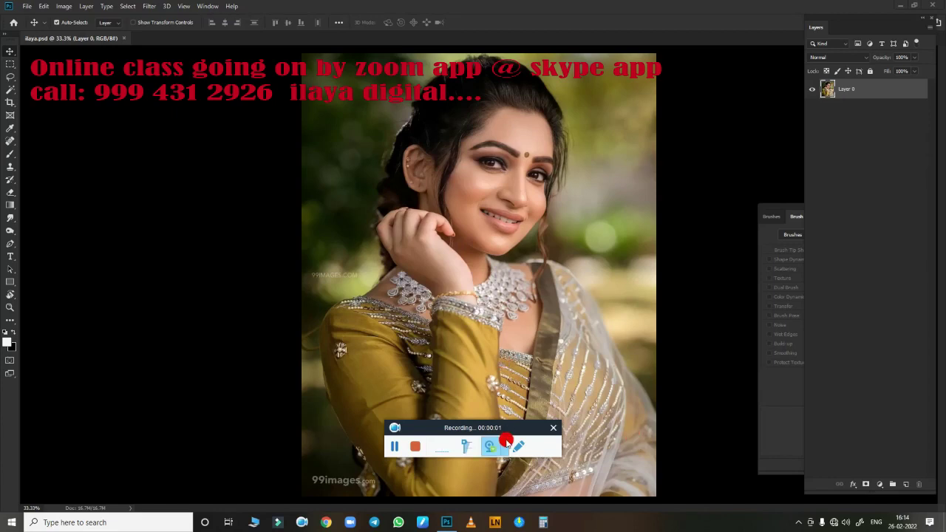
# Raise the image resolution from 72 to 150 pixels/inch, enlarging it to 4500 × 5625 px.
pyautogui.moveTo(513, 428); pyautogui.dragTo(732, 504)
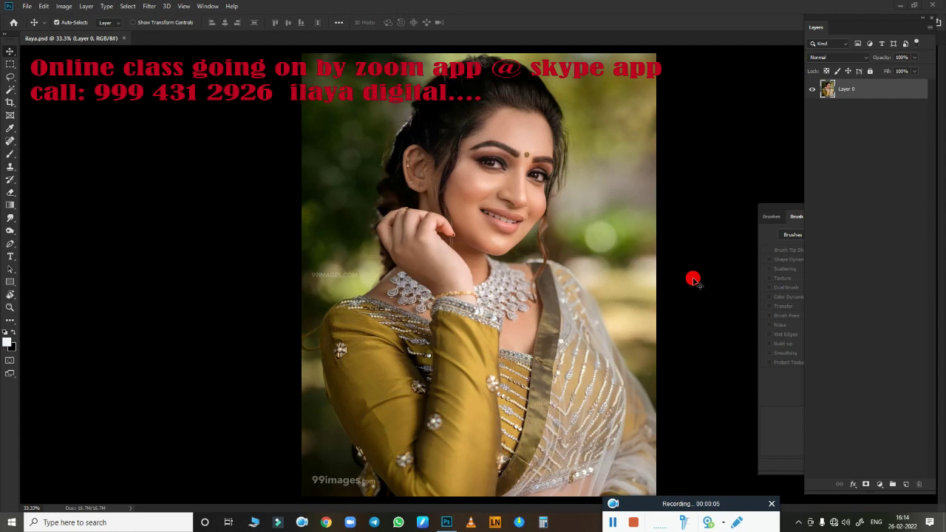
pyautogui.click(687, 410)
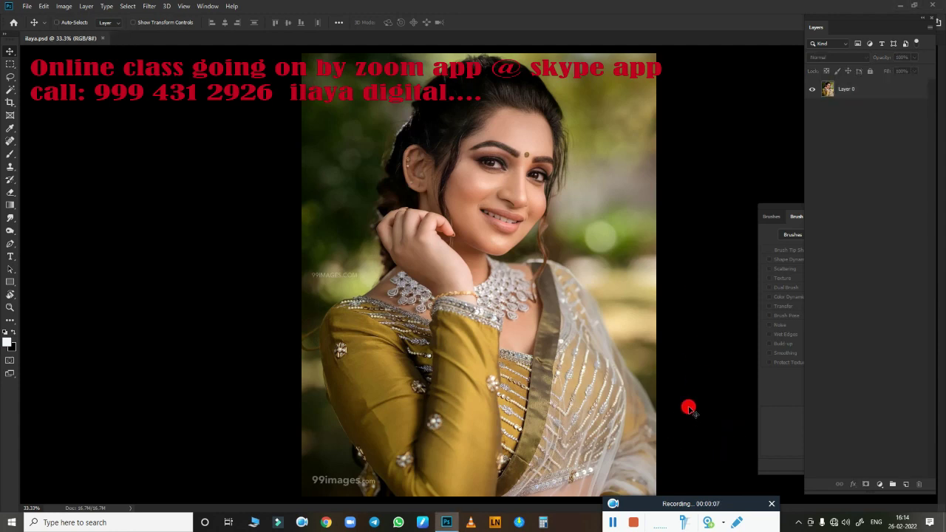
pyautogui.hotkey('ctrl', 'alt', 'i')
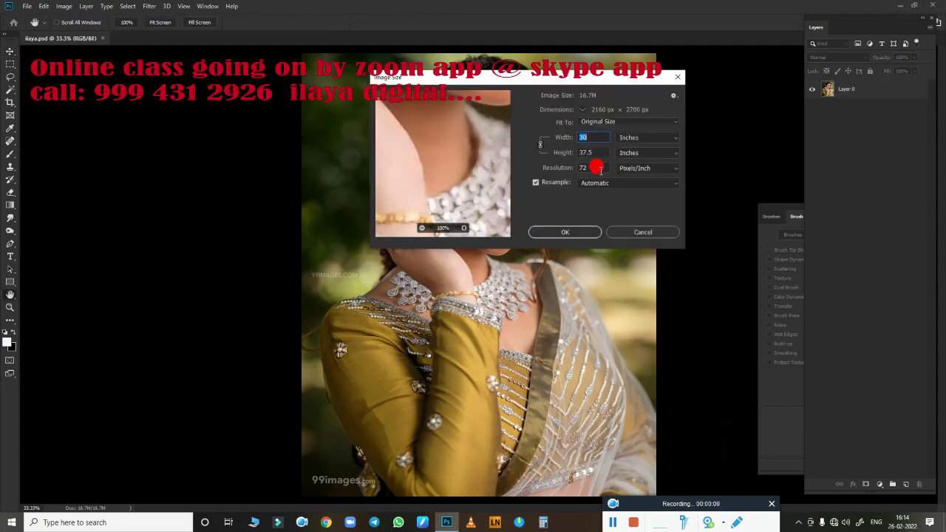
pyautogui.doubleClick(600, 169)
pyautogui.write('150')
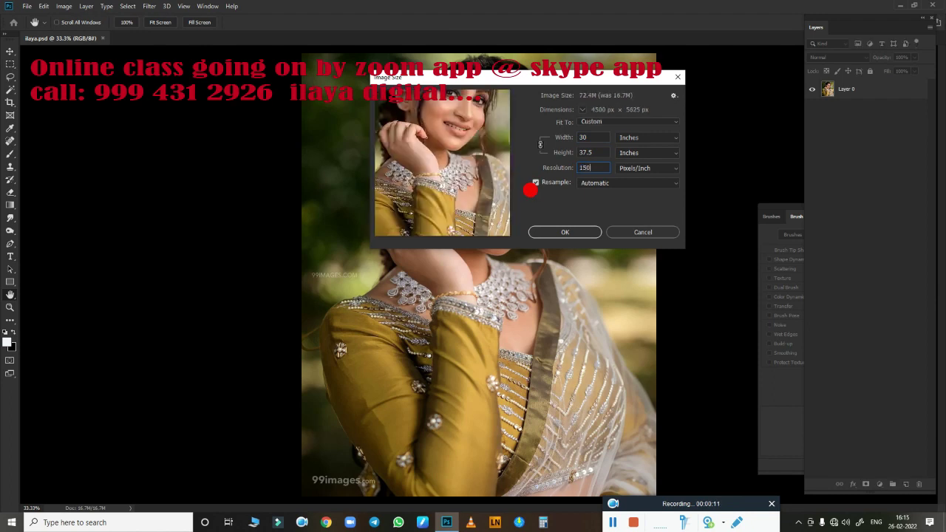
pyautogui.click(565, 232)
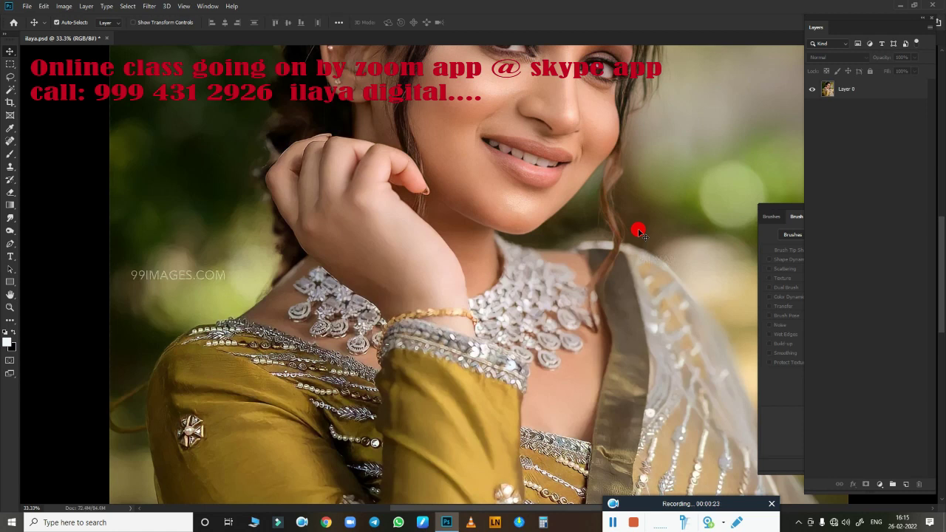
# Start a Pen path below the sleeve and trace it up the garment edge.
pyautogui.scroll(-3, 547, 386)
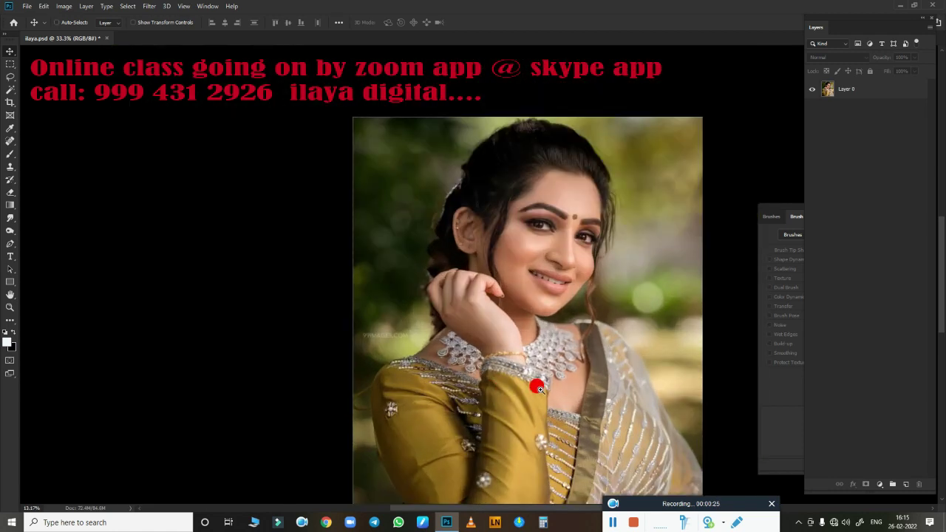
pyautogui.scroll(3, 524, 386)
pyautogui.scroll(2, 496, 392)
pyautogui.moveTo(477, 397); pyautogui.dragTo(581, 306)
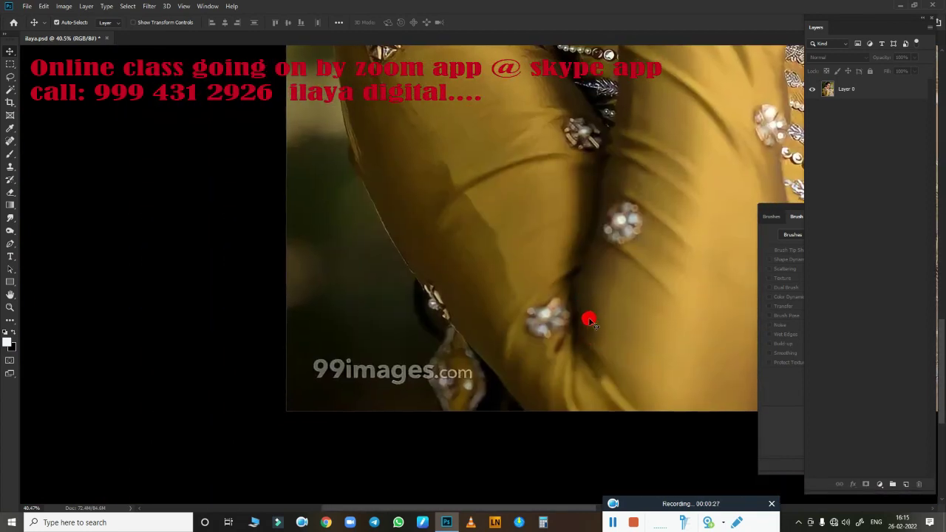
pyautogui.press('p')
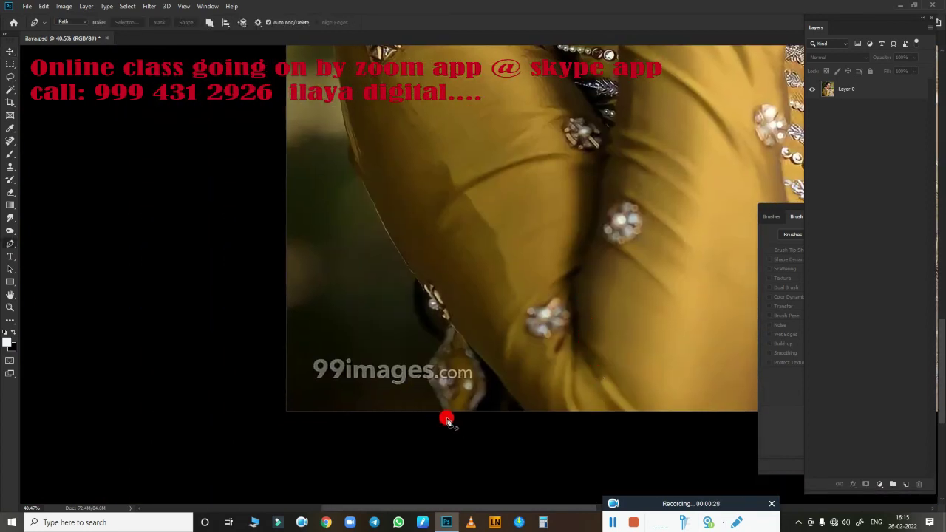
pyautogui.click(446, 416)
pyautogui.moveTo(418, 388); pyautogui.dragTo(440, 353)
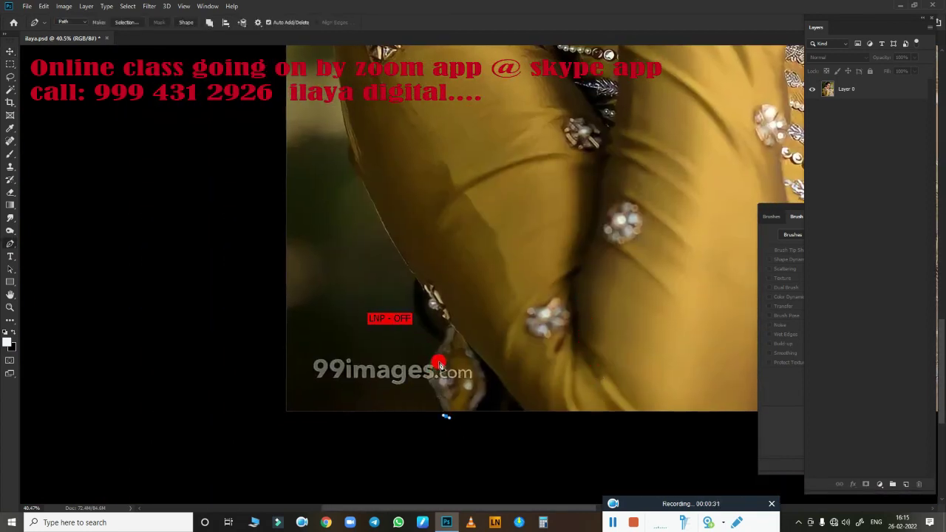
pyautogui.click(447, 323)
pyautogui.click(402, 260)
pyautogui.click(379, 216)
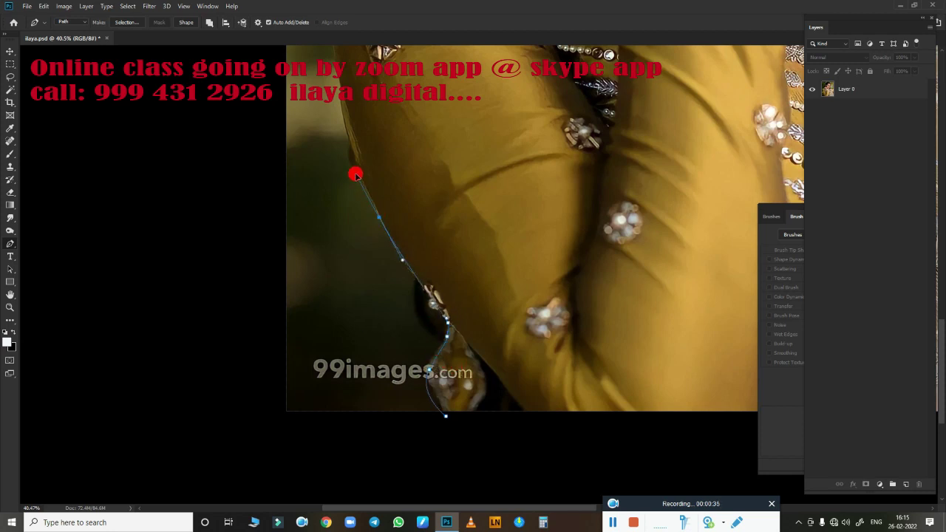
# Continue the path along the upper arm, over the shoulder and past the neck.
pyautogui.scroll(5, 417, 172)
pyautogui.hscroll(-2, 417, 172)
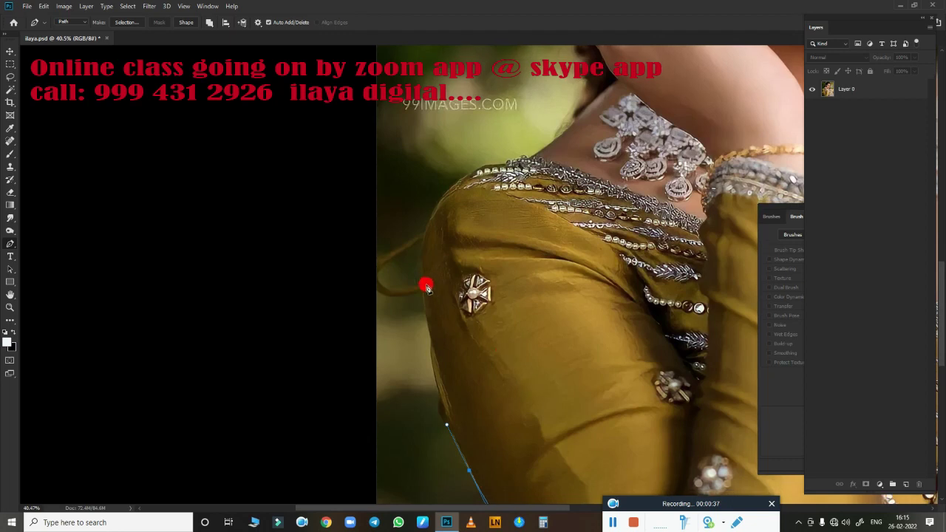
pyautogui.moveTo(422, 278); pyautogui.dragTo(422, 218)
pyautogui.moveTo(484, 168); pyautogui.dragTo(556, 138)
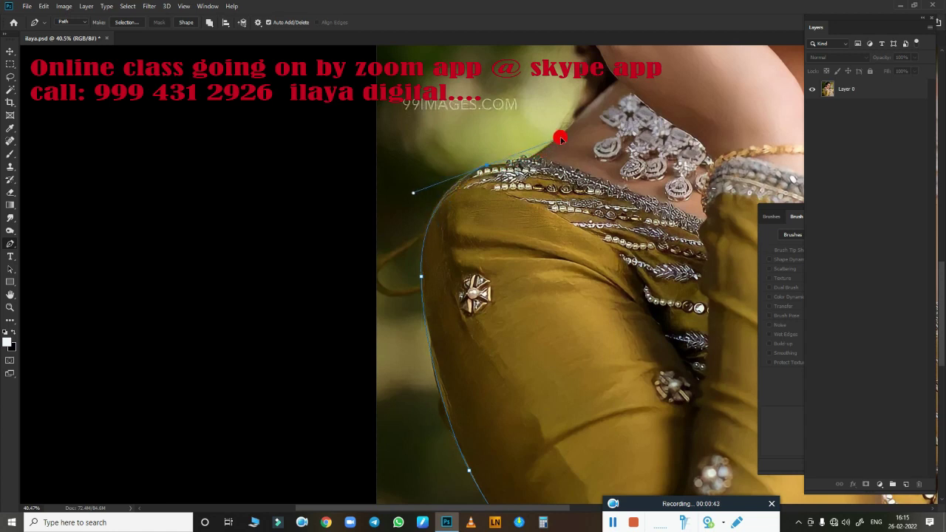
pyautogui.click(524, 157)
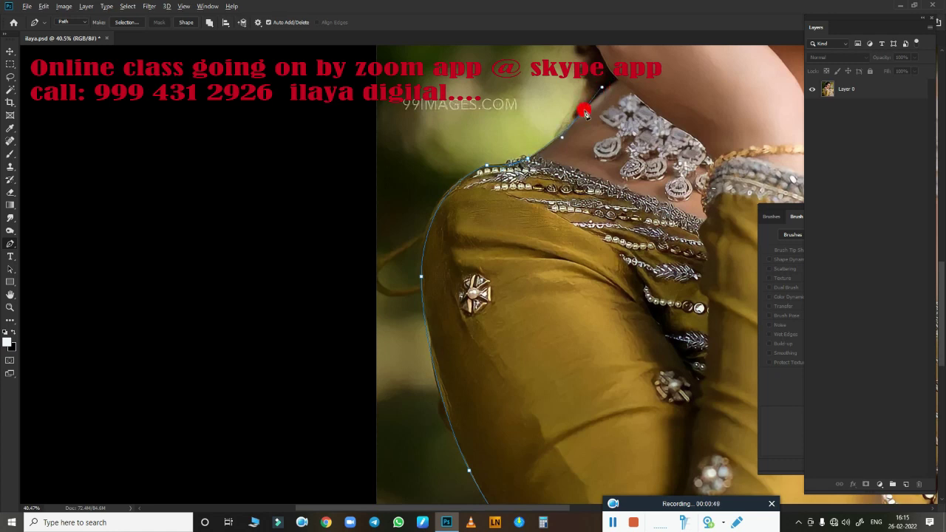
pyautogui.scroll(5, 606, 311)
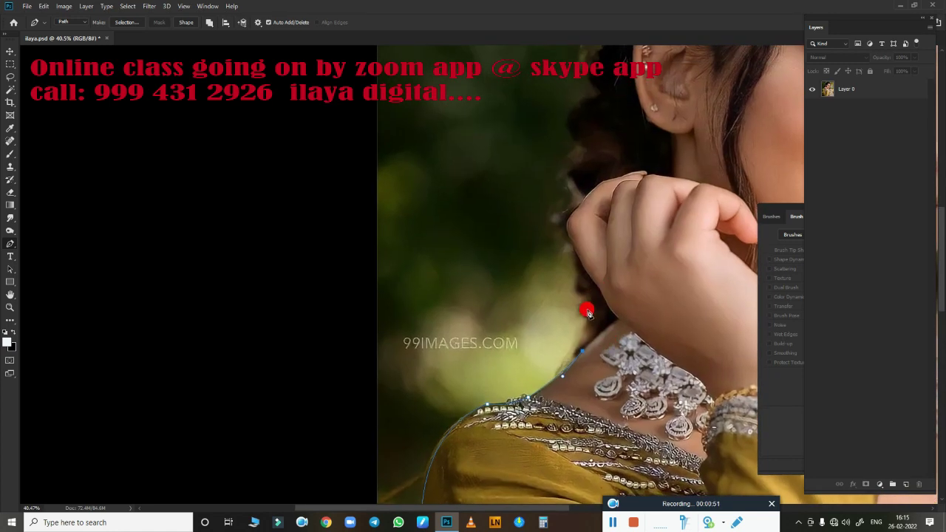
pyautogui.click(577, 271)
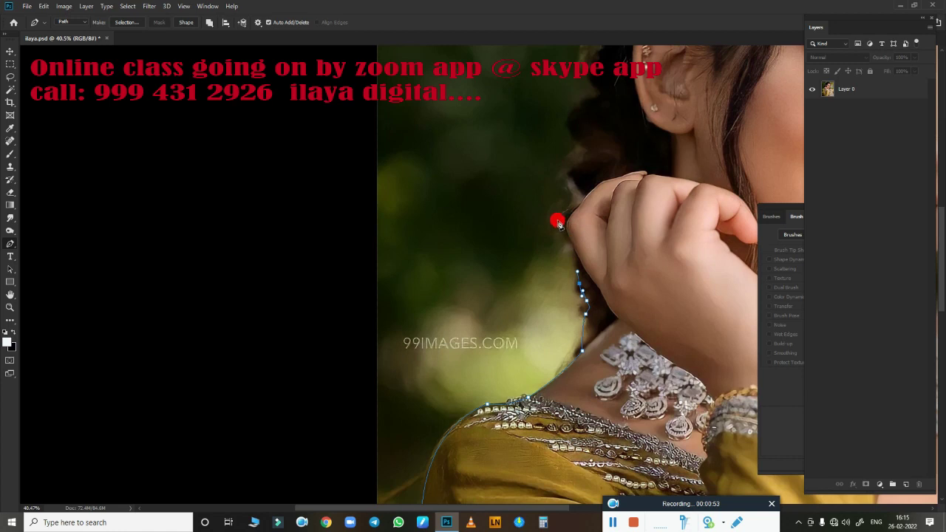
# Trace the path up the hand and hair edge over the top of the head.
pyautogui.moveTo(573, 130)
pyautogui.mouseDown()
pyautogui.moveTo(554, 251)
pyautogui.moveTo(570, 258)
pyautogui.mouseUp()
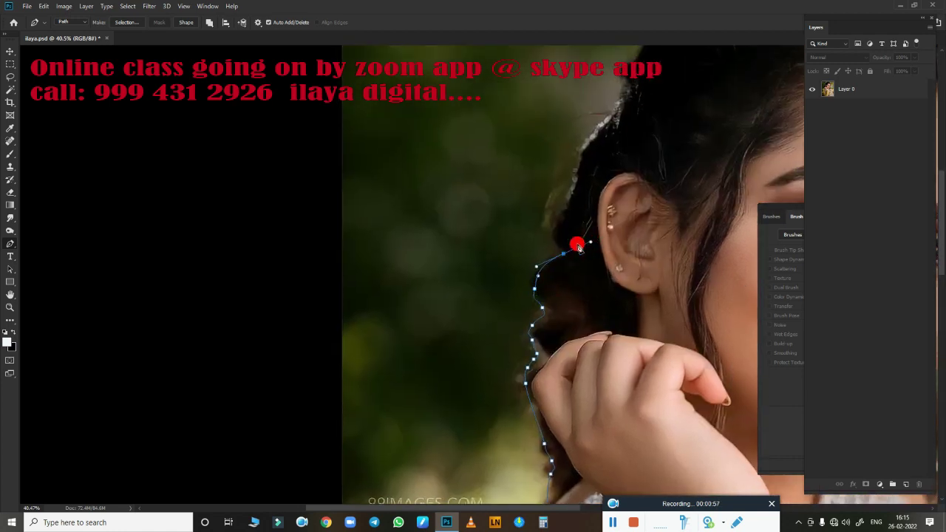
pyautogui.click(563, 254)
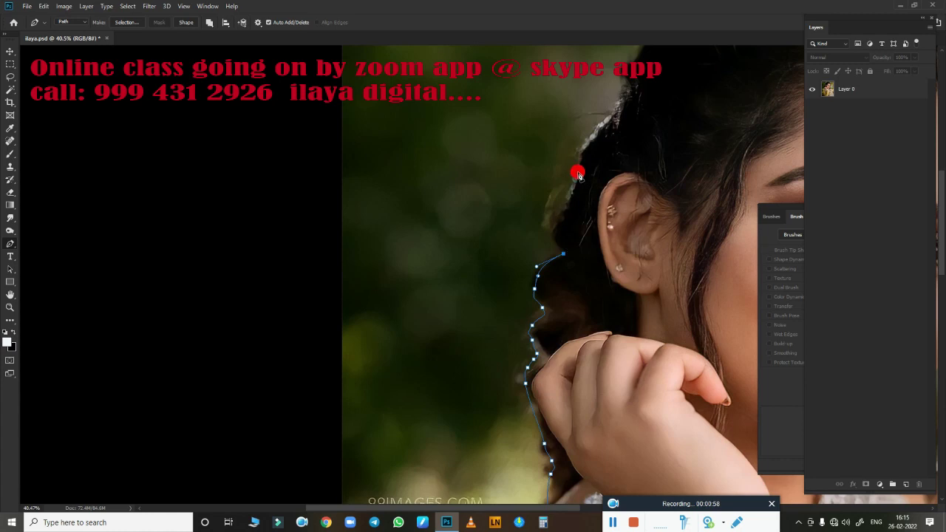
pyautogui.click(562, 212)
pyautogui.click(602, 120)
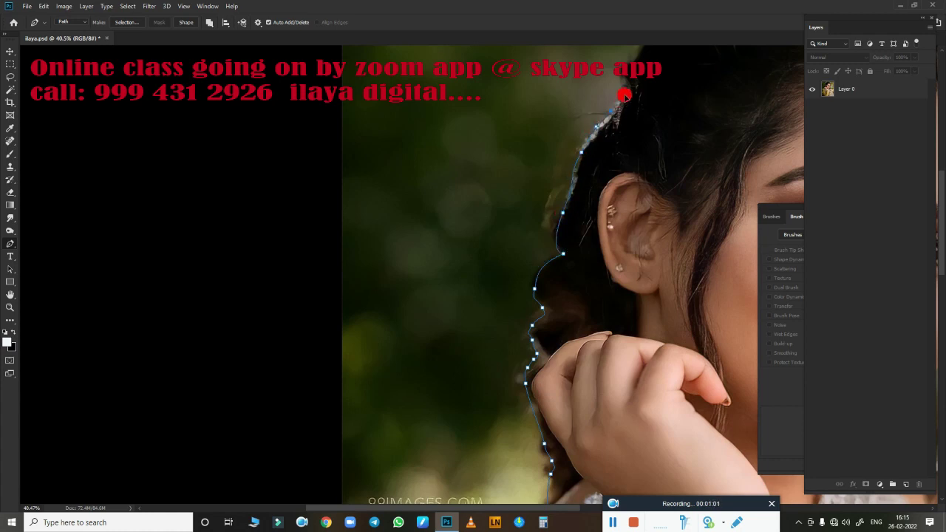
pyautogui.moveTo(650, 111); pyautogui.dragTo(518, 323)
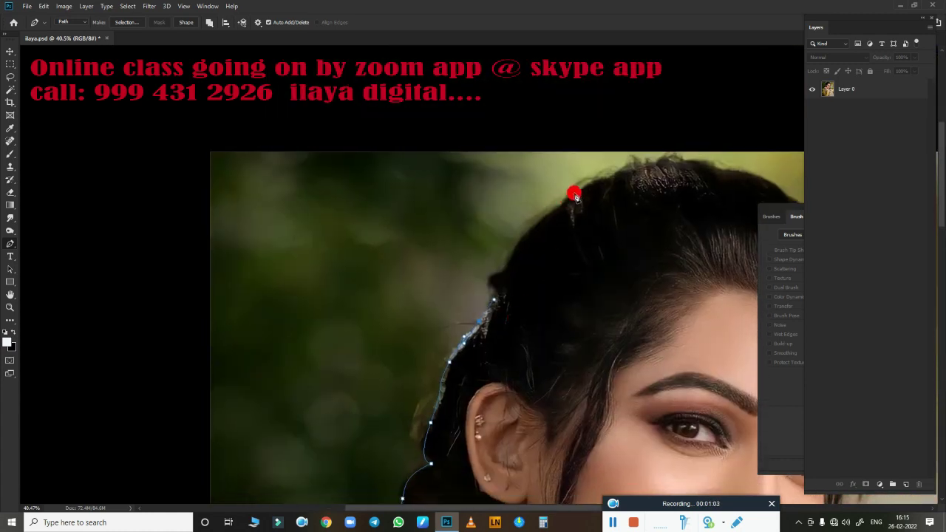
pyautogui.moveTo(609, 177); pyautogui.dragTo(692, 151)
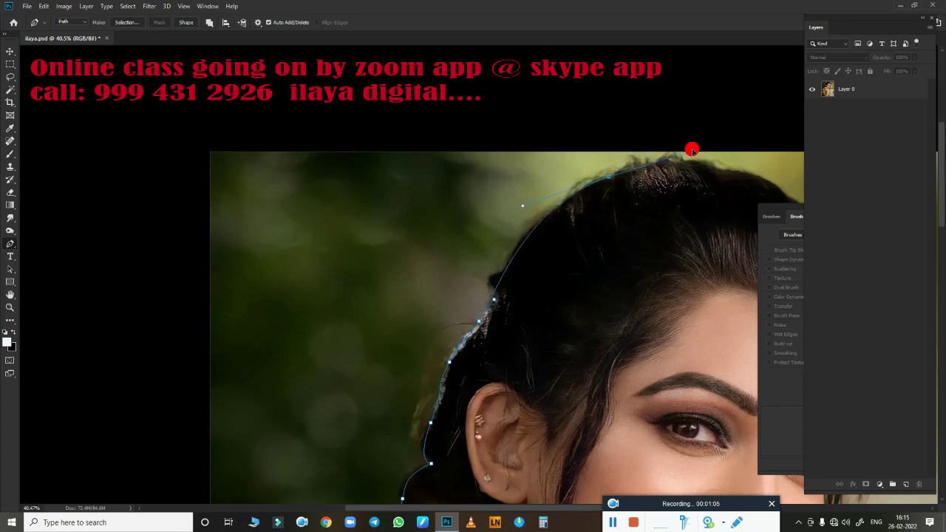
pyautogui.press('super')
pyautogui.press('super')
pyautogui.moveTo(609, 180)
pyautogui.mouseDown()
pyautogui.moveTo(381, 163)
pyautogui.moveTo(390, 155)
pyautogui.moveTo(412, 163)
pyautogui.mouseUp()
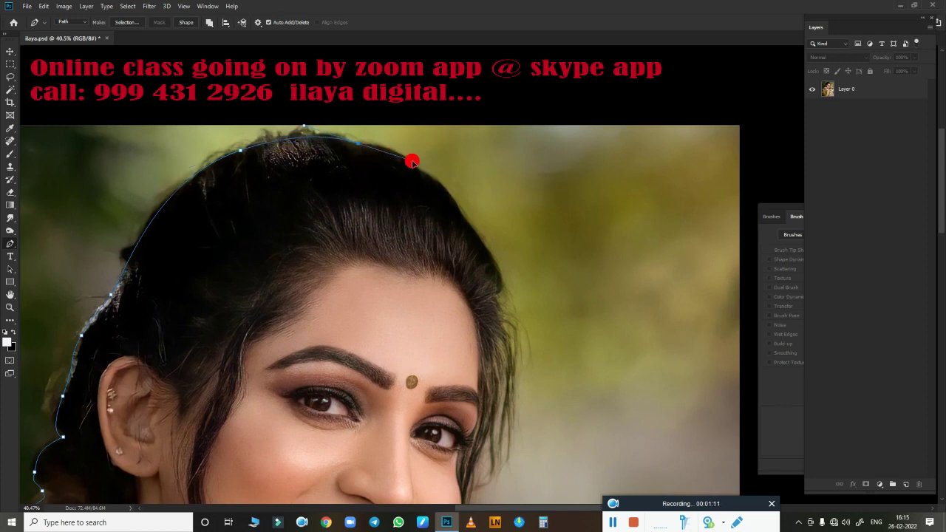
# Curve the path around the crown and down the right side of the hair.
pyautogui.keyDown('alt'); pyautogui.click(360, 148); pyautogui.keyUp('alt')
pyautogui.moveTo(460, 212); pyautogui.dragTo(486, 260)
pyautogui.keyDown('alt'); pyautogui.click(461, 212); pyautogui.keyUp('alt')
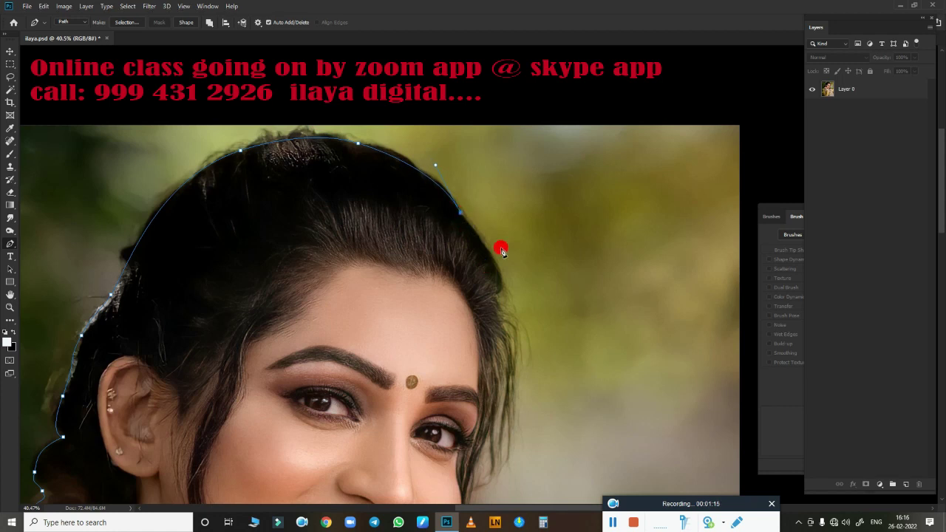
pyautogui.moveTo(498, 299); pyautogui.dragTo(489, 330)
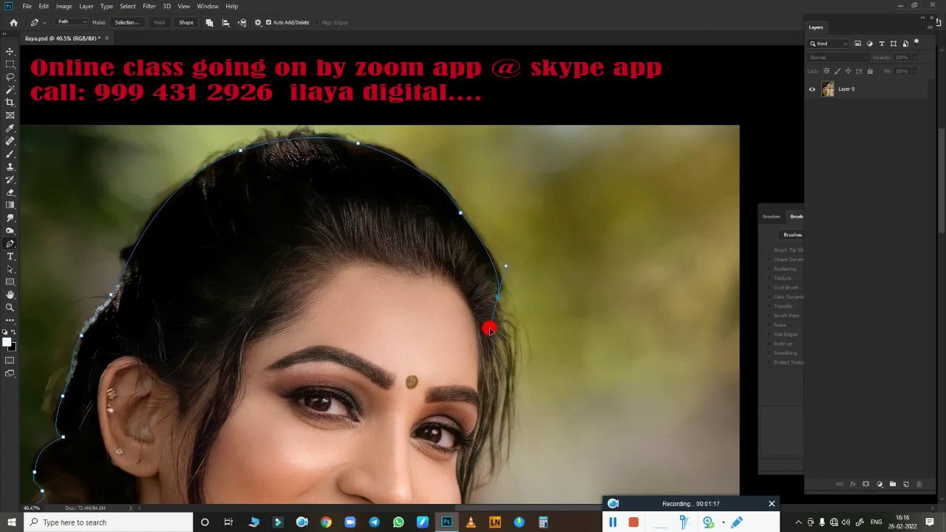
pyautogui.moveTo(554, 347)
pyautogui.mouseDown()
pyautogui.moveTo(602, 216)
pyautogui.moveTo(552, 281)
pyautogui.mouseUp()
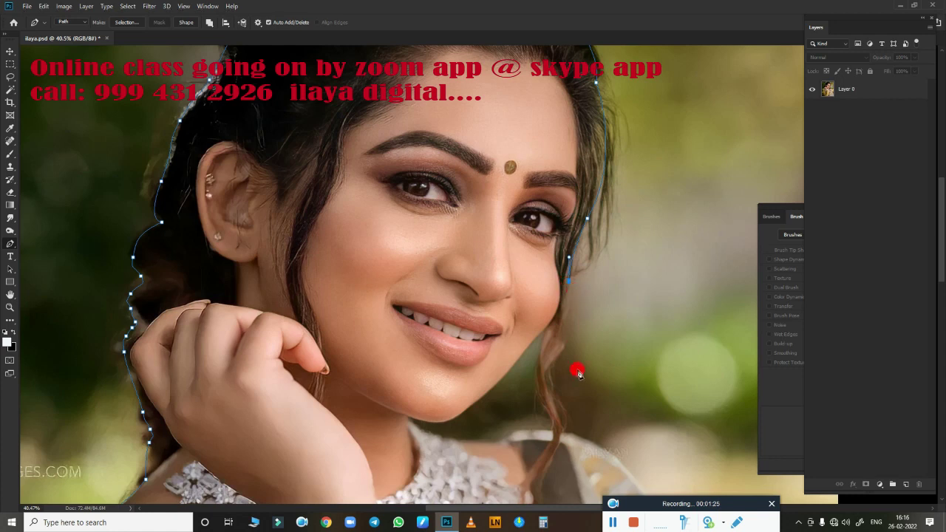
pyautogui.scroll(3, 587, 323)
pyautogui.moveTo(614, 323); pyautogui.dragTo(777, 205)
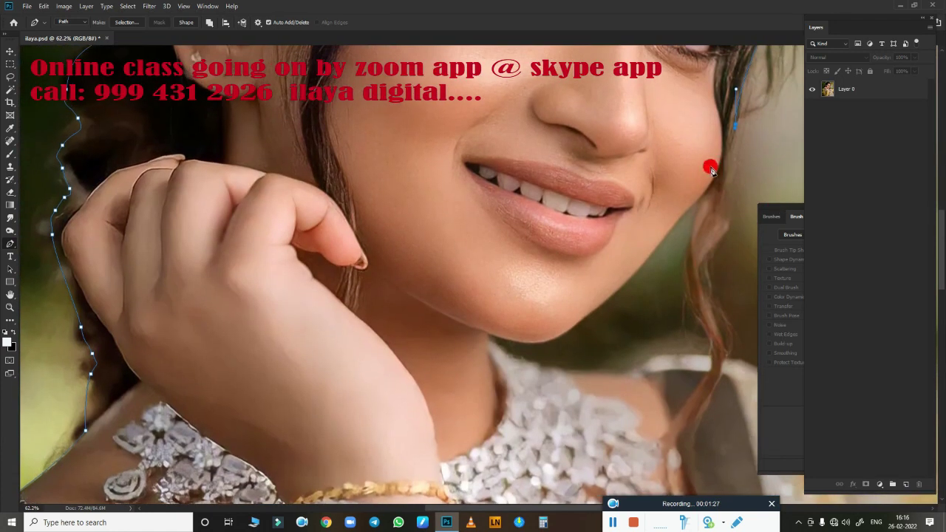
# Trace the path down the cheek, along the jawline and under the chin.
pyautogui.moveTo(722, 177)
pyautogui.mouseDown()
pyautogui.moveTo(674, 223)
pyautogui.moveTo(689, 231)
pyautogui.mouseUp()
pyautogui.moveTo(647, 260); pyautogui.dragTo(584, 326)
pyautogui.moveTo(588, 321)
pyautogui.mouseDown()
pyautogui.moveTo(517, 347)
pyautogui.moveTo(422, 305)
pyautogui.mouseUp()
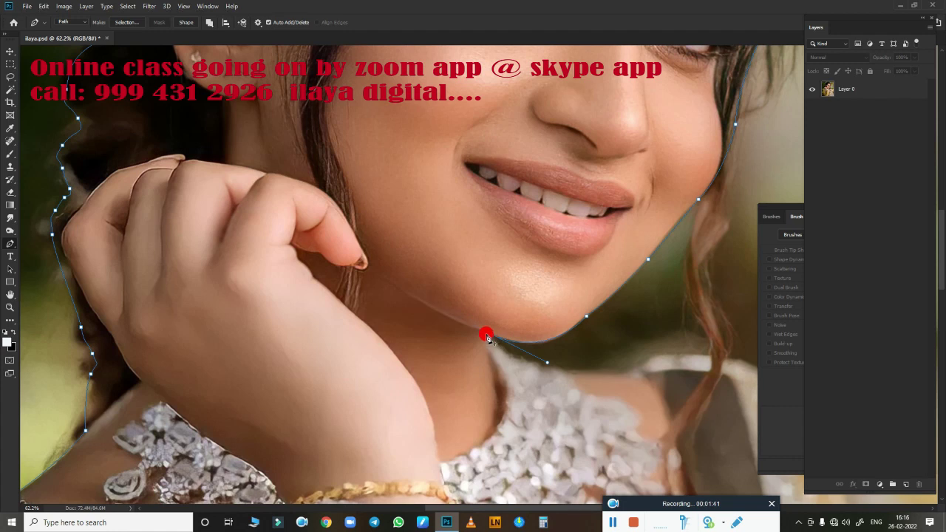
pyautogui.moveTo(490, 341); pyautogui.dragTo(574, 369)
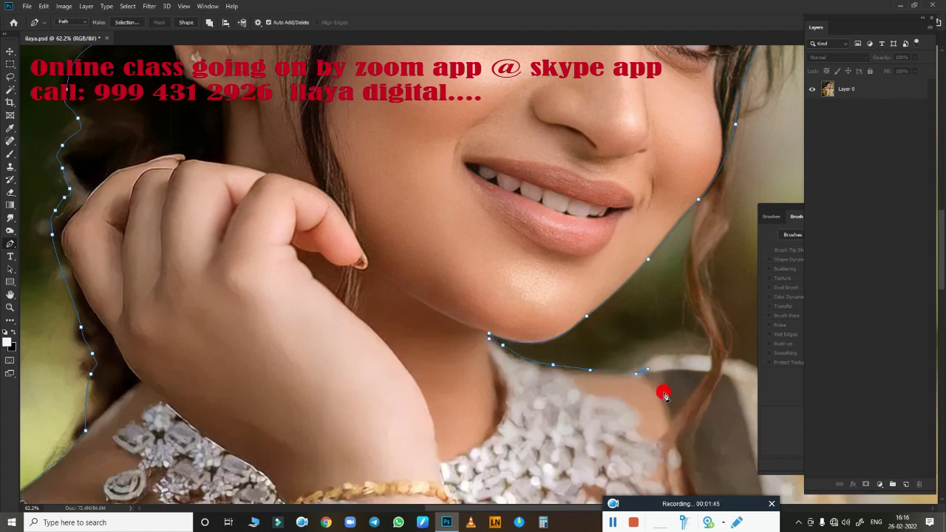
# Carry the path across the neckline and hair strand onto the saree.
pyautogui.scroll(-5, 664, 396)
pyautogui.scroll(2, 437, 253)
pyautogui.scroll(4, 619, 317)
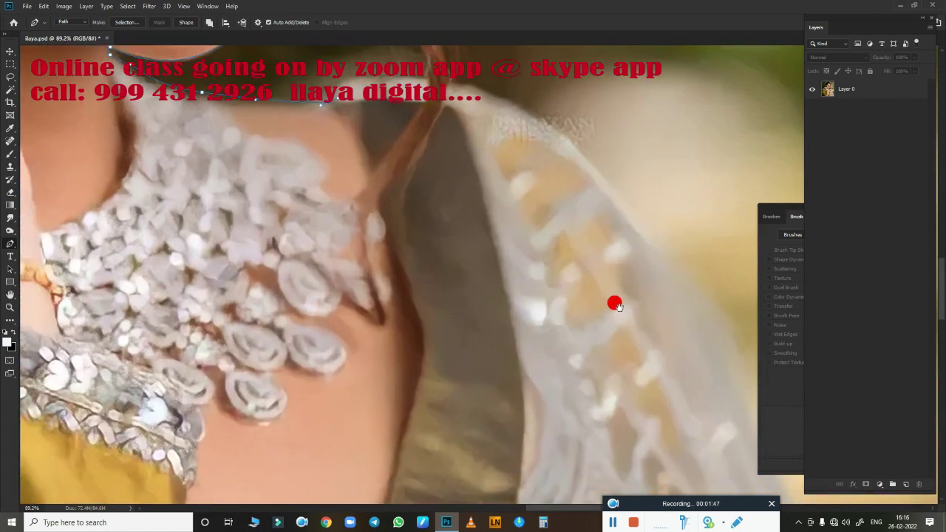
pyautogui.moveTo(617, 305); pyautogui.dragTo(629, 412)
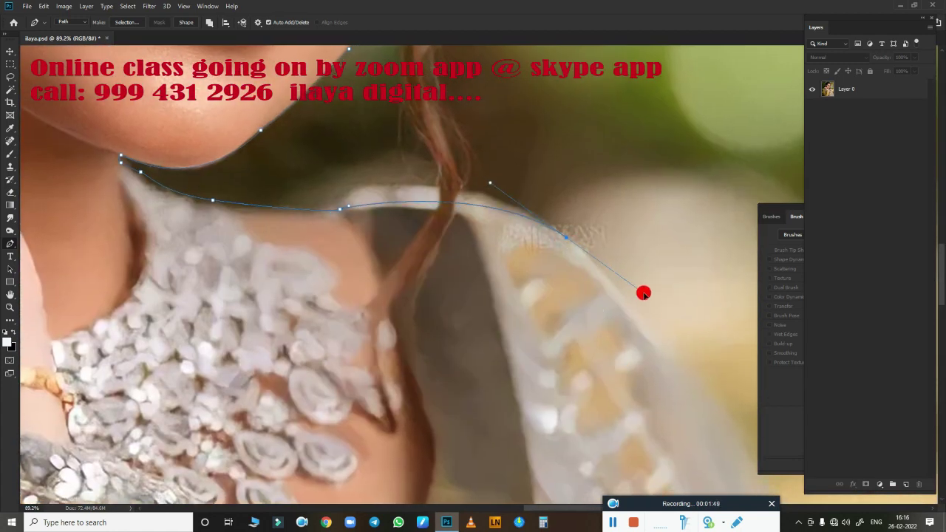
pyautogui.moveTo(586, 251)
pyautogui.mouseDown()
pyautogui.moveTo(678, 337)
pyautogui.moveTo(616, 279)
pyautogui.moveTo(658, 319)
pyautogui.mouseUp()
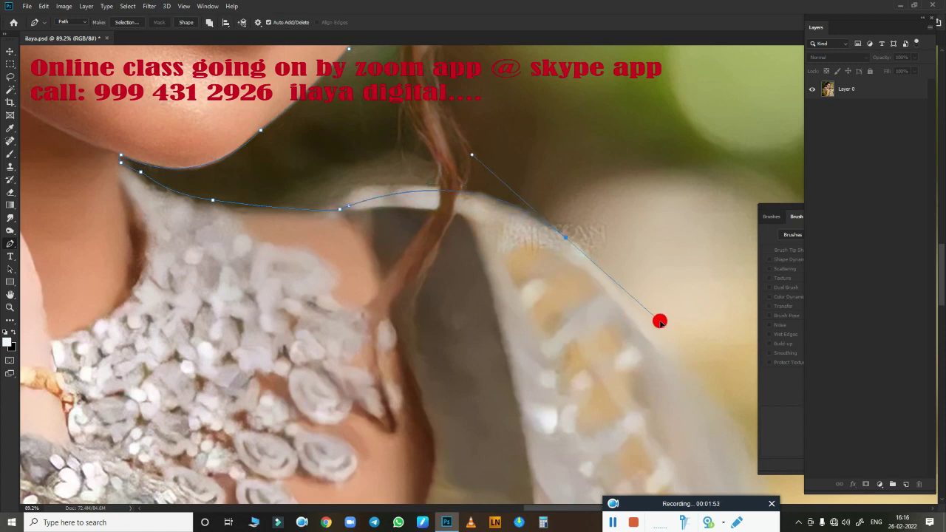
pyautogui.scroll(-5, 676, 392)
pyautogui.moveTo(649, 390); pyautogui.dragTo(512, 200)
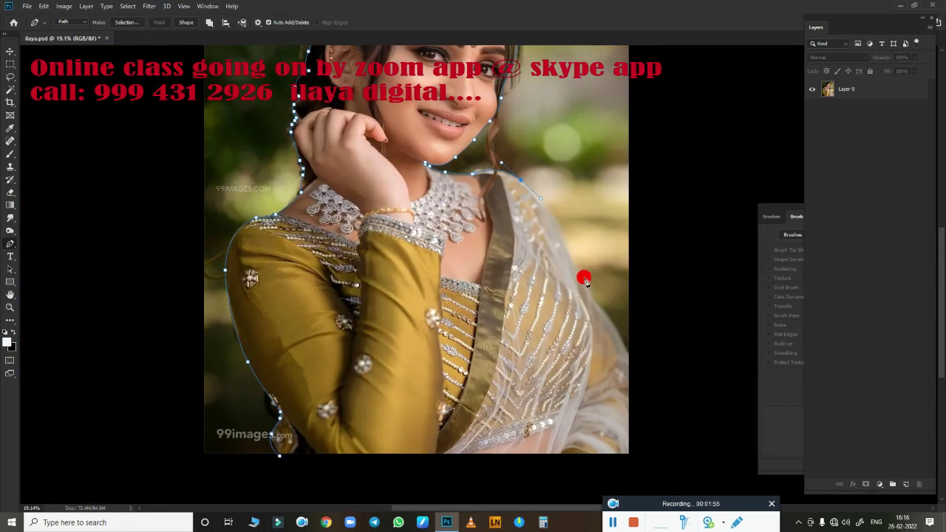
# Close the path down the saree's outer edge and turn it into a feathered selection.
pyautogui.click(584, 281)
pyautogui.click(639, 374)
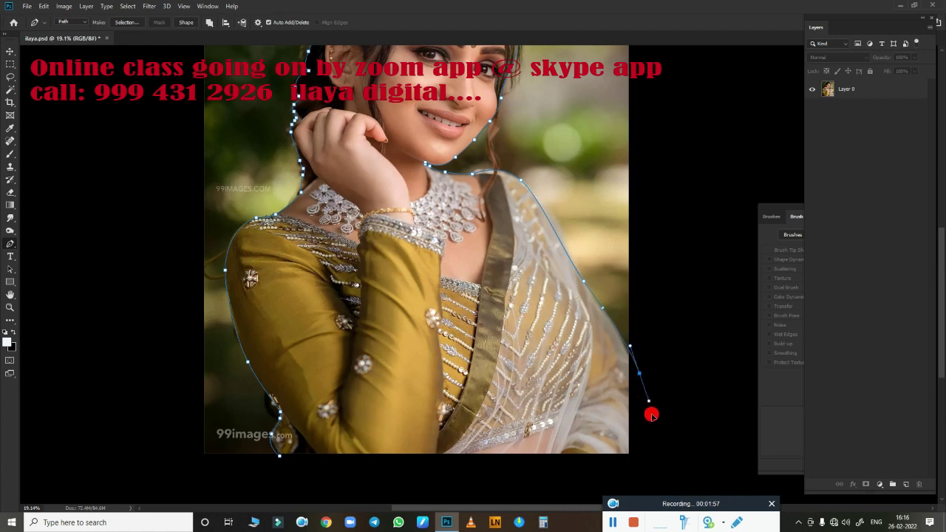
pyautogui.click(657, 447)
pyautogui.click(649, 467)
pyautogui.moveTo(629, 481)
pyautogui.mouseDown()
pyautogui.moveTo(422, 501)
pyautogui.moveTo(459, 496)
pyautogui.mouseUp()
pyautogui.hotkey('ctrl', 'Return')
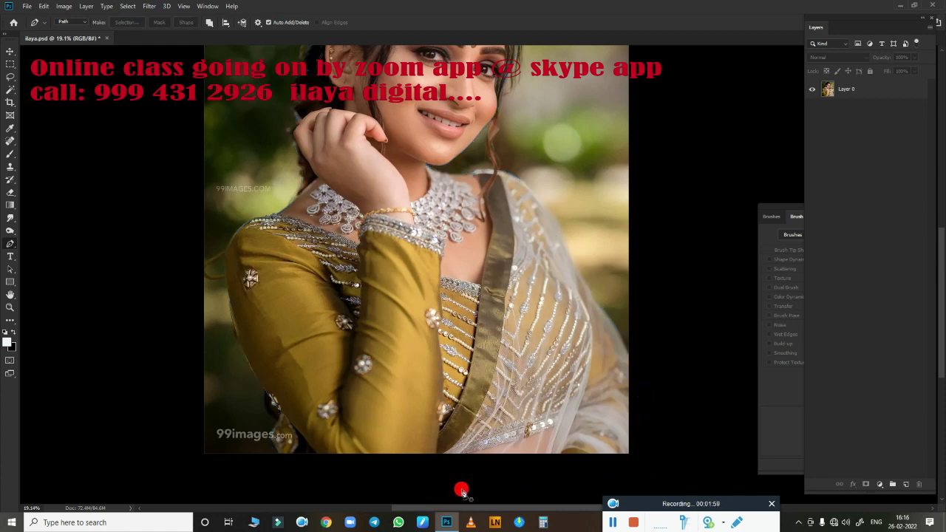
pyautogui.hotkey('shift', 'F6')
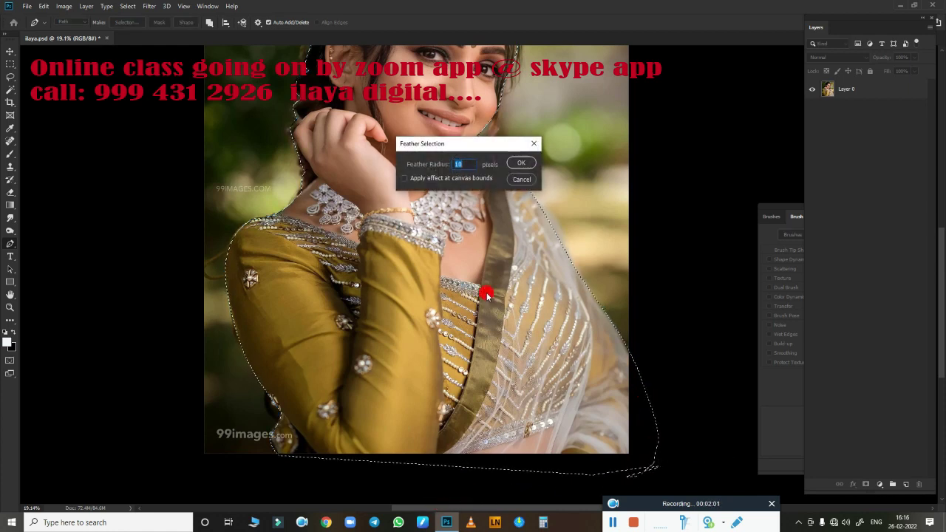
pyautogui.press('Return')
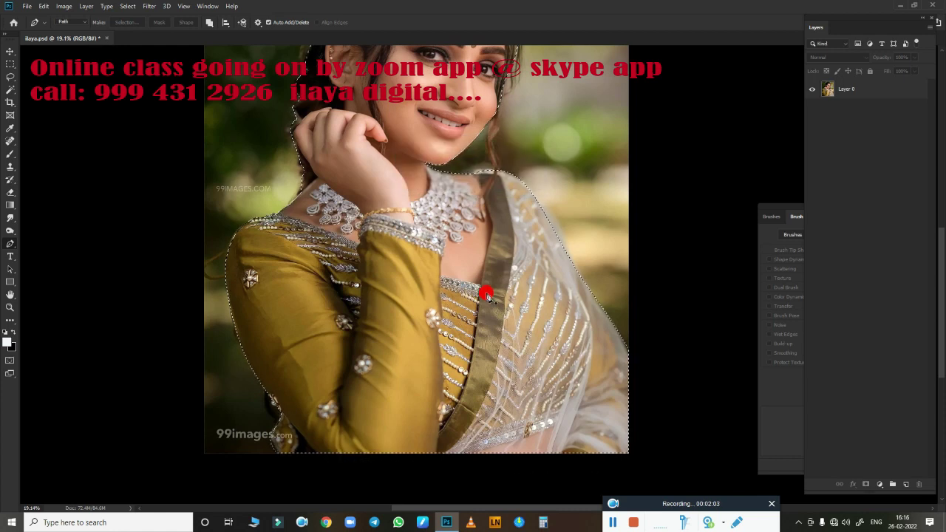
# Zoom out, float the toolbar and restore the outline path for editing.
pyautogui.hotkey('ctrl', '-')
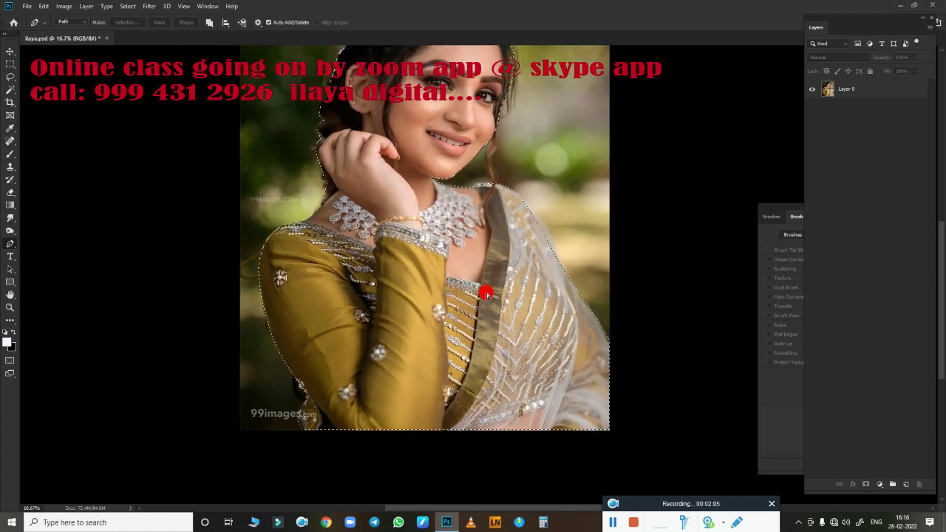
pyautogui.hotkey('ctrl', '-')
pyautogui.hotkey('ctrl', '-')
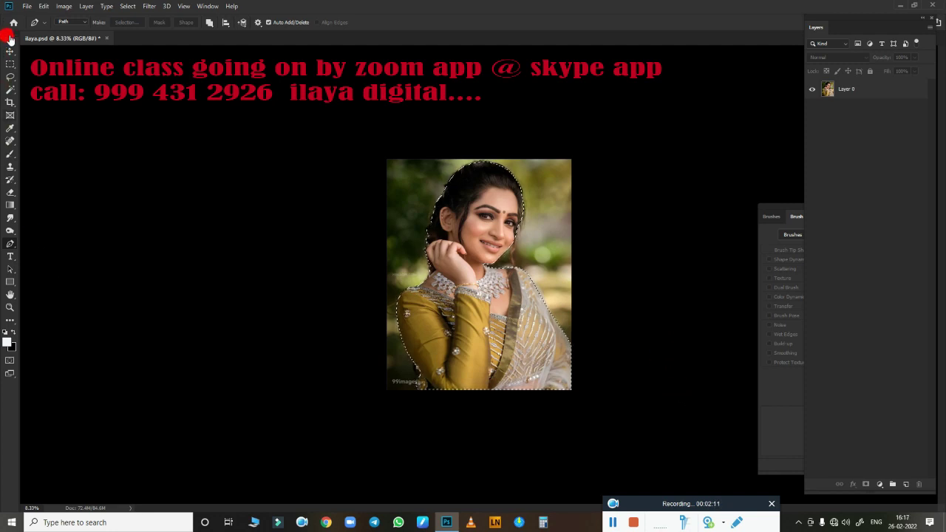
pyautogui.moveTo(8, 37); pyautogui.dragTo(46, 60)
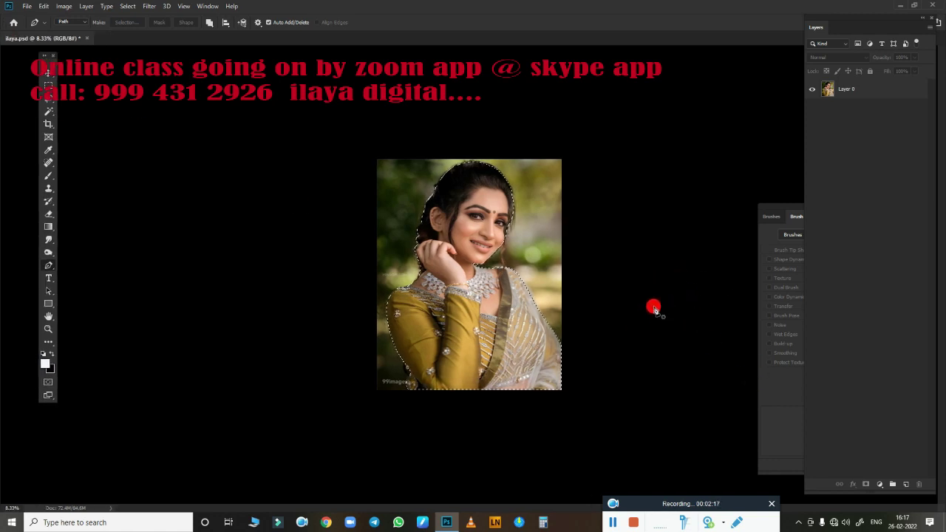
pyautogui.click(654, 311)
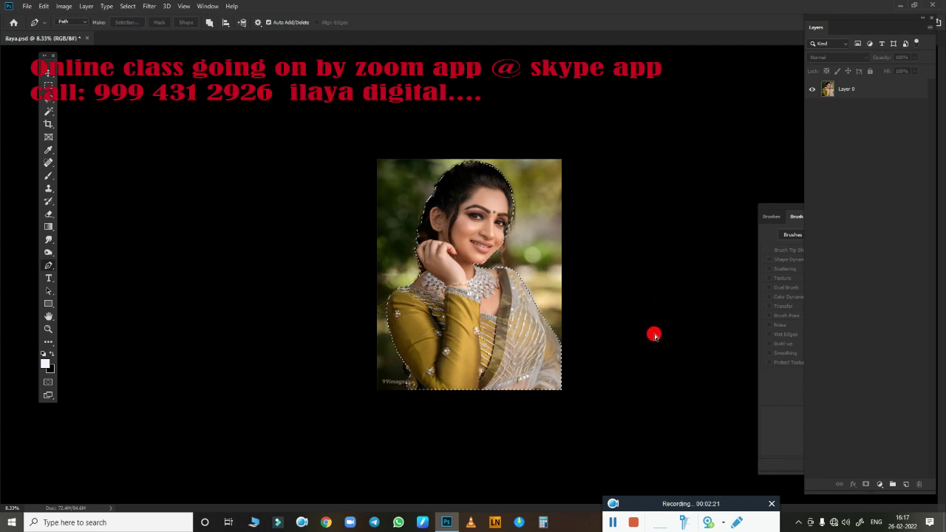
pyautogui.hotkey('ctrl', 'z')
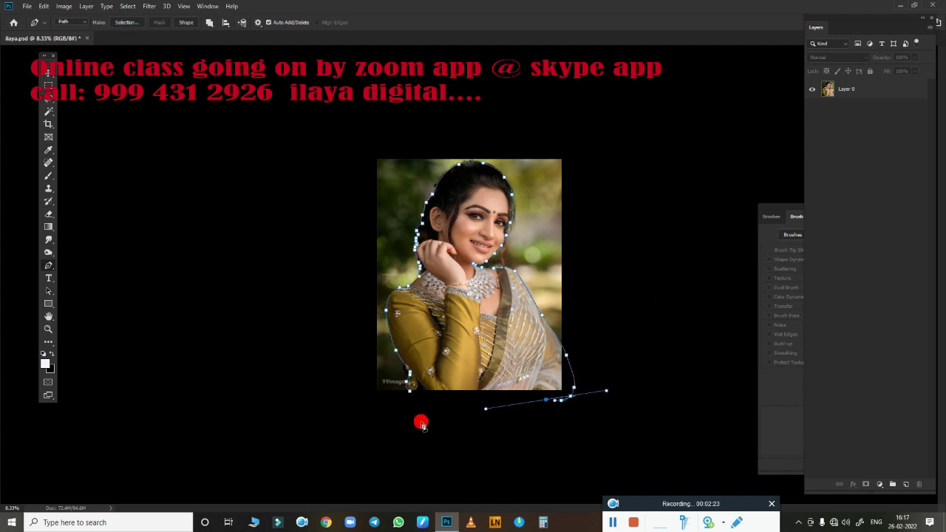
# Reshape the path, feather its selection by 2 px and copy the woman from Layer 0 to Layer 1.
pyautogui.click(421, 420)
pyautogui.hotkey('ctrl', 'Return')
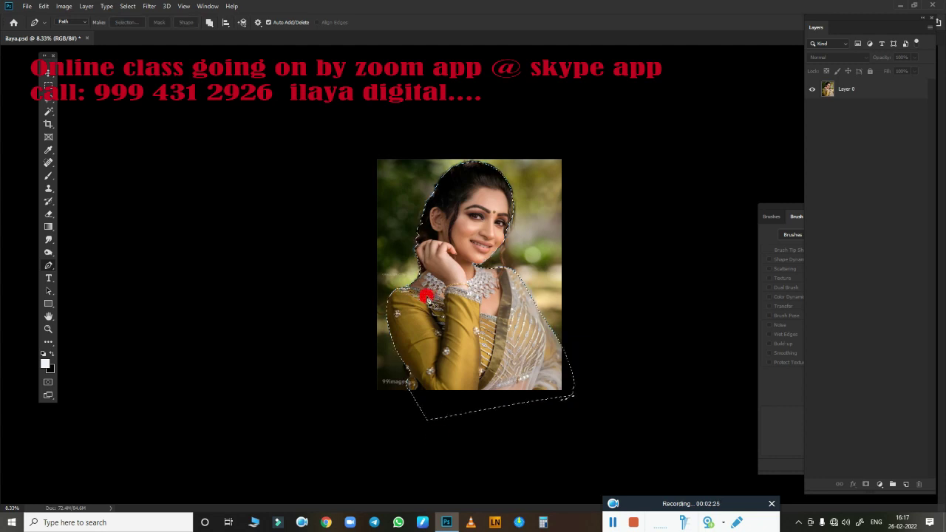
pyautogui.hotkey('shift', 'F6')
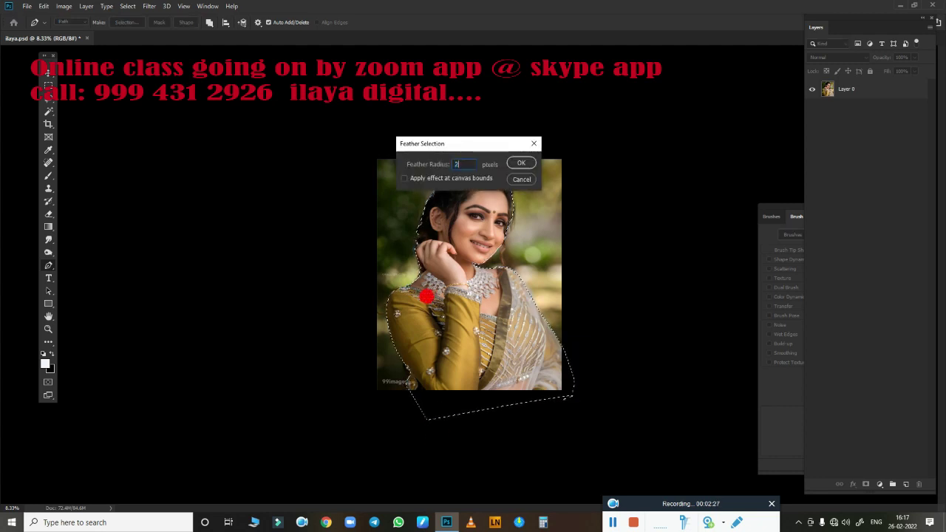
pyautogui.press('Return')
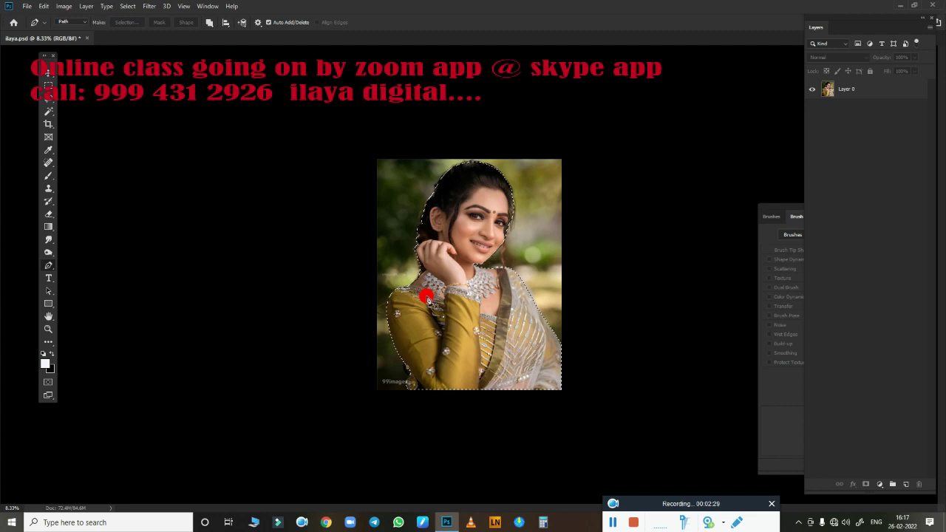
pyautogui.click(889, 95)
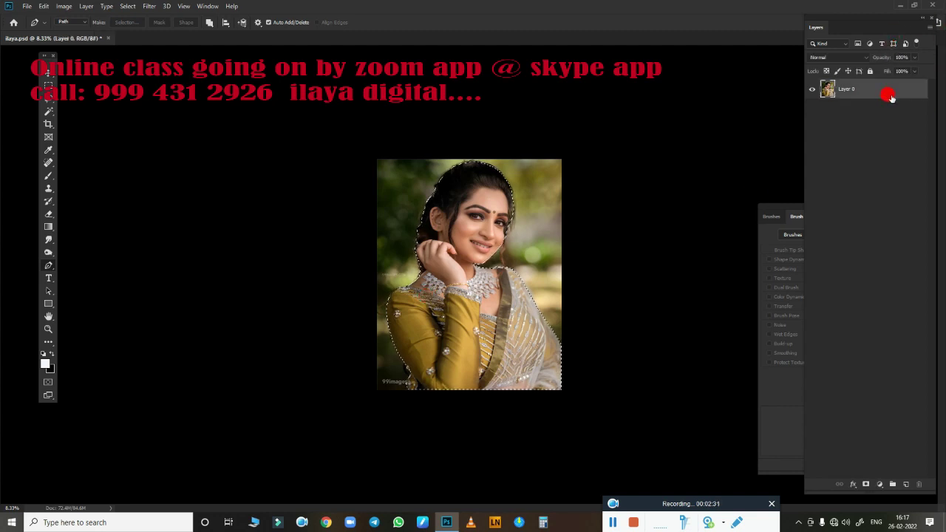
pyautogui.hotkey('ctrl', 'j')
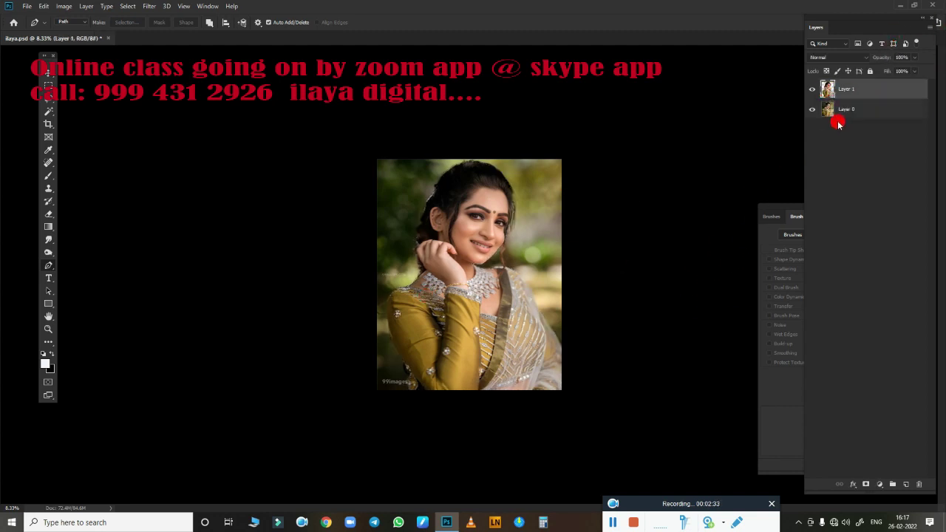
# Create Layer 2 below Layer 1 and fill it with grey.
pyautogui.hotkey('ctrl', 'shift', 'n')
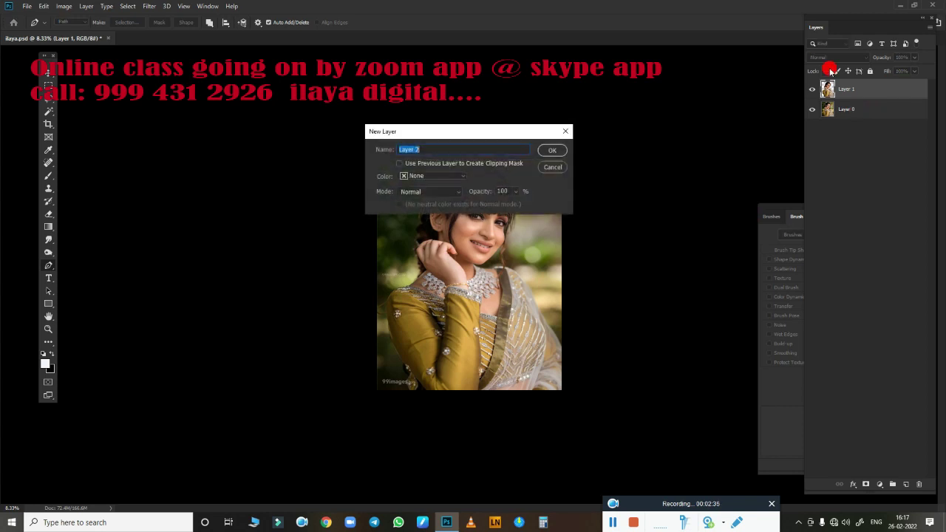
pyautogui.press('Return')
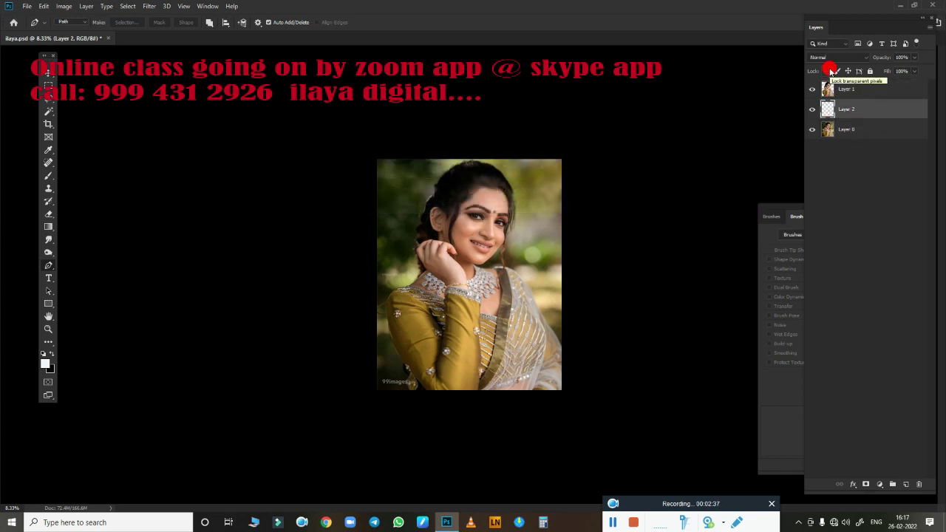
pyautogui.hotkey('shift', 'F5')
pyautogui.press('Return')
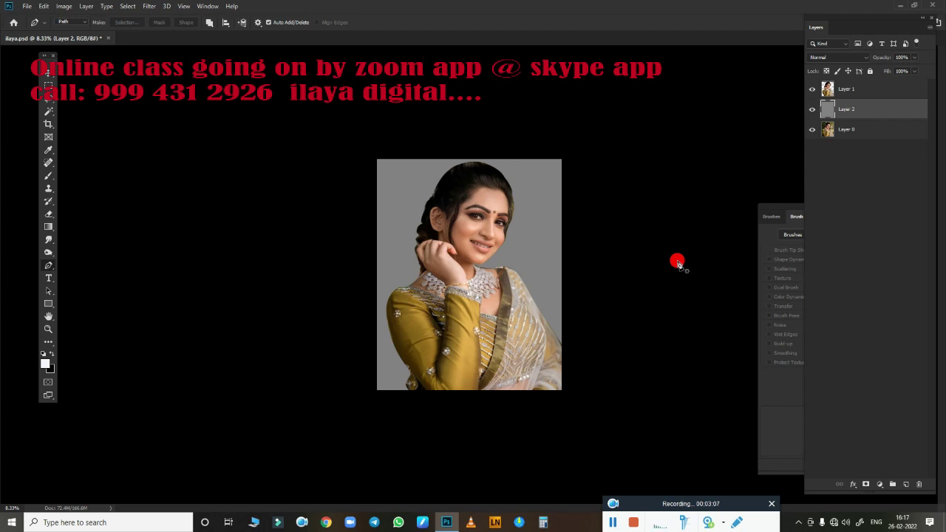
# Duplicate Layer 1 into Layer 1 copy, then minimize Photoshop.
pyautogui.click(885, 89)
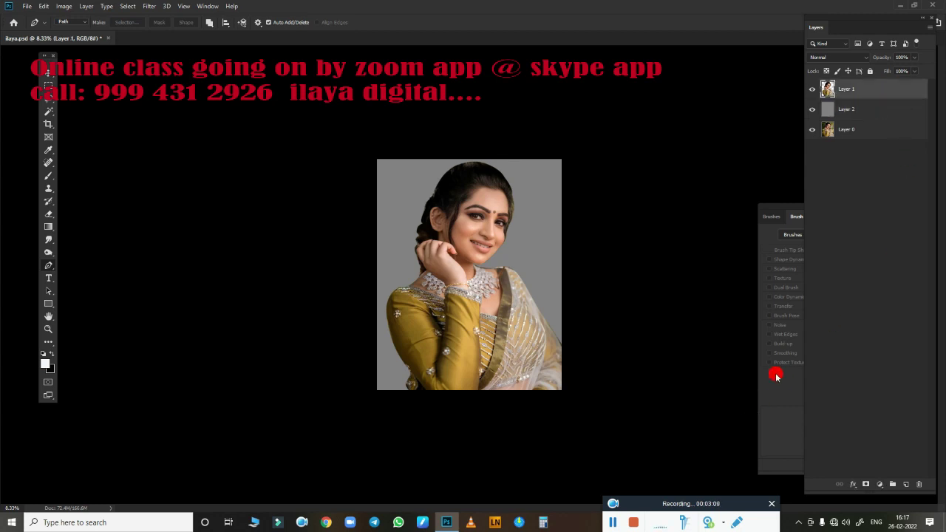
pyautogui.hotkey('ctrl', 'j')
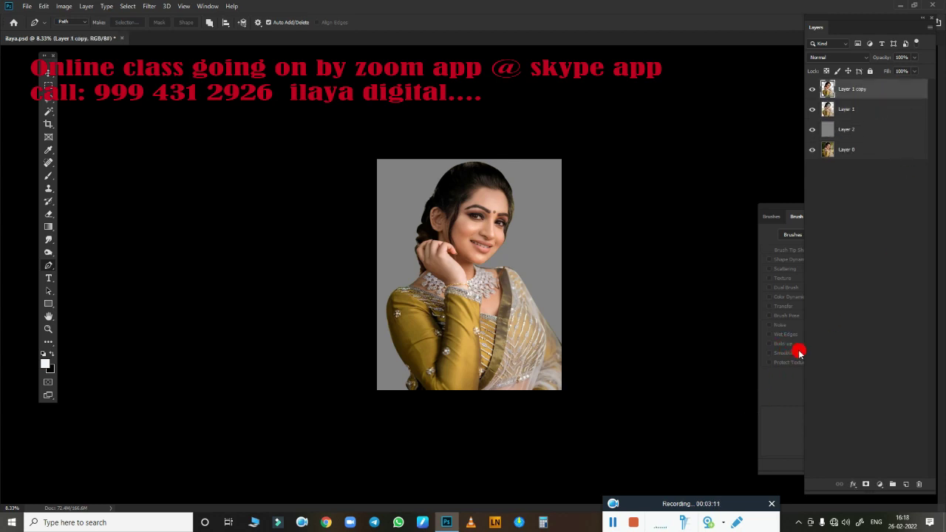
pyautogui.scroll(5, 473, 225)
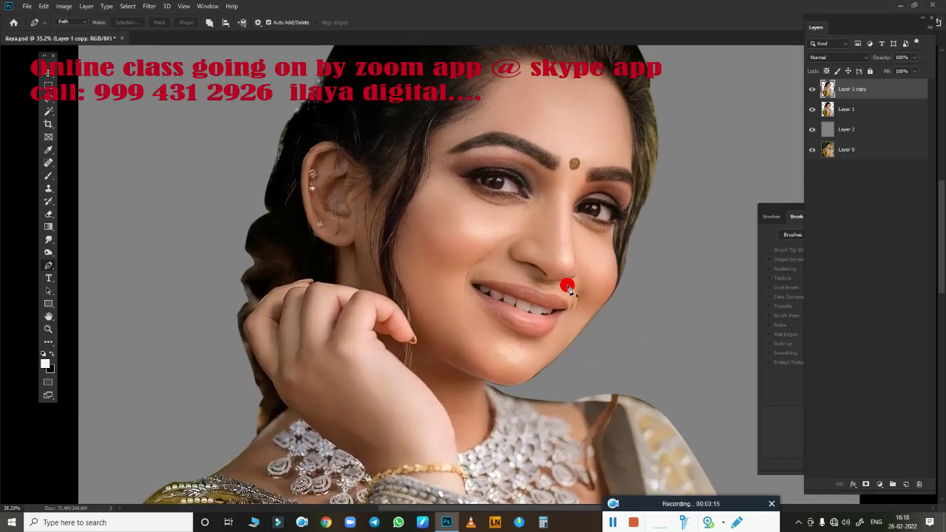
pyautogui.scroll(1, 570, 287)
pyautogui.scroll(-2, 577, 277)
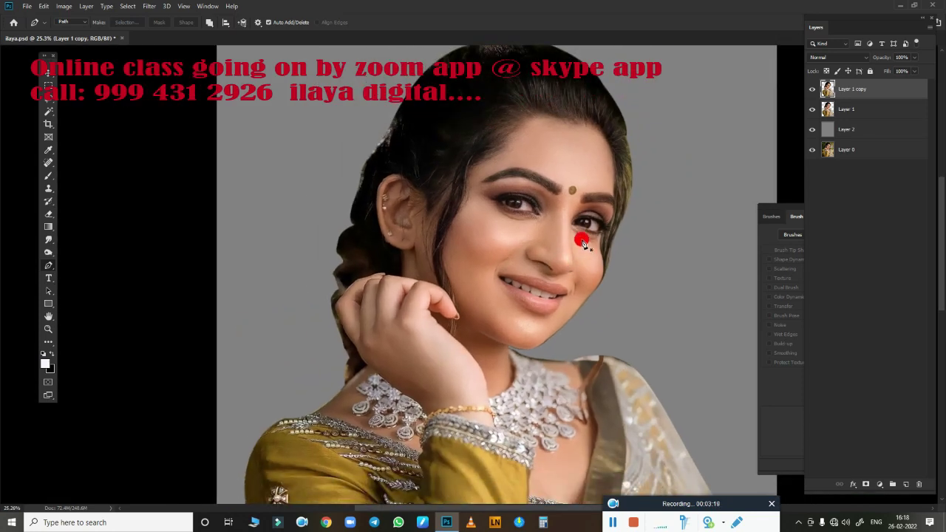
pyautogui.click(900, 6)
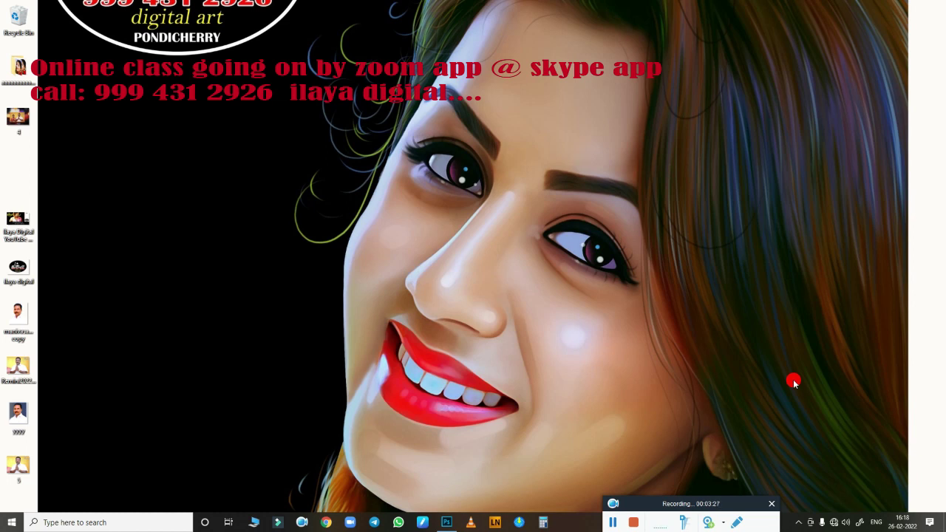
# Restore the Photoshop window from the taskbar.
pyautogui.click(446, 522)
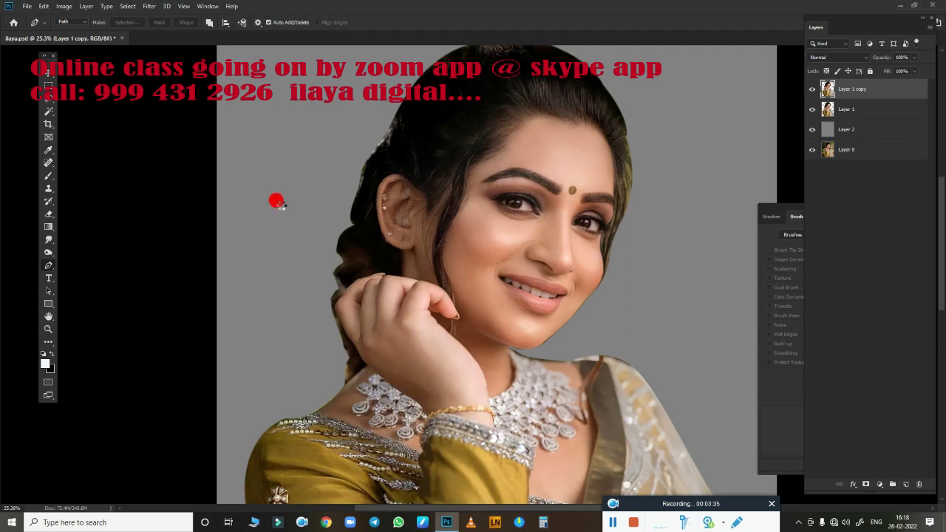
# Apply Camera Raw to Layer 1 copy: exposure +0.05, contrast +29, shadows +2, whites +8, vibrance +85.
pyautogui.hotkey('ctrl', 'shift', 'a')
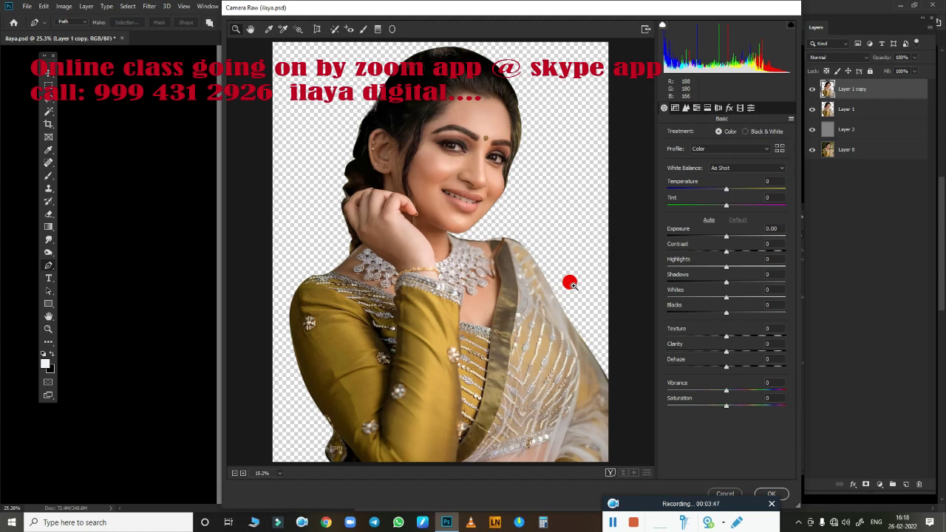
pyautogui.moveTo(440, 155)
pyautogui.mouseDown()
pyautogui.moveTo(475, 190)
pyautogui.moveTo(481, 169)
pyautogui.mouseUp()
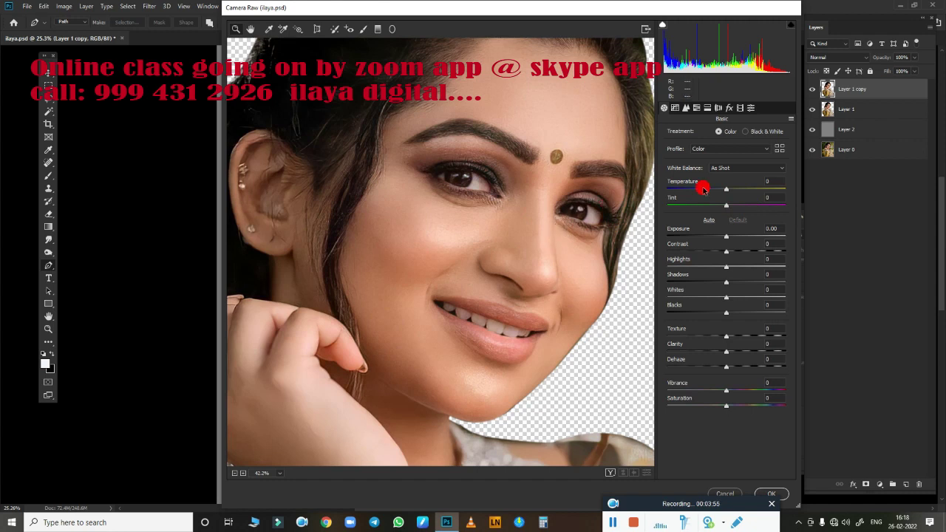
pyautogui.moveTo(728, 238)
pyautogui.mouseDown()
pyautogui.moveTo(751, 251)
pyautogui.moveTo(729, 239)
pyautogui.moveTo(733, 250)
pyautogui.mouseUp()
pyautogui.click(728, 253)
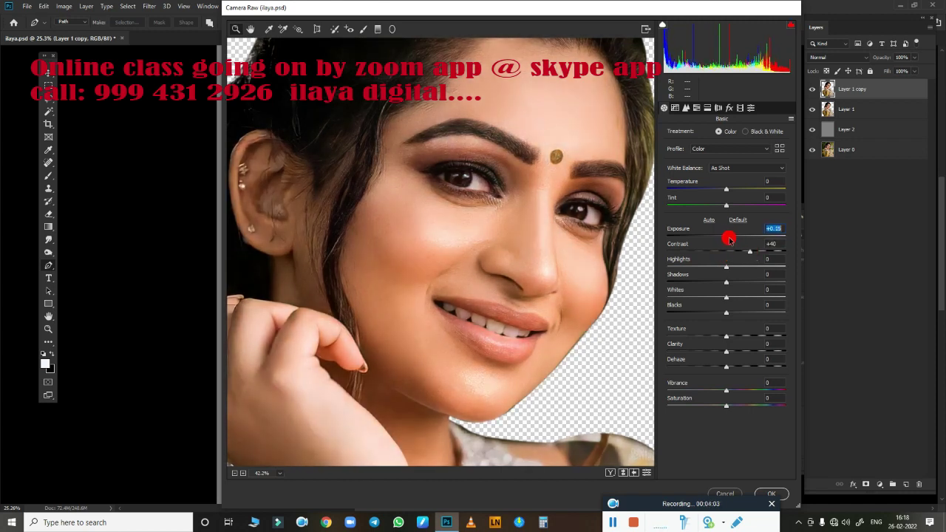
pyautogui.moveTo(749, 252)
pyautogui.mouseDown()
pyautogui.moveTo(721, 273)
pyautogui.moveTo(729, 268)
pyautogui.moveTo(731, 297)
pyautogui.mouseUp()
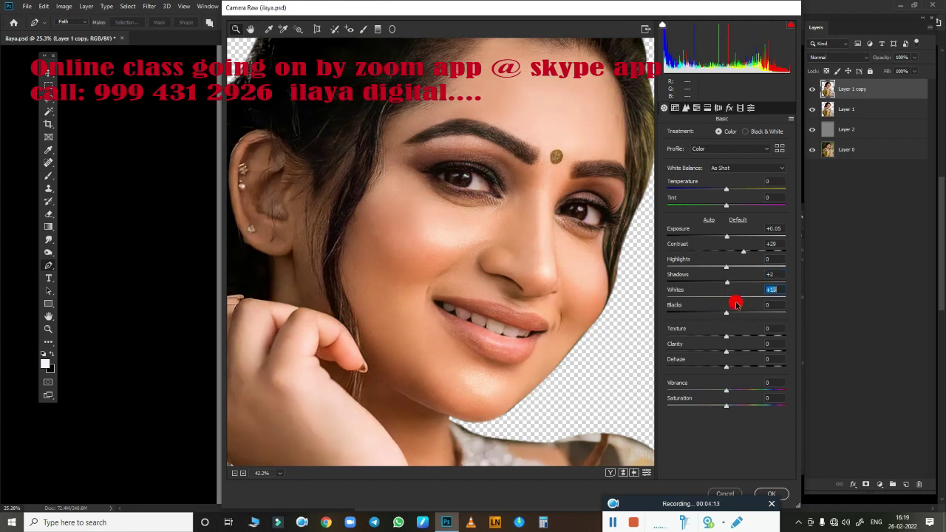
pyautogui.moveTo(725, 390)
pyautogui.mouseDown()
pyautogui.moveTo(781, 390)
pyautogui.moveTo(760, 390)
pyautogui.mouseUp()
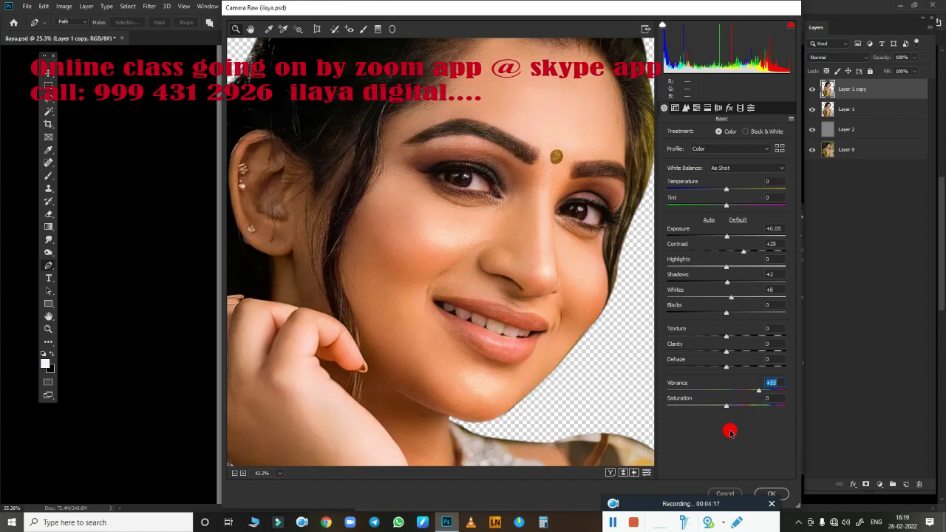
pyautogui.click(771, 493)
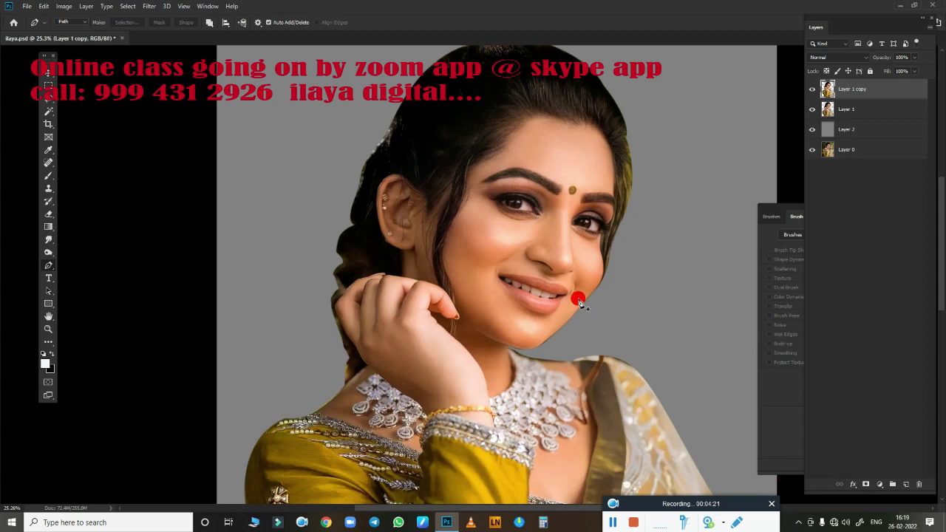
# Check the image size settings and close the dialog unchanged.
pyautogui.scroll(2, 580, 281)
pyautogui.scroll(2, 595, 258)
pyautogui.scroll(1, 614, 244)
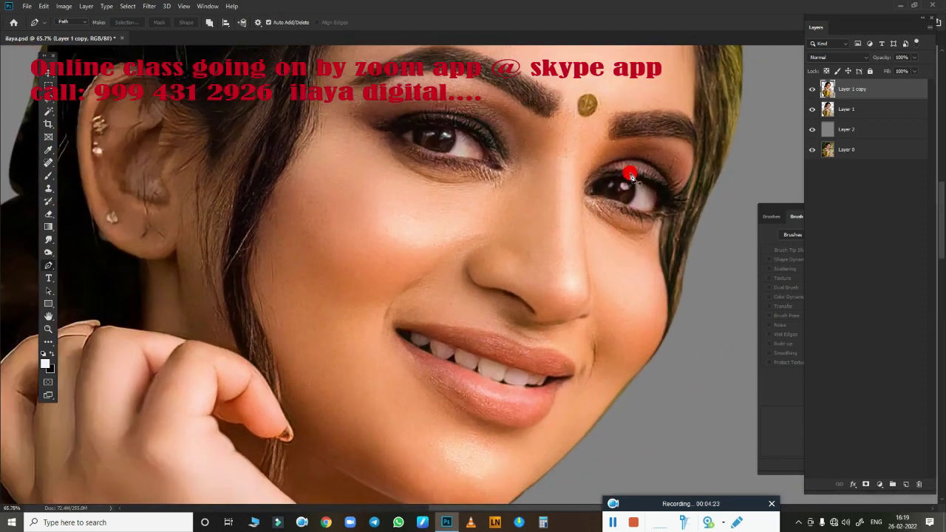
pyautogui.hotkey('ctrl', 'alt', 'i')
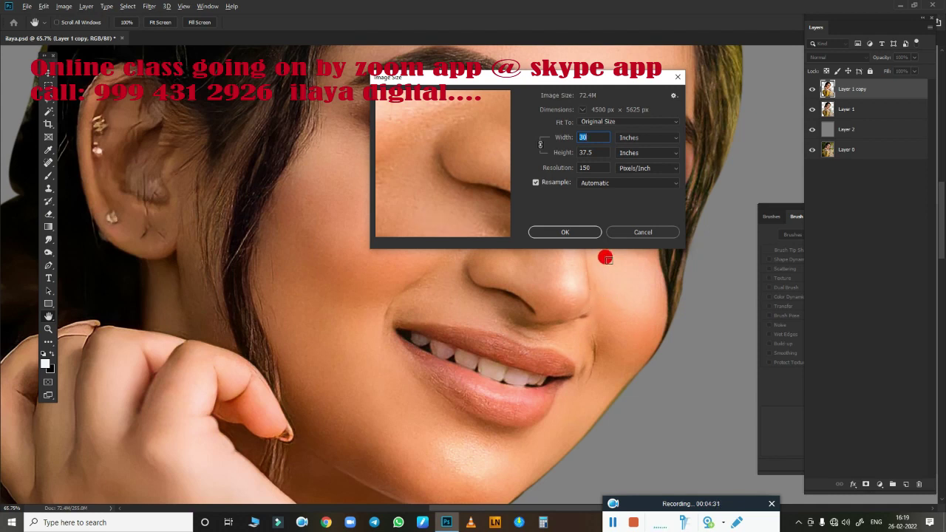
pyautogui.click(570, 232)
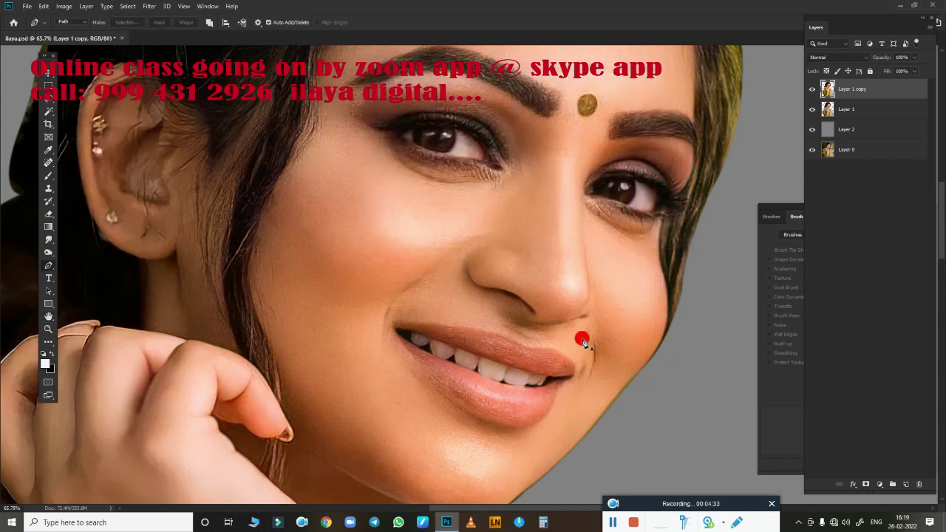
# Zoom in on the nose and mouth area of the portrait.
pyautogui.scroll(4, 500, 247)
pyautogui.scroll(1, 607, 317)
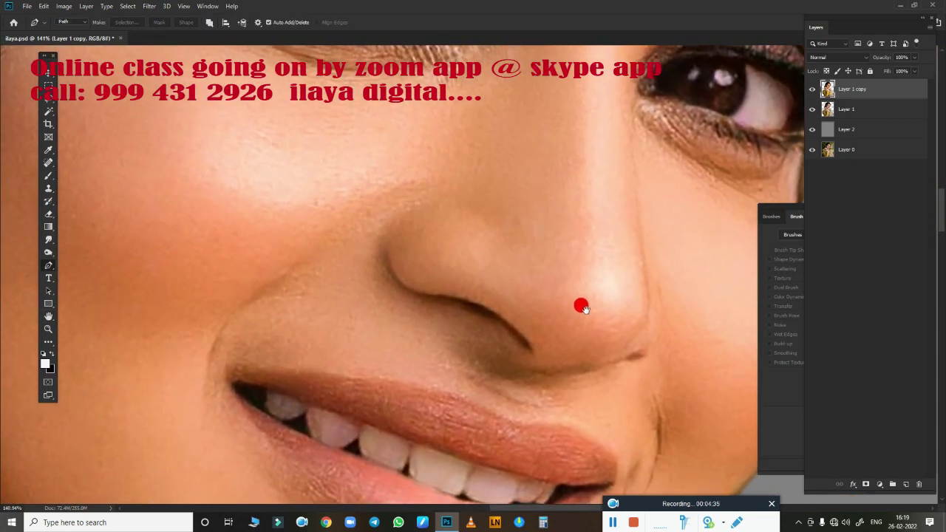
pyautogui.scroll(-3, 603, 283)
pyautogui.scroll(-2, 566, 283)
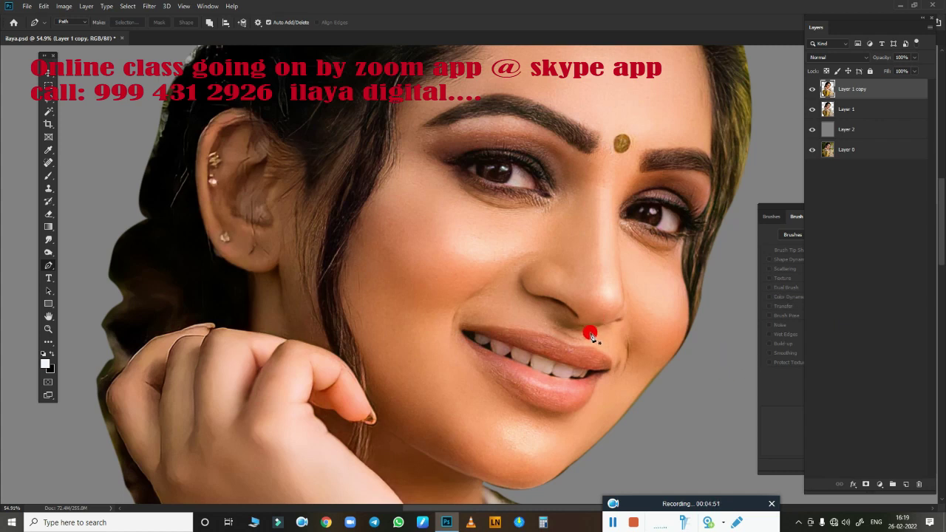
pyautogui.moveTo(595, 325)
pyautogui.mouseDown()
pyautogui.moveTo(621, 334)
pyautogui.moveTo(612, 332)
pyautogui.mouseUp()
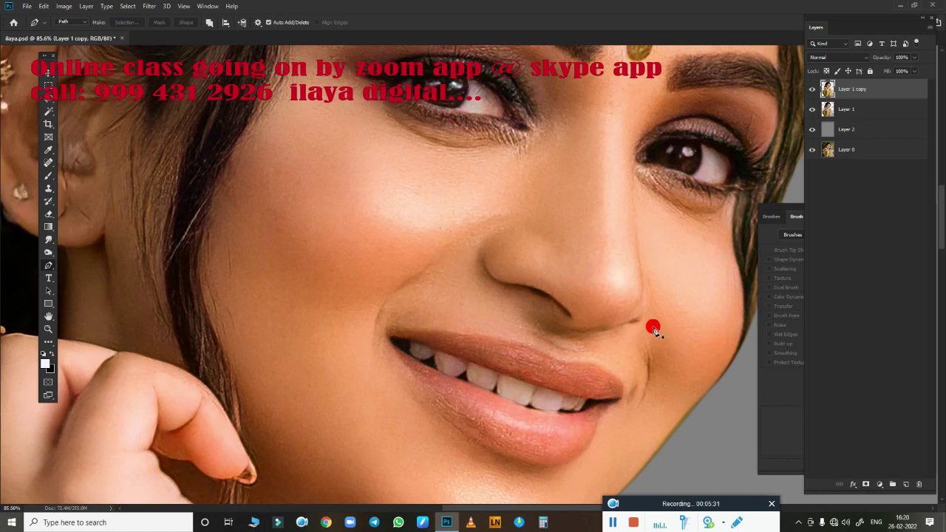
# Set up a soft 15 px Mixer Brush with the Very Wet, Light Mix preset.
pyautogui.press('b')
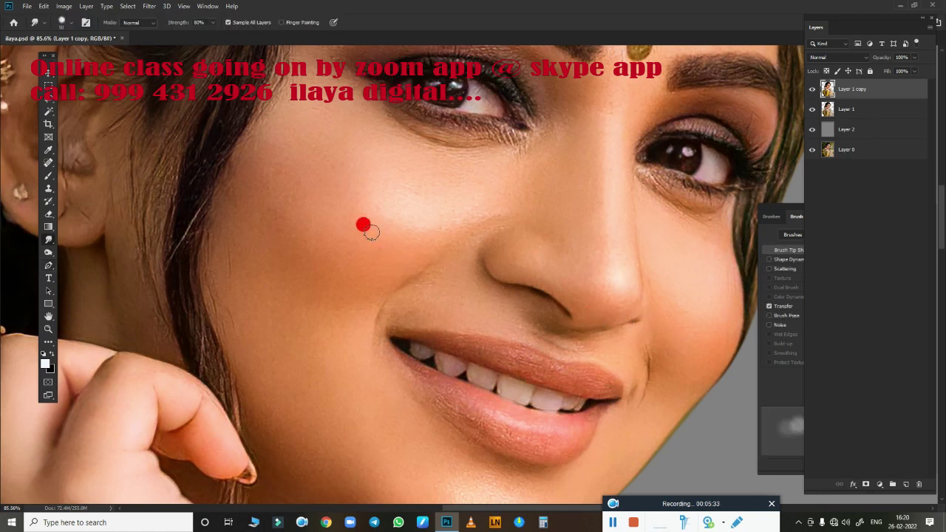
pyautogui.rightClick(273, 133)
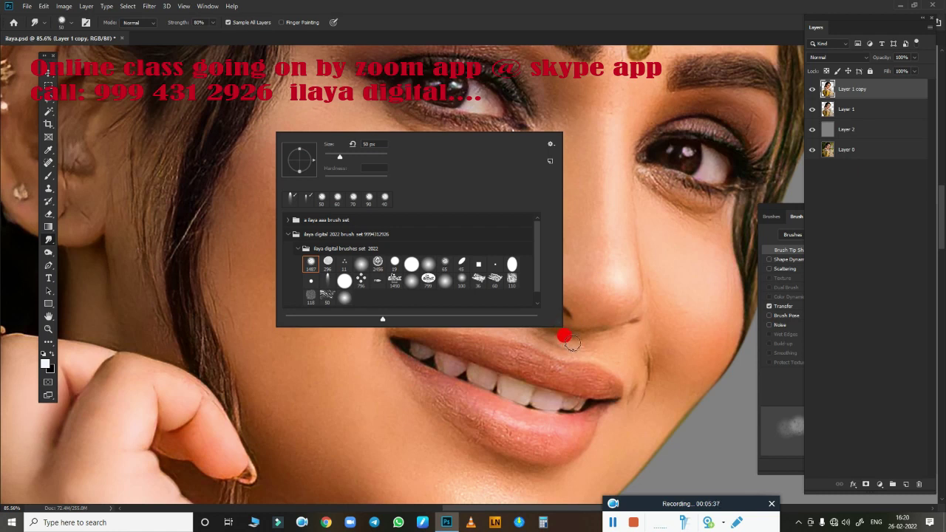
pyautogui.click(310, 265)
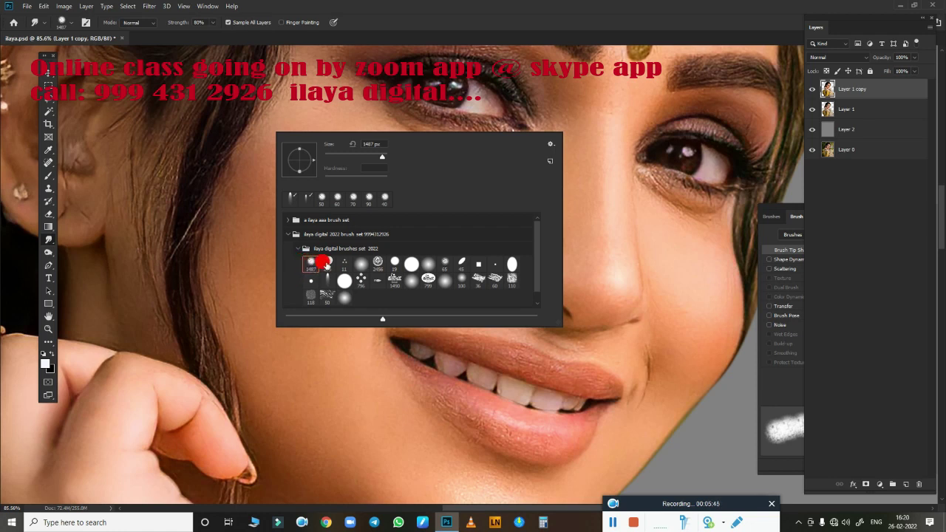
pyautogui.click(325, 263)
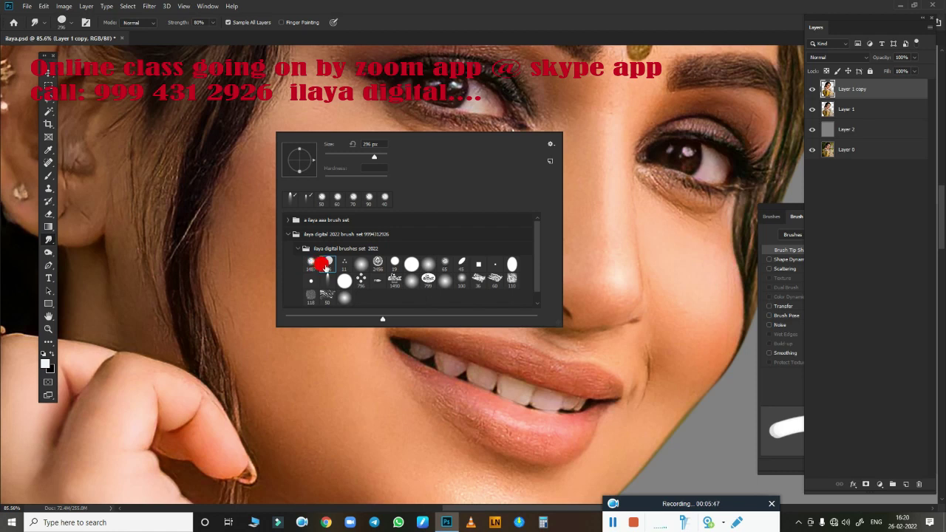
pyautogui.click(344, 264)
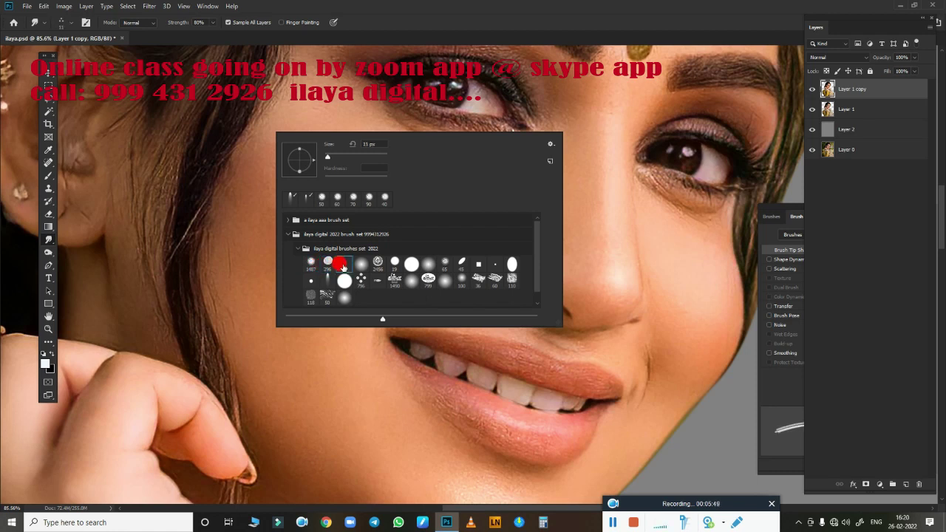
pyautogui.click(360, 264)
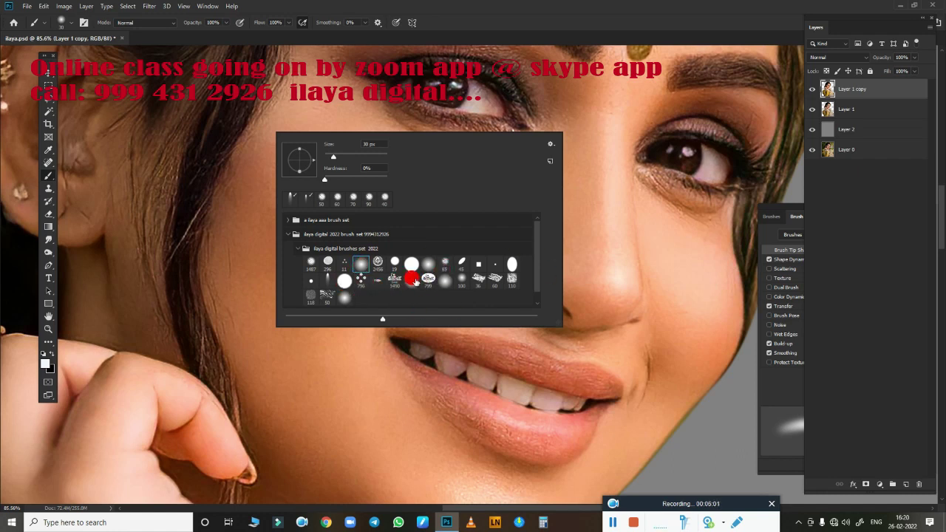
pyautogui.click(408, 277)
pyautogui.click(409, 278)
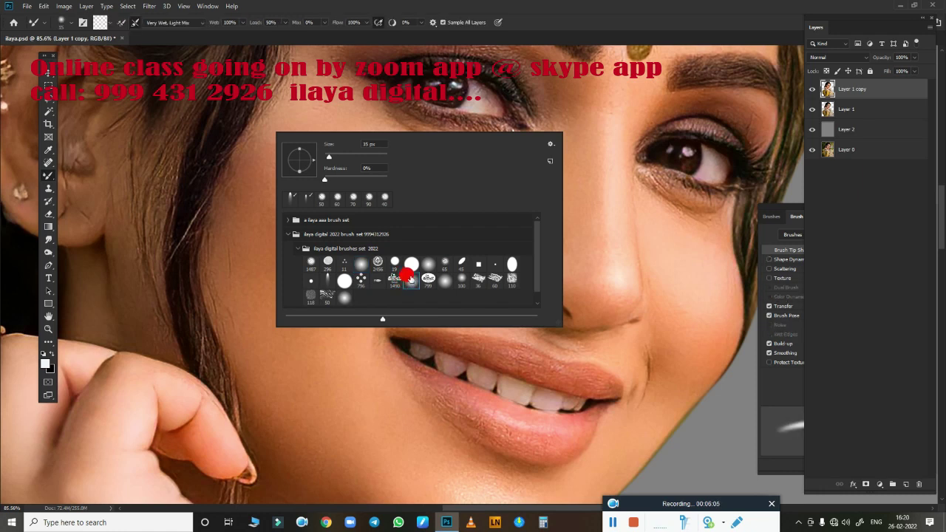
pyautogui.press('[')
pyautogui.press('[')
# Expand and reposition the Brush Settings panel to show the full brush options.
pyautogui.click(785, 209)
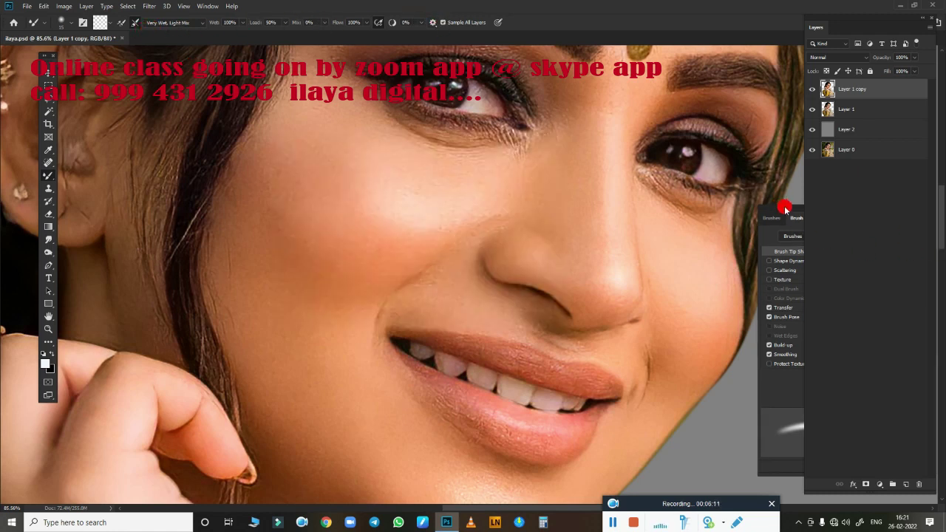
pyautogui.moveTo(785, 210); pyautogui.dragTo(786, 191)
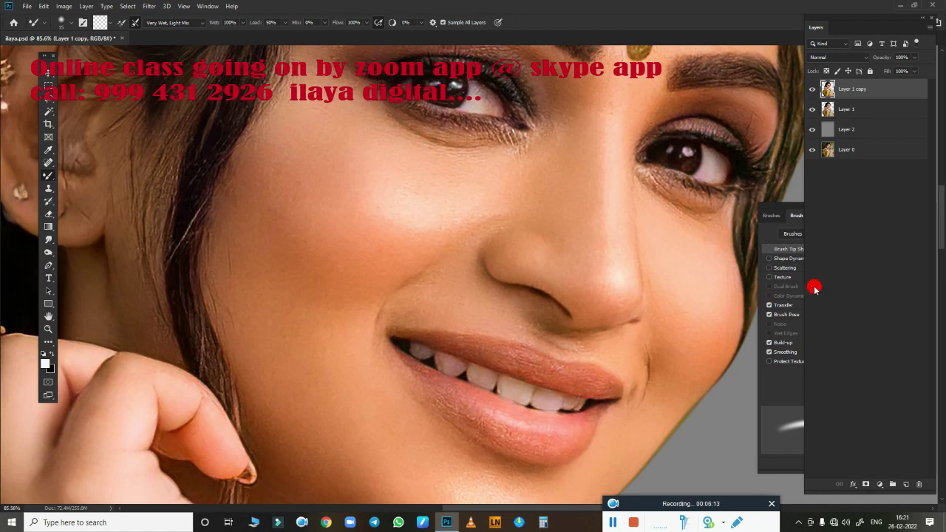
pyautogui.click(780, 294)
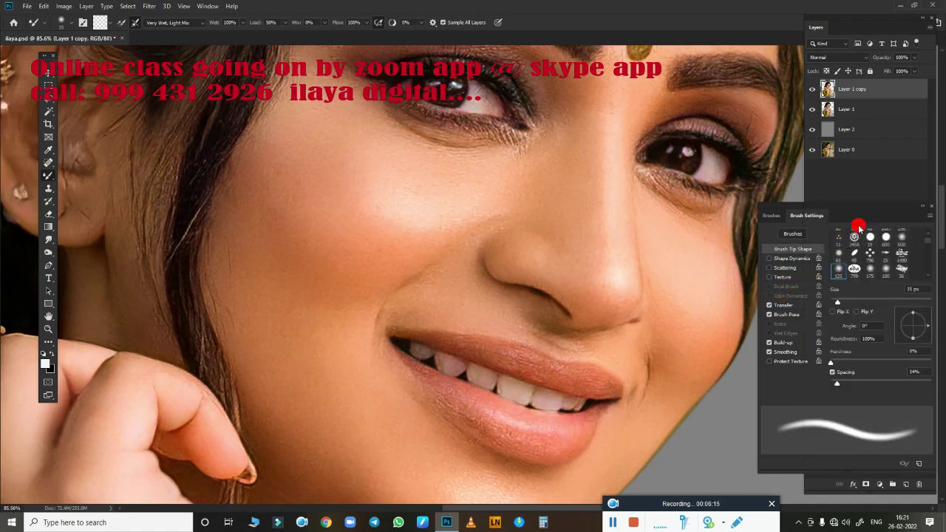
pyautogui.moveTo(881, 202); pyautogui.dragTo(869, 198)
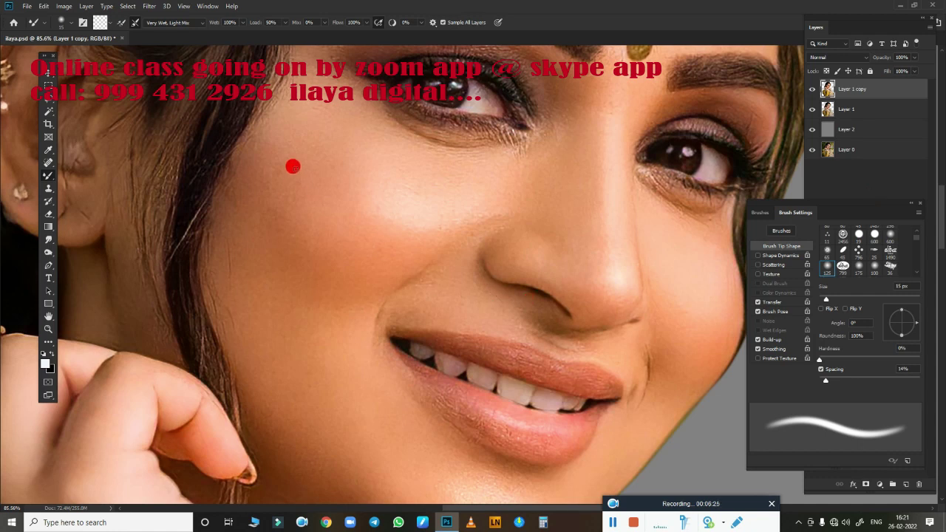
# Compare brush presets (45 px angled, 796 px, 15 px mixer) and settle on the soft 30 px brush.
pyautogui.rightClick(292, 166)
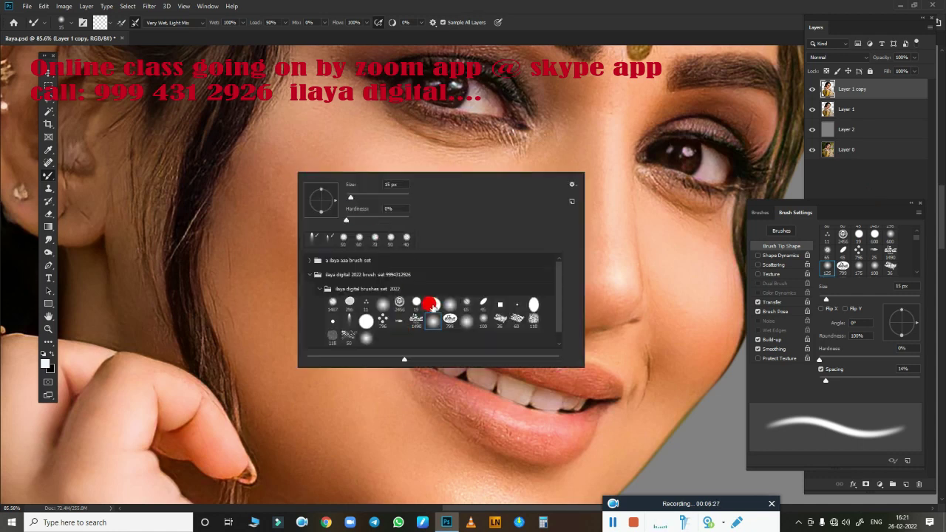
pyautogui.press('e')
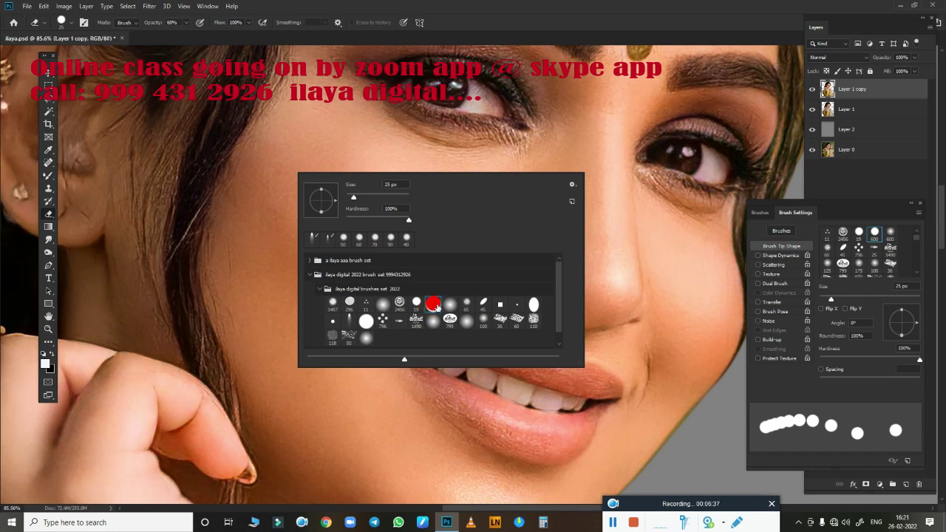
pyautogui.click(449, 305)
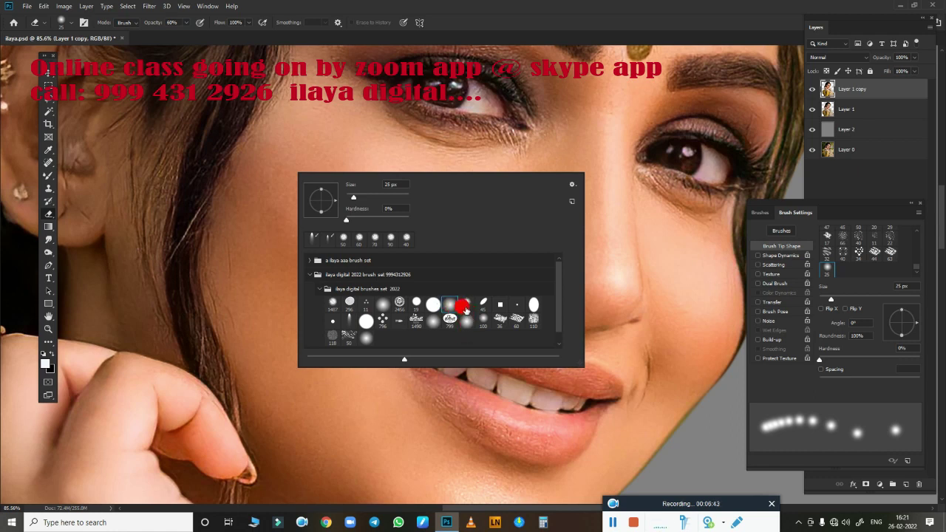
pyautogui.click(466, 303)
pyautogui.click(482, 303)
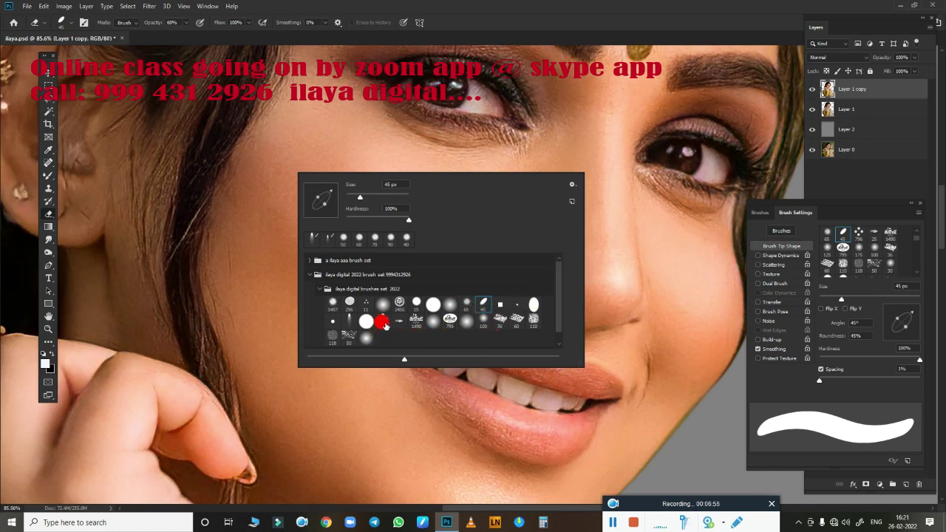
pyautogui.click(384, 325)
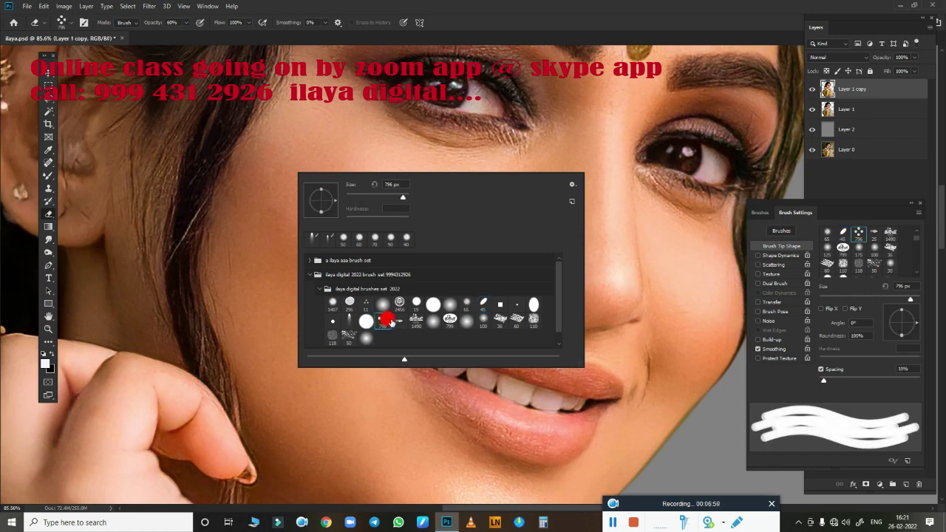
pyautogui.click(433, 322)
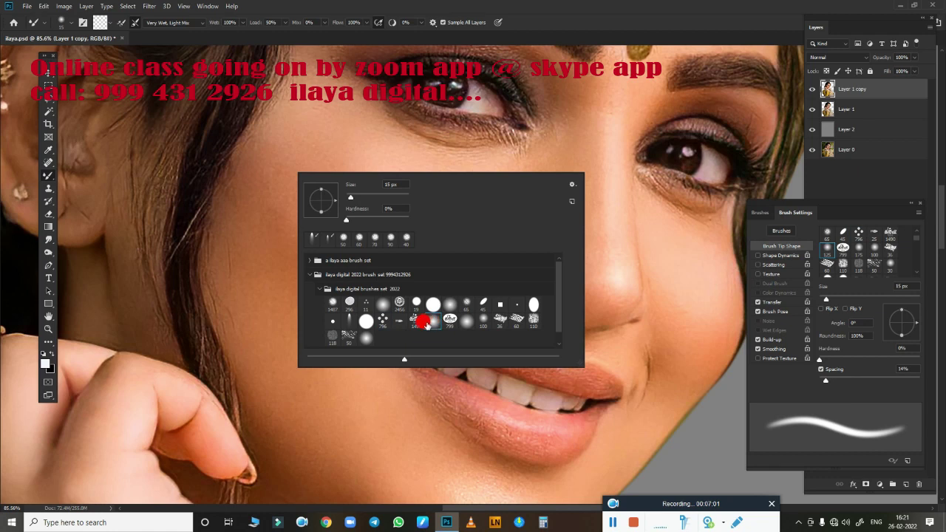
pyautogui.click(470, 321)
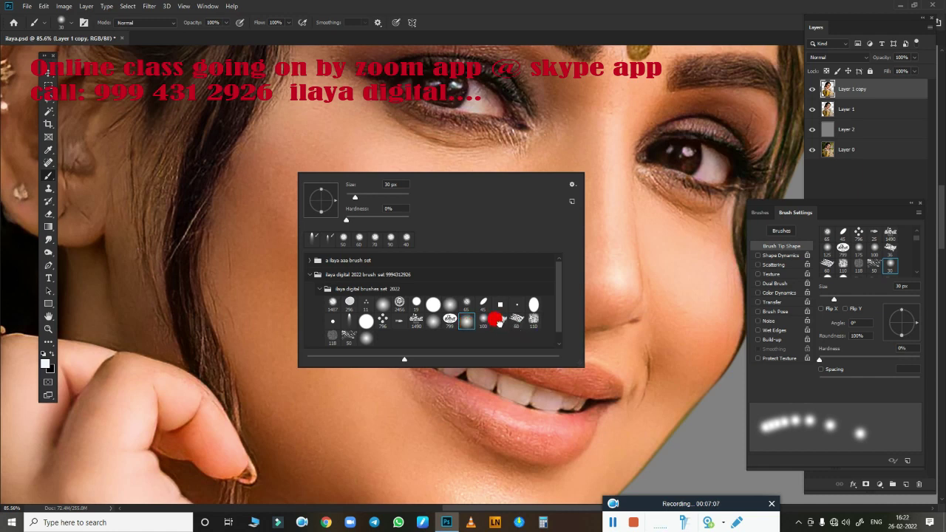
# Try the textured 36 px preset, then reselect the soft 15 px Very Wet mixer brush.
pyautogui.click(500, 322)
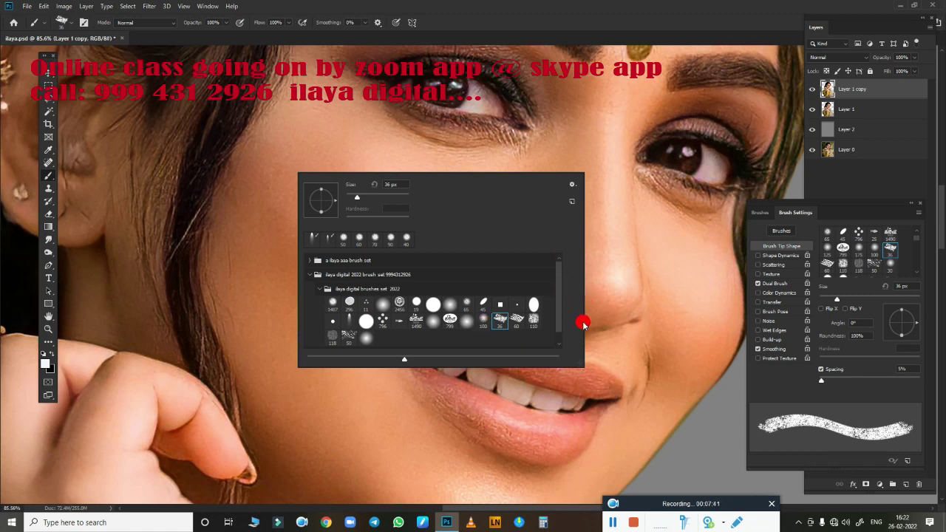
pyautogui.click(432, 320)
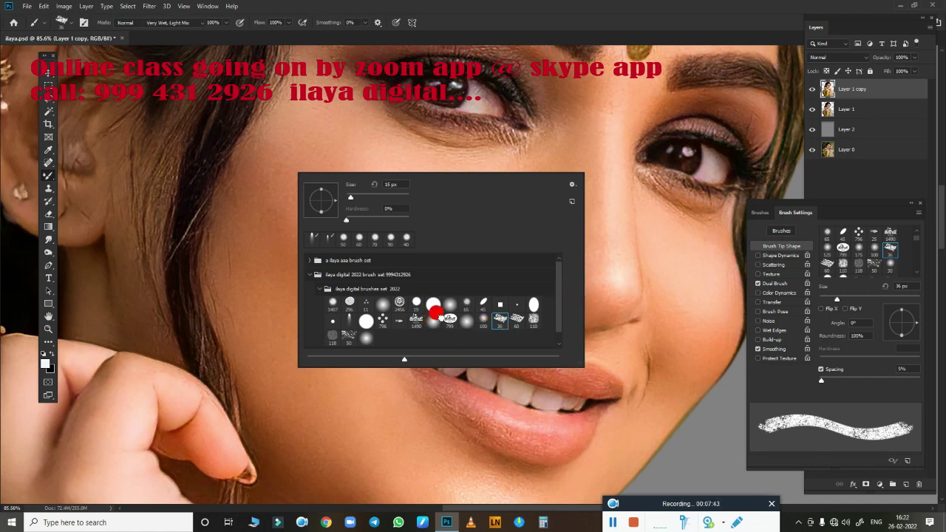
pyautogui.click(434, 325)
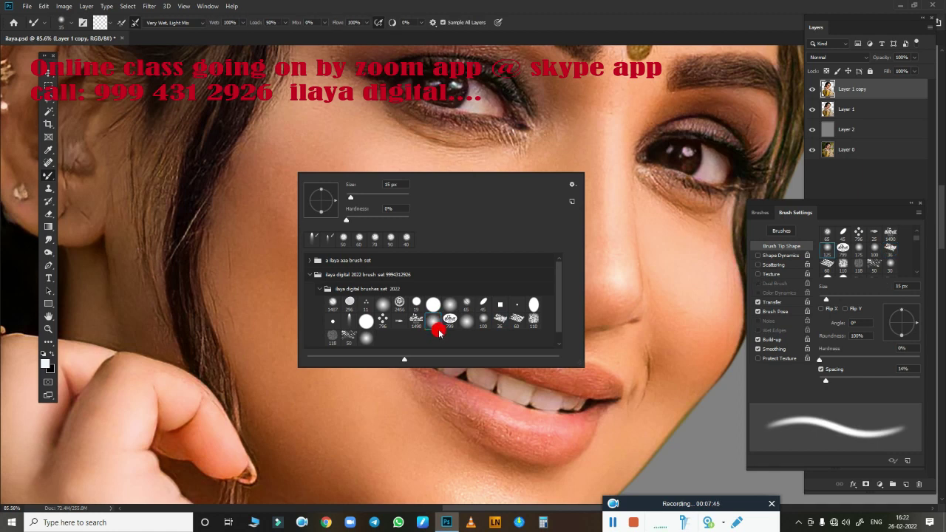
# Switch to Smudge with the soft 1487 px preset shrunk to 125 px, and rotate the view about -13°.
pyautogui.doubleClick(437, 325)
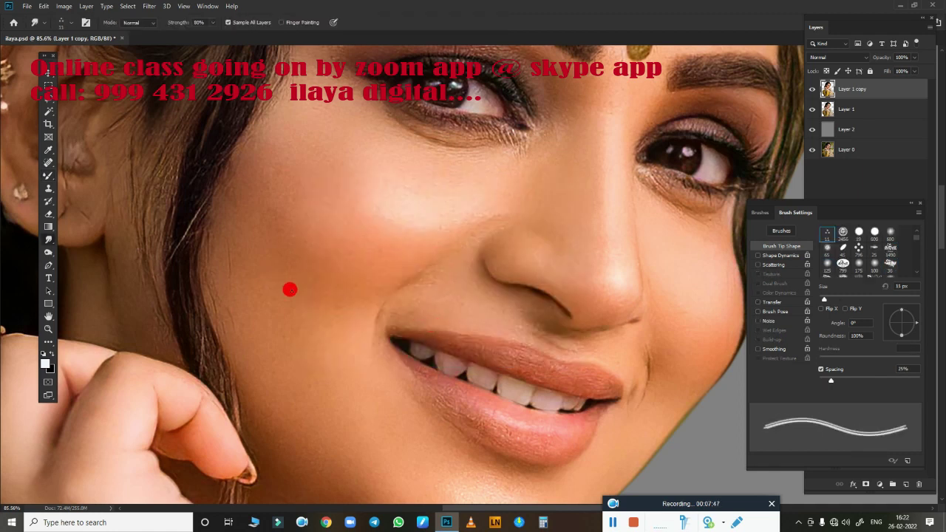
pyautogui.rightClick(369, 216)
pyautogui.click(385, 370)
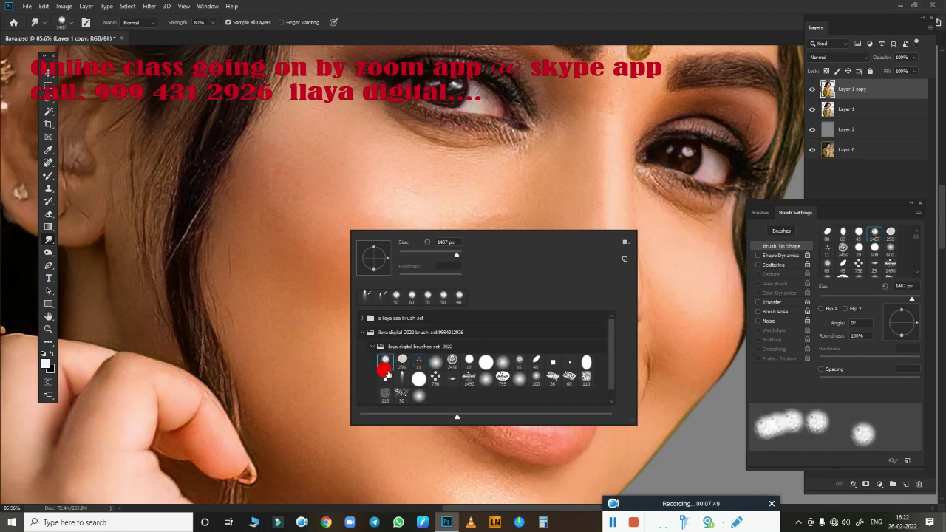
pyautogui.click(389, 136)
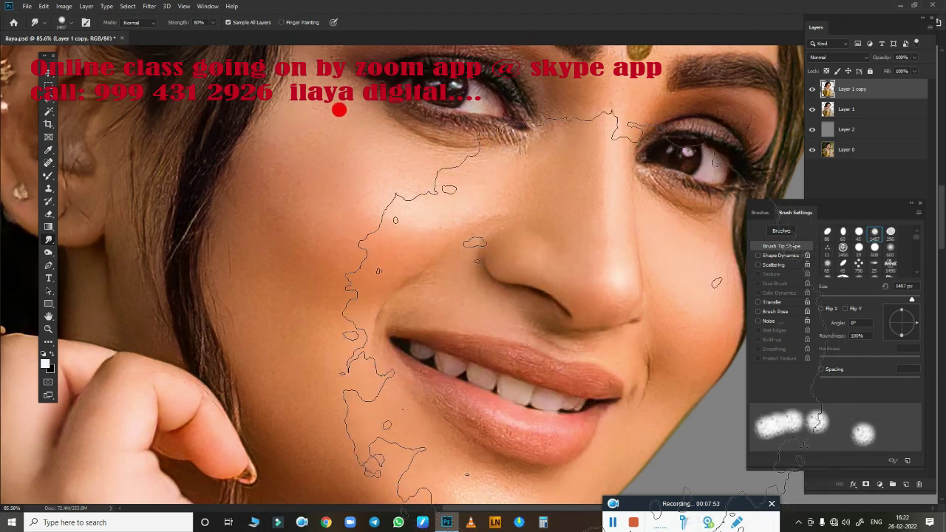
pyautogui.moveTo(339, 110); pyautogui.dragTo(291, 112)
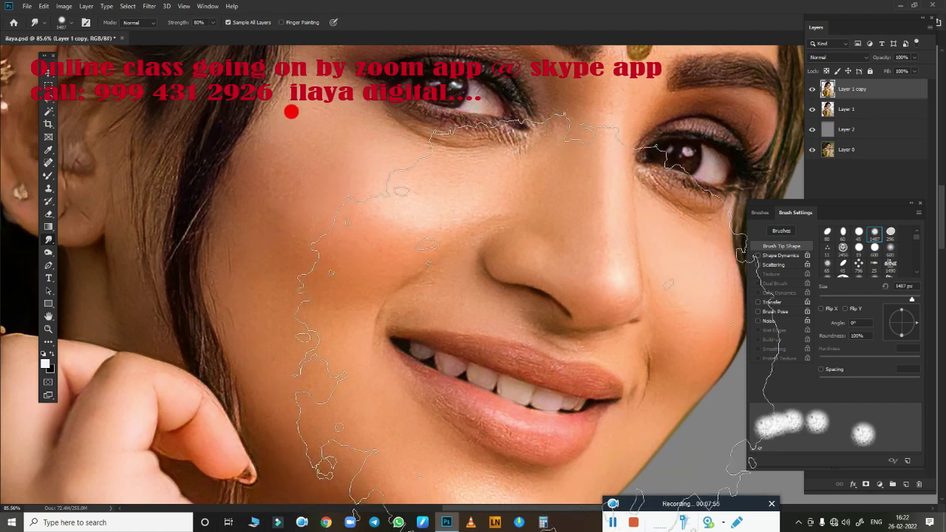
pyautogui.press('[')
pyautogui.press('[')
pyautogui.press('[')
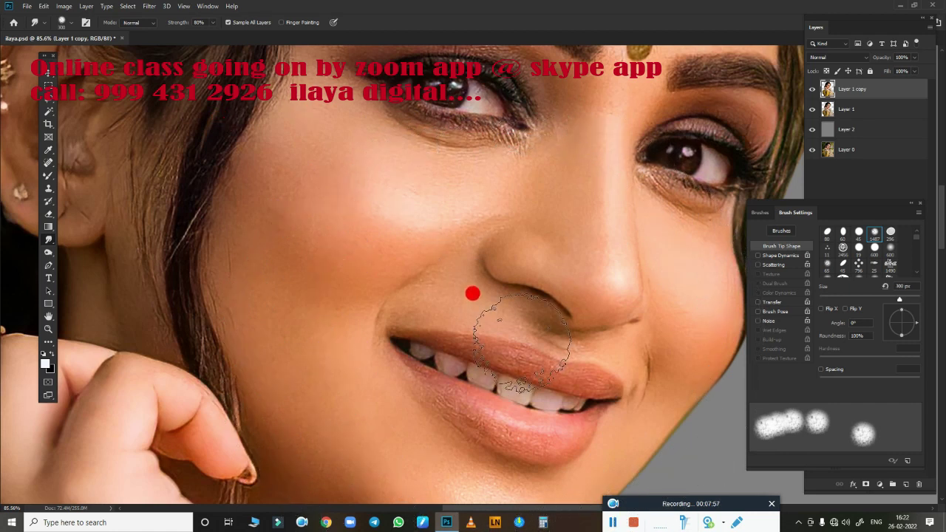
pyautogui.press('[')
pyautogui.press('[')
pyautogui.press('[')
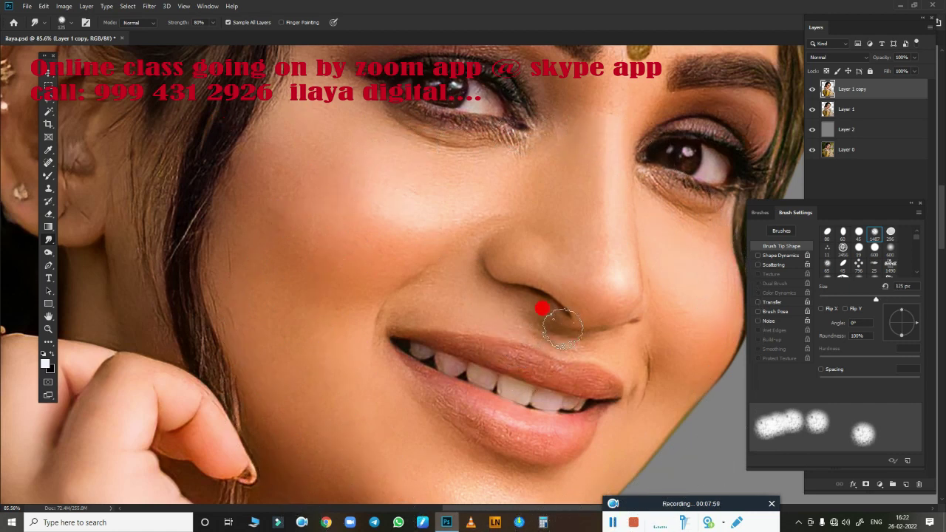
pyautogui.press('r')
pyautogui.moveTo(631, 270); pyautogui.dragTo(634, 245)
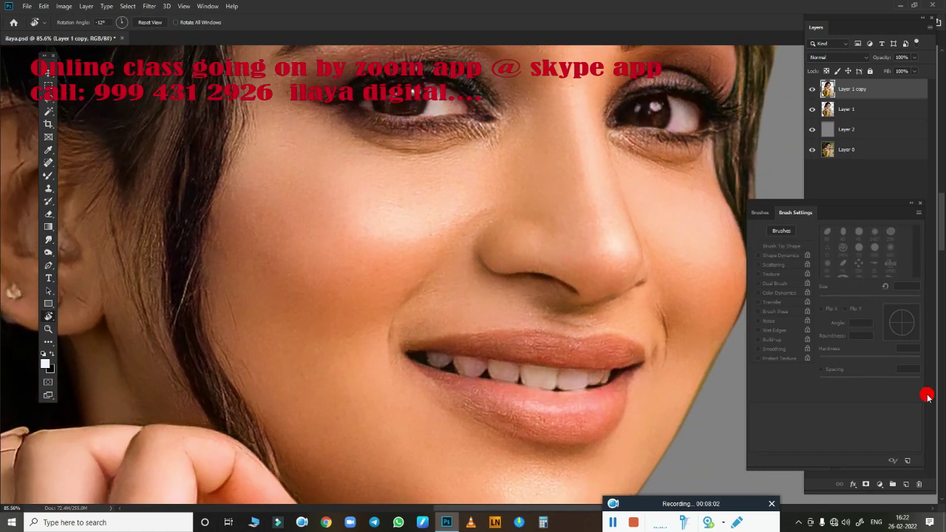
# Add a new empty Layer 3 on top and zoom in on the nose.
pyautogui.click(907, 484)
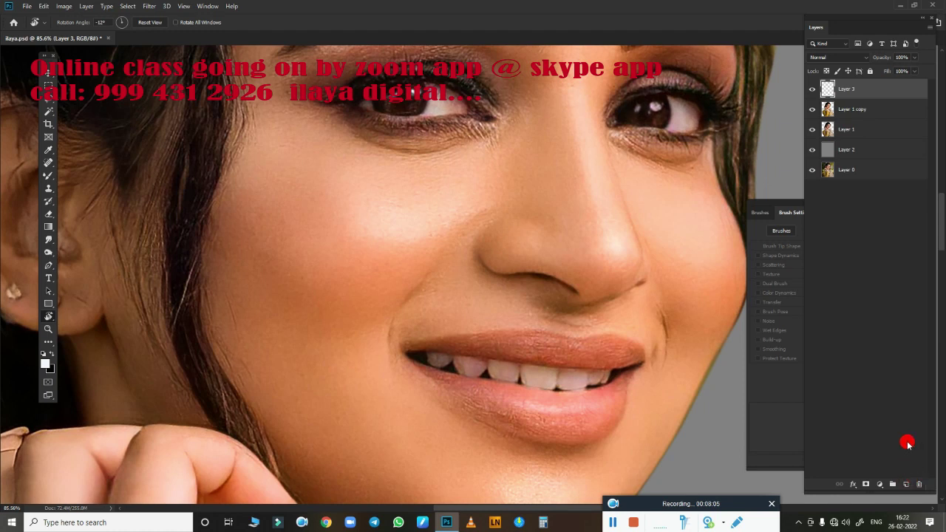
pyautogui.scroll(2, 565, 317)
pyautogui.scroll(2, 565, 318)
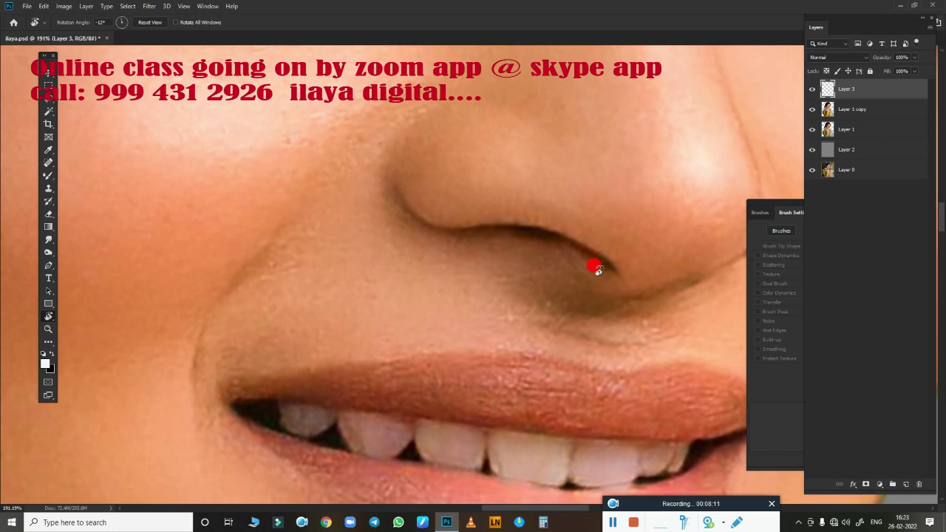
# Smudge the dark shadow just below the nostril above the lip.
pyautogui.press('r')
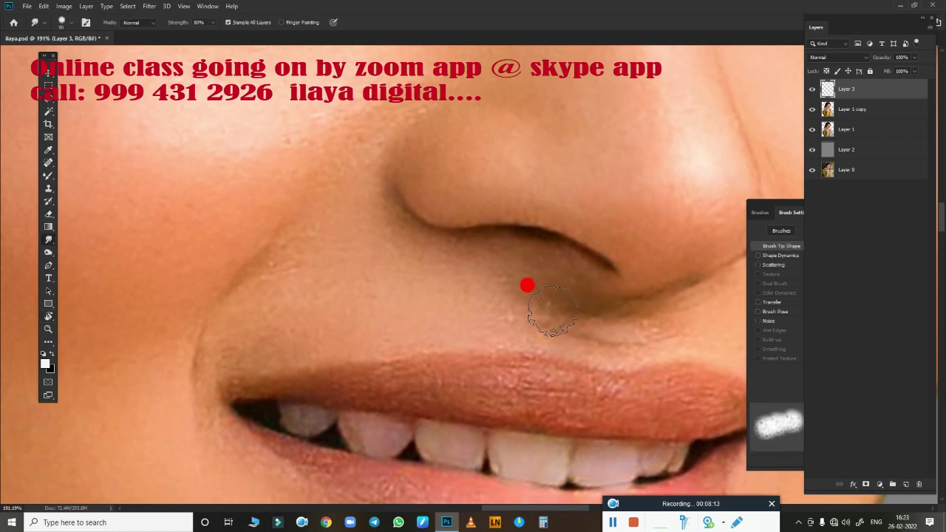
pyautogui.scroll(1, 476, 304)
pyautogui.scroll(-1, 476, 303)
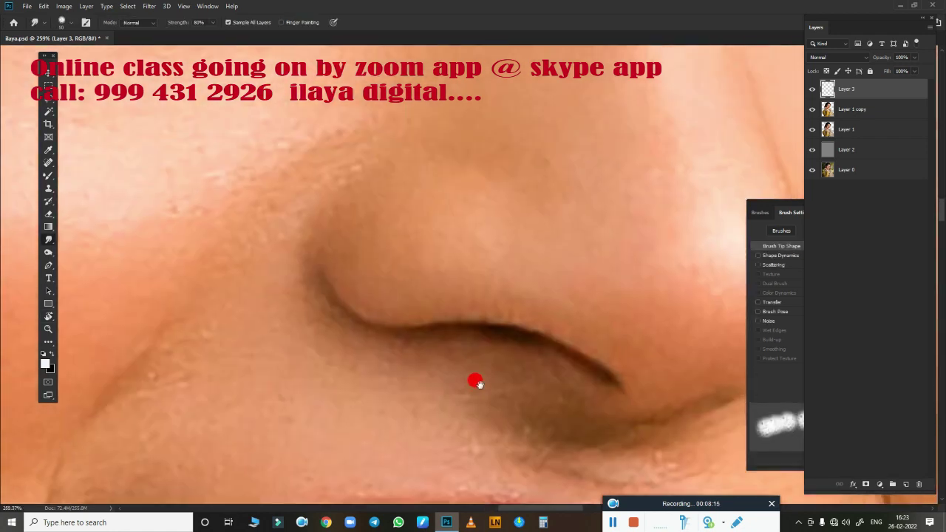
pyautogui.scroll(-2, 475, 382)
pyautogui.scroll(1, 473, 393)
pyautogui.scroll(2, 468, 393)
pyautogui.scroll(-3, 473, 394)
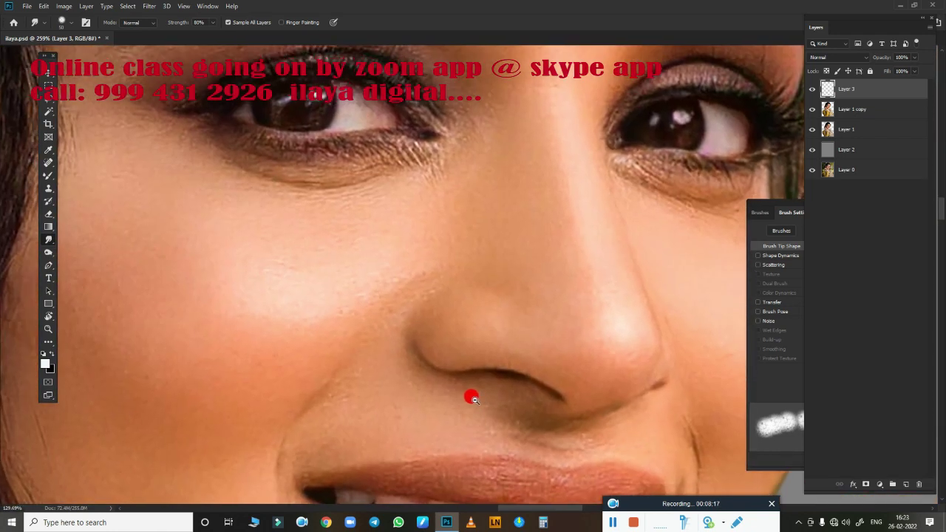
pyautogui.scroll(1, 492, 403)
pyautogui.scroll(1, 503, 403)
pyautogui.moveTo(510, 404)
pyautogui.mouseDown()
pyautogui.moveTo(503, 421)
pyautogui.moveTo(483, 401)
pyautogui.mouseUp()
# Start a pen path around the nostril wing, under the nose tip and up the nose's right side.
pyautogui.press('p')
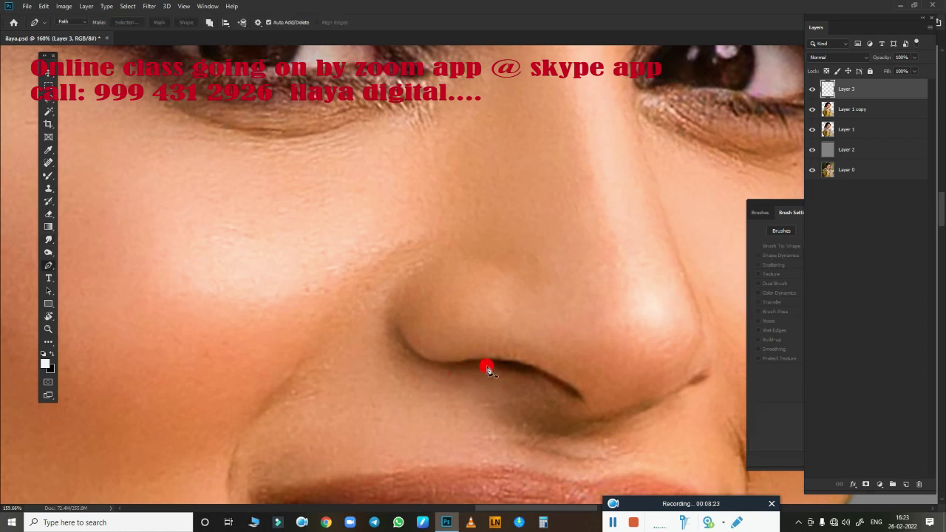
pyautogui.scroll(-1, 433, 405)
pyautogui.scroll(2, 433, 405)
pyautogui.scroll(1, 458, 410)
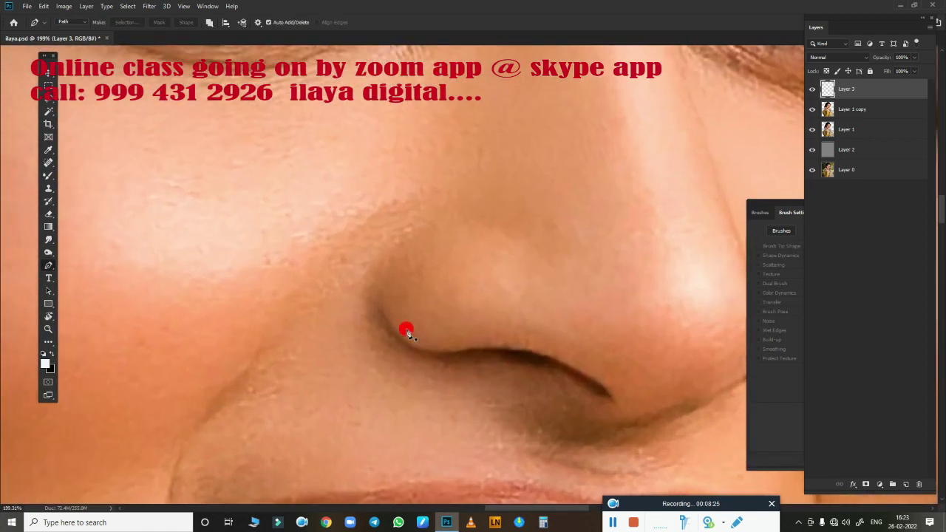
pyautogui.scroll(-1, 377, 328)
pyautogui.scroll(1, 377, 328)
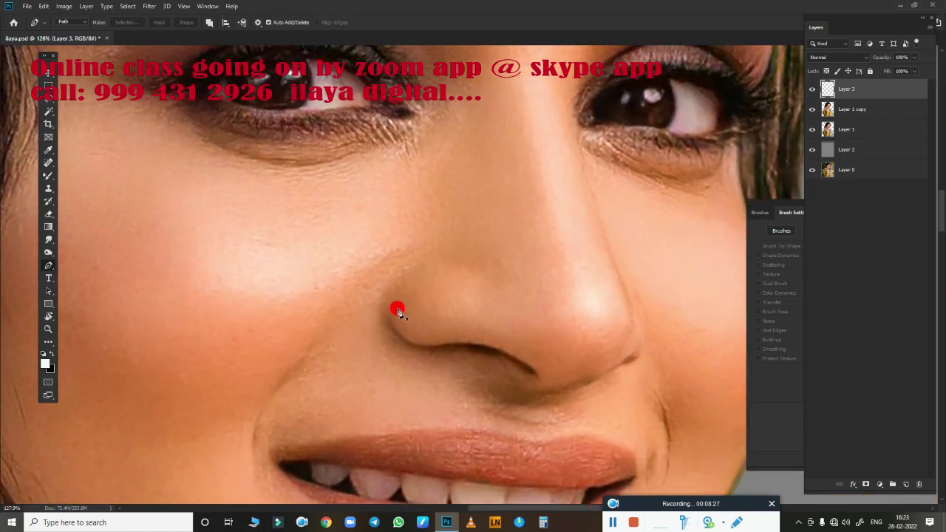
pyautogui.click(408, 267)
pyautogui.moveTo(408, 350); pyautogui.dragTo(425, 365)
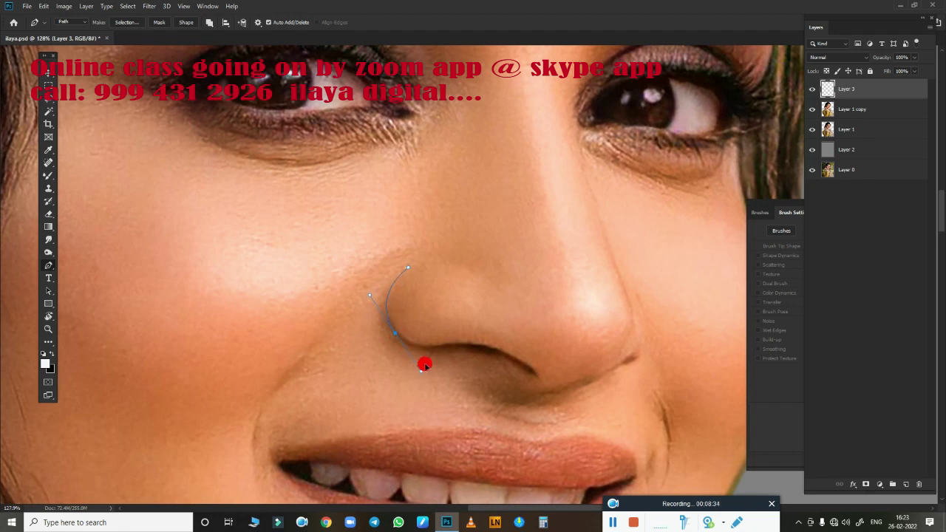
pyautogui.keyDown('alt'); pyautogui.click(395, 334); pyautogui.keyUp('alt')
pyautogui.moveTo(437, 350)
pyautogui.mouseDown()
pyautogui.moveTo(459, 342)
pyautogui.moveTo(471, 351)
pyautogui.mouseUp()
pyautogui.keyDown('alt'); pyautogui.click(437, 349); pyautogui.keyUp('alt')
pyautogui.moveTo(536, 378); pyautogui.dragTo(574, 424)
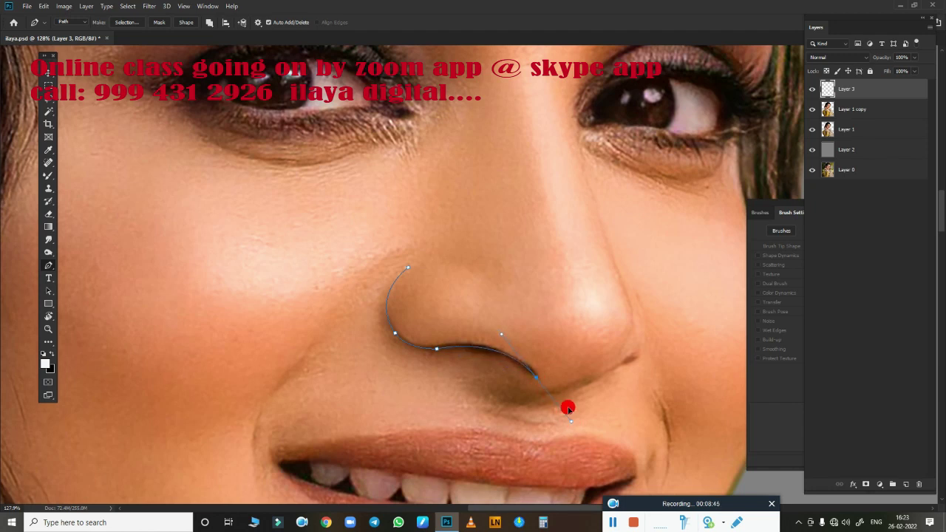
pyautogui.keyDown('alt'); pyautogui.click(537, 377); pyautogui.keyUp('alt')
pyautogui.moveTo(515, 388); pyautogui.dragTo(526, 392)
pyautogui.moveTo(634, 319); pyautogui.dragTo(625, 257)
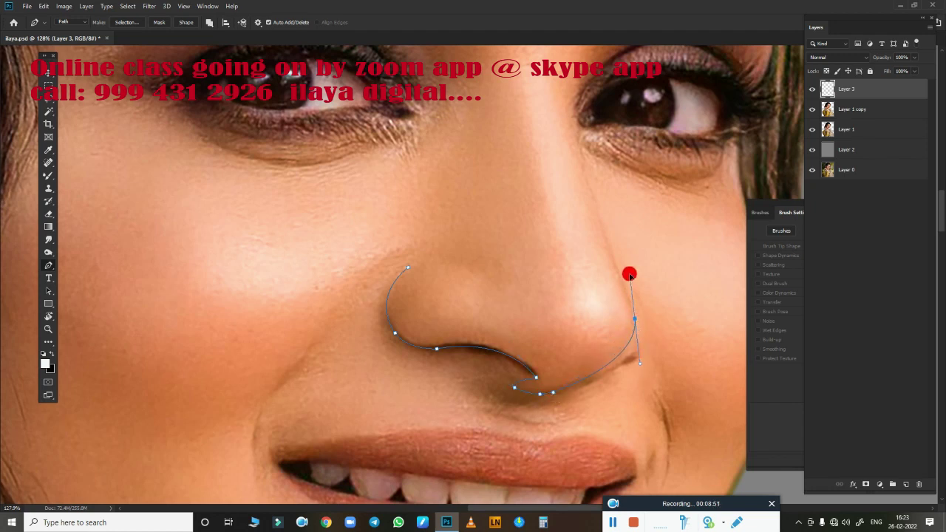
pyautogui.keyDown('alt'); pyautogui.click(634, 319); pyautogui.keyUp('alt')
# Continue the path up the bridge, across between the brows, and close it at the left nostril.
pyautogui.moveTo(612, 313); pyautogui.dragTo(534, 427)
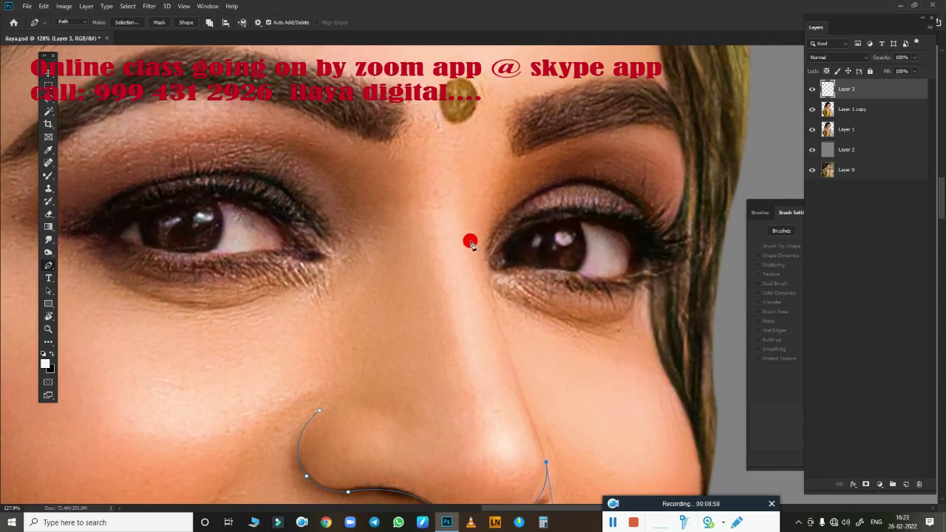
pyautogui.moveTo(471, 242)
pyautogui.mouseDown()
pyautogui.moveTo(483, 164)
pyautogui.moveTo(481, 75)
pyautogui.mouseUp()
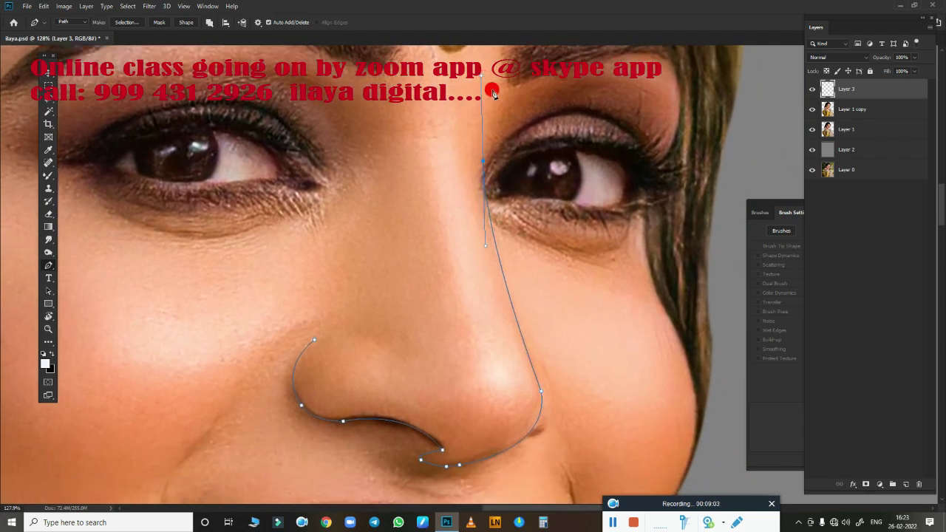
pyautogui.hotkey('ctrl', 'z')
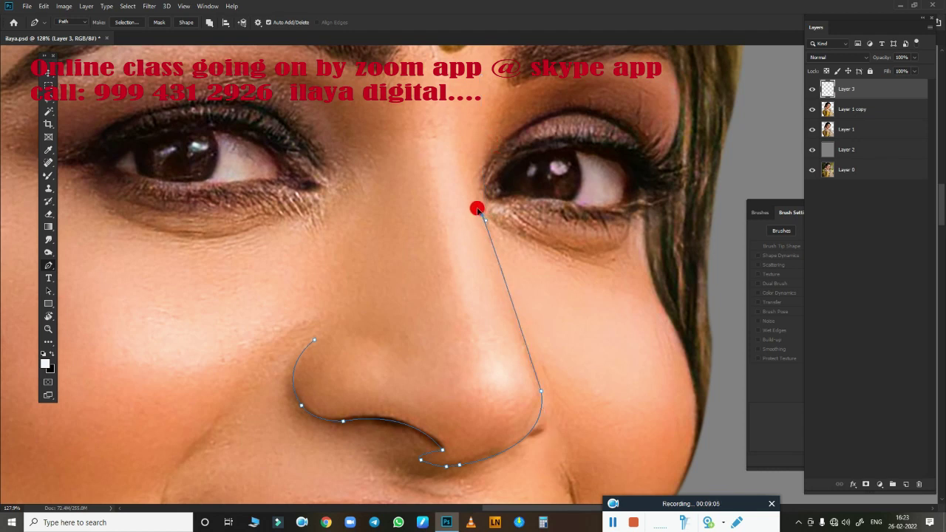
pyautogui.moveTo(481, 215); pyautogui.dragTo(472, 181)
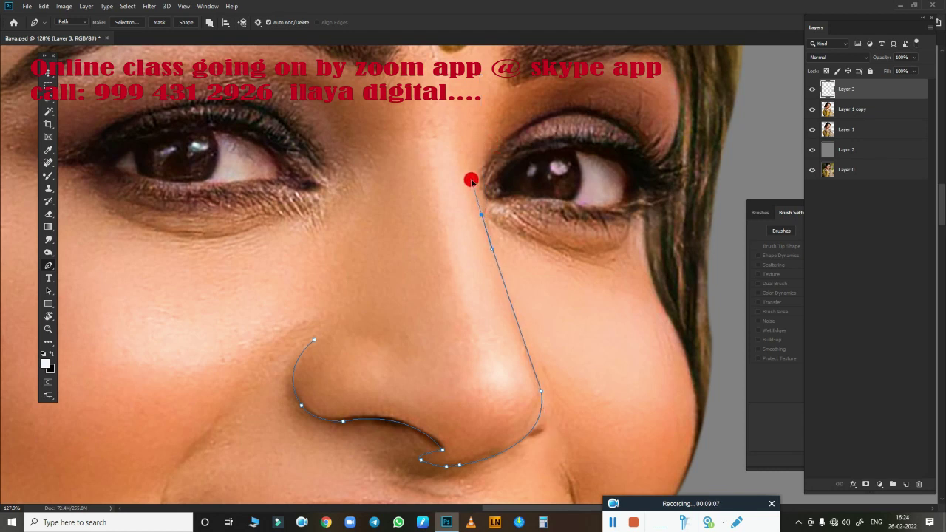
pyautogui.keyDown('alt'); pyautogui.click(482, 213); pyautogui.keyUp('alt')
pyautogui.moveTo(514, 88); pyautogui.dragTo(569, 51)
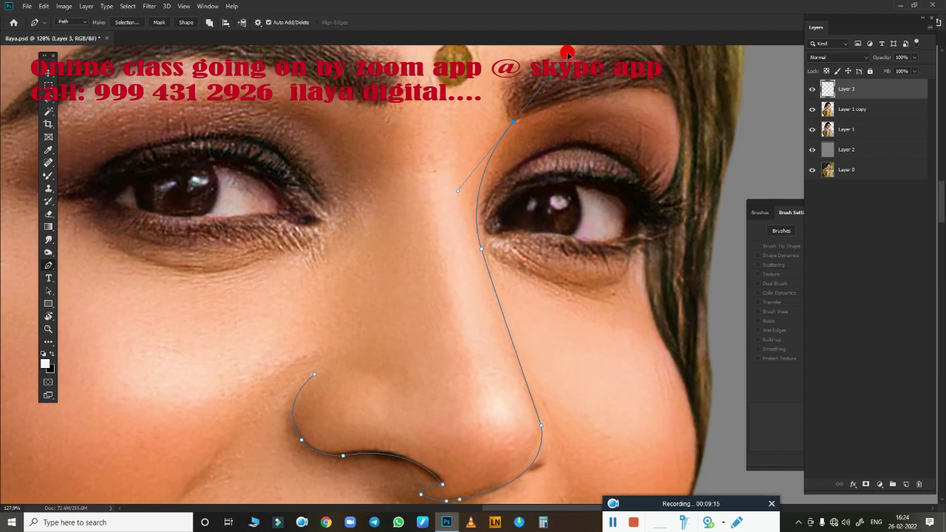
pyautogui.keyDown('alt'); pyautogui.click(515, 122); pyautogui.keyUp('alt')
pyautogui.moveTo(371, 107); pyautogui.dragTo(376, 153)
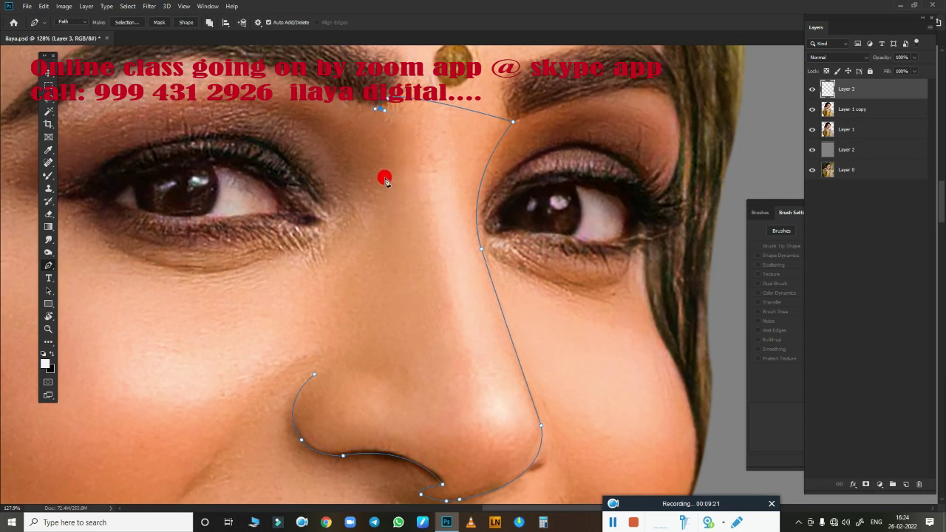
pyautogui.moveTo(403, 181); pyautogui.dragTo(391, 219)
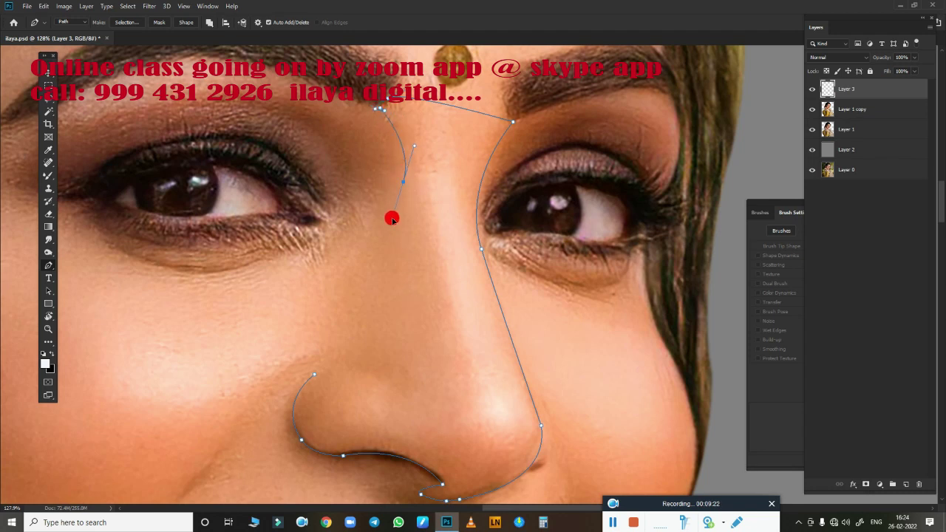
pyautogui.click(367, 373)
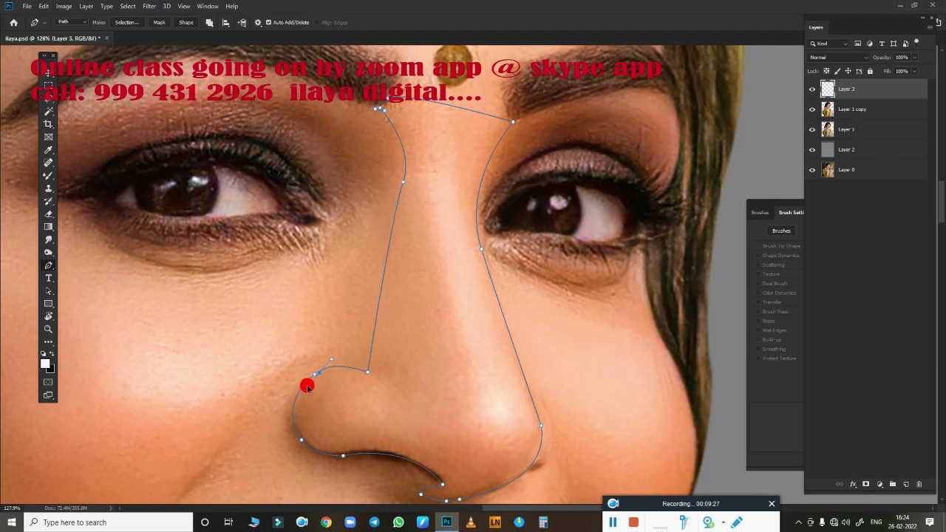
# Load the nose path as a selection and feather it by 2 pixels.
pyautogui.hotkey('ctrl', 'Return')
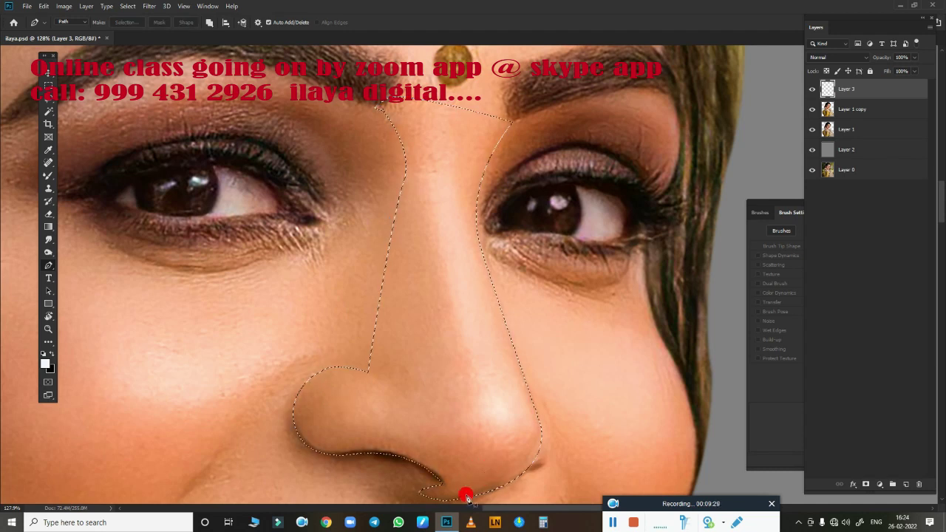
pyautogui.scroll(-3, 491, 394)
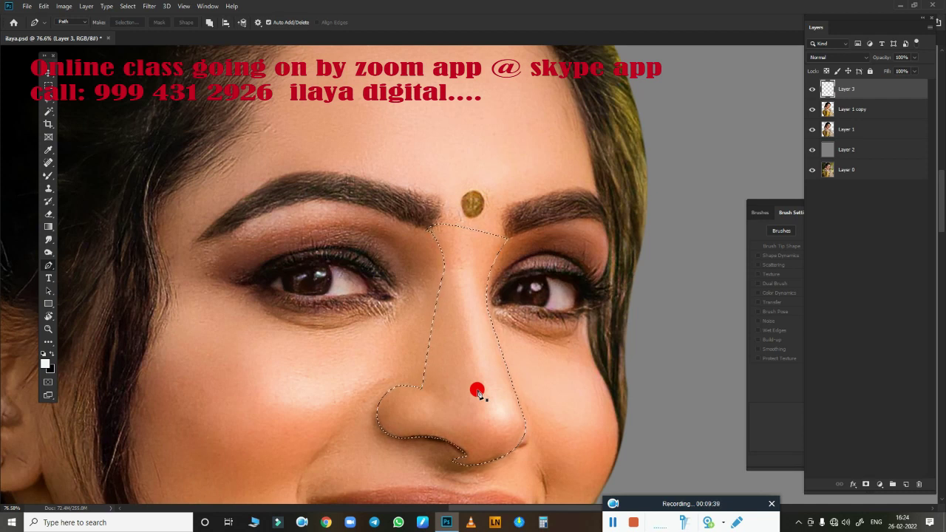
pyautogui.hotkey('shift', 'F6')
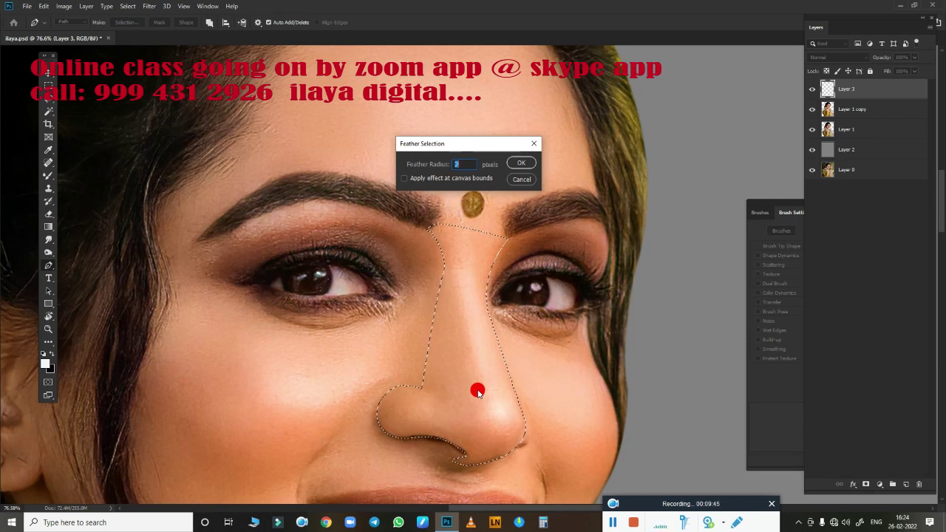
pyautogui.press('Return')
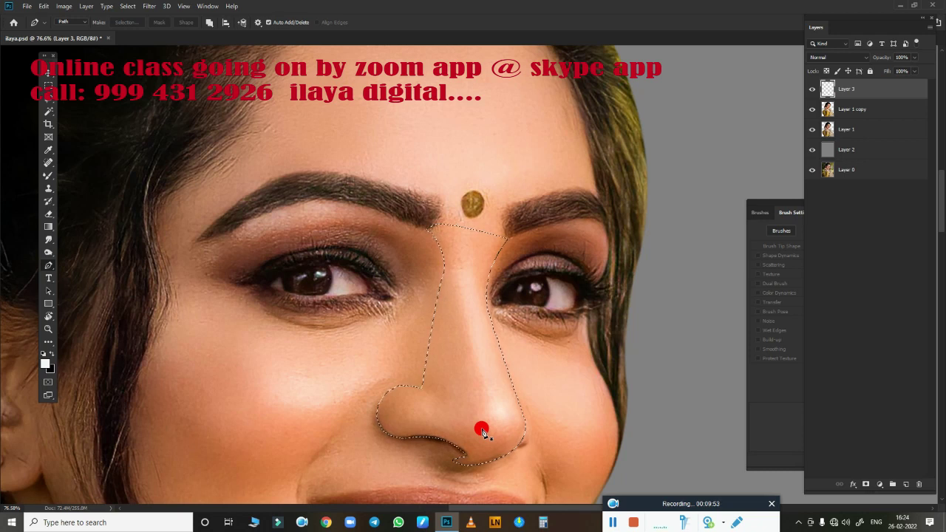
# Smudge along the nostril edge and enable Transfer in Brush Settings.
pyautogui.press('r')
pyautogui.scroll(3, 507, 358)
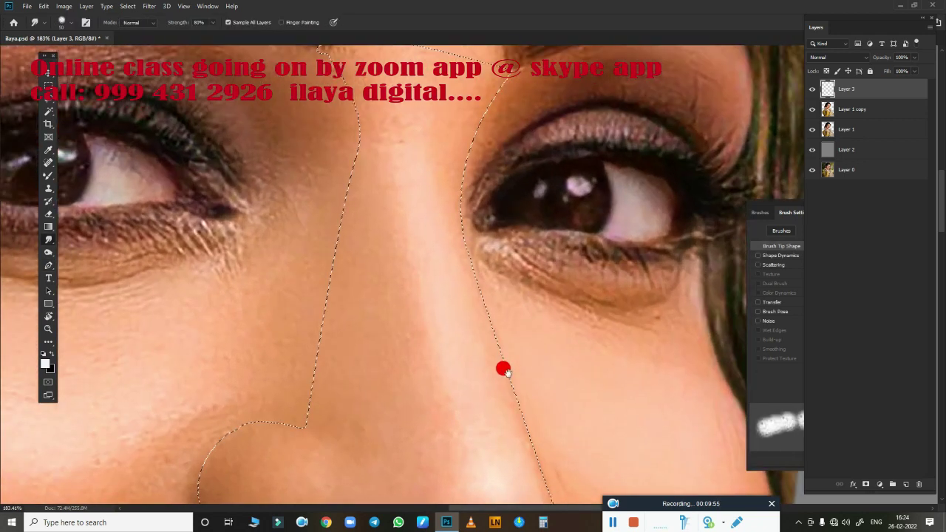
pyautogui.scroll(2, 503, 370)
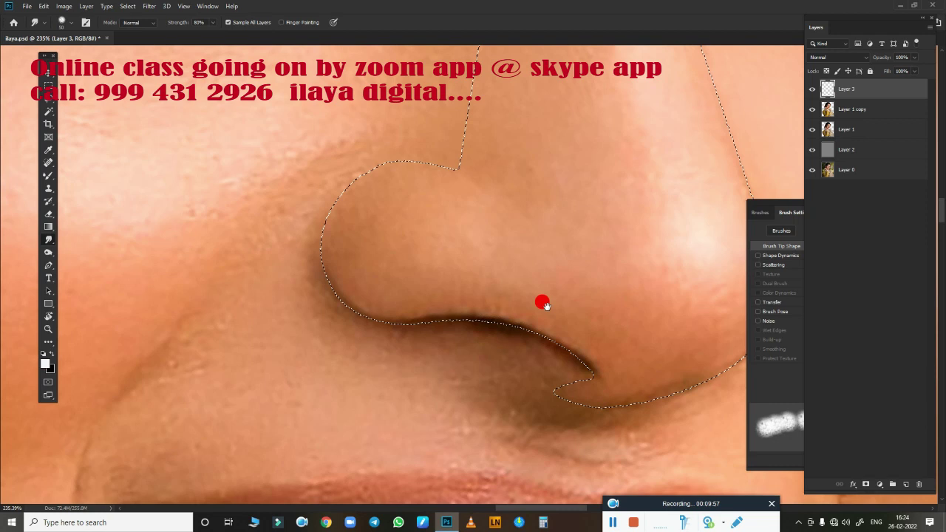
pyautogui.moveTo(543, 304); pyautogui.dragTo(497, 355)
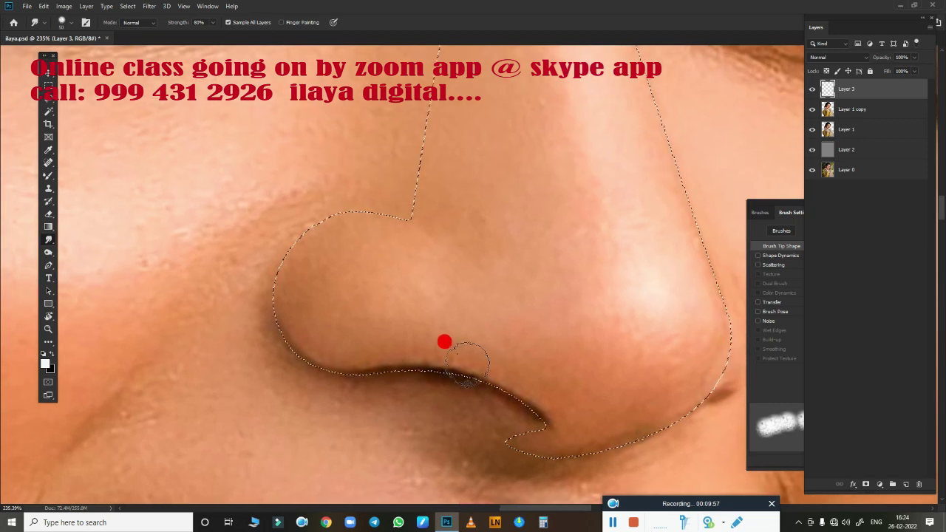
pyautogui.moveTo(299, 323); pyautogui.dragTo(302, 315)
pyautogui.moveTo(292, 283)
pyautogui.mouseDown()
pyautogui.moveTo(294, 249)
pyautogui.moveTo(321, 231)
pyautogui.moveTo(366, 274)
pyautogui.moveTo(372, 302)
pyautogui.mouseUp()
pyautogui.click(781, 381)
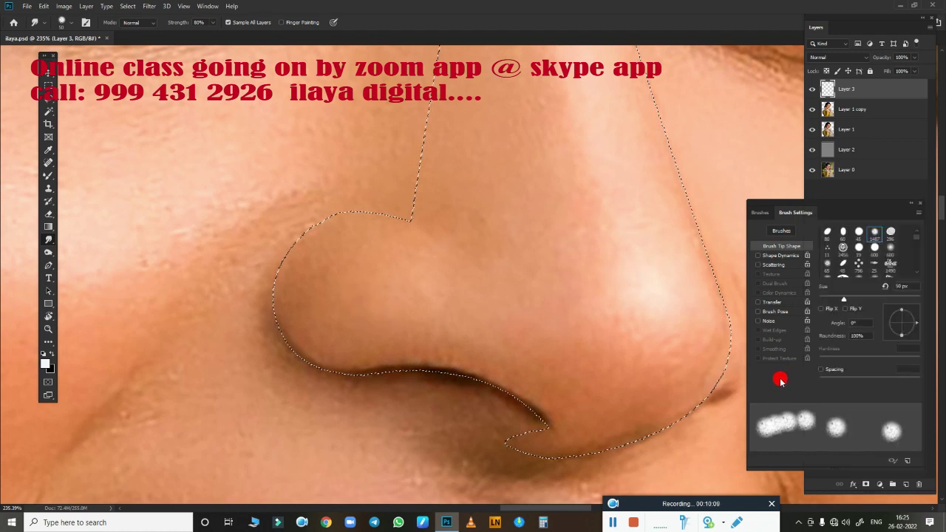
pyautogui.click(549, 296)
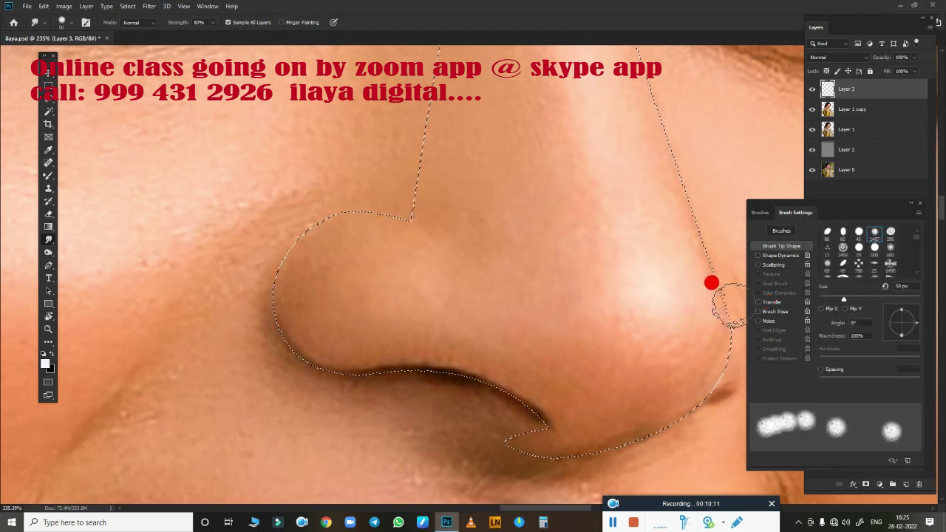
pyautogui.click(784, 302)
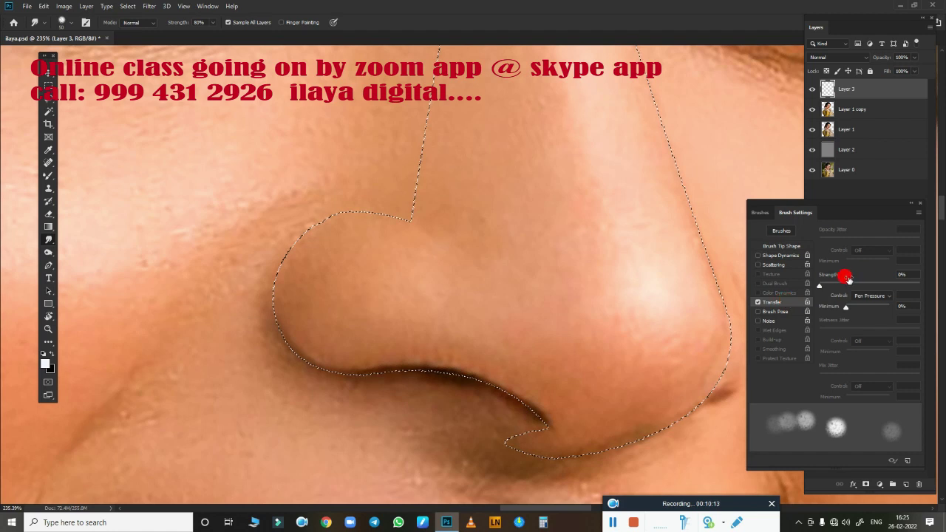
# Smooth the skin around the nostril edges and wing, and across the nose tip.
pyautogui.moveTo(295, 351)
pyautogui.mouseDown()
pyautogui.moveTo(317, 306)
pyautogui.moveTo(281, 271)
pyautogui.moveTo(305, 291)
pyautogui.moveTo(289, 296)
pyautogui.moveTo(335, 285)
pyautogui.mouseUp()
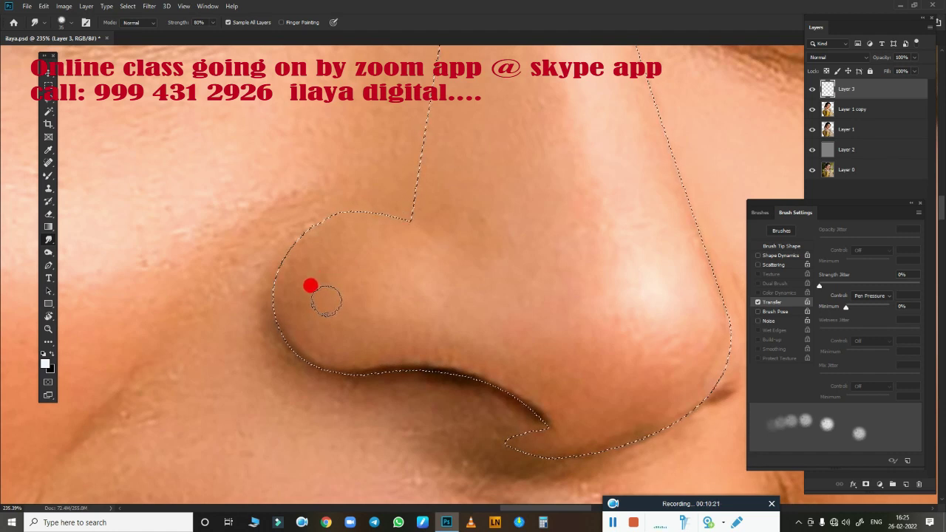
pyautogui.moveTo(326, 301)
pyautogui.mouseDown()
pyautogui.moveTo(333, 247)
pyautogui.moveTo(348, 234)
pyautogui.moveTo(347, 249)
pyautogui.mouseUp()
pyautogui.moveTo(379, 196); pyautogui.dragTo(409, 207)
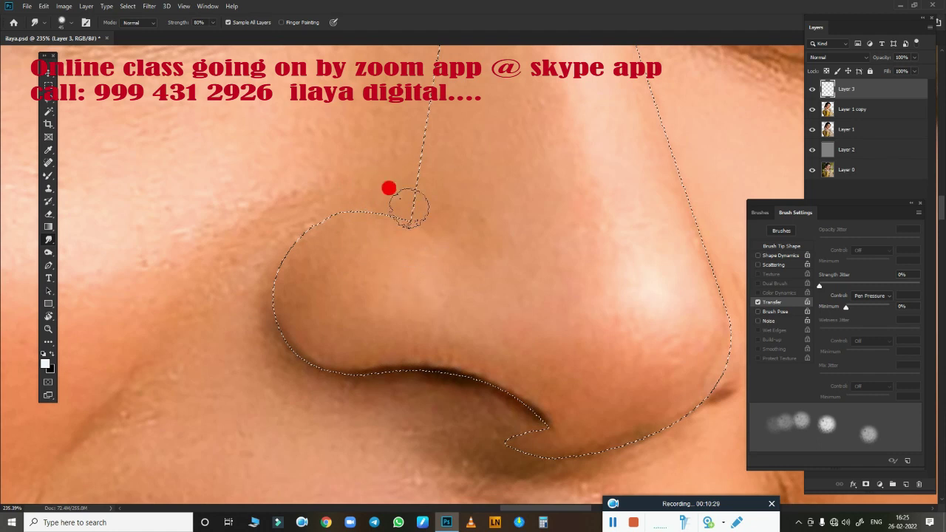
pyautogui.moveTo(441, 235)
pyautogui.mouseDown()
pyautogui.moveTo(490, 153)
pyautogui.moveTo(534, 202)
pyautogui.moveTo(426, 155)
pyautogui.mouseUp()
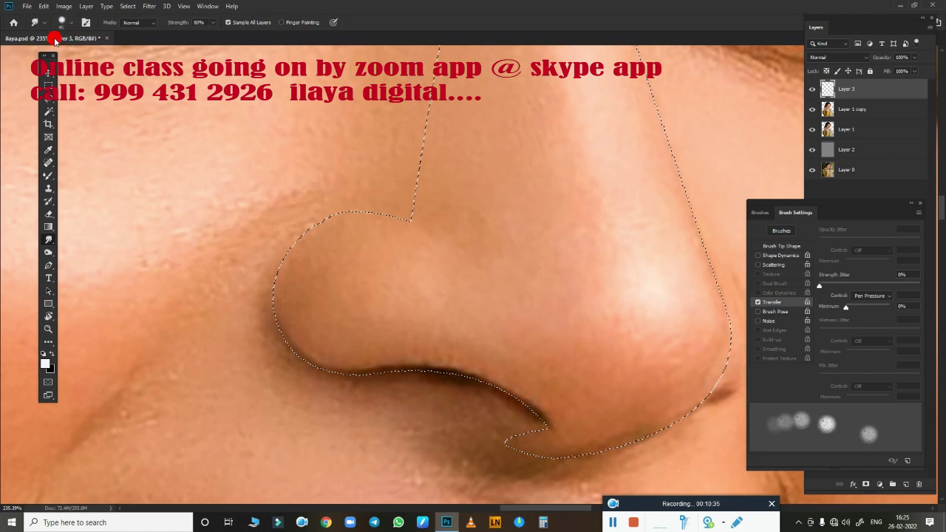
pyautogui.moveTo(448, 158)
pyautogui.mouseDown()
pyautogui.moveTo(515, 249)
pyautogui.moveTo(493, 268)
pyautogui.mouseUp()
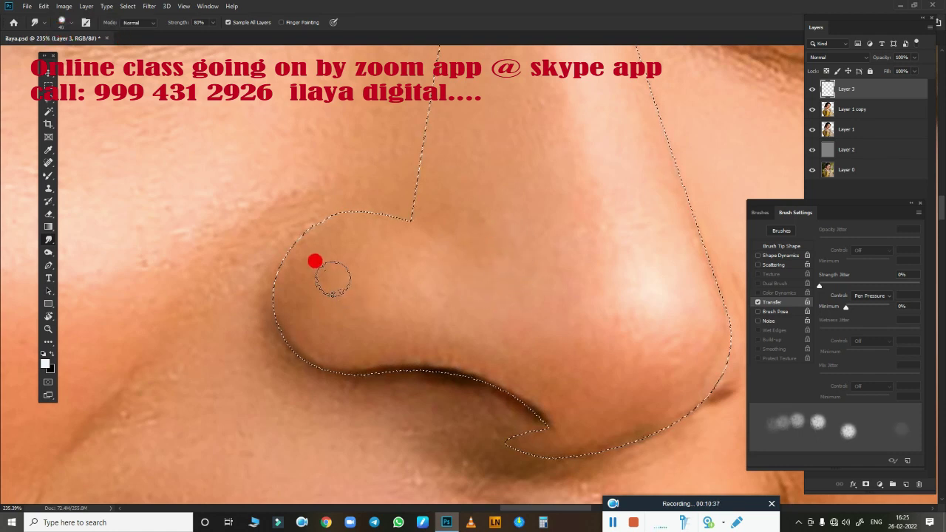
pyautogui.moveTo(332, 279)
pyautogui.mouseDown()
pyautogui.moveTo(359, 251)
pyautogui.moveTo(319, 342)
pyautogui.moveTo(313, 302)
pyautogui.moveTo(276, 275)
pyautogui.mouseUp()
pyautogui.moveTo(315, 224); pyautogui.dragTo(296, 275)
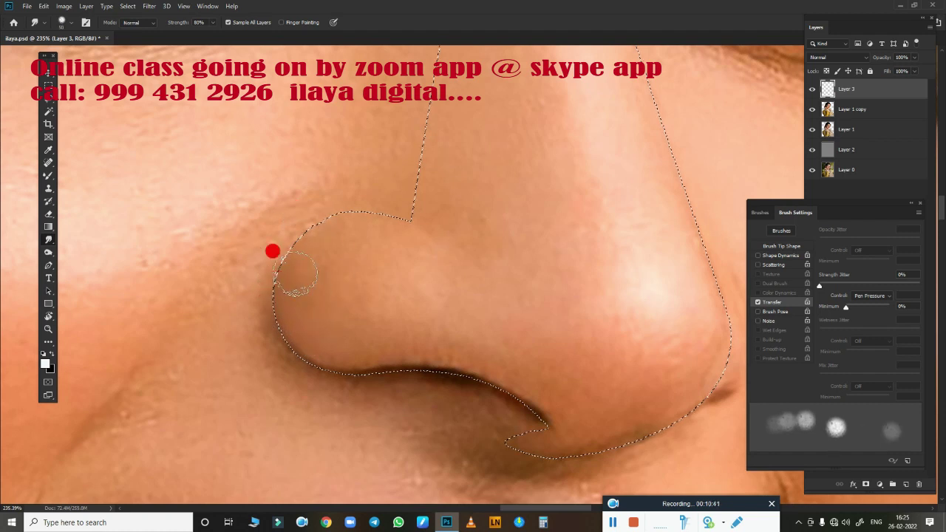
pyautogui.moveTo(386, 191); pyautogui.dragTo(293, 303)
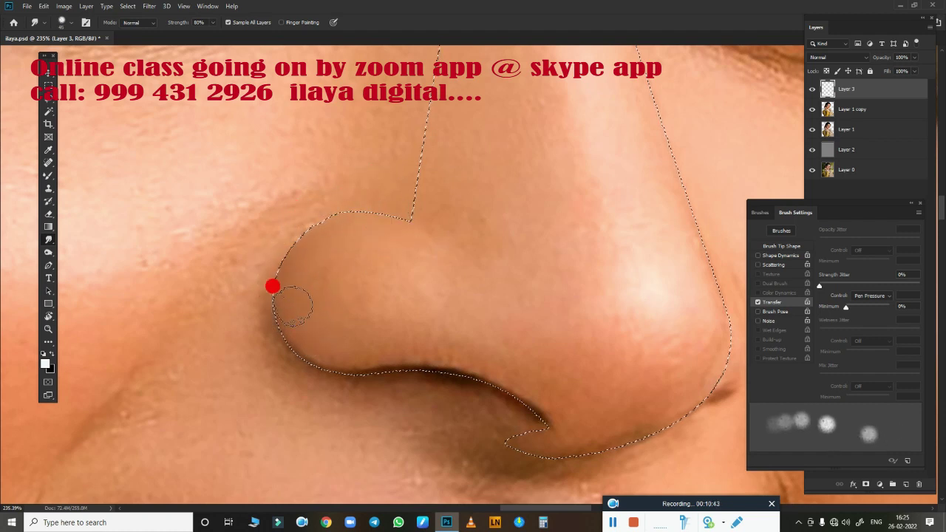
pyautogui.moveTo(384, 351)
pyautogui.mouseDown()
pyautogui.moveTo(471, 344)
pyautogui.moveTo(451, 338)
pyautogui.moveTo(522, 365)
pyautogui.moveTo(434, 339)
pyautogui.mouseUp()
pyautogui.moveTo(516, 366)
pyautogui.mouseDown()
pyautogui.moveTo(494, 315)
pyautogui.moveTo(372, 236)
pyautogui.moveTo(380, 254)
pyautogui.moveTo(363, 224)
pyautogui.moveTo(363, 259)
pyautogui.moveTo(298, 239)
pyautogui.moveTo(283, 264)
pyautogui.moveTo(318, 291)
pyautogui.moveTo(313, 314)
pyautogui.moveTo(391, 303)
pyautogui.moveTo(349, 254)
pyautogui.moveTo(338, 209)
pyautogui.moveTo(319, 253)
pyautogui.moveTo(319, 232)
pyautogui.moveTo(281, 247)
pyautogui.moveTo(299, 216)
pyautogui.moveTo(360, 185)
pyautogui.moveTo(268, 289)
pyautogui.moveTo(397, 328)
pyautogui.moveTo(262, 323)
pyautogui.moveTo(348, 345)
pyautogui.moveTo(262, 323)
pyautogui.moveTo(266, 277)
pyautogui.moveTo(249, 253)
pyautogui.moveTo(350, 258)
pyautogui.moveTo(640, 368)
pyautogui.moveTo(414, 243)
pyautogui.moveTo(468, 229)
pyautogui.moveTo(501, 271)
pyautogui.moveTo(486, 259)
pyautogui.moveTo(481, 365)
pyautogui.moveTo(518, 359)
pyautogui.moveTo(500, 363)
pyautogui.moveTo(469, 313)
pyautogui.moveTo(469, 320)
pyautogui.mouseUp()
# Smudge the nose tip, the bridge and the nose's right edge up toward the eyes.
pyautogui.click(27, 526)
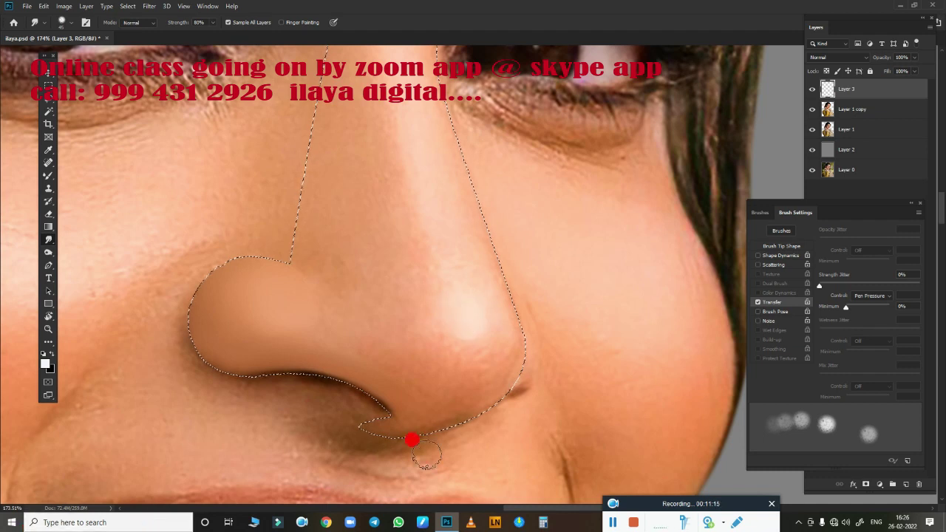
pyautogui.moveTo(465, 323)
pyautogui.mouseDown()
pyautogui.moveTo(443, 117)
pyautogui.moveTo(454, 143)
pyautogui.mouseUp()
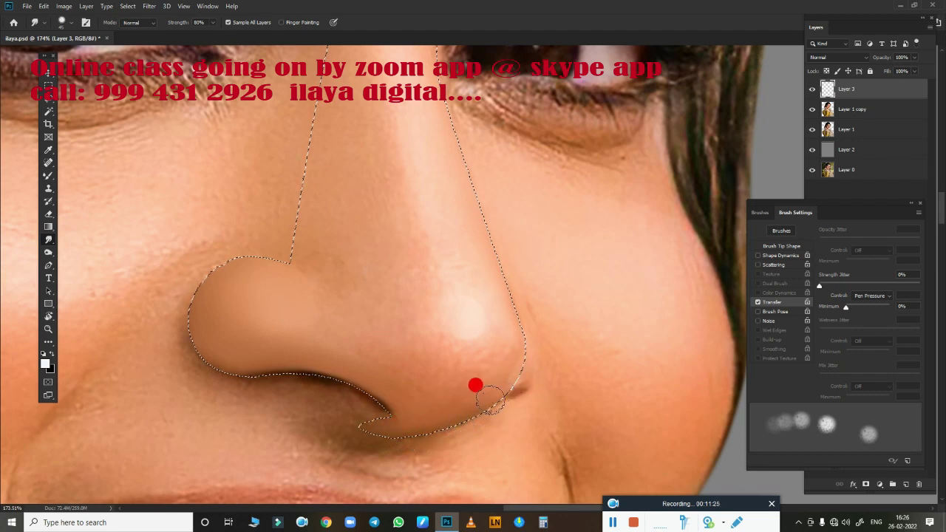
pyautogui.moveTo(495, 380); pyautogui.dragTo(519, 354)
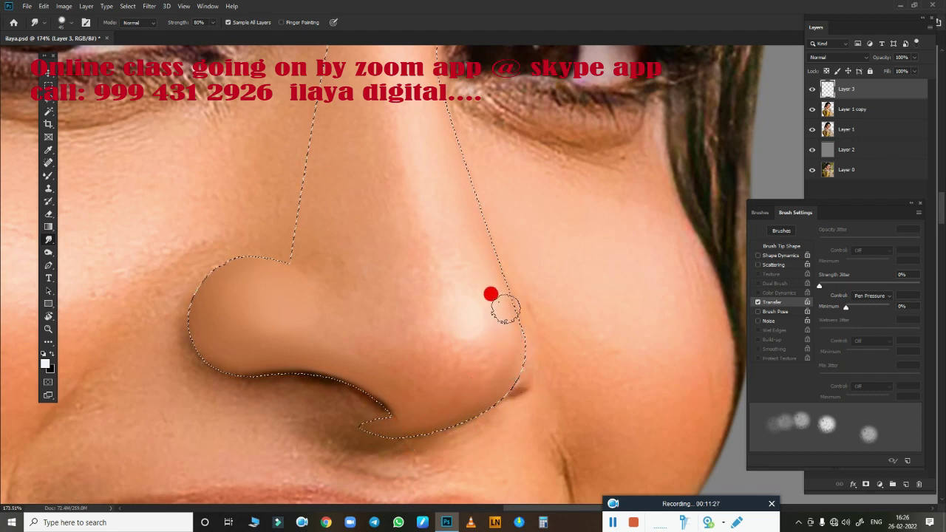
pyautogui.moveTo(499, 293)
pyautogui.mouseDown()
pyautogui.moveTo(425, 394)
pyautogui.moveTo(412, 388)
pyautogui.moveTo(461, 387)
pyautogui.moveTo(482, 366)
pyautogui.moveTo(397, 360)
pyautogui.moveTo(409, 379)
pyautogui.moveTo(450, 391)
pyautogui.moveTo(483, 376)
pyautogui.moveTo(459, 349)
pyautogui.moveTo(482, 352)
pyautogui.moveTo(450, 363)
pyautogui.moveTo(418, 349)
pyautogui.moveTo(433, 360)
pyautogui.moveTo(383, 356)
pyautogui.moveTo(380, 362)
pyautogui.moveTo(418, 359)
pyautogui.moveTo(481, 387)
pyautogui.moveTo(492, 321)
pyautogui.moveTo(437, 303)
pyautogui.mouseUp()
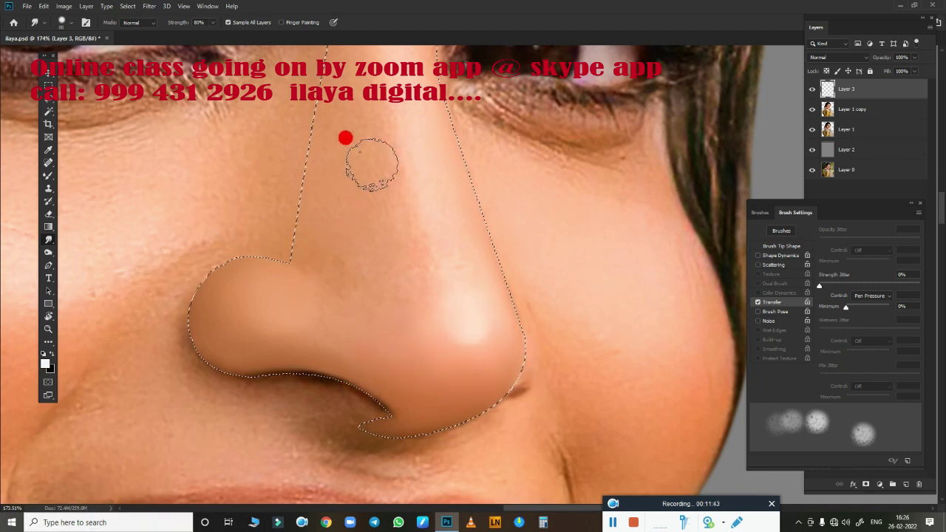
pyautogui.moveTo(344, 137)
pyautogui.mouseDown()
pyautogui.moveTo(393, 194)
pyautogui.moveTo(421, 267)
pyautogui.moveTo(433, 363)
pyautogui.moveTo(429, 397)
pyautogui.moveTo(416, 399)
pyautogui.moveTo(429, 411)
pyautogui.moveTo(461, 378)
pyautogui.moveTo(495, 257)
pyautogui.moveTo(464, 140)
pyautogui.moveTo(461, 244)
pyautogui.moveTo(472, 281)
pyautogui.moveTo(418, 226)
pyautogui.moveTo(399, 148)
pyautogui.moveTo(437, 137)
pyautogui.moveTo(425, 176)
pyautogui.moveTo(425, 161)
pyautogui.moveTo(464, 163)
pyautogui.mouseUp()
pyautogui.hotkey('ctrl', 'd')
pyautogui.hotkey('ctrl', 'shift', 'd')
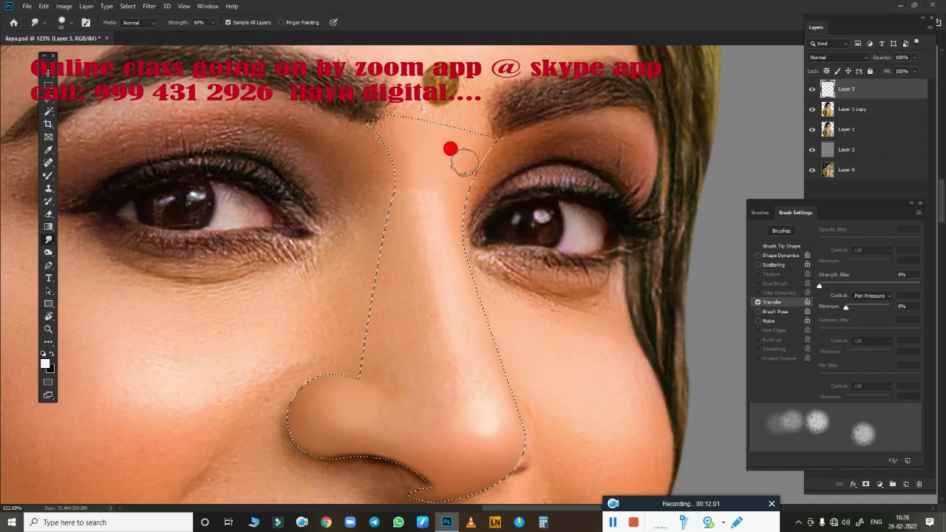
pyautogui.moveTo(459, 195)
pyautogui.mouseDown()
pyautogui.moveTo(426, 255)
pyautogui.moveTo(409, 222)
pyautogui.moveTo(414, 241)
pyautogui.mouseUp()
pyautogui.moveTo(441, 324)
pyautogui.mouseDown()
pyautogui.moveTo(439, 355)
pyautogui.moveTo(423, 190)
pyautogui.moveTo(485, 417)
pyautogui.moveTo(461, 349)
pyautogui.moveTo(446, 261)
pyautogui.moveTo(412, 397)
pyautogui.moveTo(407, 384)
pyautogui.moveTo(401, 394)
pyautogui.moveTo(406, 308)
pyautogui.moveTo(408, 346)
pyautogui.moveTo(511, 440)
pyautogui.moveTo(496, 393)
pyautogui.moveTo(469, 368)
pyautogui.mouseUp()
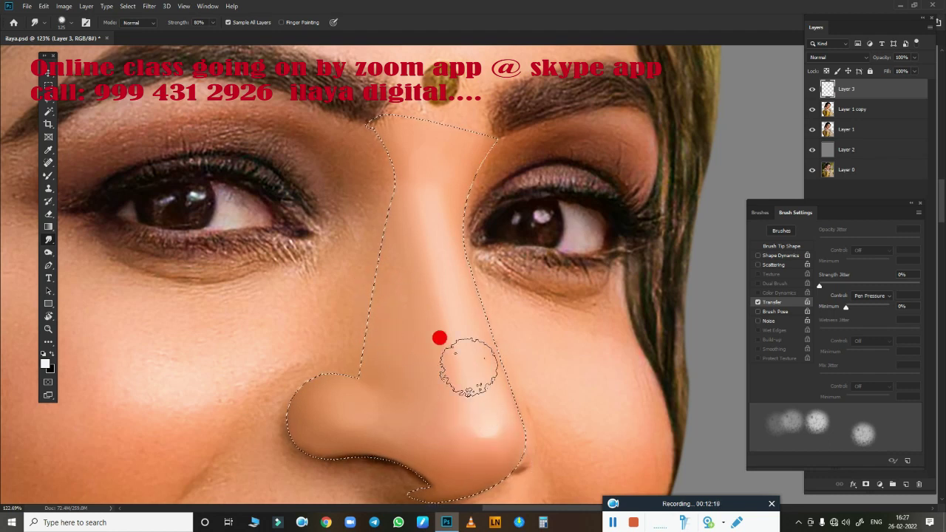
# Soften the lower and left nose edges and the nostril crease.
pyautogui.moveTo(555, 396); pyautogui.dragTo(596, 239)
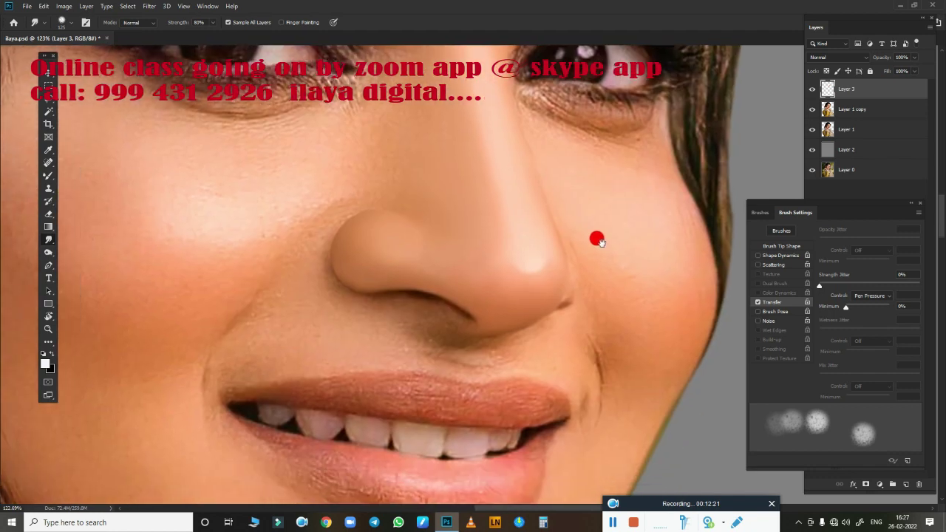
pyautogui.moveTo(411, 351)
pyautogui.mouseDown()
pyautogui.moveTo(338, 306)
pyautogui.moveTo(391, 293)
pyautogui.moveTo(326, 273)
pyautogui.moveTo(317, 224)
pyautogui.moveTo(327, 220)
pyautogui.mouseUp()
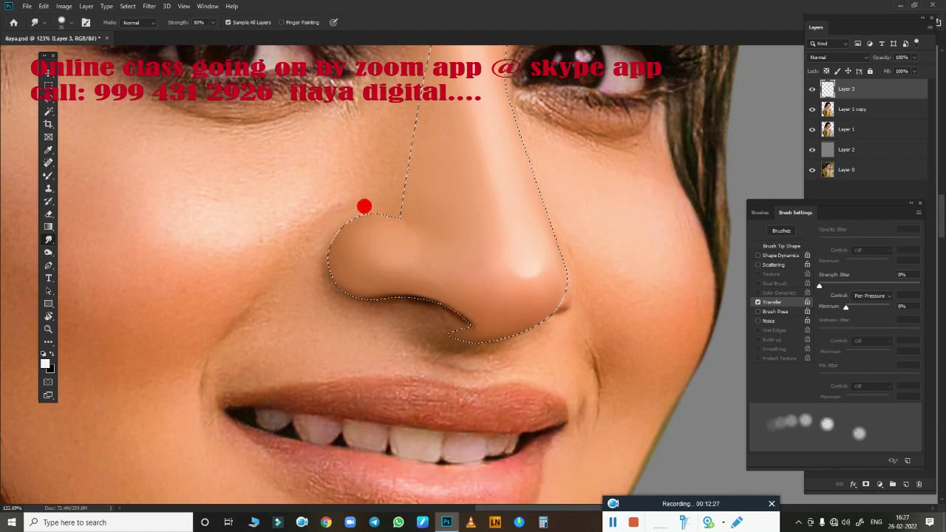
pyautogui.moveTo(305, 267)
pyautogui.mouseDown()
pyautogui.moveTo(325, 244)
pyautogui.moveTo(330, 259)
pyautogui.moveTo(390, 300)
pyautogui.moveTo(518, 241)
pyautogui.moveTo(485, 274)
pyautogui.moveTo(311, 192)
pyautogui.moveTo(318, 213)
pyautogui.moveTo(492, 251)
pyautogui.moveTo(446, 239)
pyautogui.mouseUp()
pyautogui.scroll(3, 404, 293)
pyautogui.moveTo(344, 238)
pyautogui.mouseDown()
pyautogui.moveTo(502, 241)
pyautogui.moveTo(545, 269)
pyautogui.mouseUp()
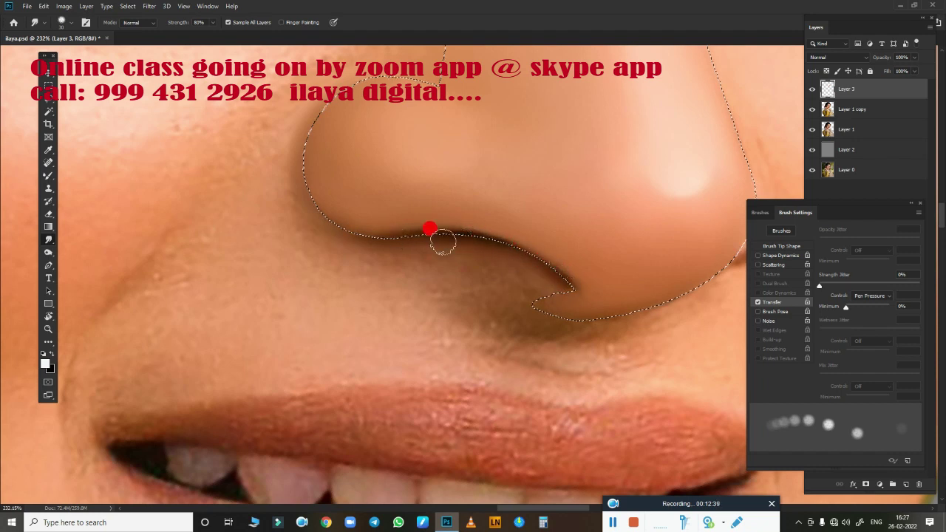
pyautogui.moveTo(443, 242); pyautogui.dragTo(315, 197)
# Smooth the right nostril crease and the right nose edge up to the top.
pyautogui.click(648, 308)
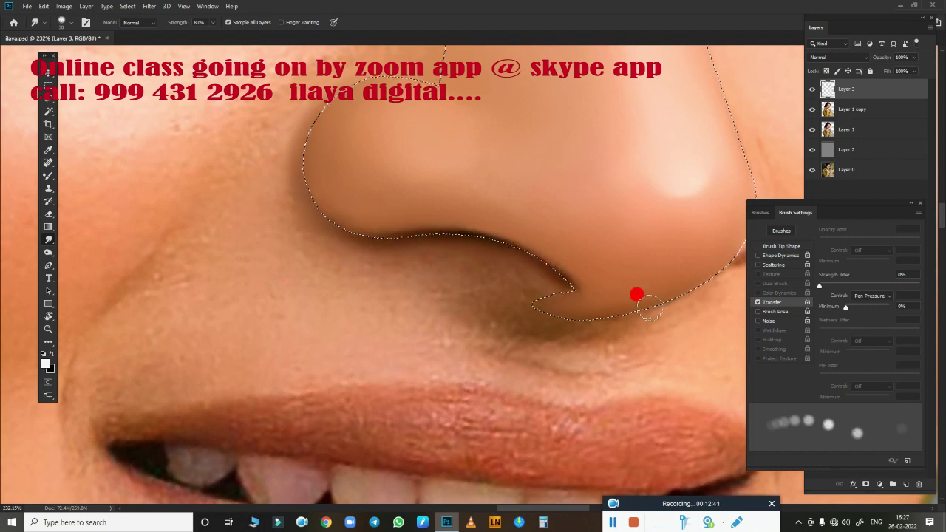
pyautogui.moveTo(649, 308); pyautogui.dragTo(275, 298)
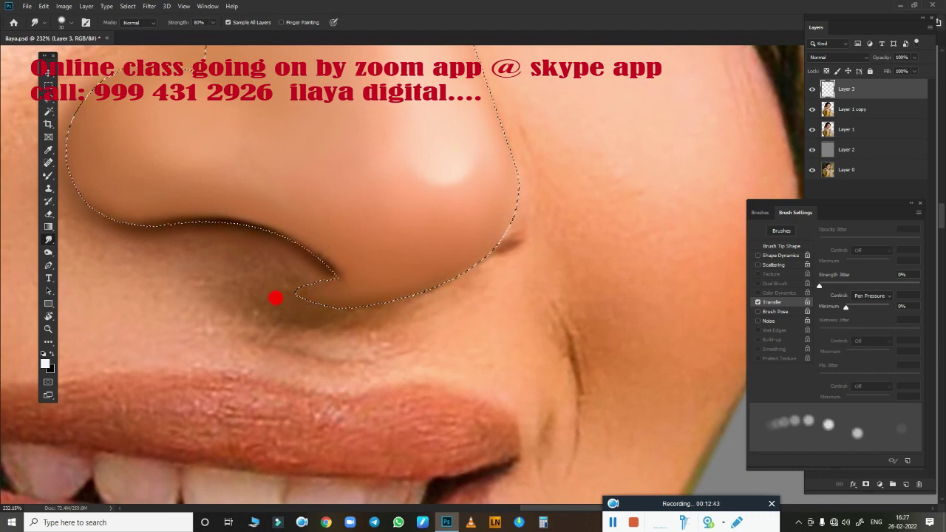
pyautogui.moveTo(360, 311)
pyautogui.mouseDown()
pyautogui.moveTo(520, 242)
pyautogui.moveTo(496, 267)
pyautogui.moveTo(446, 290)
pyautogui.moveTo(397, 284)
pyautogui.moveTo(435, 275)
pyautogui.mouseUp()
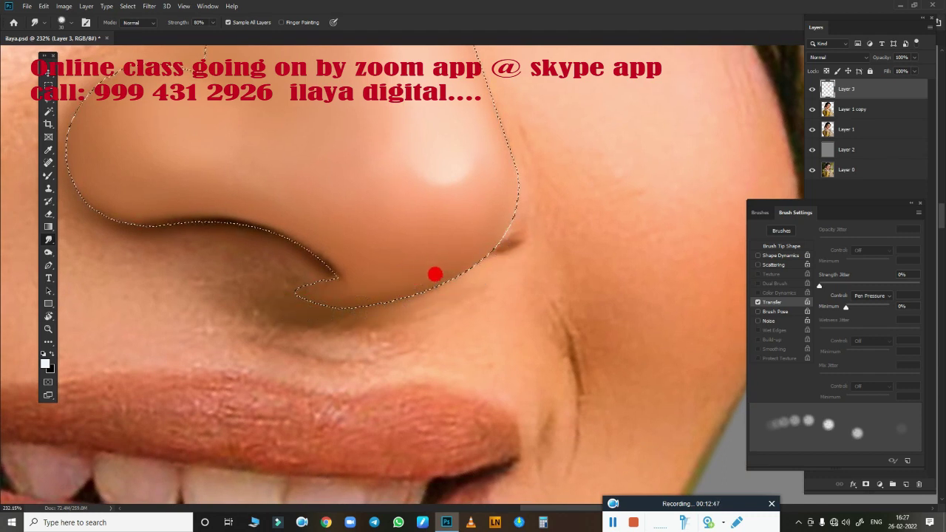
pyautogui.moveTo(476, 239)
pyautogui.mouseDown()
pyautogui.moveTo(501, 247)
pyautogui.moveTo(540, 186)
pyautogui.moveTo(545, 474)
pyautogui.moveTo(439, 281)
pyautogui.moveTo(492, 304)
pyautogui.moveTo(475, 287)
pyautogui.moveTo(458, 233)
pyautogui.moveTo(474, 256)
pyautogui.mouseUp()
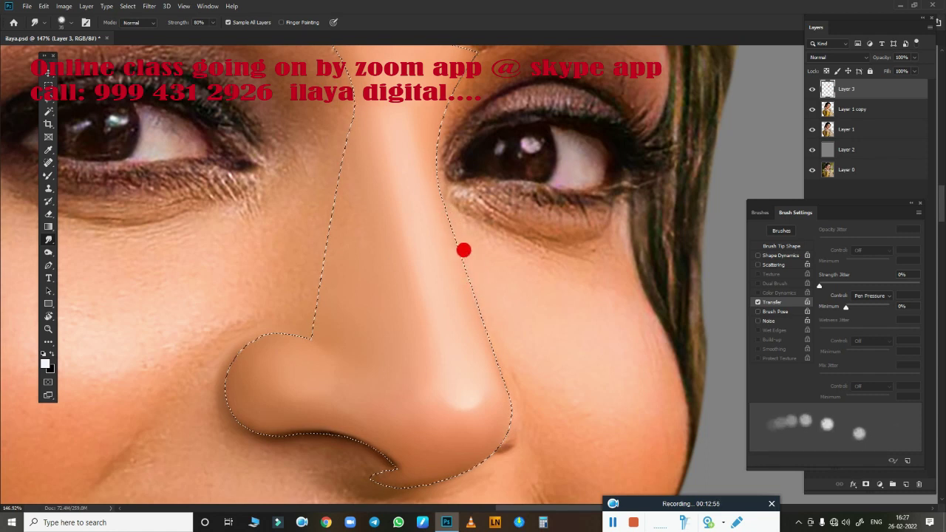
pyautogui.moveTo(458, 262)
pyautogui.mouseDown()
pyautogui.moveTo(444, 129)
pyautogui.moveTo(481, 66)
pyautogui.mouseUp()
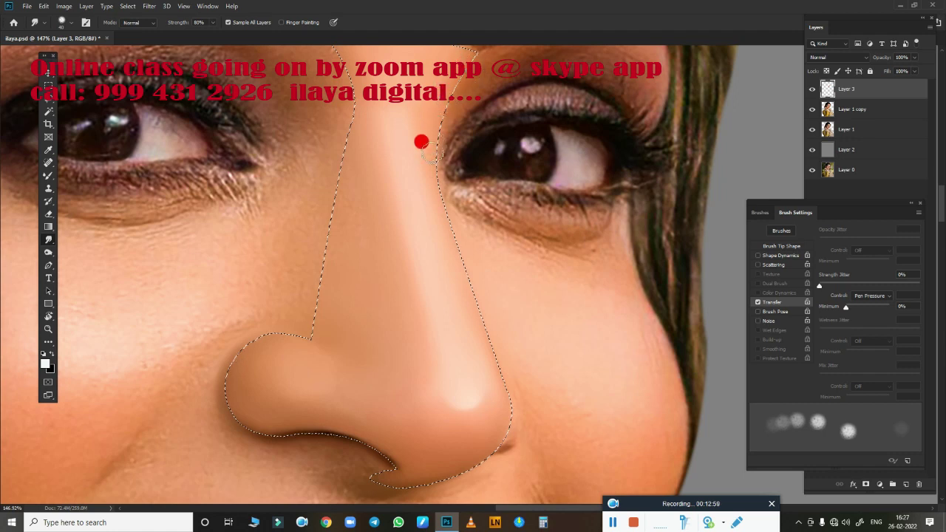
pyautogui.moveTo(430, 152); pyautogui.dragTo(431, 173)
pyautogui.moveTo(510, 364)
pyautogui.mouseDown()
pyautogui.moveTo(503, 373)
pyautogui.moveTo(473, 156)
pyautogui.moveTo(445, 110)
pyautogui.mouseUp()
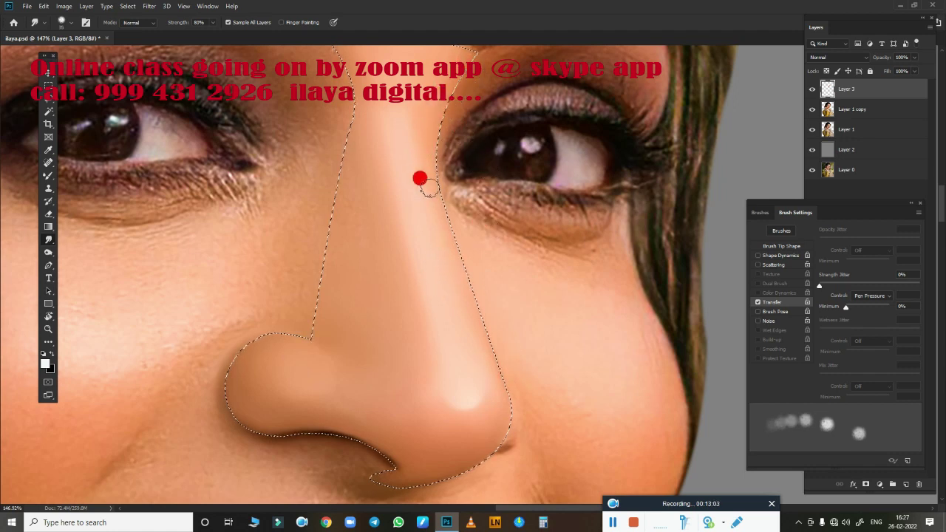
pyautogui.moveTo(436, 204); pyautogui.dragTo(426, 175)
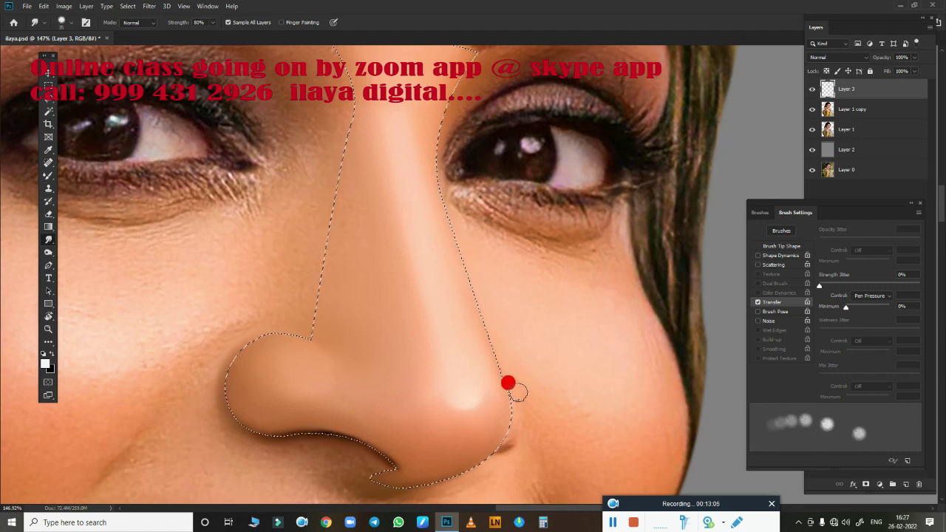
pyautogui.scroll(-3, 406, 303)
# Smooth the upper left nose edge and clear the nose selection.
pyautogui.scroll(2, 373, 246)
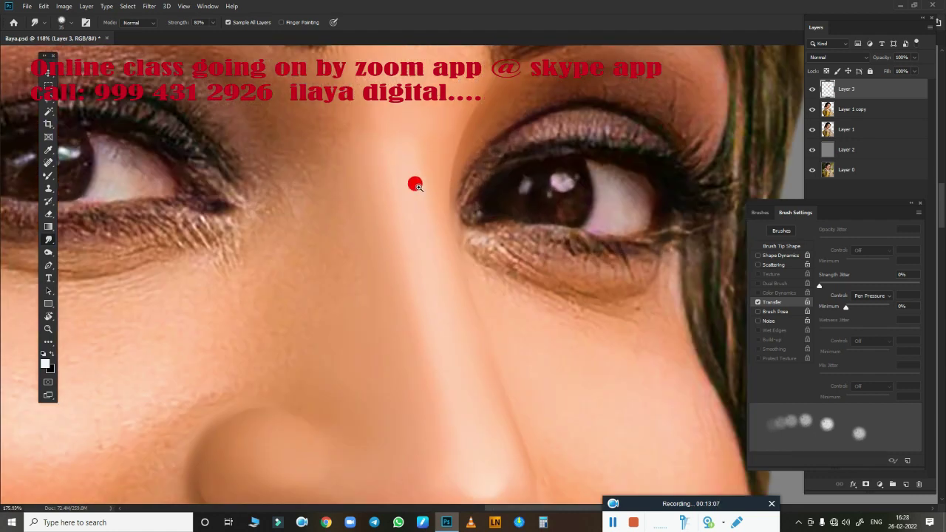
pyautogui.scroll(2, 414, 184)
pyautogui.scroll(1, 519, 308)
pyautogui.moveTo(496, 227)
pyautogui.mouseDown()
pyautogui.moveTo(448, 232)
pyautogui.moveTo(456, 229)
pyautogui.moveTo(486, 272)
pyautogui.moveTo(464, 200)
pyautogui.moveTo(540, 422)
pyautogui.moveTo(549, 419)
pyautogui.mouseUp()
pyautogui.hotkey('ctrl', 'd')
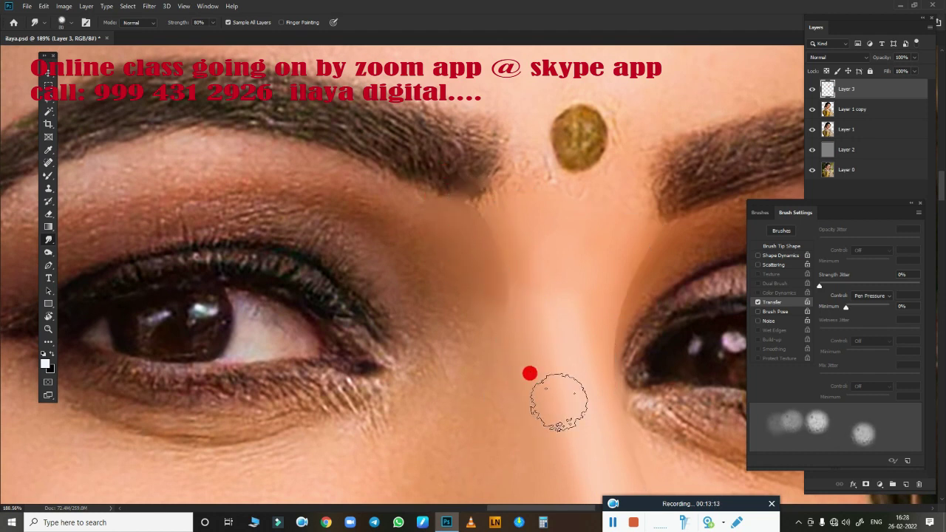
# Toggle Layer 1 copy, Layer 1 and Layer 2 visibility to compare the retouched nose, ending with Layer 1 copy shown.
pyautogui.scroll(-2, 547, 395)
pyautogui.scroll(-3, 473, 204)
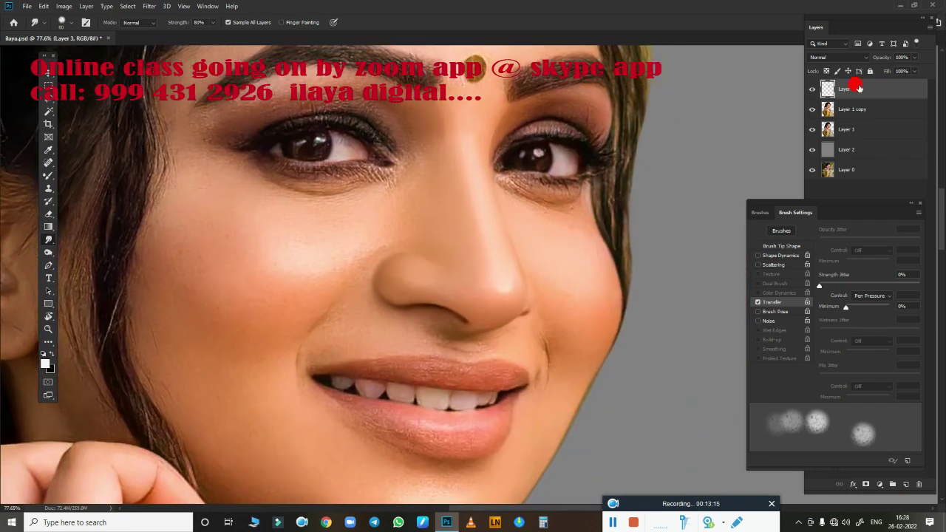
pyautogui.moveTo(812, 109); pyautogui.dragTo(813, 150)
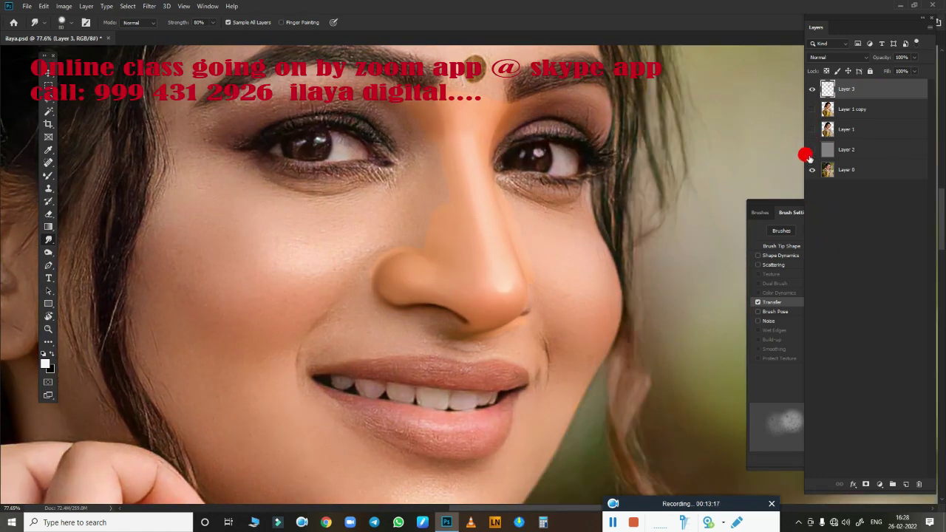
pyautogui.click(813, 150)
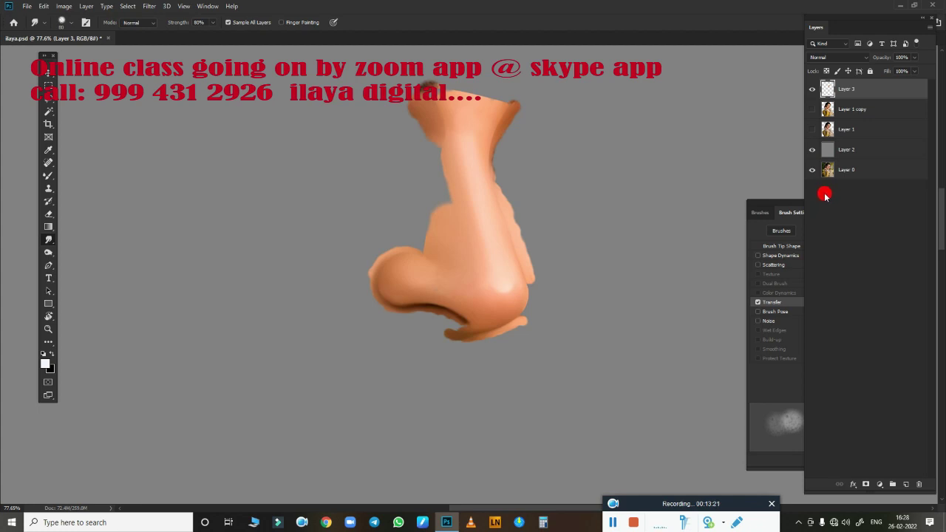
pyautogui.click(811, 110)
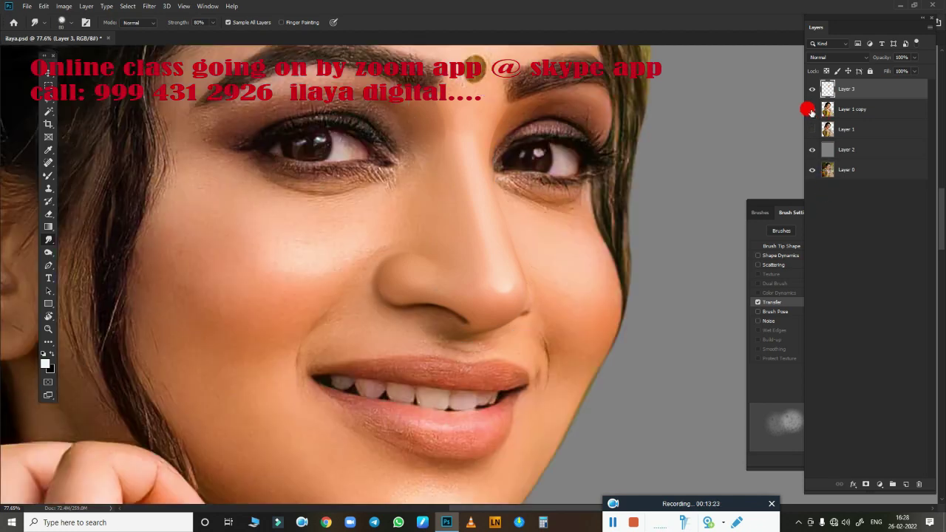
pyautogui.click(811, 110)
pyautogui.click(812, 111)
pyautogui.click(810, 114)
pyautogui.click(811, 111)
pyautogui.scroll(-5, 518, 292)
pyautogui.scroll(2, 507, 292)
pyautogui.scroll(2, 532, 274)
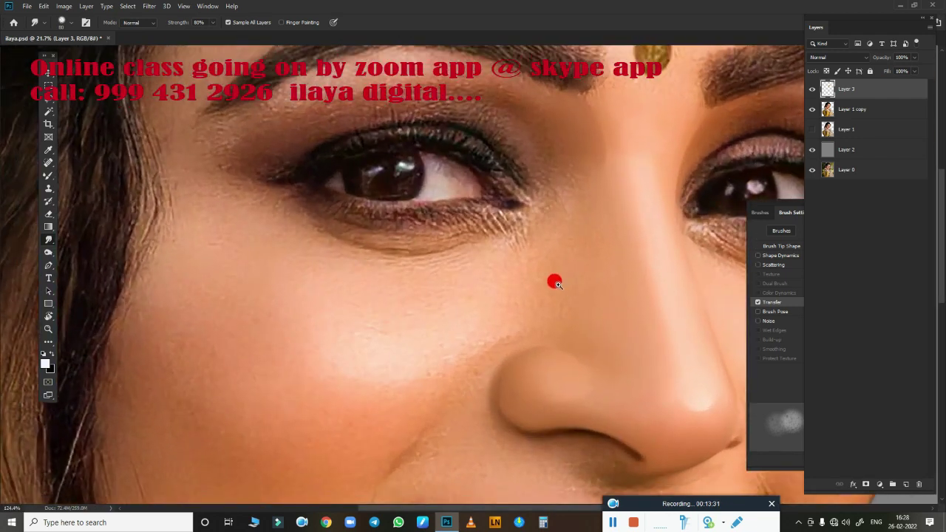
pyautogui.scroll(2, 554, 278)
pyautogui.scroll(1, 526, 178)
pyautogui.scroll(1, 451, 277)
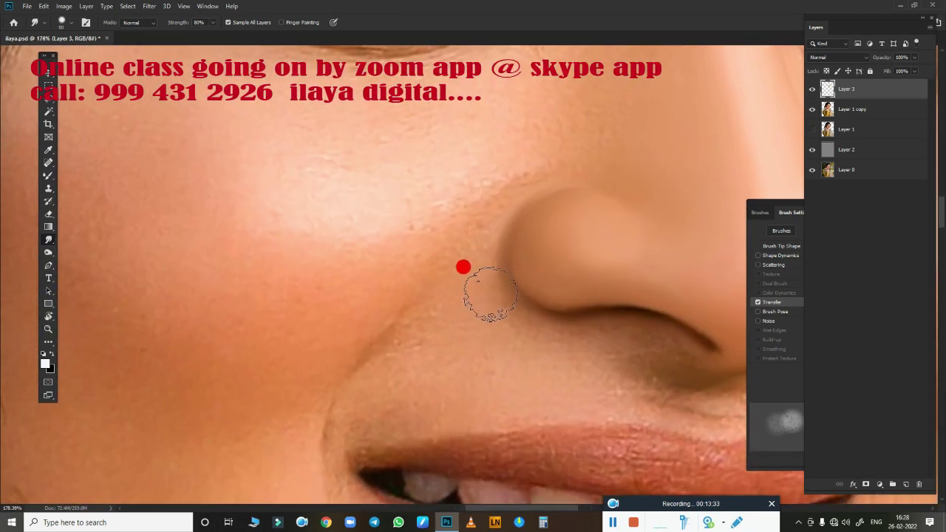
# Set the Eraser to a small soft round tip to blend the nose edges near the nostril crease.
pyautogui.press('e')
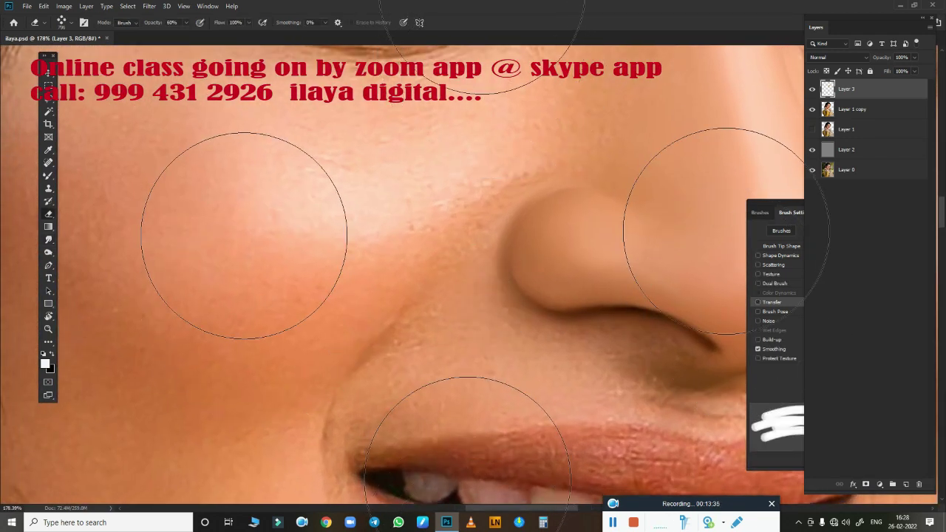
pyautogui.rightClick(480, 255)
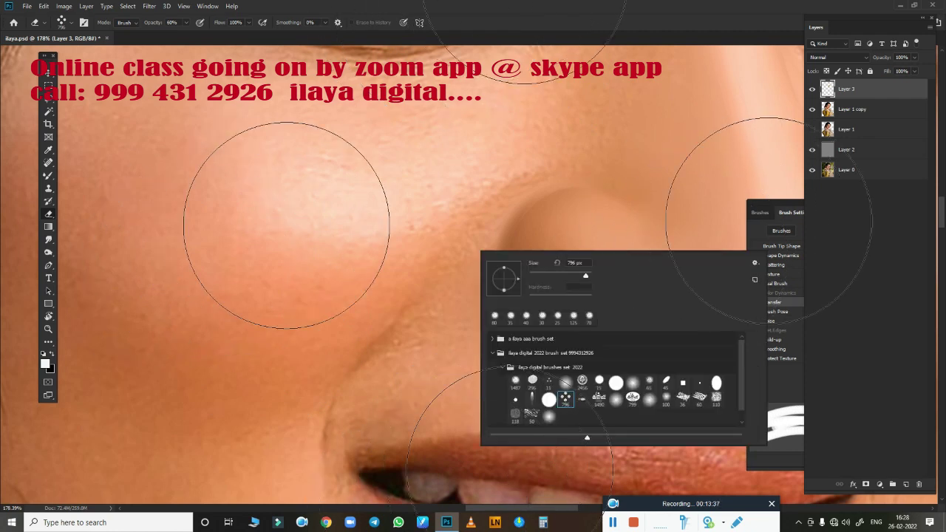
pyautogui.click(606, 25)
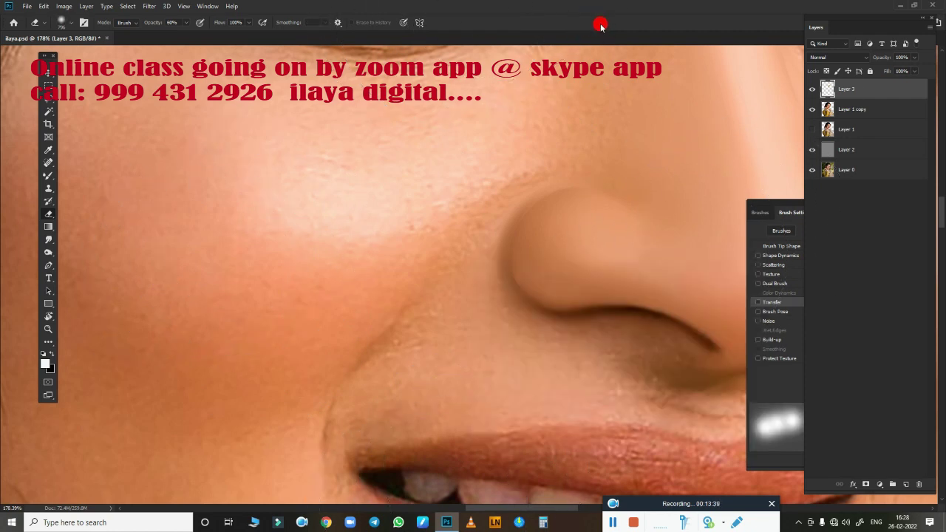
pyautogui.press('[')
pyautogui.press('[')
pyautogui.press('[')
pyautogui.press('[')
pyautogui.press('[')
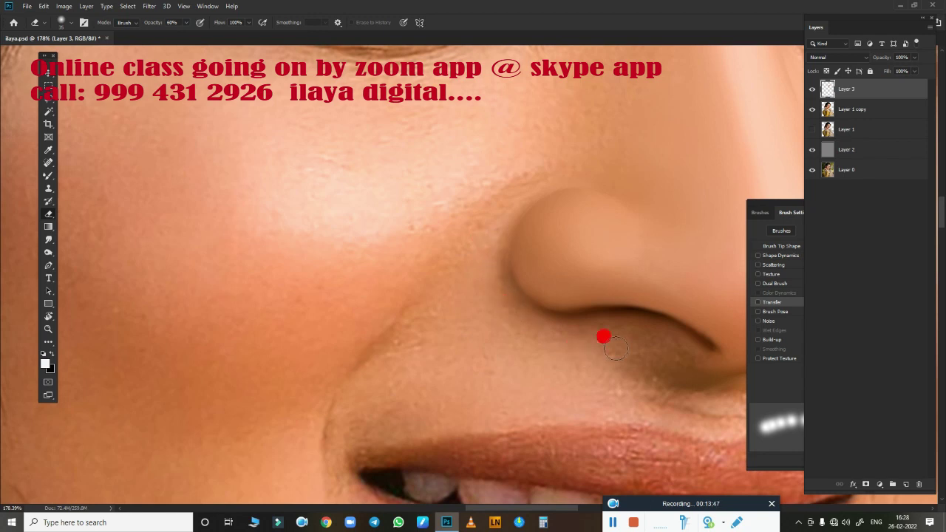
pyautogui.scroll(-3, 604, 337)
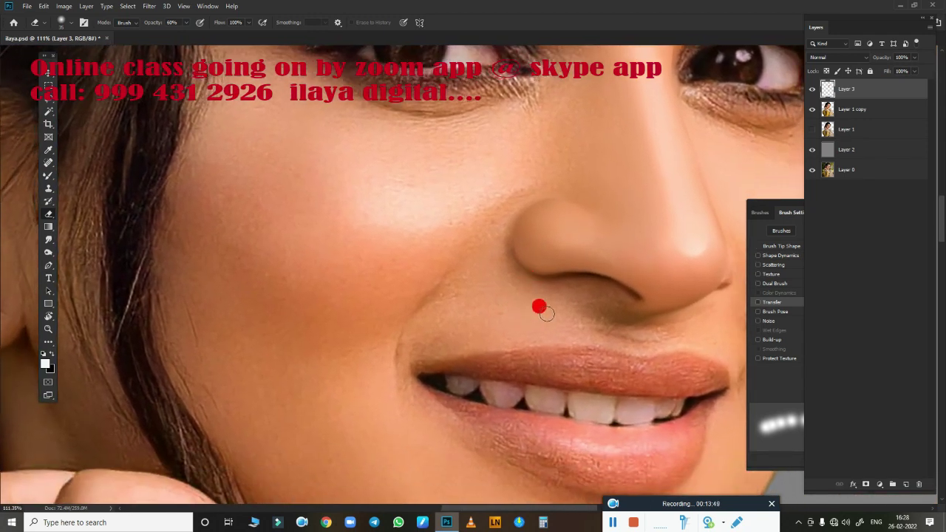
# Trace a pen path around the left fold from the nostril to the lip corner.
pyautogui.press('p')
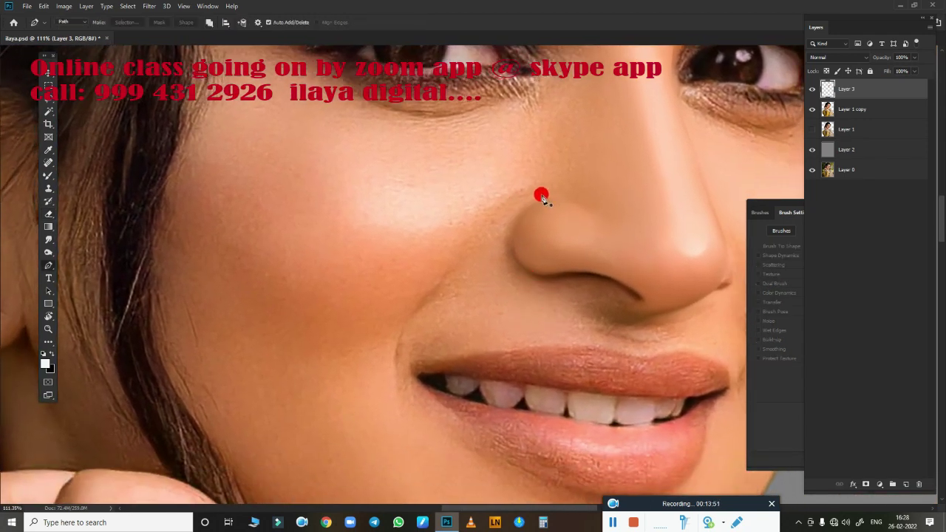
pyautogui.click(542, 194)
pyautogui.moveTo(463, 260); pyautogui.dragTo(428, 314)
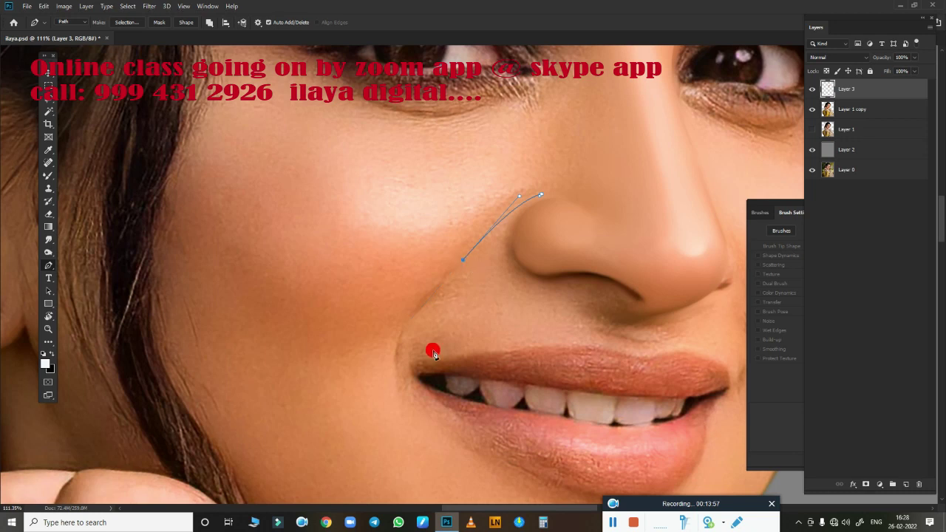
pyautogui.moveTo(396, 379); pyautogui.dragTo(399, 435)
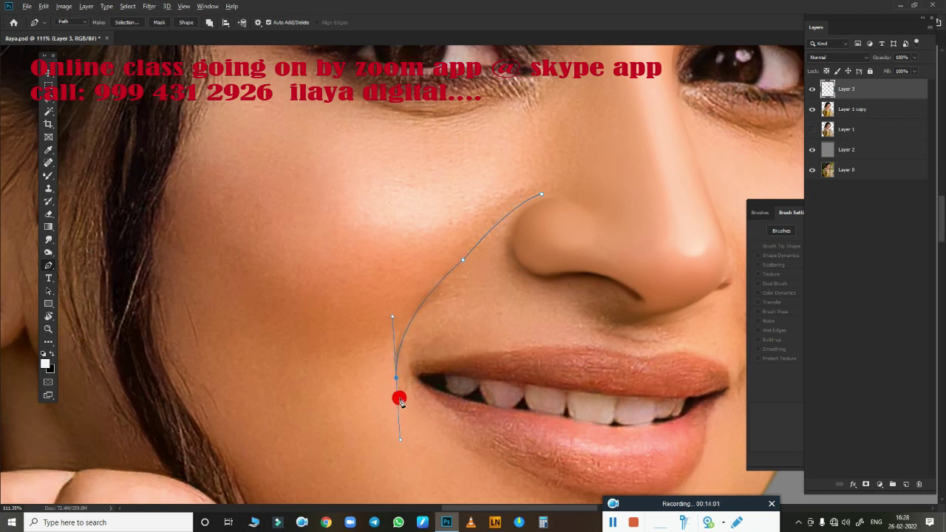
pyautogui.hotkey('ctrl', 'z')
pyautogui.moveTo(396, 360); pyautogui.dragTo(394, 409)
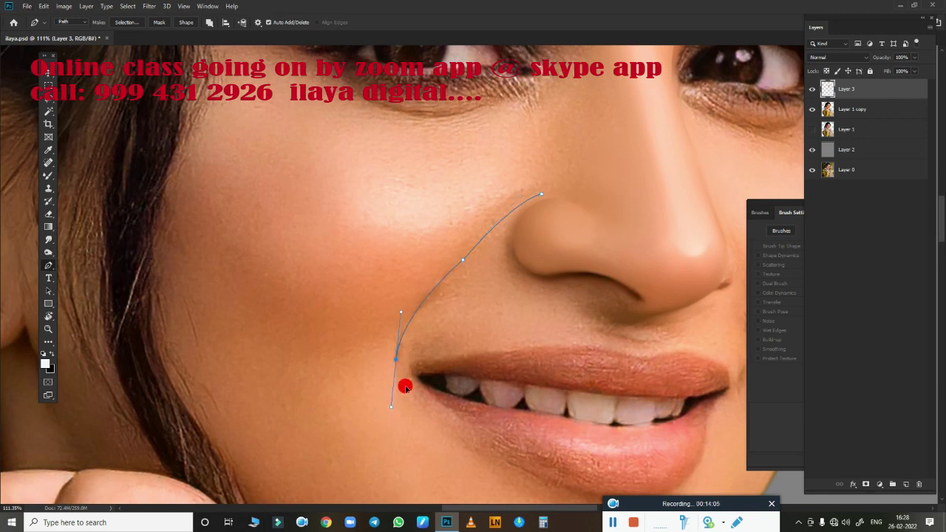
pyautogui.click(427, 442)
pyautogui.moveTo(581, 431); pyautogui.dragTo(600, 427)
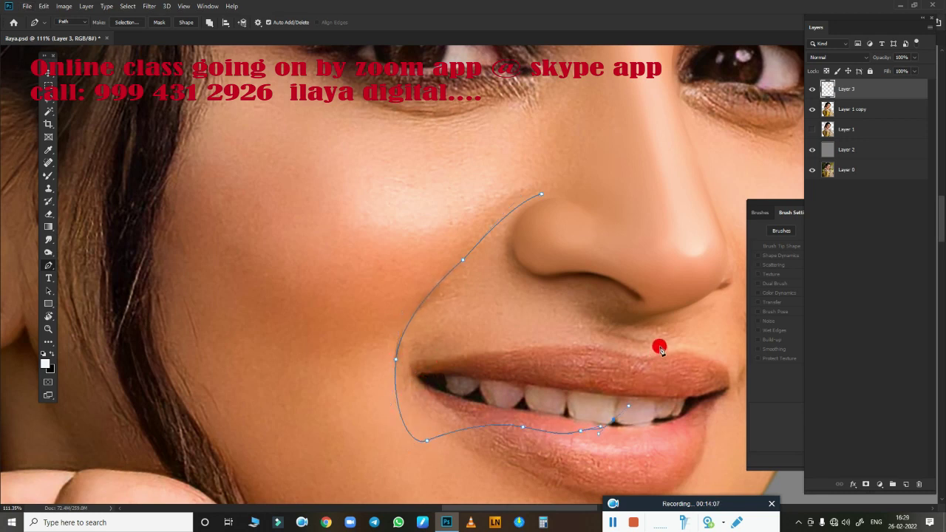
# Turn the fold path into a selection and bring up its Feather settings.
pyautogui.scroll(-5, 638, 367)
pyautogui.scroll(3, 638, 368)
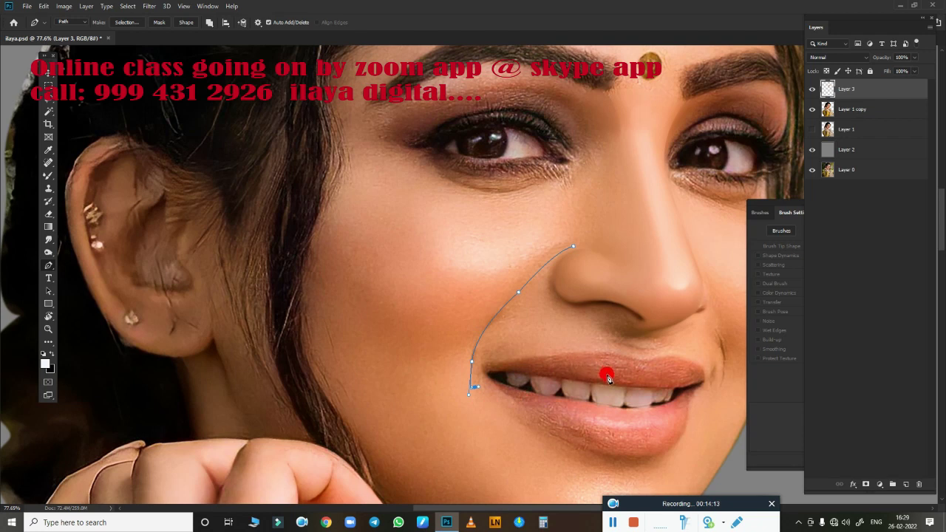
pyautogui.scroll(2, 598, 314)
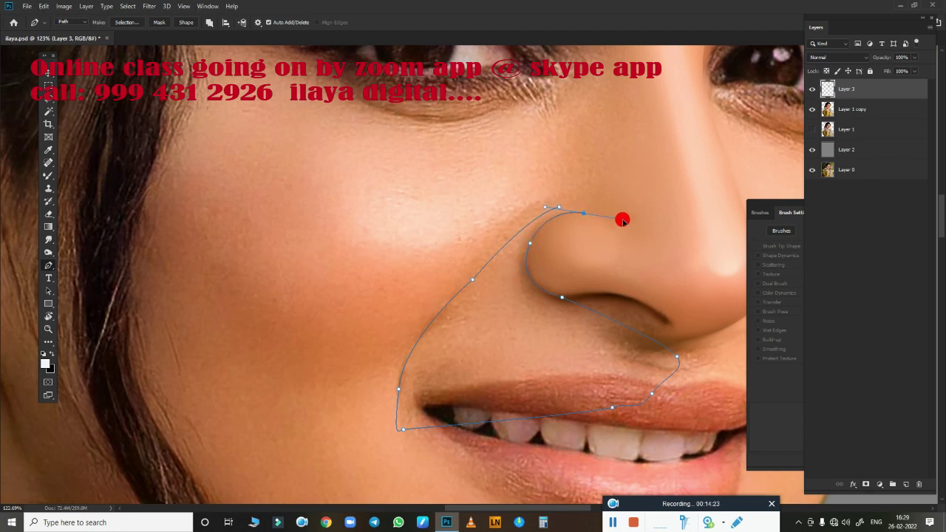
pyautogui.hotkey('ctrl', 'Return')
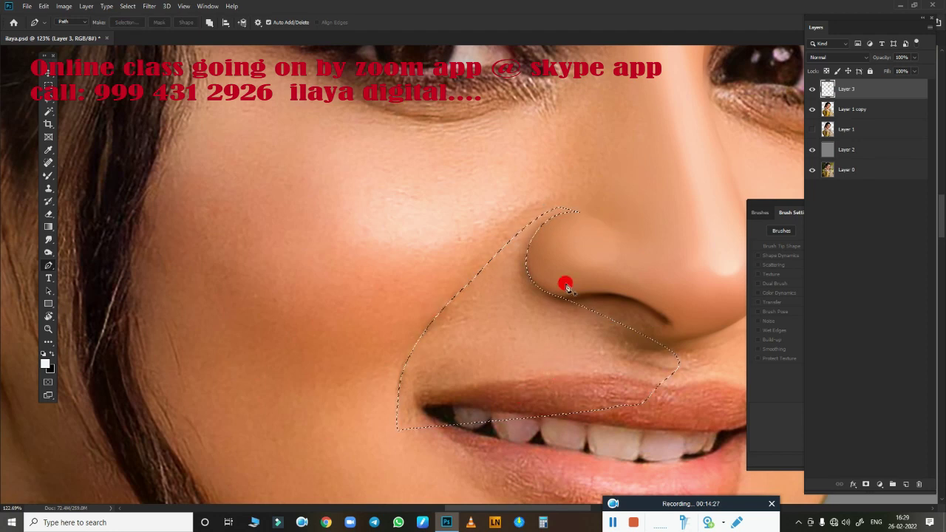
pyautogui.hotkey('shift', 'F6')
# Apply the feather and smudge the skin along the left nose edge.
pyautogui.press('Return')
pyautogui.scroll(3, 562, 325)
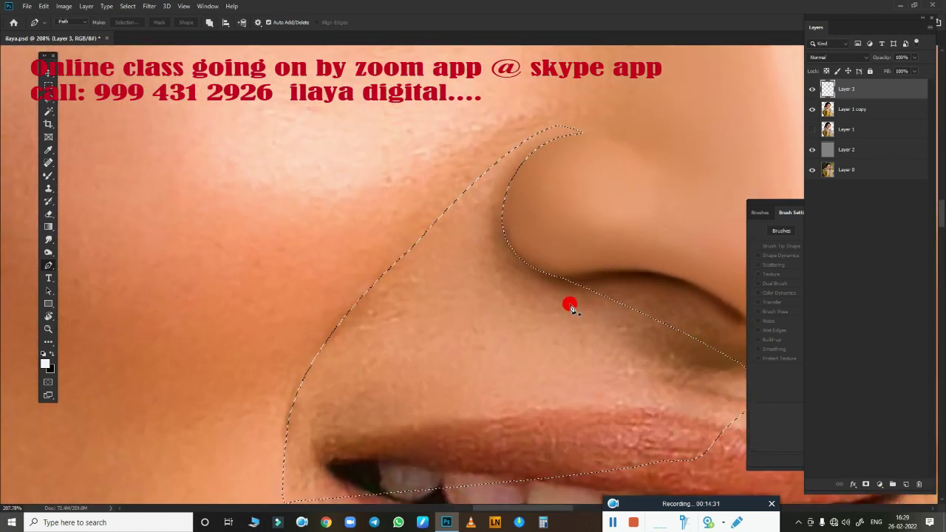
pyautogui.press('r')
pyautogui.scroll(-3, 577, 344)
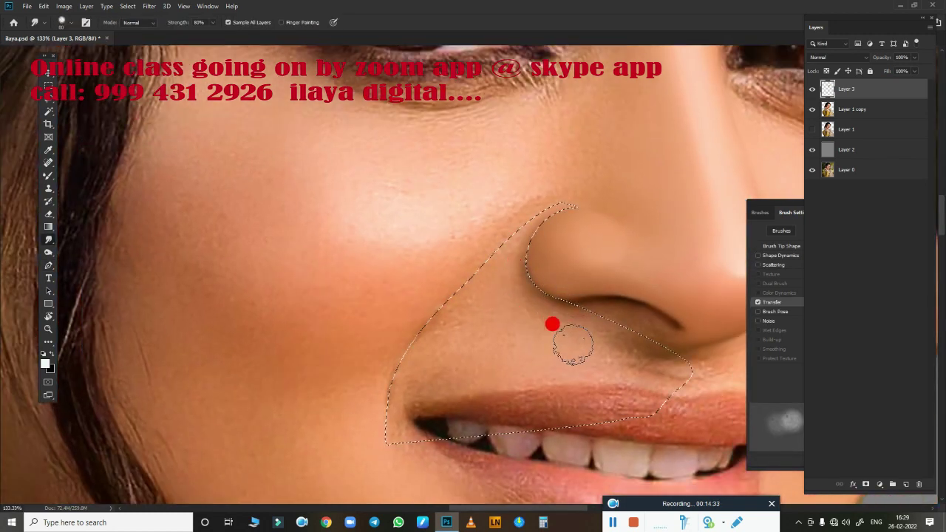
pyautogui.moveTo(573, 345)
pyautogui.mouseDown()
pyautogui.moveTo(502, 296)
pyautogui.moveTo(513, 289)
pyautogui.mouseUp()
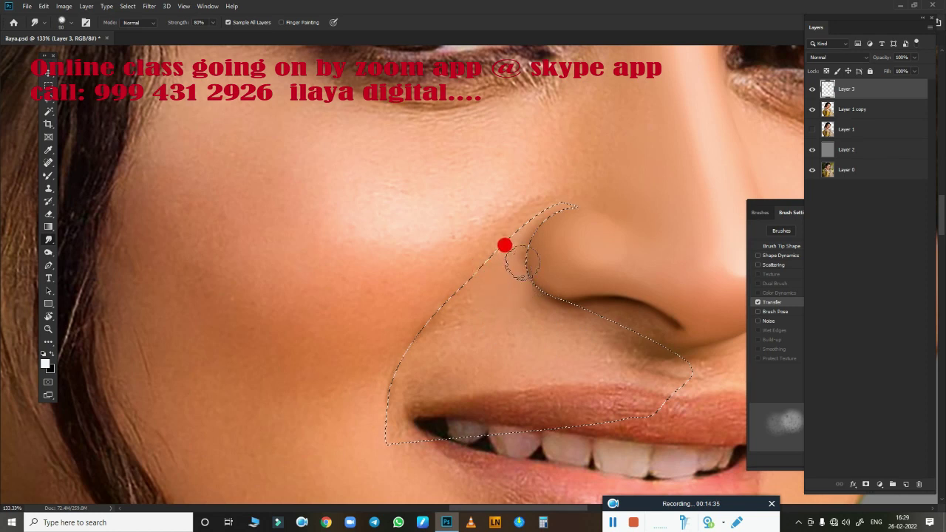
pyautogui.moveTo(521, 238); pyautogui.dragTo(515, 247)
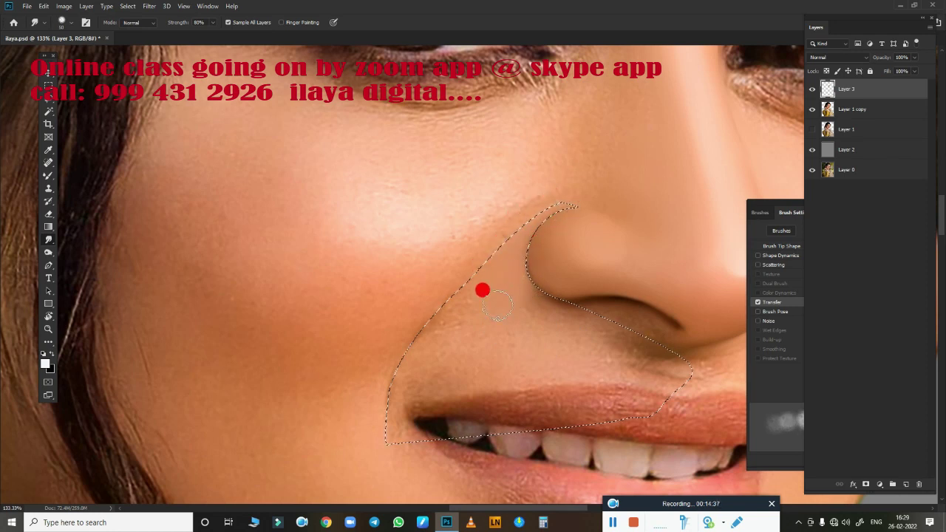
# Smudge the cheek fold toward the nostril, then deselect and zoom back onto the nose and lips.
pyautogui.moveTo(497, 304)
pyautogui.mouseDown()
pyautogui.moveTo(495, 267)
pyautogui.moveTo(422, 321)
pyautogui.moveTo(497, 325)
pyautogui.moveTo(532, 310)
pyautogui.moveTo(532, 296)
pyautogui.moveTo(561, 346)
pyautogui.moveTo(573, 331)
pyautogui.moveTo(589, 340)
pyautogui.moveTo(451, 366)
pyautogui.moveTo(433, 380)
pyautogui.moveTo(416, 378)
pyautogui.moveTo(407, 363)
pyautogui.moveTo(415, 340)
pyautogui.mouseUp()
pyautogui.moveTo(465, 323)
pyautogui.mouseDown()
pyautogui.moveTo(479, 338)
pyautogui.moveTo(544, 332)
pyautogui.moveTo(534, 316)
pyautogui.moveTo(584, 334)
pyautogui.moveTo(560, 317)
pyautogui.moveTo(428, 366)
pyautogui.moveTo(429, 332)
pyautogui.moveTo(484, 273)
pyautogui.moveTo(408, 371)
pyautogui.moveTo(481, 353)
pyautogui.moveTo(492, 363)
pyautogui.moveTo(578, 247)
pyautogui.moveTo(669, 194)
pyautogui.moveTo(473, 378)
pyautogui.moveTo(498, 345)
pyautogui.moveTo(388, 362)
pyautogui.moveTo(389, 338)
pyautogui.moveTo(368, 403)
pyautogui.moveTo(401, 323)
pyautogui.moveTo(401, 333)
pyautogui.moveTo(465, 274)
pyautogui.moveTo(429, 292)
pyautogui.moveTo(475, 264)
pyautogui.moveTo(477, 241)
pyautogui.moveTo(566, 198)
pyautogui.mouseUp()
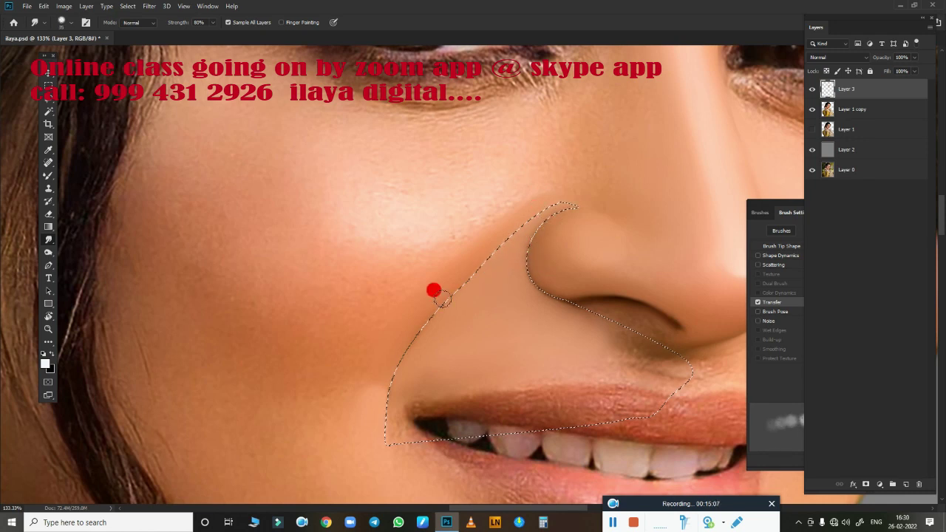
pyautogui.moveTo(434, 291); pyautogui.dragTo(373, 341)
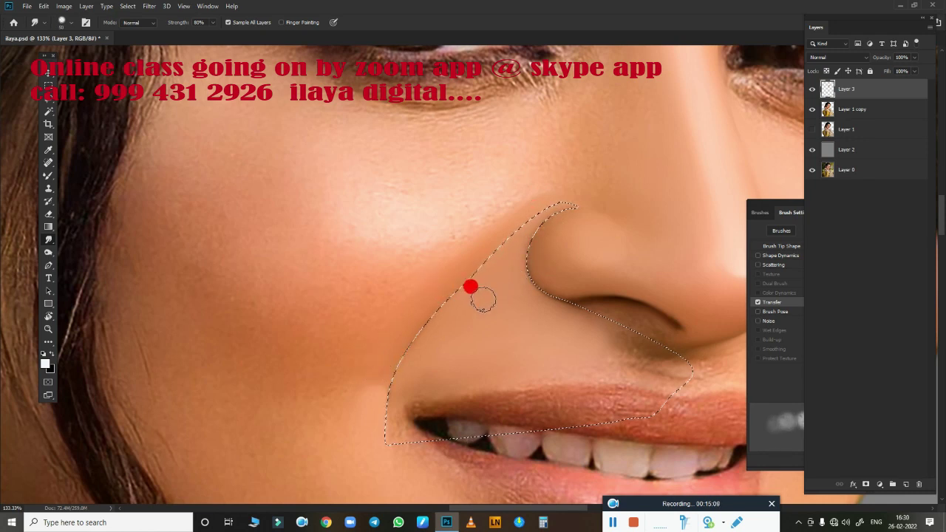
pyautogui.hotkey('ctrl', 'd')
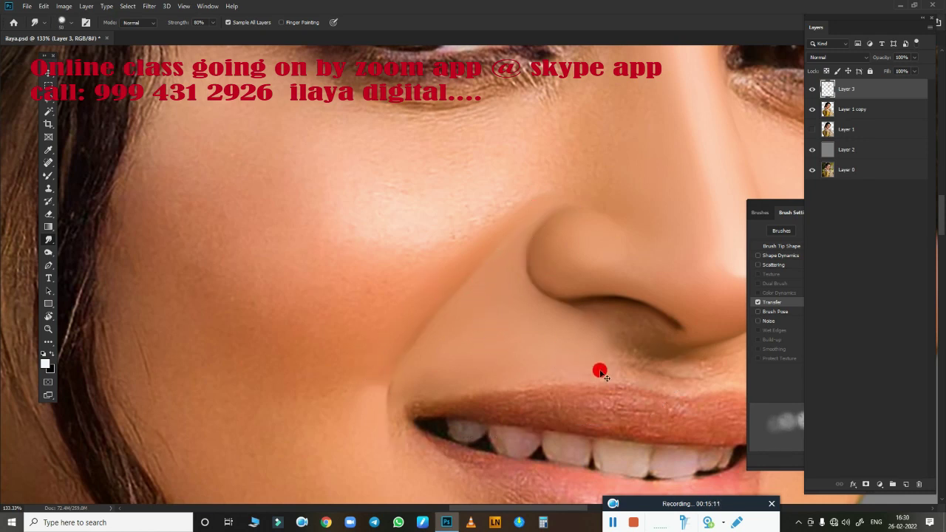
pyautogui.hotkey('ctrl', '0')
pyautogui.moveTo(453, 219)
pyautogui.mouseDown()
pyautogui.moveTo(498, 243)
pyautogui.moveTo(486, 169)
pyautogui.moveTo(448, 325)
pyautogui.moveTo(507, 328)
pyautogui.moveTo(437, 274)
pyautogui.mouseUp()
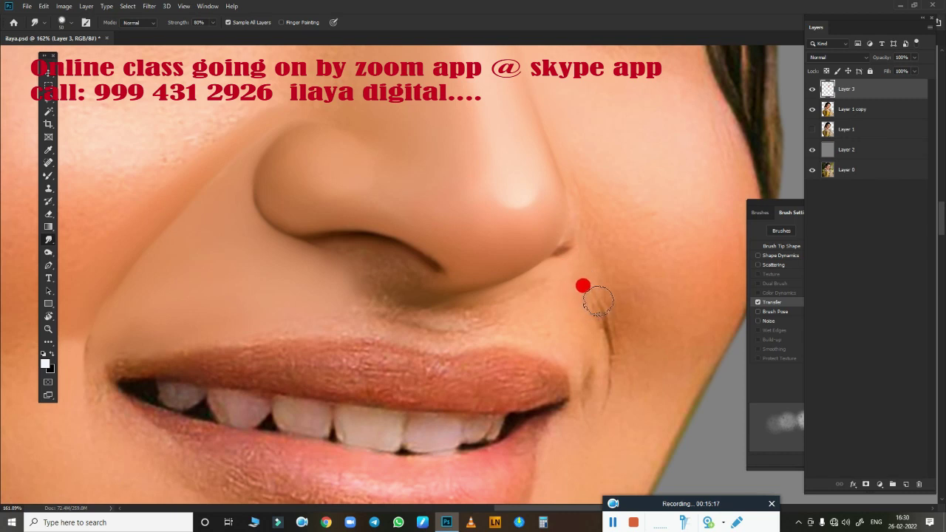
# Outline the right fold from the nostril past the mouth corner with a pen path.
pyautogui.press('p')
pyautogui.click(548, 258)
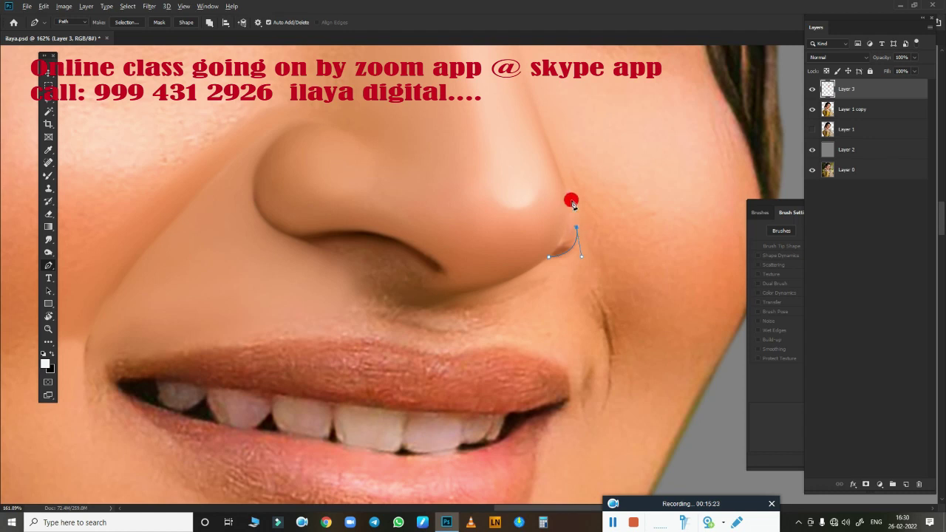
pyautogui.moveTo(544, 132); pyautogui.dragTo(526, 94)
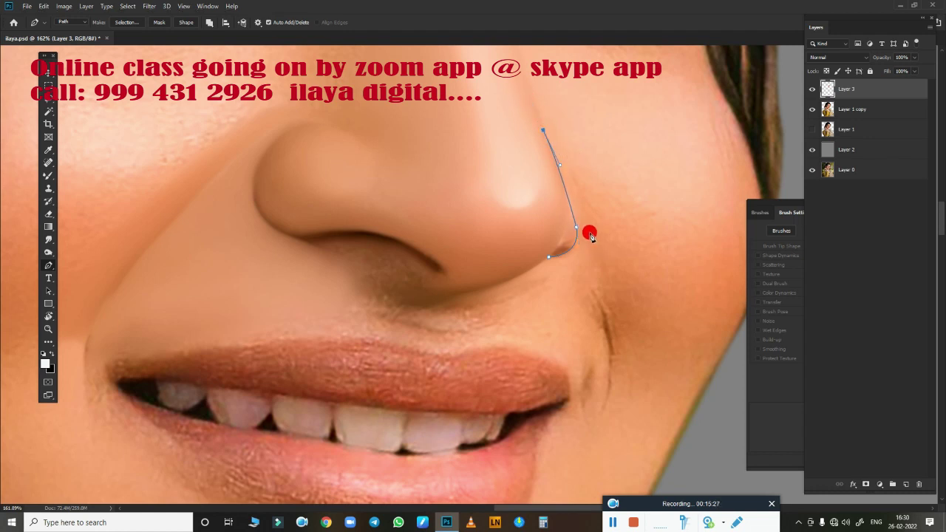
pyautogui.scroll(-3, 612, 323)
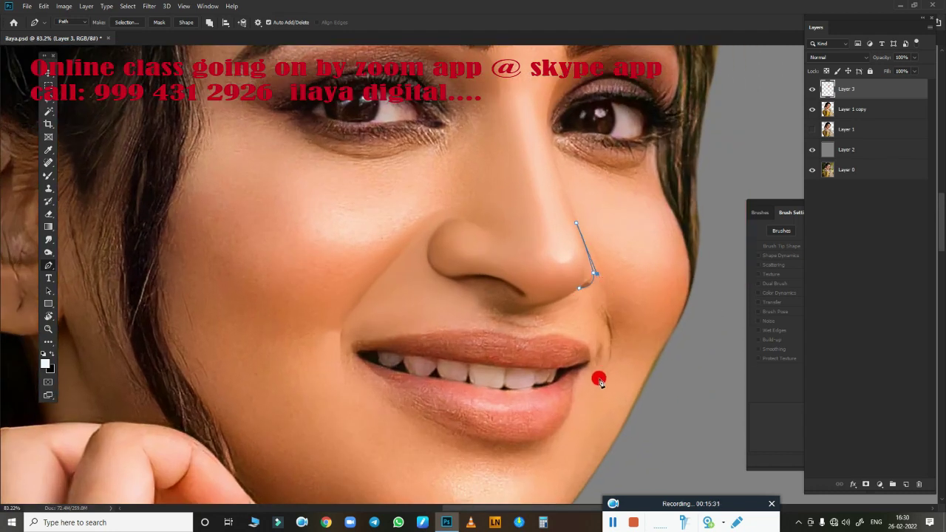
pyautogui.moveTo(604, 371); pyautogui.dragTo(586, 393)
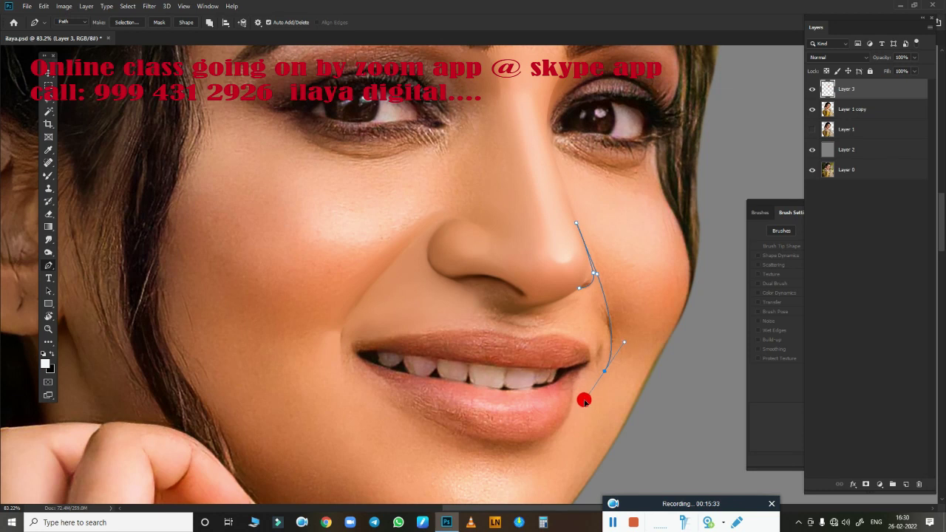
pyautogui.click(523, 466)
pyautogui.moveTo(460, 425); pyautogui.dragTo(481, 300)
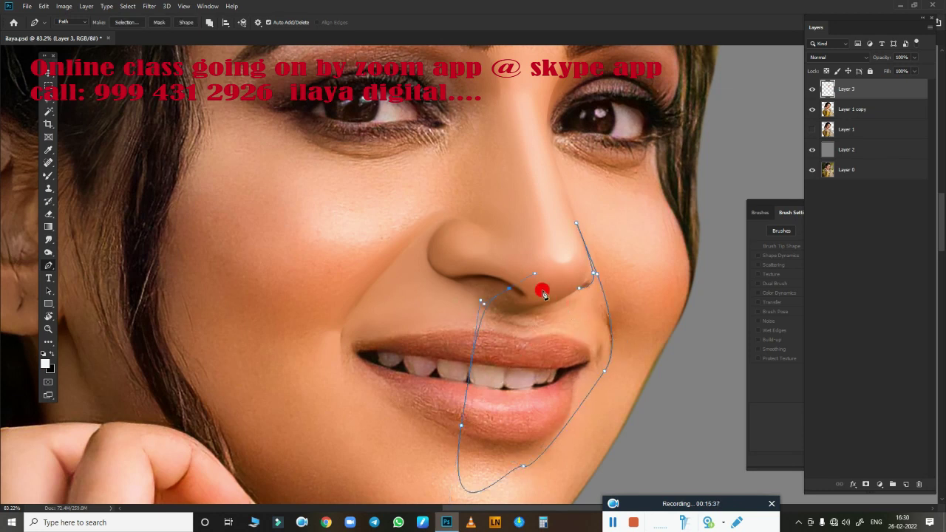
# Load the path as a 2-pixel feathered selection and start smudging the cheek edge.
pyautogui.hotkey('ctrl', 'Return')
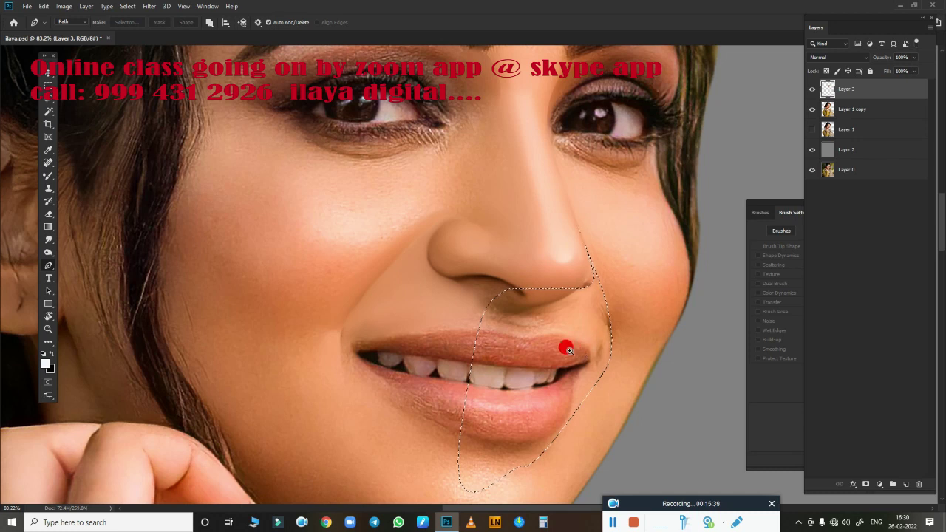
pyautogui.scroll(3, 576, 340)
pyautogui.hotkey('shift', 'F6')
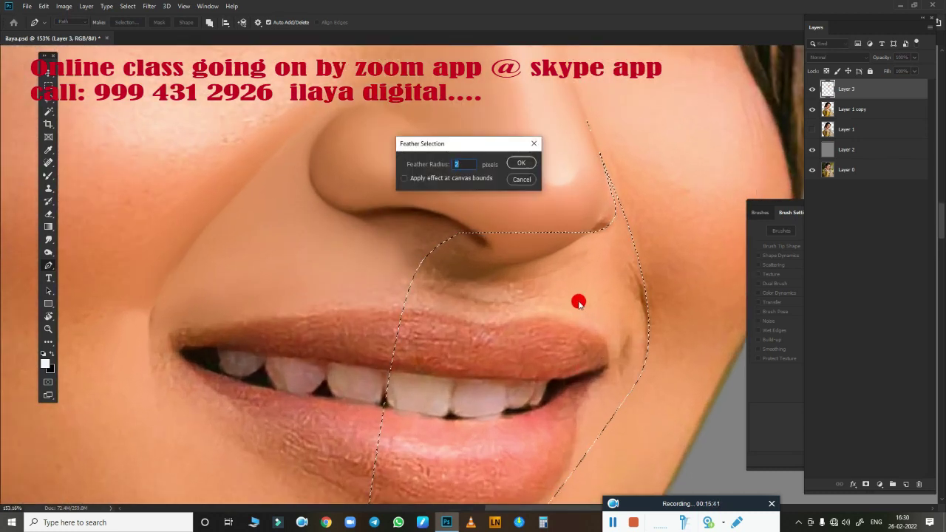
pyautogui.press('Return')
pyautogui.press('r')
pyautogui.moveTo(652, 358)
pyautogui.mouseDown()
pyautogui.moveTo(603, 240)
pyautogui.moveTo(594, 274)
pyautogui.moveTo(523, 280)
pyautogui.moveTo(540, 276)
pyautogui.moveTo(585, 294)
pyautogui.moveTo(543, 289)
pyautogui.moveTo(612, 310)
pyautogui.moveTo(604, 313)
pyautogui.moveTo(617, 354)
pyautogui.moveTo(623, 288)
pyautogui.moveTo(640, 352)
pyautogui.mouseUp()
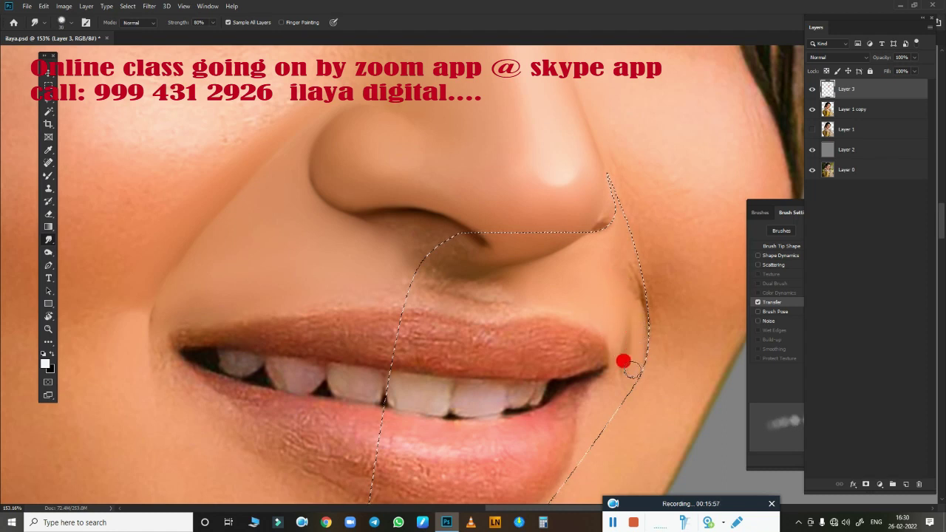
# Smudge the right cheek shadow, nostril edge and skin by the mouth corner.
pyautogui.moveTo(639, 333)
pyautogui.mouseDown()
pyautogui.moveTo(614, 241)
pyautogui.moveTo(658, 313)
pyautogui.moveTo(629, 289)
pyautogui.moveTo(644, 313)
pyautogui.moveTo(637, 291)
pyautogui.mouseUp()
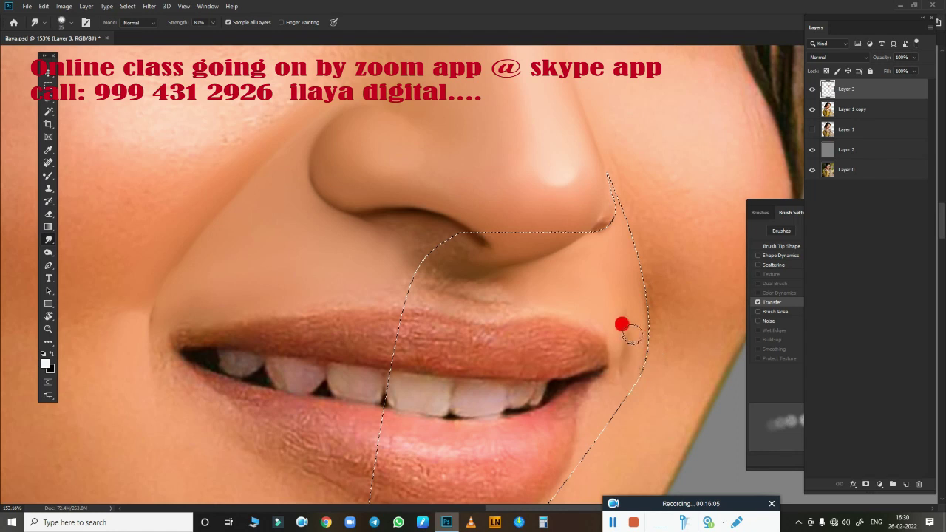
pyautogui.moveTo(632, 334)
pyautogui.mouseDown()
pyautogui.moveTo(631, 314)
pyautogui.moveTo(634, 365)
pyautogui.moveTo(619, 390)
pyautogui.moveTo(634, 368)
pyautogui.moveTo(589, 256)
pyautogui.moveTo(605, 287)
pyautogui.mouseUp()
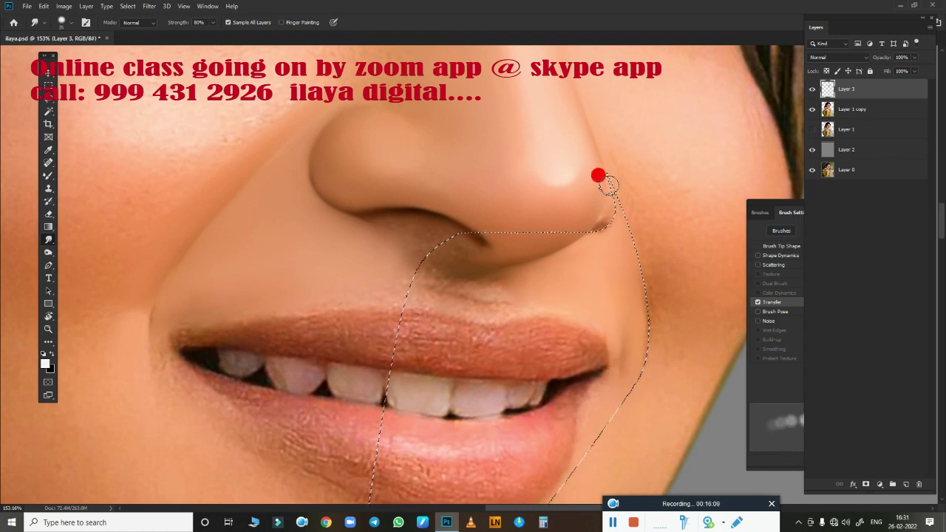
pyautogui.moveTo(608, 185)
pyautogui.mouseDown()
pyautogui.moveTo(717, 239)
pyautogui.moveTo(633, 298)
pyautogui.moveTo(644, 289)
pyautogui.moveTo(641, 253)
pyautogui.mouseUp()
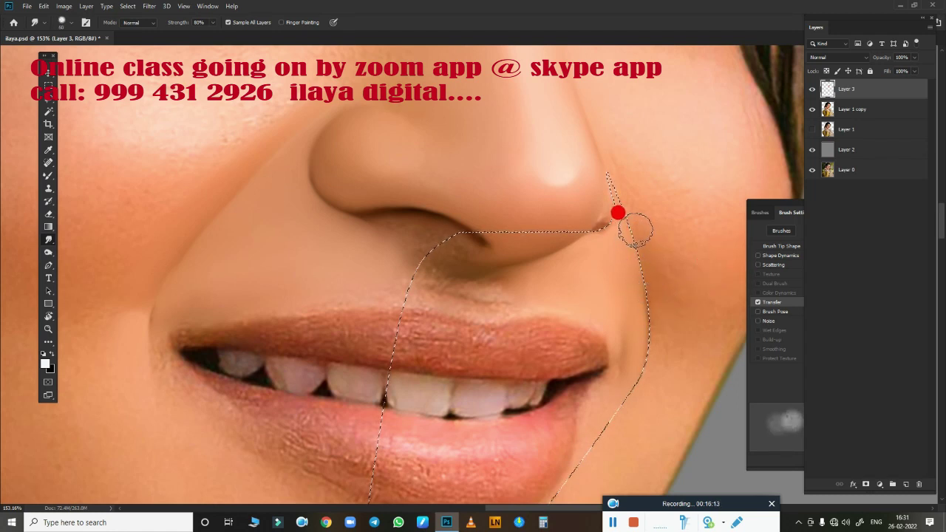
pyautogui.moveTo(617, 214)
pyautogui.mouseDown()
pyautogui.moveTo(627, 219)
pyautogui.moveTo(621, 195)
pyautogui.mouseUp()
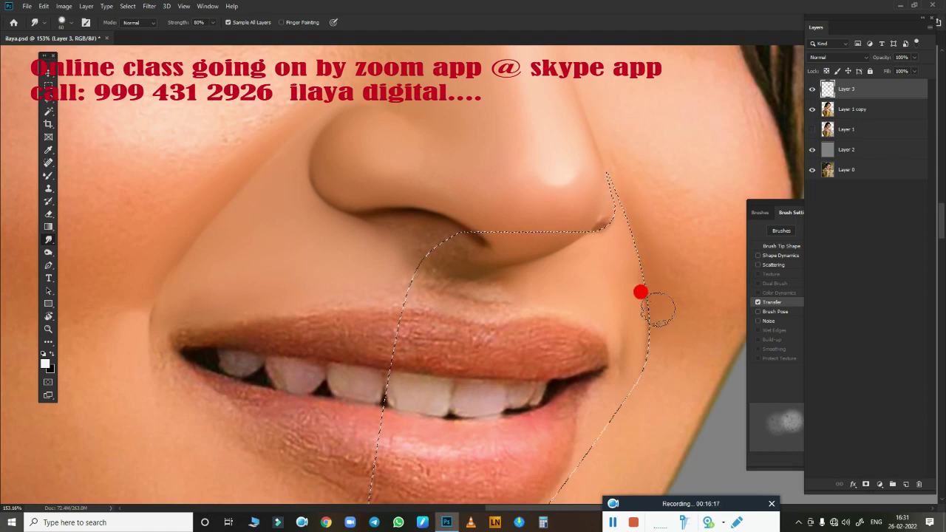
pyautogui.moveTo(660, 384)
pyautogui.mouseDown()
pyautogui.moveTo(650, 374)
pyautogui.moveTo(661, 303)
pyautogui.moveTo(646, 333)
pyautogui.moveTo(644, 222)
pyautogui.moveTo(641, 256)
pyautogui.mouseUp()
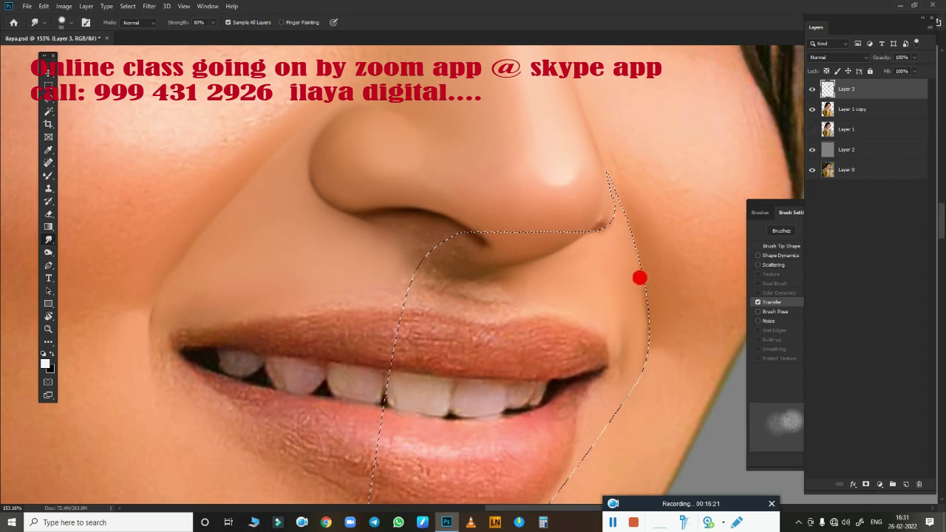
pyautogui.moveTo(668, 330)
pyautogui.mouseDown()
pyautogui.moveTo(686, 334)
pyautogui.moveTo(655, 332)
pyautogui.moveTo(657, 384)
pyautogui.moveTo(679, 274)
pyautogui.moveTo(619, 185)
pyautogui.moveTo(660, 282)
pyautogui.mouseUp()
pyautogui.moveTo(661, 334)
pyautogui.mouseDown()
pyautogui.moveTo(649, 403)
pyautogui.moveTo(649, 381)
pyautogui.mouseUp()
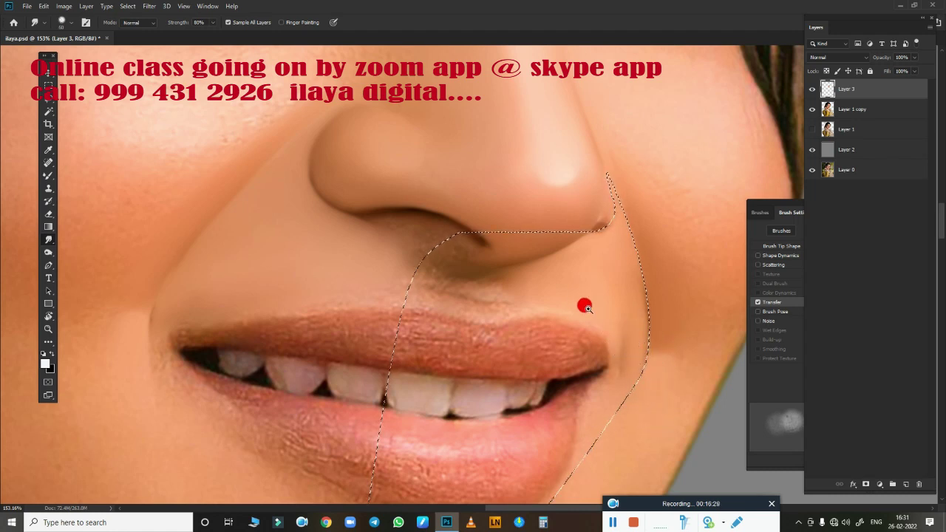
# With a smaller smudge brush, smooth the nostril-edge shadow and the nose tip.
pyautogui.scroll(2, 584, 304)
pyautogui.scroll(2, 621, 221)
pyautogui.press('[')
pyautogui.press('[')
pyautogui.press('[')
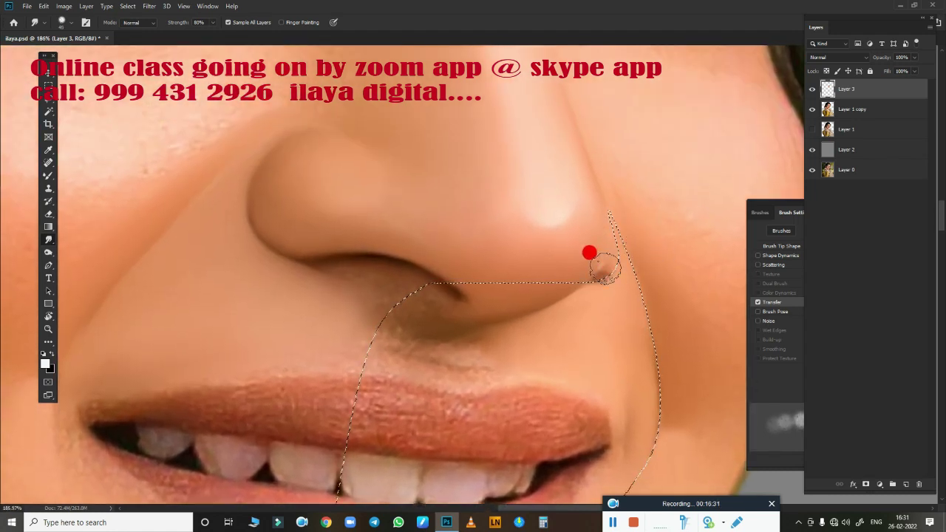
pyautogui.moveTo(605, 269)
pyautogui.mouseDown()
pyautogui.moveTo(615, 253)
pyautogui.moveTo(591, 277)
pyautogui.moveTo(616, 263)
pyautogui.moveTo(589, 253)
pyautogui.moveTo(587, 214)
pyautogui.moveTo(539, 215)
pyautogui.moveTo(525, 180)
pyautogui.moveTo(526, 126)
pyautogui.mouseUp()
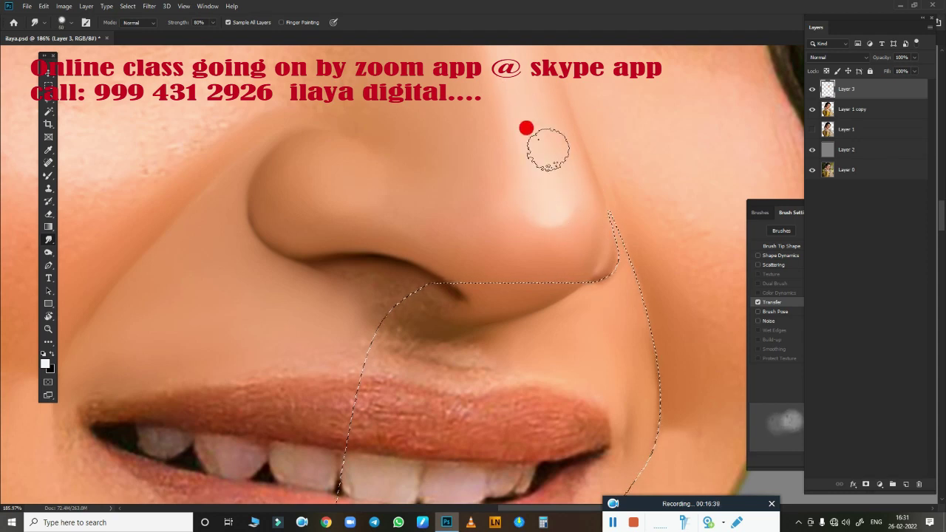
pyautogui.click(576, 404)
pyautogui.moveTo(576, 404)
pyautogui.mouseDown()
pyautogui.moveTo(567, 281)
pyautogui.moveTo(586, 338)
pyautogui.mouseUp()
# Zoom in on the left-hand eye and trace a pen path along the underside of the brow.
pyautogui.hotkey('ctrl', '0')
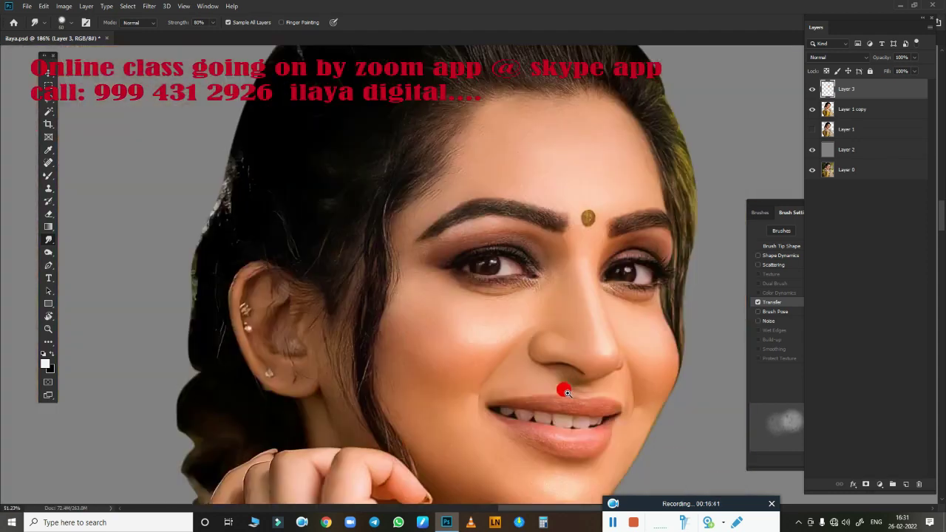
pyautogui.scroll(-5, 636, 463)
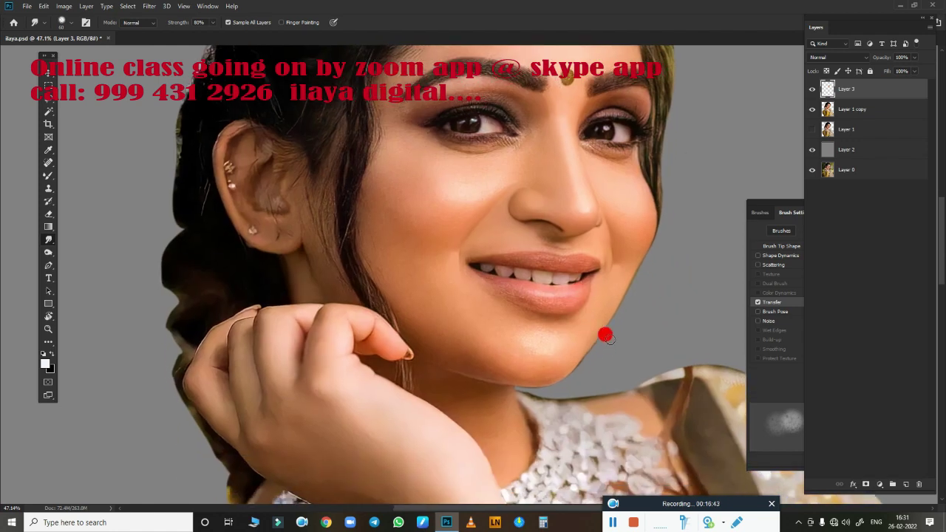
pyautogui.scroll(3, 486, 201)
pyautogui.scroll(3, 510, 214)
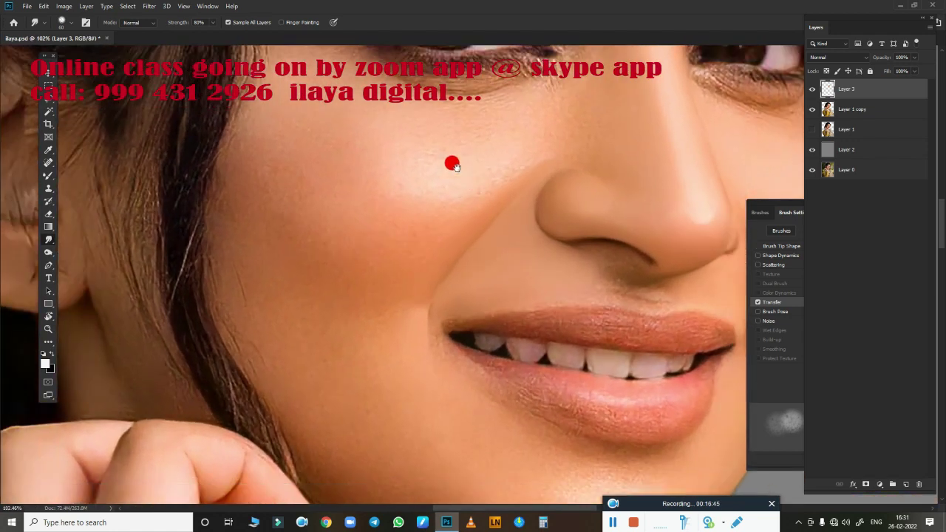
pyautogui.scroll(1, 502, 325)
pyautogui.scroll(1, 469, 302)
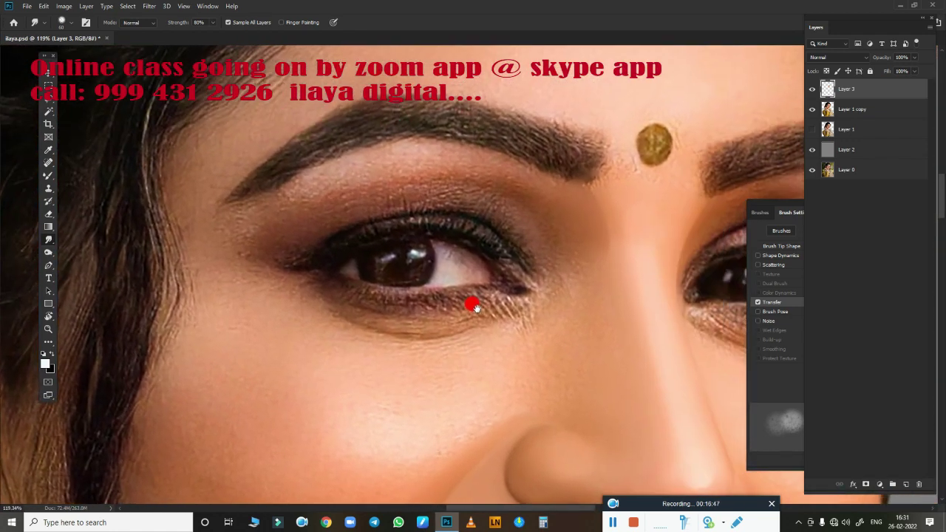
pyautogui.press('p')
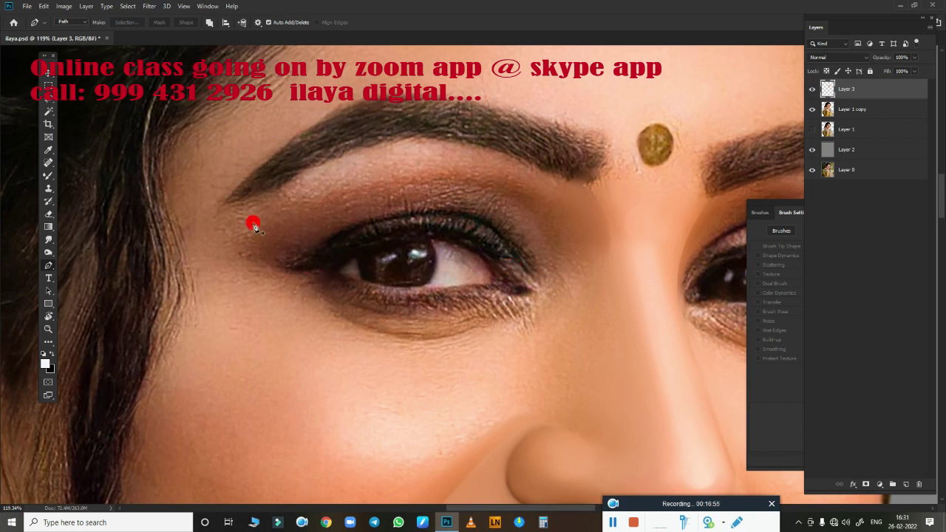
pyautogui.click(585, 188)
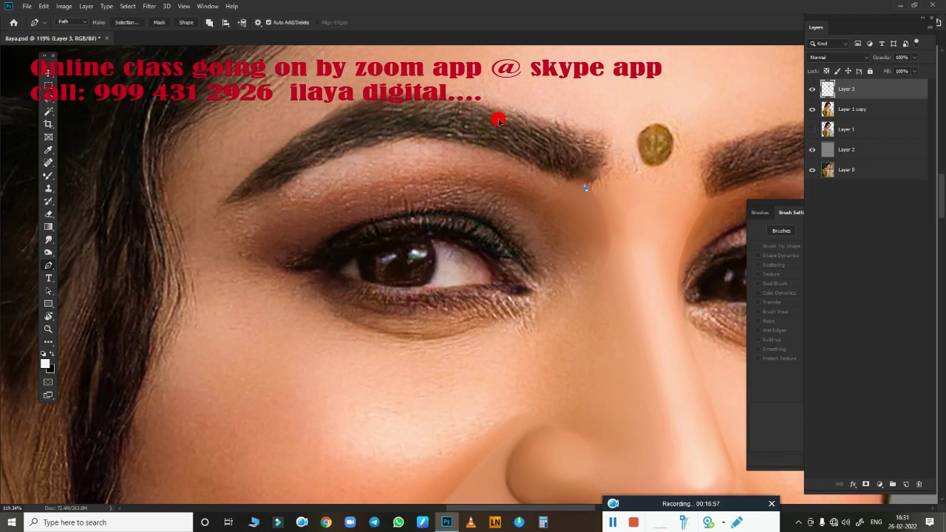
pyautogui.moveTo(371, 146); pyautogui.dragTo(303, 180)
pyautogui.moveTo(280, 190); pyautogui.dragTo(260, 205)
# Continue the path down beside the eye, across the upper cheek to the eye's left corner.
pyautogui.press('z')
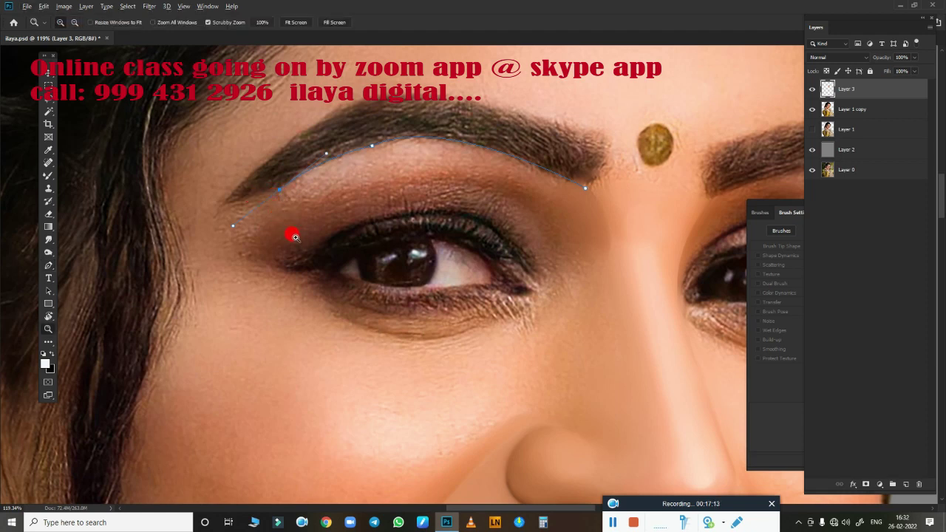
pyautogui.press('r')
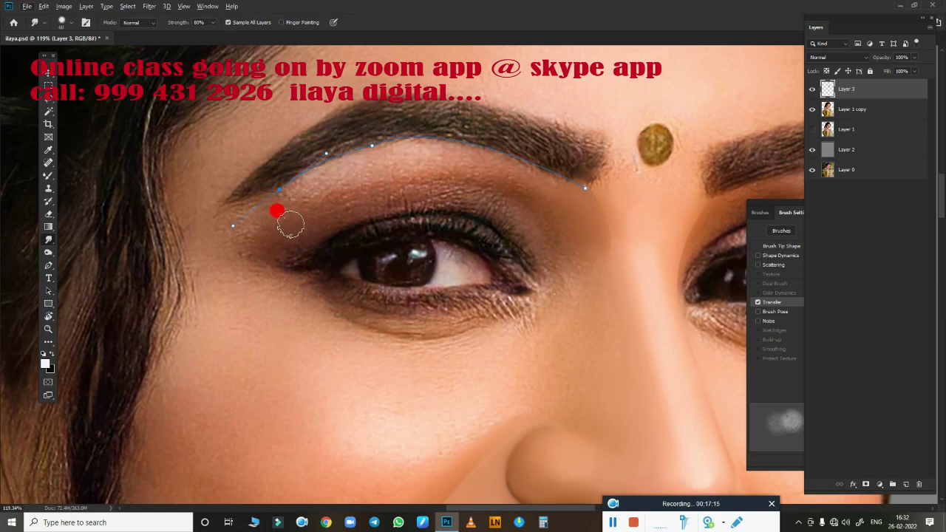
pyautogui.press('p')
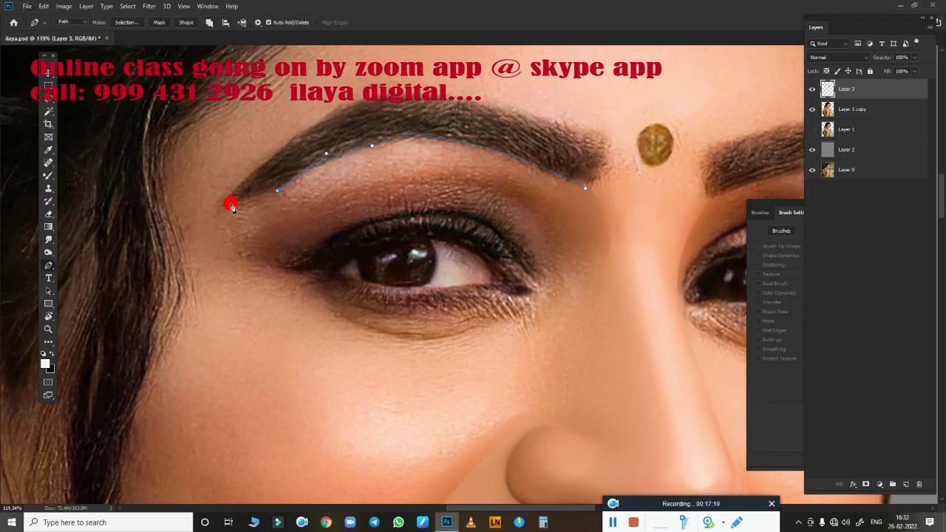
pyautogui.click(216, 319)
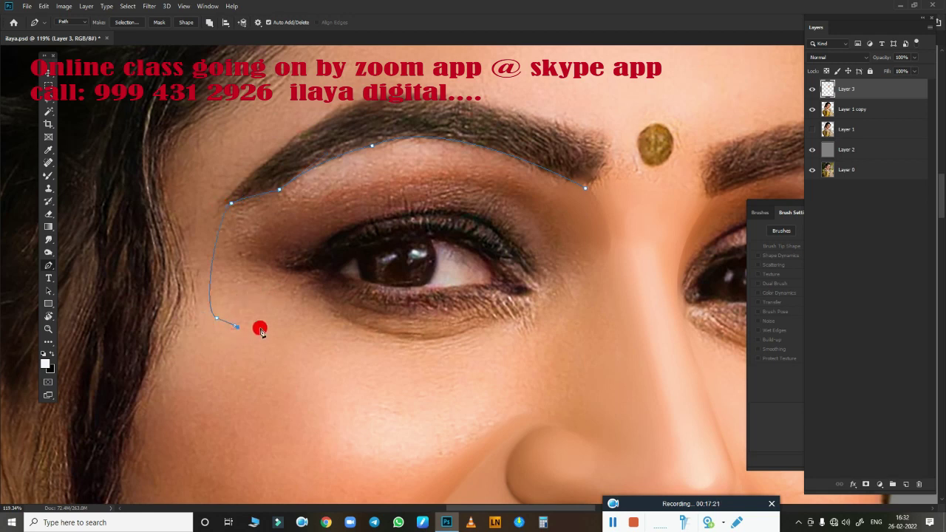
pyautogui.click(259, 327)
pyautogui.moveTo(291, 270); pyautogui.dragTo(321, 250)
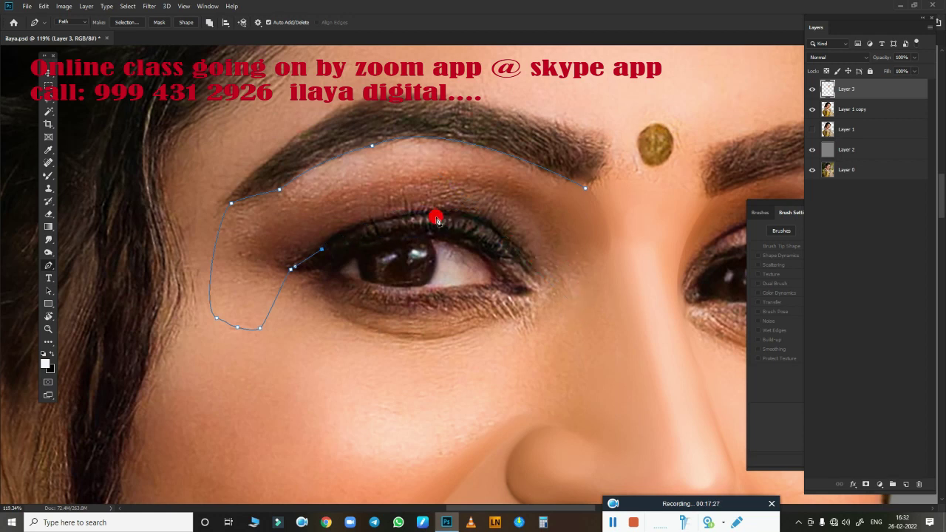
pyautogui.moveTo(436, 215); pyautogui.dragTo(521, 217)
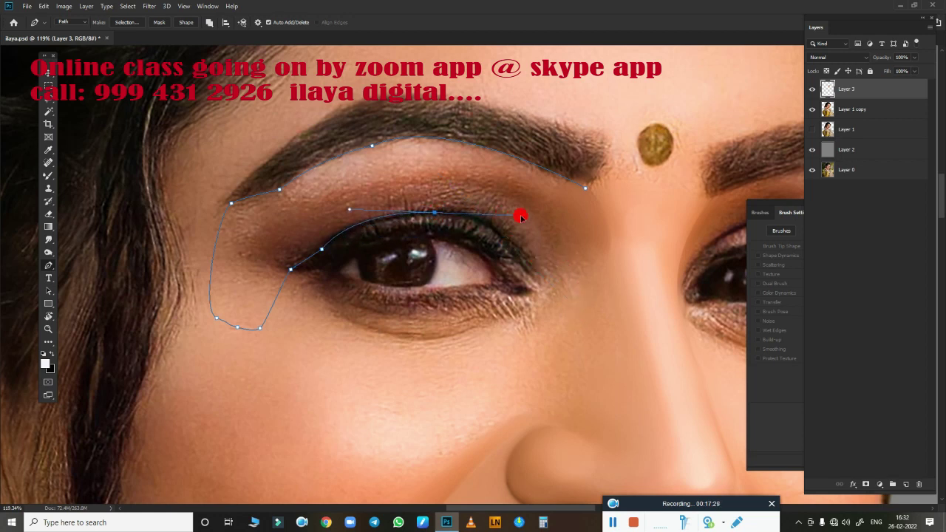
pyautogui.hotkey('ctrl', 'z')
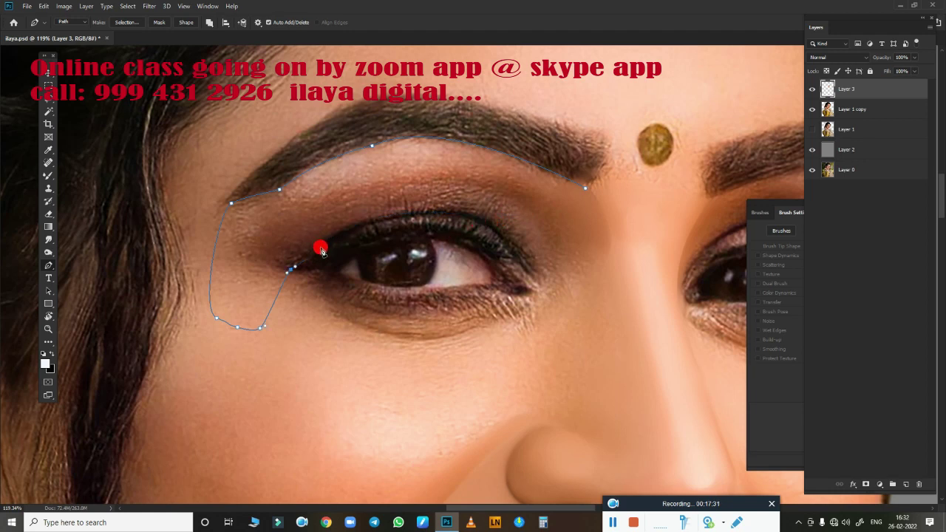
# Close the path along the upper lash line back to the brow end and load it as a selection.
pyautogui.click(317, 251)
pyautogui.moveTo(468, 217); pyautogui.dragTo(564, 231)
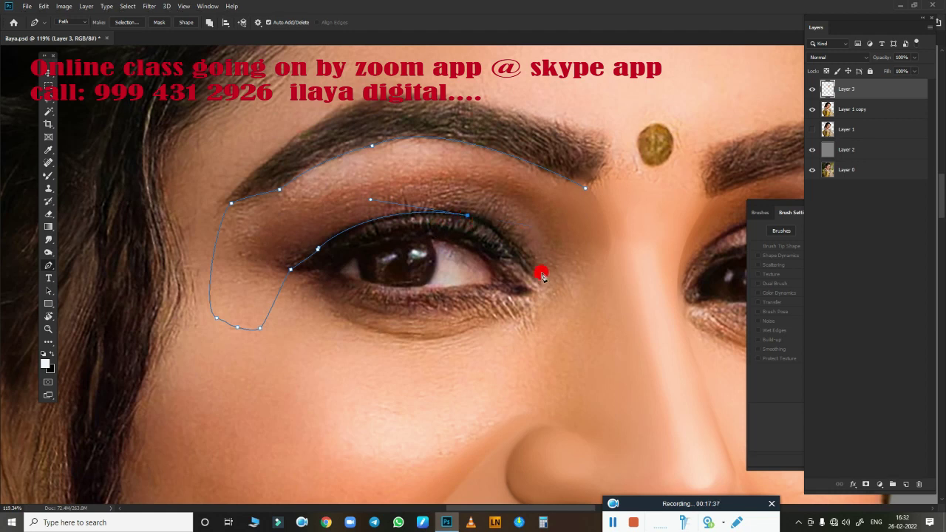
pyautogui.moveTo(540, 275); pyautogui.dragTo(566, 322)
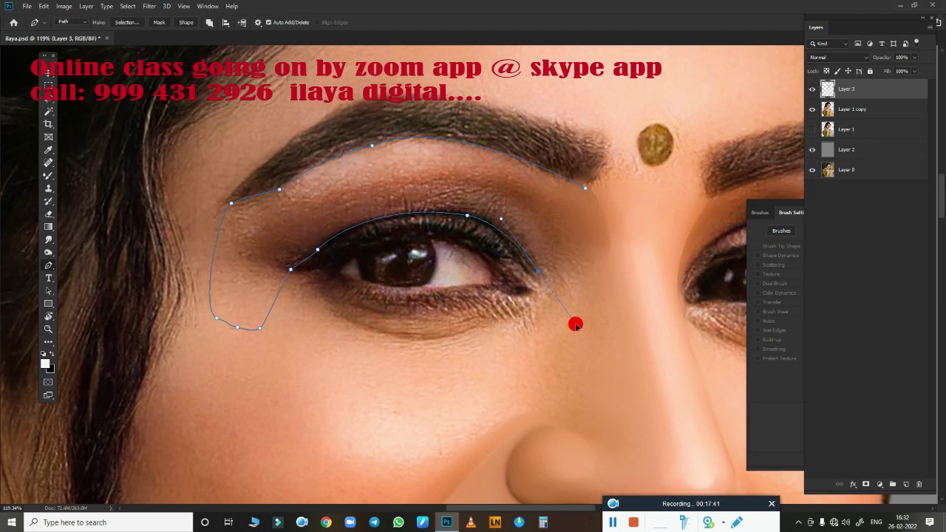
pyautogui.moveTo(575, 325); pyautogui.dragTo(572, 322)
pyautogui.moveTo(548, 285)
pyautogui.mouseDown()
pyautogui.moveTo(564, 316)
pyautogui.moveTo(625, 255)
pyautogui.moveTo(627, 229)
pyautogui.mouseUp()
pyautogui.hotkey('ctrl', 'Return')
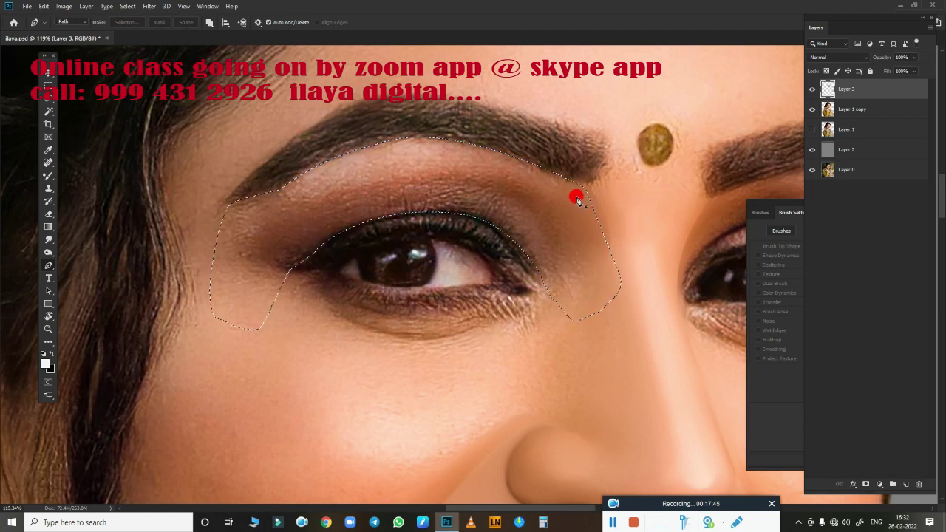
# Feather the eye selection and smudge the skin just under the brow.
pyautogui.hotkey('shift', 'F6')
pyautogui.press('Return')
pyautogui.press('r')
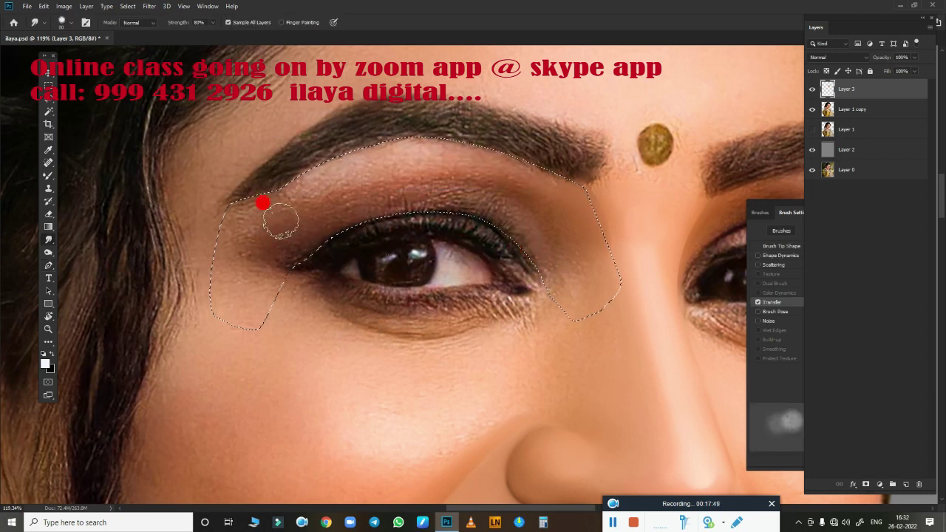
pyautogui.moveTo(255, 212)
pyautogui.mouseDown()
pyautogui.moveTo(248, 237)
pyautogui.moveTo(262, 247)
pyautogui.moveTo(278, 234)
pyautogui.moveTo(294, 259)
pyautogui.mouseUp()
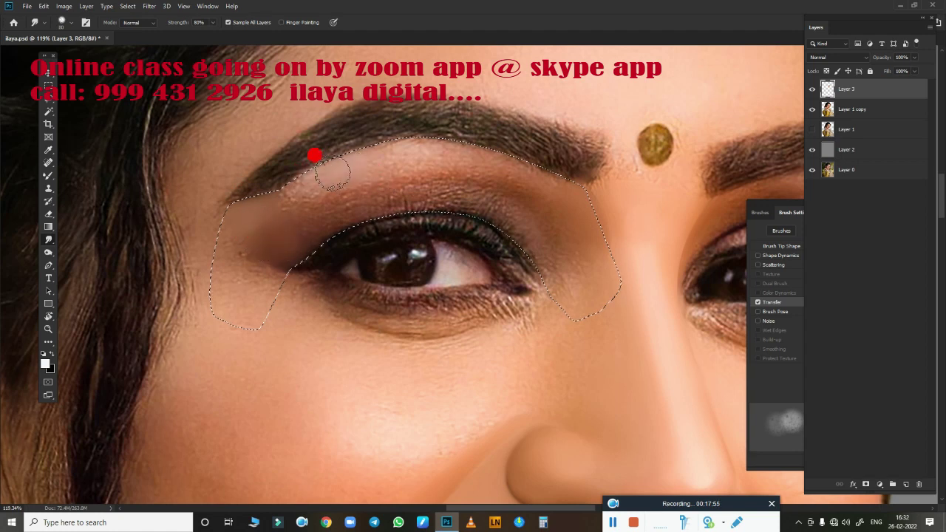
pyautogui.moveTo(332, 174)
pyautogui.mouseDown()
pyautogui.moveTo(408, 150)
pyautogui.moveTo(443, 153)
pyautogui.mouseUp()
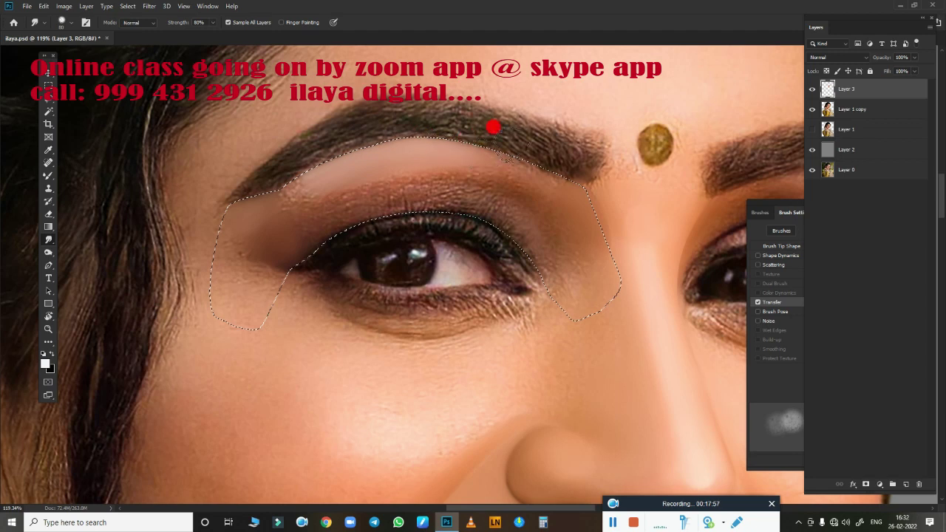
pyautogui.moveTo(508, 142)
pyautogui.mouseDown()
pyautogui.moveTo(282, 199)
pyautogui.moveTo(309, 178)
pyautogui.moveTo(292, 190)
pyautogui.mouseUp()
# Smudge the inner under-brow skin, the brow's lower edge and the eyelid crease.
pyautogui.click(374, 355)
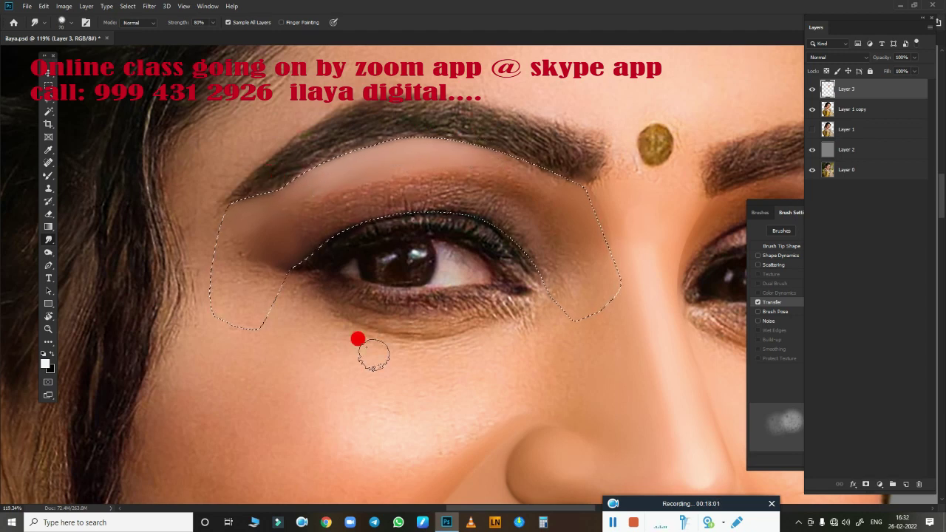
pyautogui.moveTo(373, 355)
pyautogui.mouseDown()
pyautogui.moveTo(299, 271)
pyautogui.moveTo(275, 200)
pyautogui.moveTo(305, 181)
pyautogui.moveTo(319, 207)
pyautogui.moveTo(323, 182)
pyautogui.moveTo(275, 209)
pyautogui.moveTo(301, 208)
pyautogui.moveTo(309, 185)
pyautogui.mouseUp()
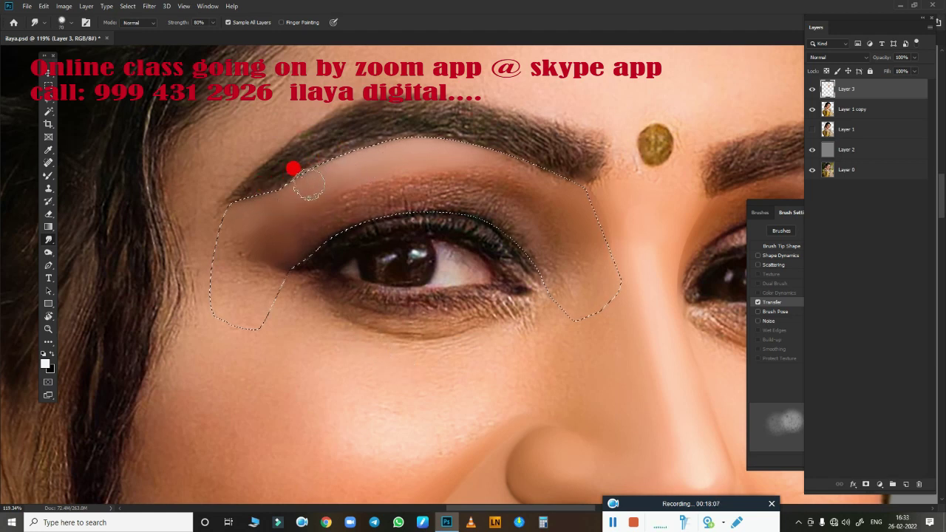
pyautogui.moveTo(434, 153)
pyautogui.mouseDown()
pyautogui.moveTo(592, 219)
pyautogui.moveTo(590, 205)
pyautogui.moveTo(582, 203)
pyautogui.moveTo(606, 287)
pyautogui.mouseUp()
pyautogui.moveTo(474, 193)
pyautogui.mouseDown()
pyautogui.moveTo(399, 180)
pyautogui.moveTo(452, 184)
pyautogui.moveTo(509, 228)
pyautogui.mouseUp()
pyautogui.moveTo(471, 185)
pyautogui.mouseDown()
pyautogui.moveTo(528, 244)
pyautogui.moveTo(492, 212)
pyautogui.moveTo(386, 188)
pyautogui.moveTo(323, 187)
pyautogui.moveTo(317, 197)
pyautogui.moveTo(465, 184)
pyautogui.moveTo(504, 201)
pyautogui.moveTo(365, 184)
pyautogui.moveTo(377, 182)
pyautogui.moveTo(429, 194)
pyautogui.moveTo(342, 215)
pyautogui.moveTo(312, 192)
pyautogui.moveTo(368, 148)
pyautogui.moveTo(479, 158)
pyautogui.moveTo(507, 185)
pyautogui.moveTo(313, 161)
pyautogui.moveTo(545, 205)
pyautogui.moveTo(568, 252)
pyautogui.moveTo(484, 194)
pyautogui.moveTo(319, 185)
pyautogui.moveTo(514, 221)
pyautogui.mouseUp()
# Smooth the eye's right corner, the brow's right end and the lower lash line.
pyautogui.moveTo(551, 273)
pyautogui.mouseDown()
pyautogui.moveTo(592, 268)
pyautogui.moveTo(585, 249)
pyautogui.moveTo(458, 271)
pyautogui.moveTo(220, 243)
pyautogui.moveTo(209, 224)
pyautogui.moveTo(221, 268)
pyautogui.moveTo(212, 262)
pyautogui.moveTo(242, 264)
pyautogui.moveTo(236, 289)
pyautogui.moveTo(214, 243)
pyautogui.moveTo(244, 270)
pyautogui.moveTo(275, 277)
pyautogui.moveTo(276, 238)
pyautogui.moveTo(663, 222)
pyautogui.moveTo(397, 167)
pyautogui.moveTo(437, 119)
pyautogui.mouseUp()
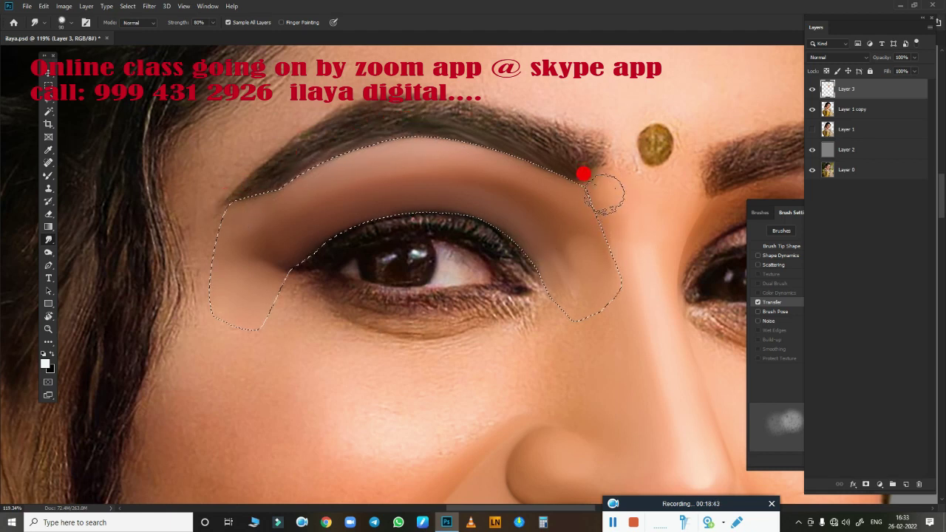
pyautogui.moveTo(604, 193)
pyautogui.mouseDown()
pyautogui.moveTo(625, 180)
pyautogui.moveTo(661, 186)
pyautogui.moveTo(663, 196)
pyautogui.moveTo(614, 215)
pyautogui.moveTo(648, 258)
pyautogui.moveTo(613, 326)
pyautogui.mouseUp()
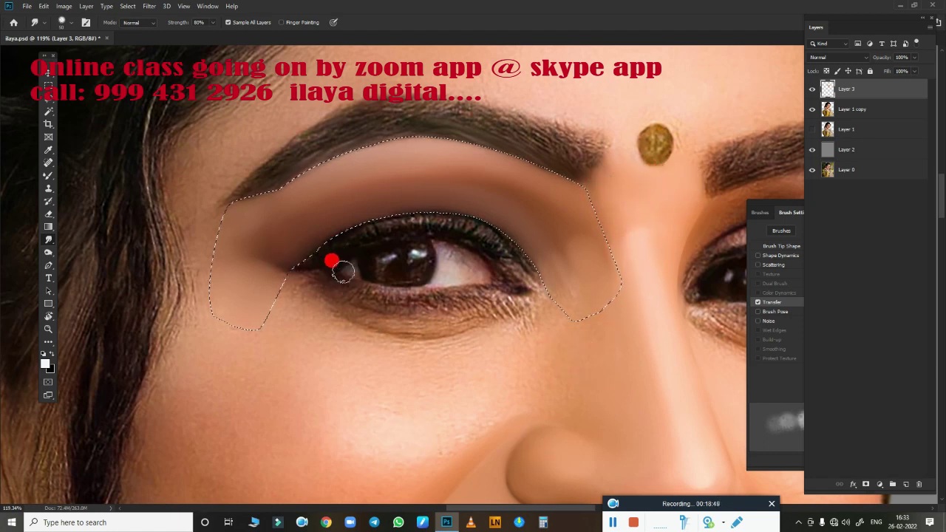
pyautogui.moveTo(342, 272); pyautogui.dragTo(498, 273)
pyautogui.scroll(3, 498, 273)
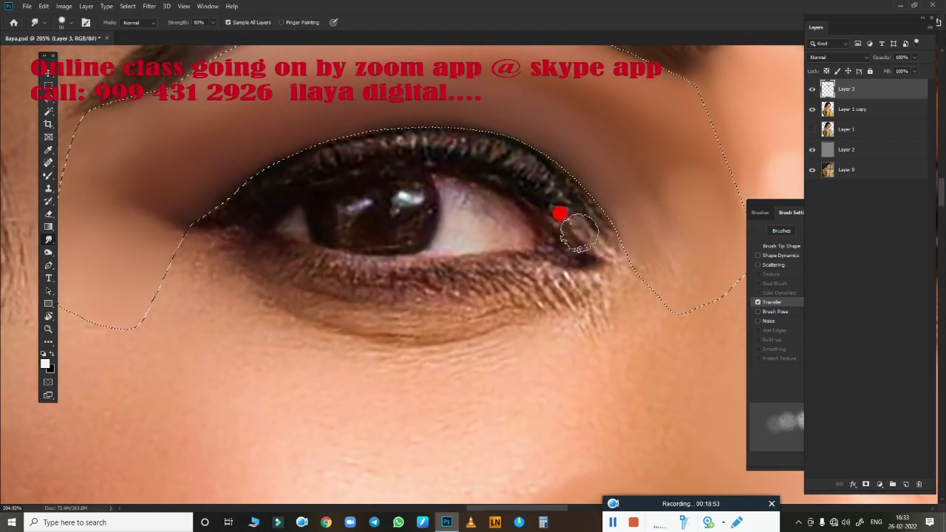
# Blend the upper lash line and inner eye corner with the Very Wet, Light Mix mixer brush.
pyautogui.moveTo(579, 233)
pyautogui.mouseDown()
pyautogui.moveTo(608, 196)
pyautogui.moveTo(302, 246)
pyautogui.moveTo(624, 231)
pyautogui.mouseUp()
pyautogui.press('b')
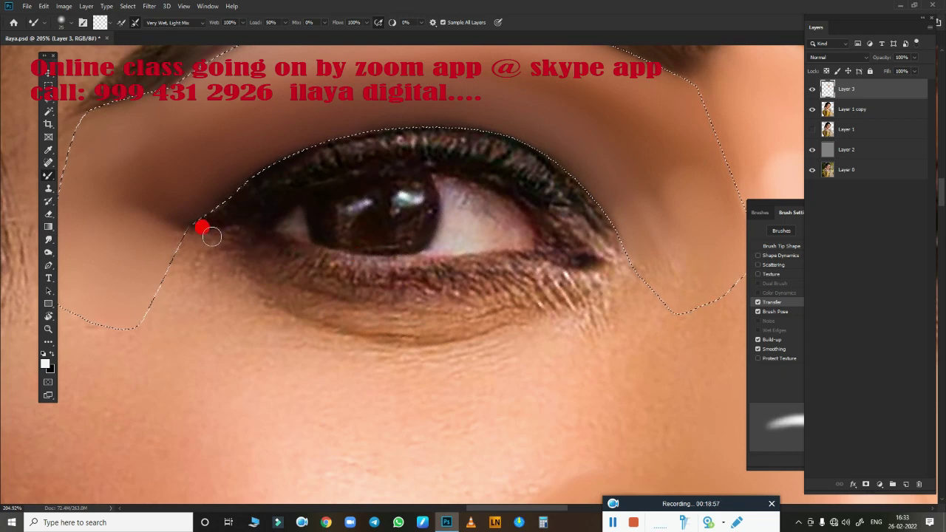
pyautogui.moveTo(211, 235)
pyautogui.mouseDown()
pyautogui.moveTo(300, 167)
pyautogui.moveTo(347, 153)
pyautogui.mouseUp()
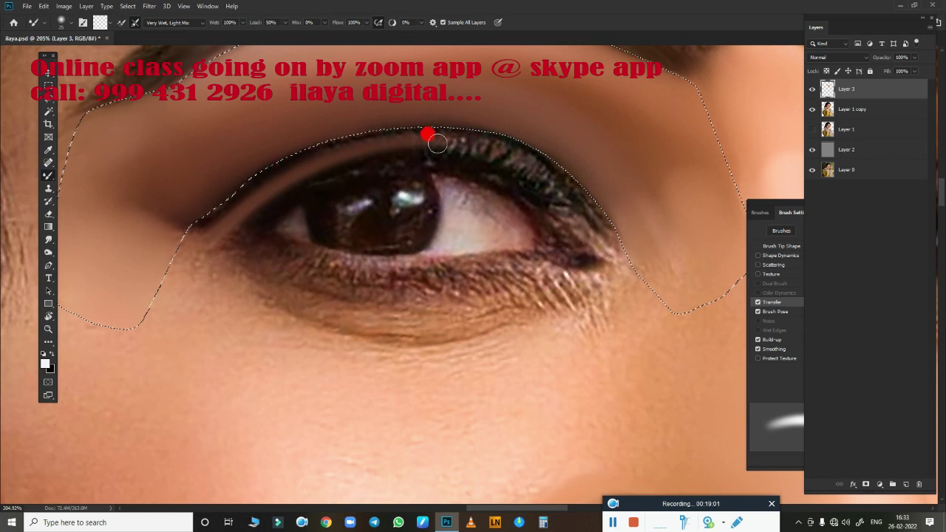
pyautogui.moveTo(457, 145); pyautogui.dragTo(511, 164)
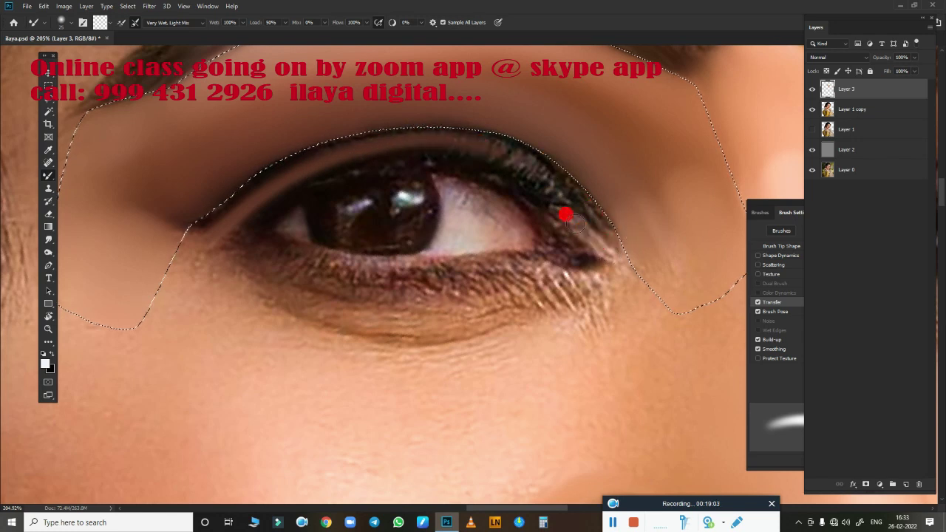
pyautogui.moveTo(576, 223)
pyautogui.mouseDown()
pyautogui.moveTo(577, 204)
pyautogui.moveTo(594, 219)
pyautogui.moveTo(527, 164)
pyautogui.moveTo(492, 153)
pyautogui.mouseUp()
pyautogui.moveTo(594, 220)
pyautogui.mouseDown()
pyautogui.moveTo(376, 143)
pyautogui.moveTo(303, 186)
pyautogui.moveTo(224, 213)
pyautogui.mouseUp()
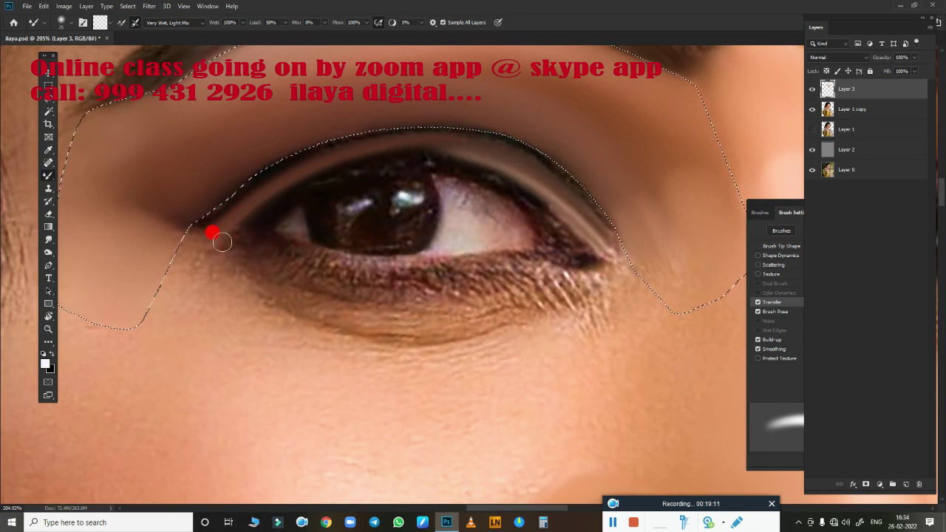
pyautogui.moveTo(207, 238)
pyautogui.mouseDown()
pyautogui.moveTo(261, 180)
pyautogui.moveTo(309, 157)
pyautogui.moveTo(411, 148)
pyautogui.moveTo(496, 187)
pyautogui.mouseUp()
# Set the mixer brush to a soft 20 px tip in Brush Tip Shape, then blend the inner eyelid.
pyautogui.press('e')
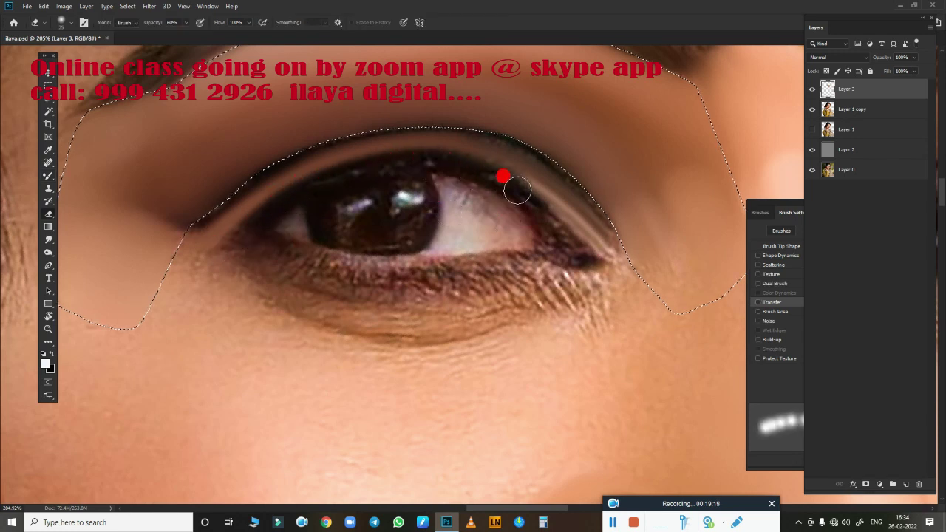
pyautogui.press('b')
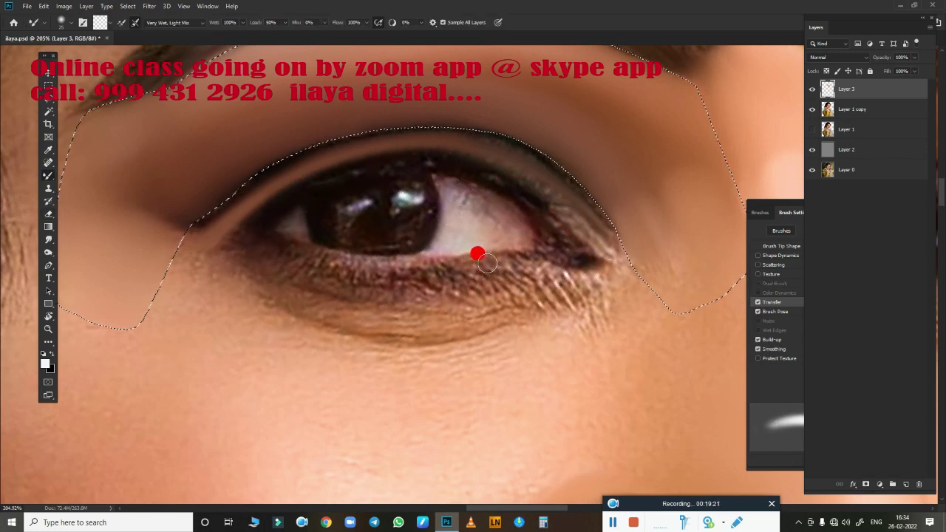
pyautogui.click(780, 402)
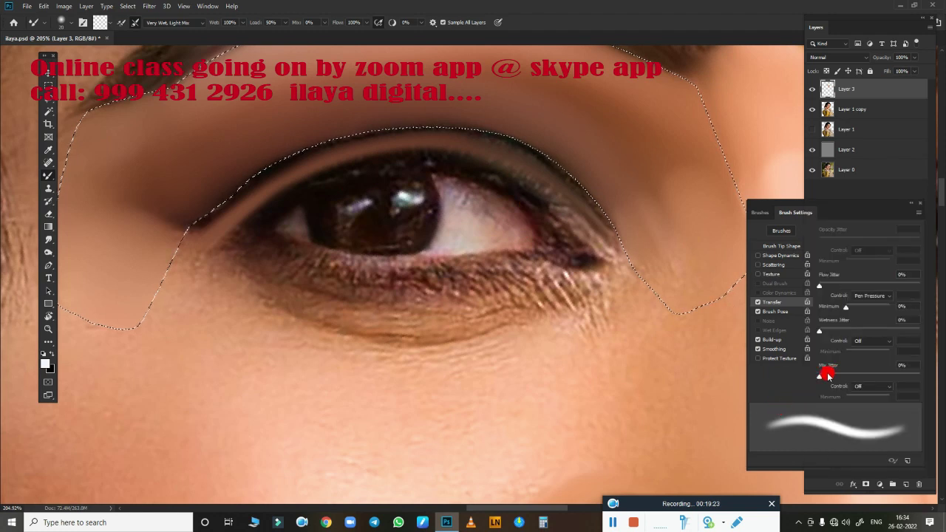
pyautogui.click(790, 247)
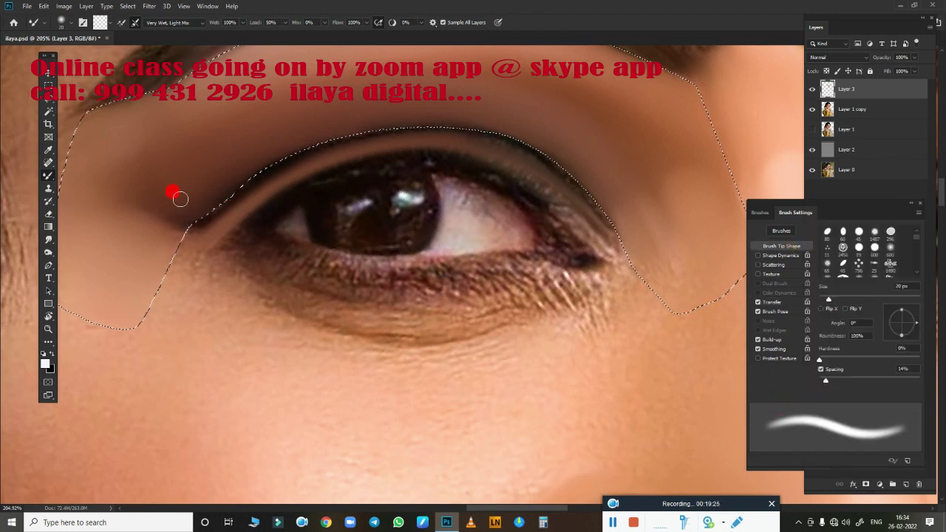
pyautogui.moveTo(269, 170); pyautogui.dragTo(237, 189)
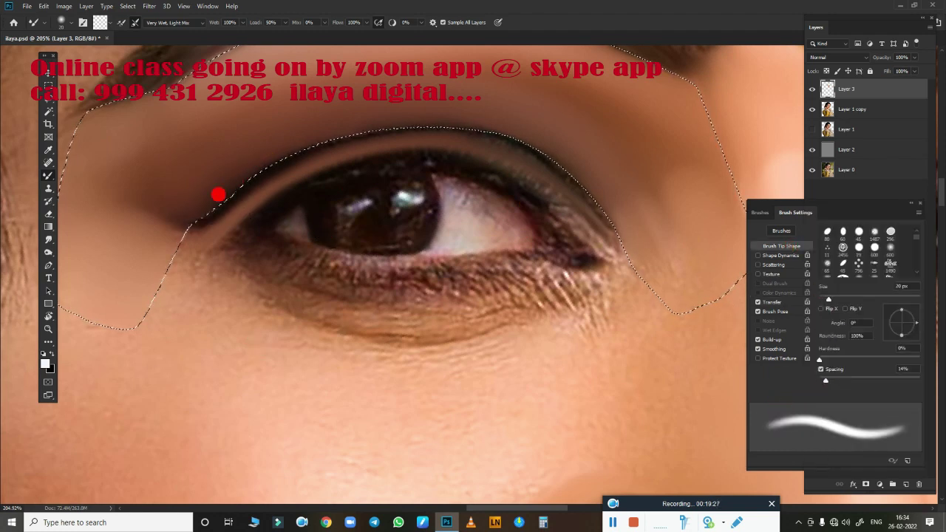
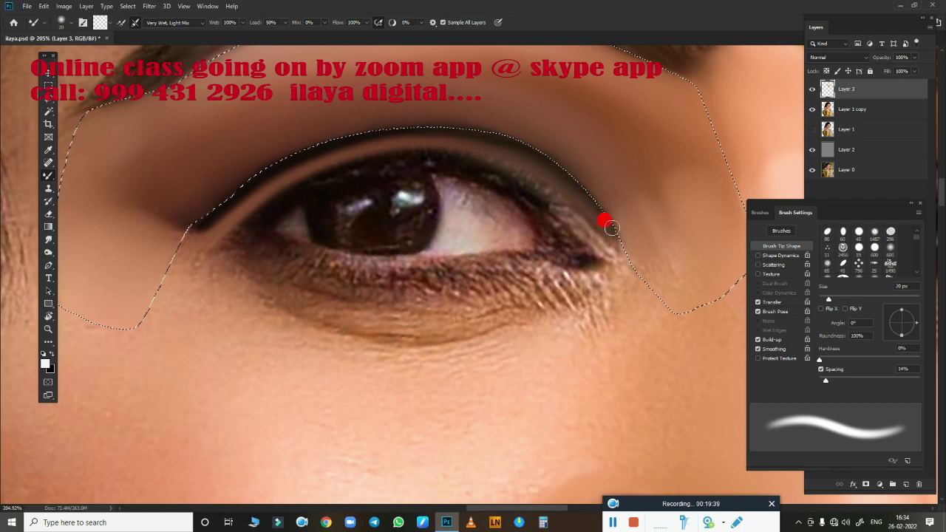
# Paint dark eyeliner along the upper eyelid and soften the skin at the outer corner.
pyautogui.press('.')
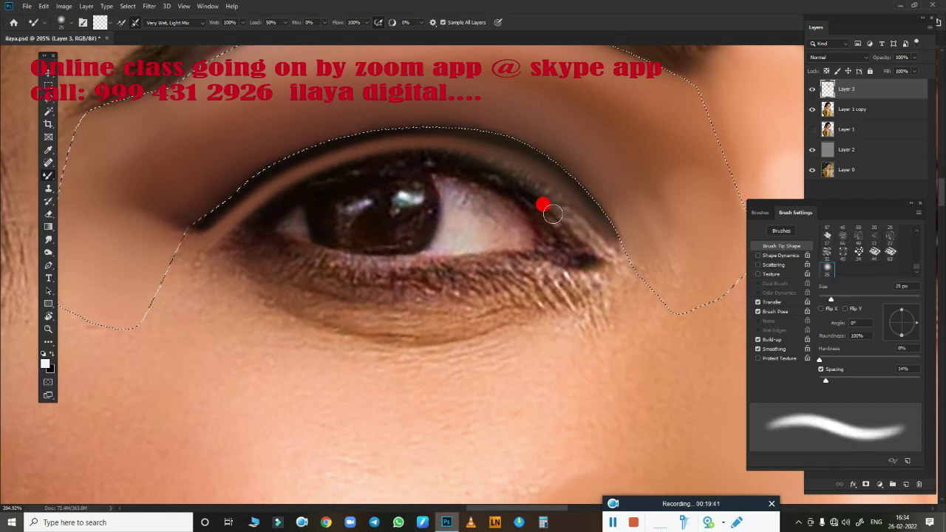
pyautogui.moveTo(592, 241)
pyautogui.mouseDown()
pyautogui.moveTo(556, 198)
pyautogui.moveTo(490, 163)
pyautogui.moveTo(301, 172)
pyautogui.mouseUp()
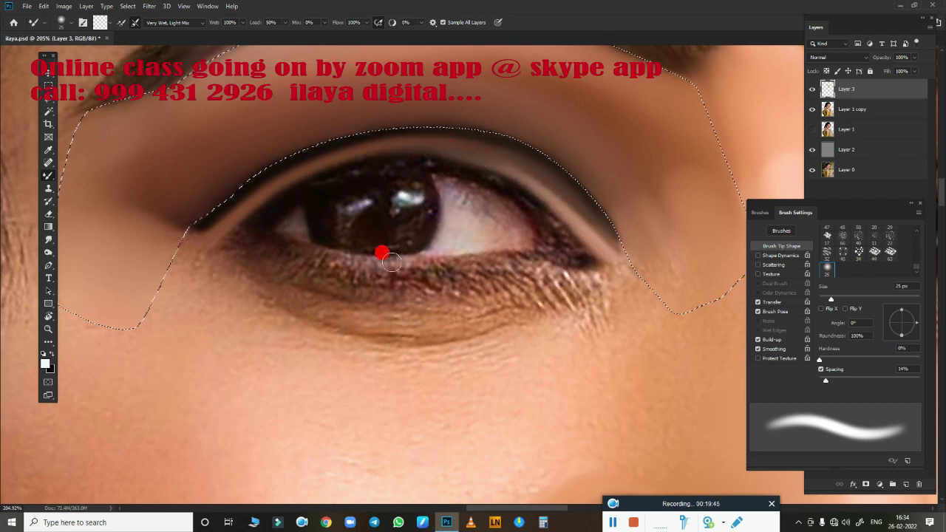
pyautogui.press('.')
pyautogui.press('.')
pyautogui.press('.')
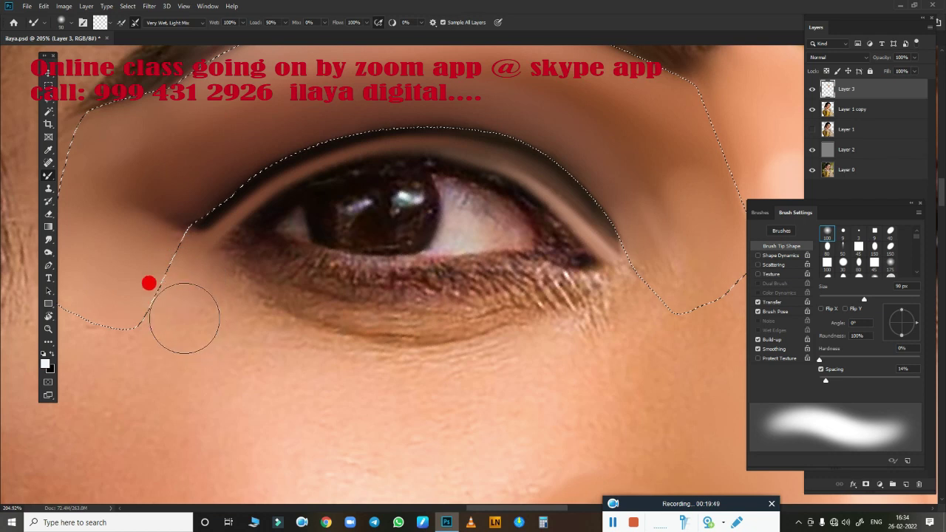
pyautogui.press(']')
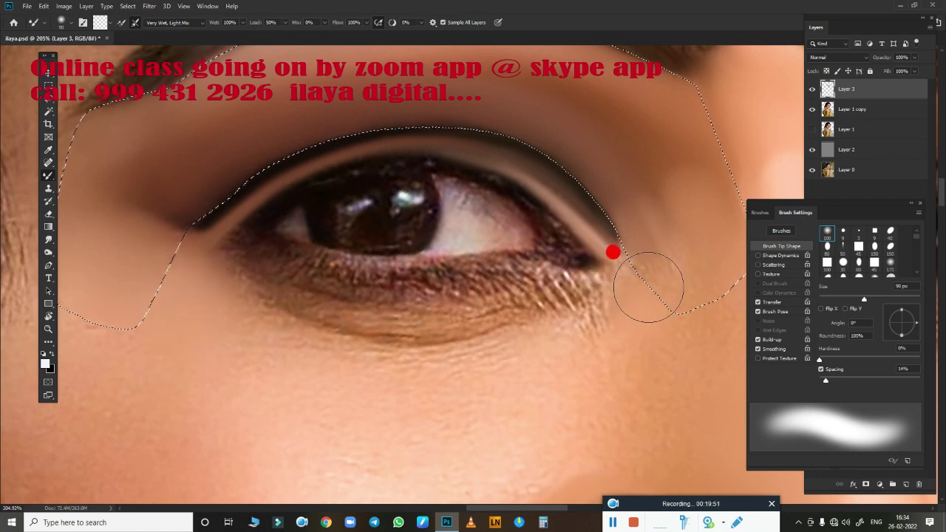
pyautogui.moveTo(651, 280); pyautogui.dragTo(643, 271)
pyautogui.press('[')
# Hide the selection and extend the eyeliner into a darker tail past the outer corner.
pyautogui.hotkey('ctrl', 'h')
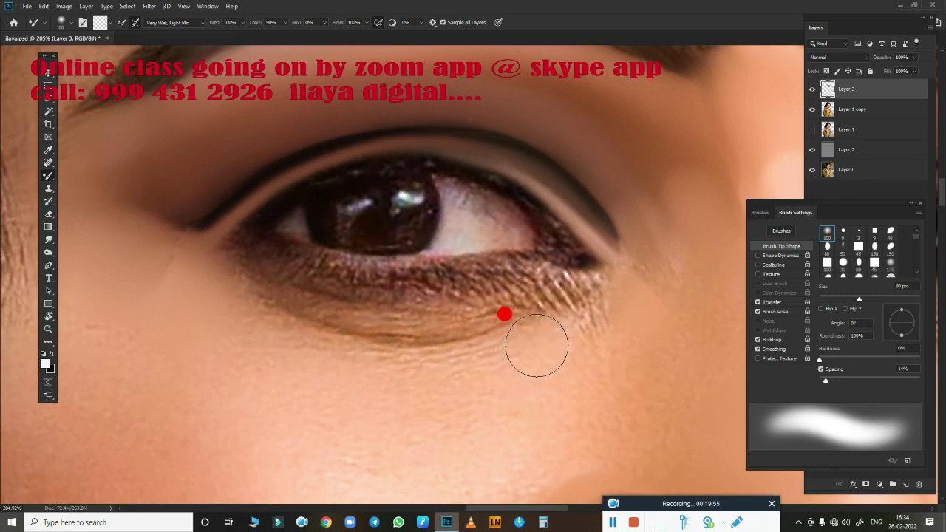
pyautogui.press(',')
pyautogui.press(',')
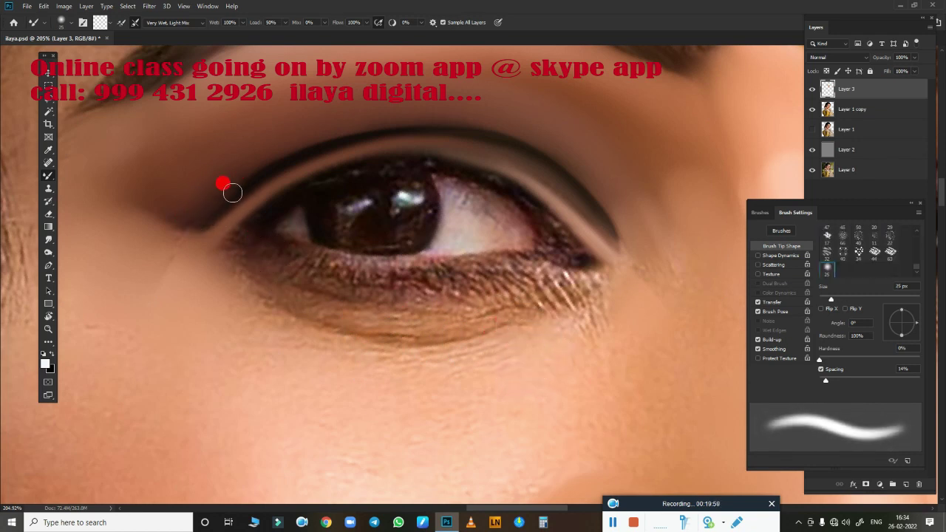
pyautogui.moveTo(206, 215); pyautogui.dragTo(317, 149)
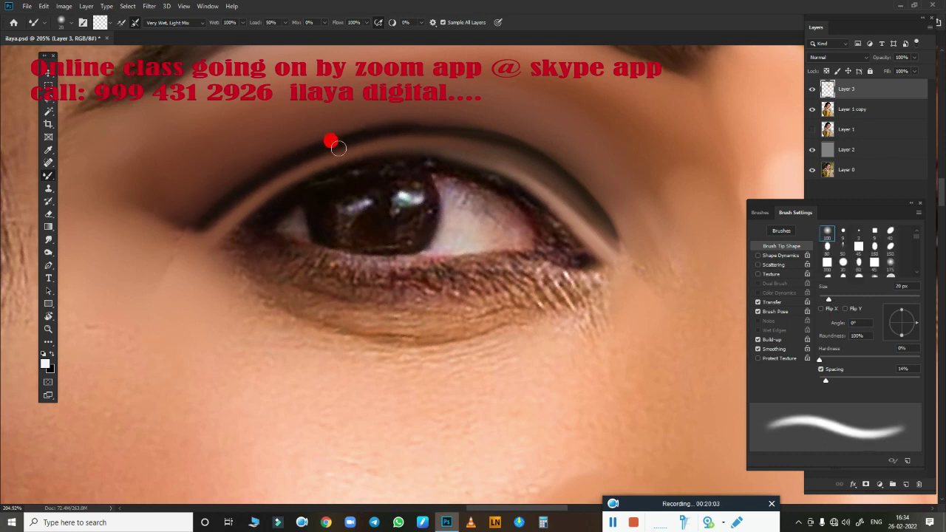
pyautogui.press('.')
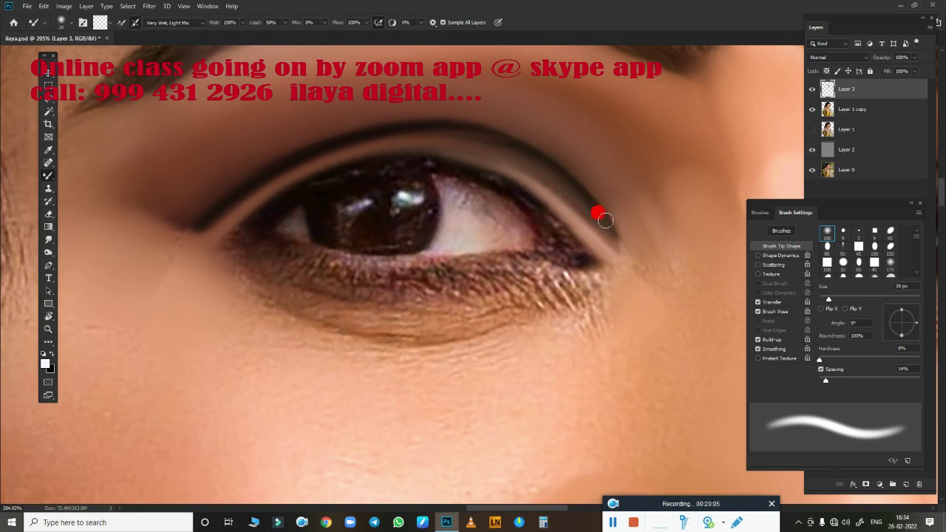
pyautogui.moveTo(596, 205); pyautogui.dragTo(623, 238)
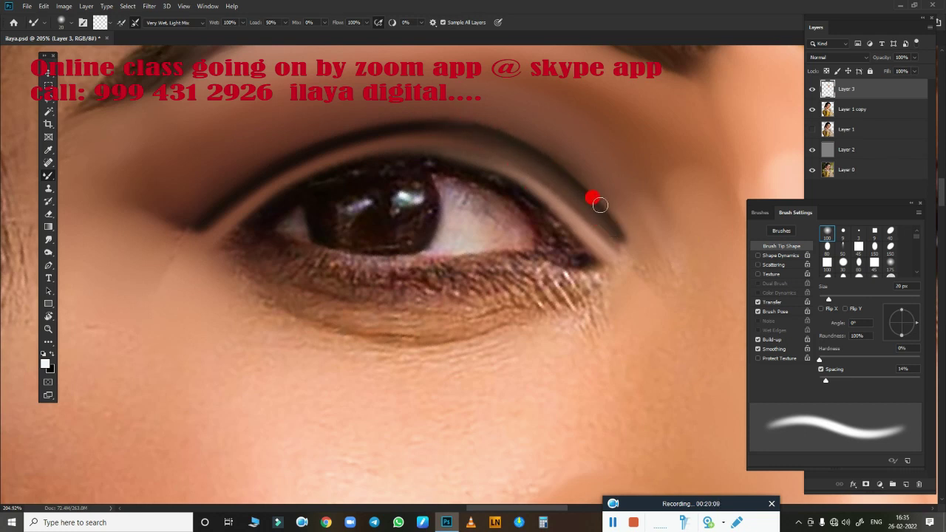
pyautogui.press('r')
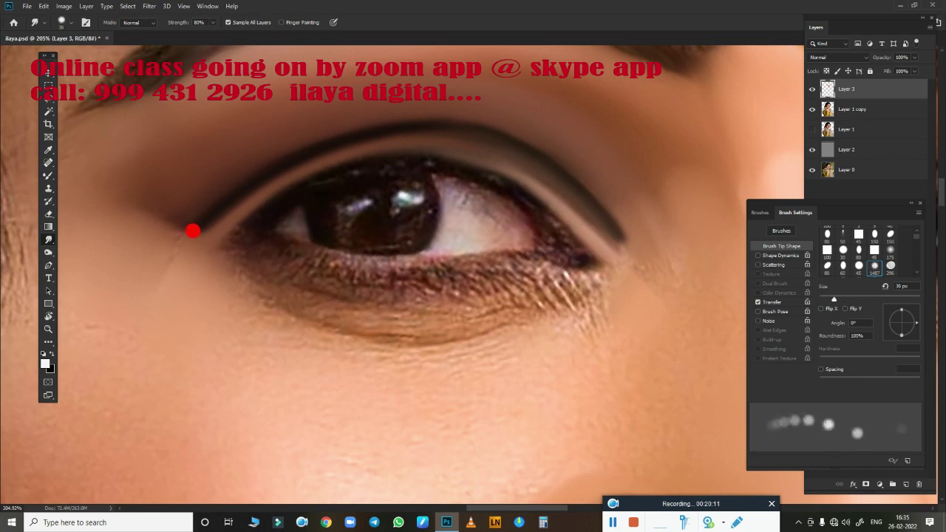
# Smudge the skin at the eye corners, adjusting the brush between 25 and 45 px.
pyautogui.moveTo(166, 232); pyautogui.dragTo(144, 169)
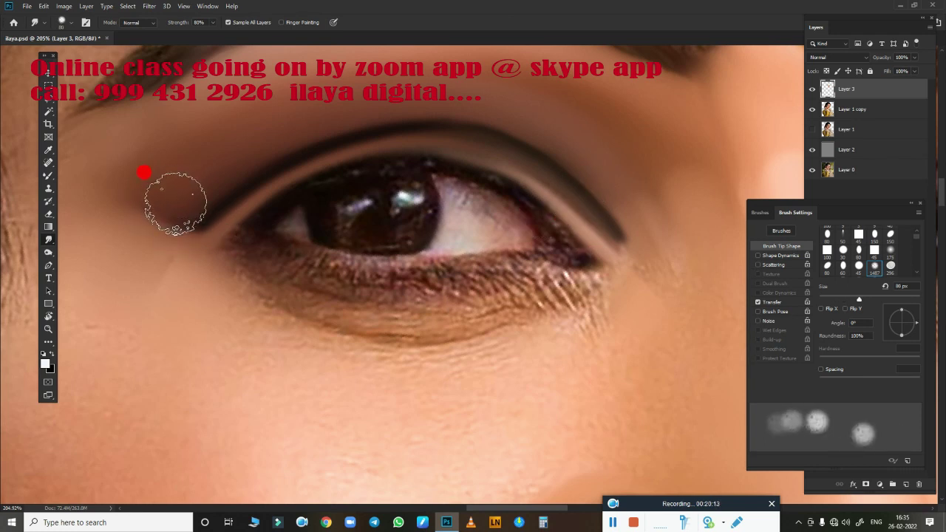
pyautogui.press('[')
pyautogui.press('[')
pyautogui.press('[')
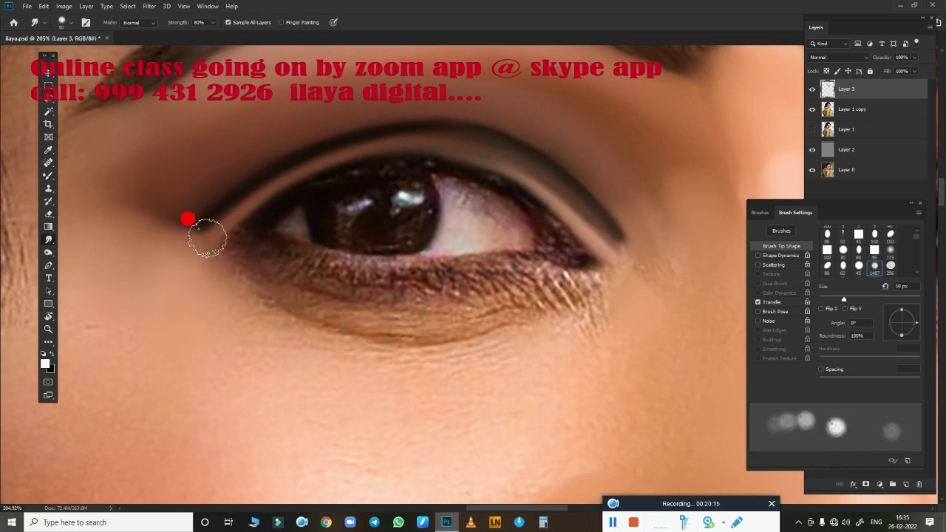
pyautogui.press('[')
pyautogui.press('[')
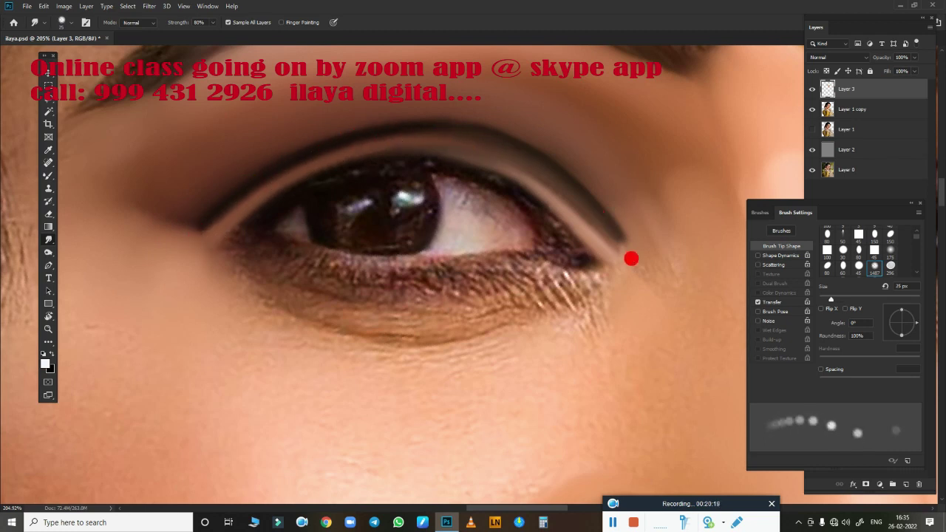
pyautogui.press(']')
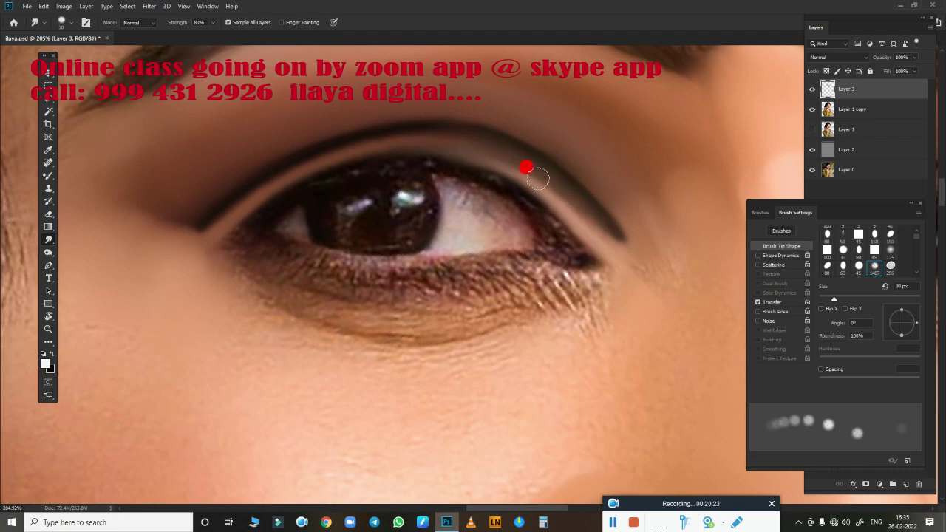
pyautogui.press(']')
pyautogui.press(']')
pyautogui.press(']')
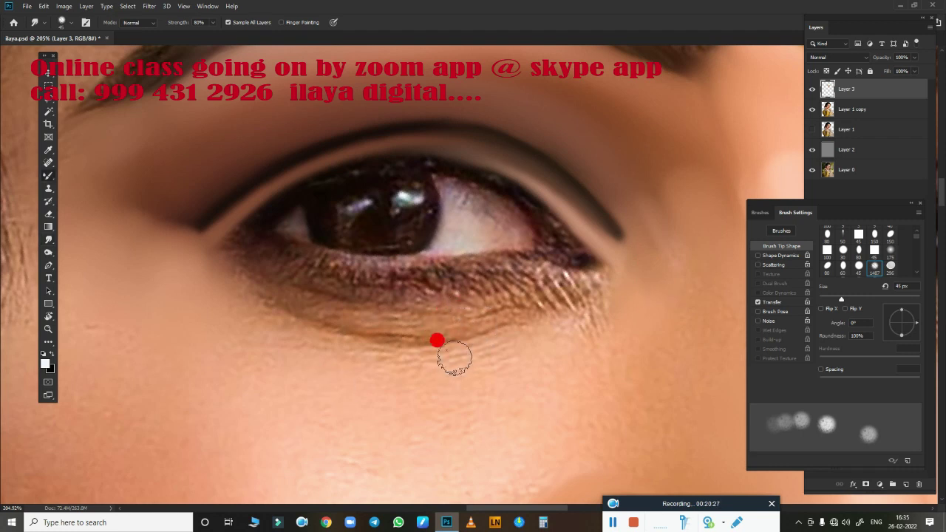
# Blend the skin and lash line along the lower eyelid with a 15 px Mixer Brush.
pyautogui.press('b')
pyautogui.press('[')
pyautogui.press('[')
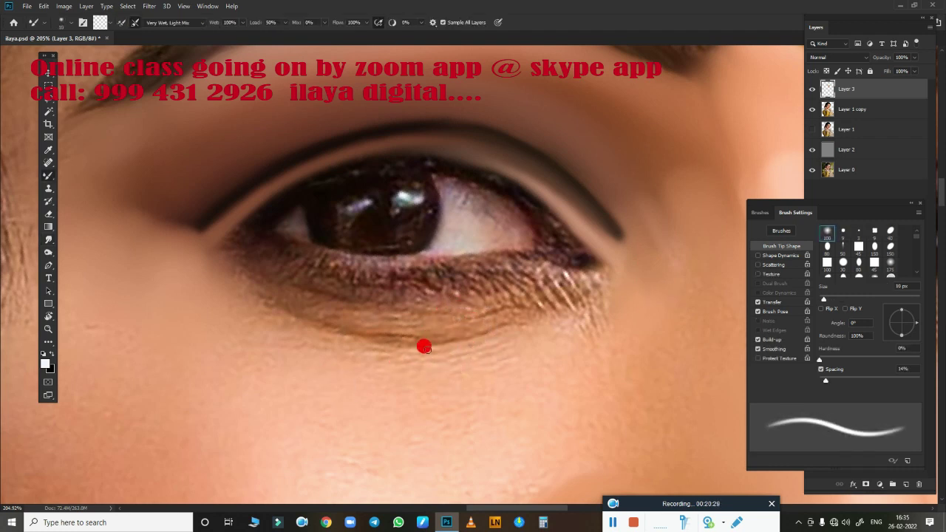
pyautogui.press(']')
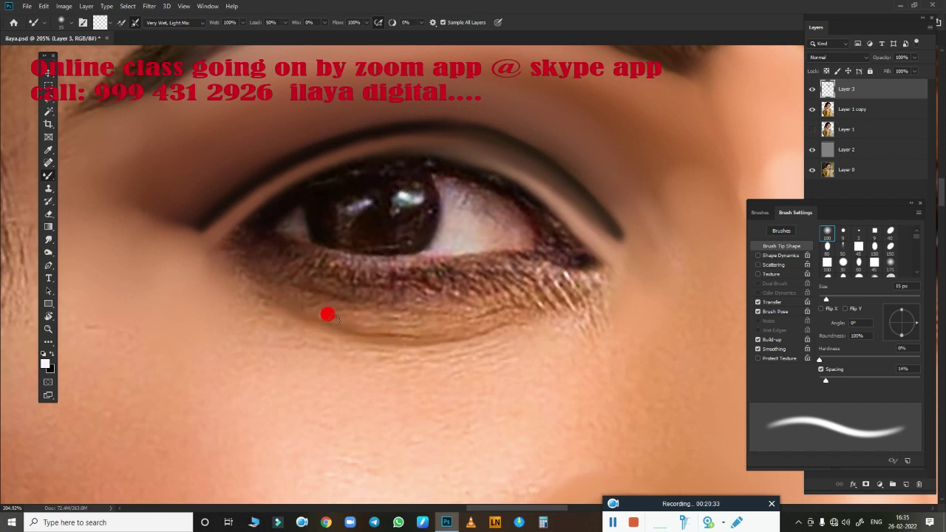
pyautogui.moveTo(413, 336); pyautogui.dragTo(519, 306)
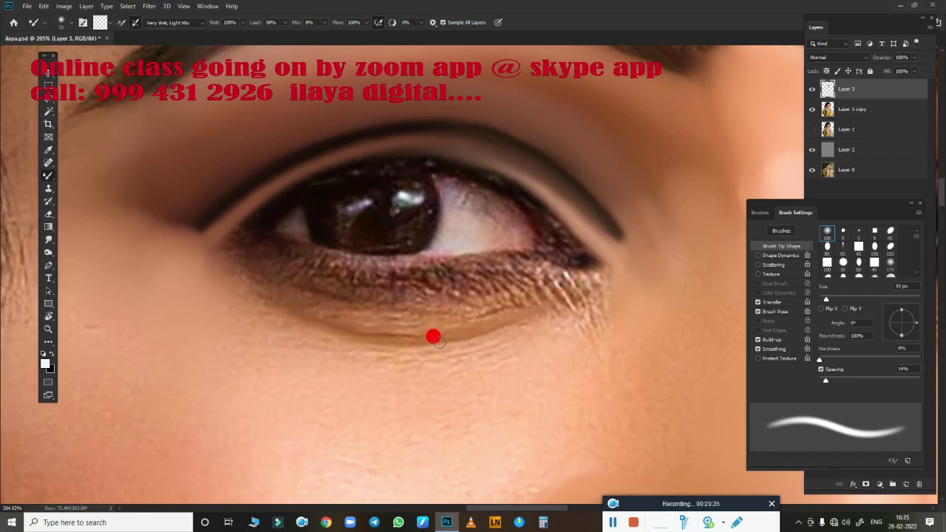
pyautogui.moveTo(438, 341)
pyautogui.mouseDown()
pyautogui.moveTo(319, 324)
pyautogui.moveTo(243, 297)
pyautogui.mouseUp()
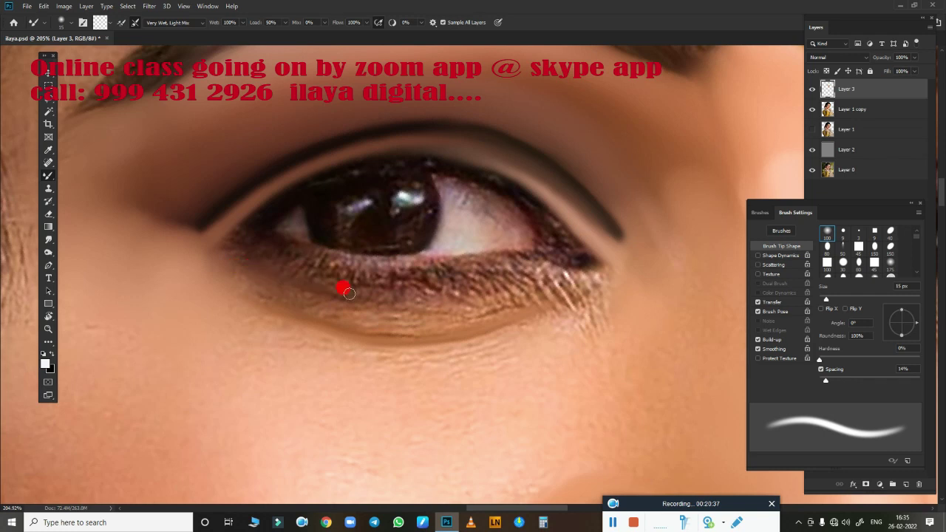
pyautogui.moveTo(412, 303)
pyautogui.mouseDown()
pyautogui.moveTo(535, 271)
pyautogui.moveTo(541, 300)
pyautogui.moveTo(574, 289)
pyautogui.mouseUp()
# Rotate and zoom the view, then smudge the shadow under the lower lid into a soft curve.
pyautogui.press('r')
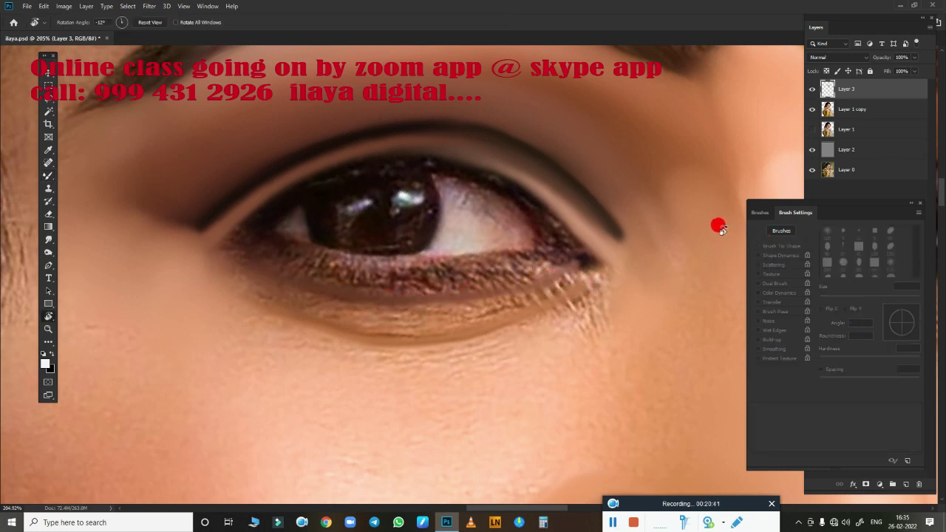
pyautogui.moveTo(718, 222)
pyautogui.mouseDown()
pyautogui.moveTo(718, 200)
pyautogui.moveTo(650, 303)
pyautogui.moveTo(690, 259)
pyautogui.mouseUp()
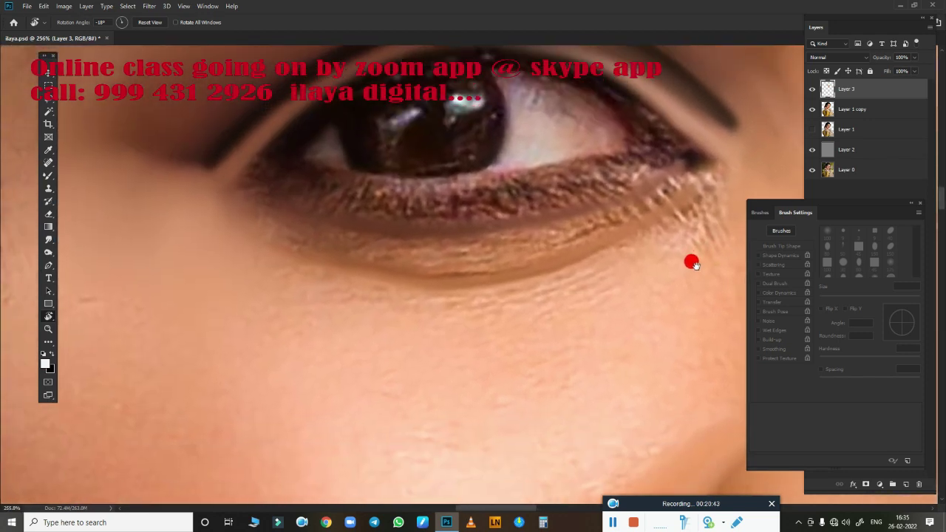
pyautogui.scroll(2, 690, 259)
pyautogui.press('b')
pyautogui.moveTo(554, 314)
pyautogui.mouseDown()
pyautogui.moveTo(555, 295)
pyautogui.moveTo(295, 266)
pyautogui.moveTo(226, 217)
pyautogui.moveTo(232, 231)
pyautogui.moveTo(429, 246)
pyautogui.mouseUp()
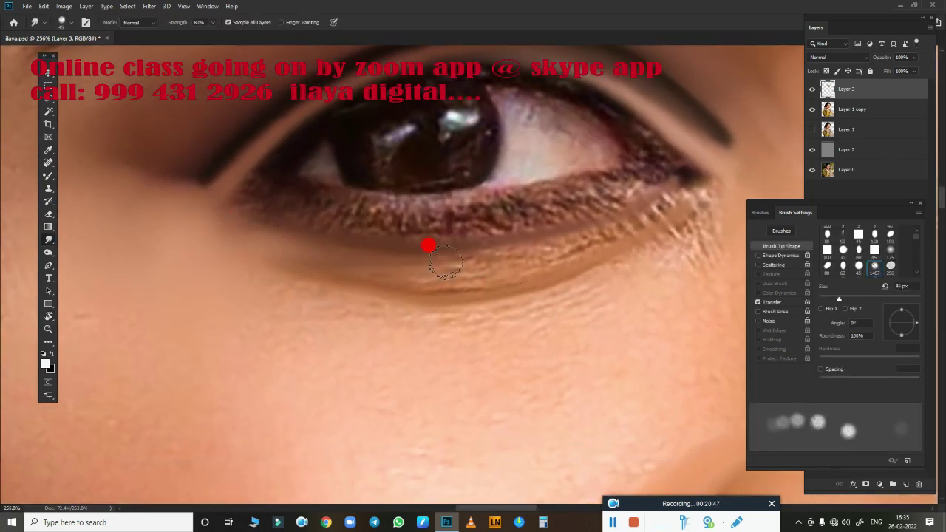
pyautogui.moveTo(386, 272)
pyautogui.mouseDown()
pyautogui.moveTo(518, 259)
pyautogui.moveTo(561, 249)
pyautogui.moveTo(569, 234)
pyautogui.moveTo(596, 241)
pyautogui.moveTo(672, 195)
pyautogui.moveTo(566, 249)
pyautogui.moveTo(600, 235)
pyautogui.moveTo(559, 262)
pyautogui.moveTo(420, 291)
pyautogui.moveTo(414, 279)
pyautogui.moveTo(294, 266)
pyautogui.moveTo(473, 275)
pyautogui.moveTo(685, 199)
pyautogui.moveTo(496, 293)
pyautogui.moveTo(369, 289)
pyautogui.moveTo(289, 271)
pyautogui.moveTo(219, 217)
pyautogui.moveTo(344, 228)
pyautogui.moveTo(281, 213)
pyautogui.moveTo(378, 221)
pyautogui.moveTo(612, 194)
pyautogui.moveTo(370, 250)
pyautogui.moveTo(285, 214)
pyautogui.moveTo(361, 224)
pyautogui.moveTo(342, 238)
pyautogui.moveTo(442, 228)
pyautogui.moveTo(448, 239)
pyautogui.moveTo(561, 220)
pyautogui.moveTo(217, 274)
pyautogui.moveTo(239, 259)
pyautogui.moveTo(277, 258)
pyautogui.moveTo(233, 258)
pyautogui.moveTo(228, 221)
pyautogui.moveTo(245, 218)
pyautogui.moveTo(360, 302)
pyautogui.moveTo(359, 253)
pyautogui.moveTo(321, 258)
pyautogui.moveTo(670, 179)
pyautogui.moveTo(342, 323)
pyautogui.moveTo(247, 315)
pyautogui.moveTo(219, 283)
pyautogui.moveTo(227, 298)
pyautogui.moveTo(491, 296)
pyautogui.moveTo(660, 226)
pyautogui.moveTo(686, 200)
pyautogui.moveTo(694, 156)
pyautogui.moveTo(648, 251)
pyautogui.moveTo(579, 273)
pyautogui.moveTo(650, 226)
pyautogui.moveTo(519, 301)
pyautogui.moveTo(312, 304)
pyautogui.moveTo(500, 293)
pyautogui.moveTo(670, 203)
pyautogui.moveTo(718, 152)
pyautogui.moveTo(400, 268)
pyautogui.moveTo(517, 260)
pyautogui.moveTo(661, 187)
pyautogui.moveTo(416, 288)
pyautogui.moveTo(245, 243)
pyautogui.moveTo(376, 262)
pyautogui.moveTo(338, 215)
pyautogui.moveTo(574, 184)
pyautogui.moveTo(683, 140)
pyautogui.moveTo(494, 260)
pyautogui.moveTo(419, 360)
pyautogui.moveTo(460, 368)
pyautogui.mouseUp()
pyautogui.press('[')
pyautogui.press('[')
pyautogui.press('[')
pyautogui.press(']')
pyautogui.press(']')
pyautogui.press(']')
pyautogui.press(']')
pyautogui.press(']')
pyautogui.press(']')
pyautogui.press(']')
pyautogui.press(']')
pyautogui.press(']')
pyautogui.press('[')
pyautogui.press('[')
pyautogui.press('[')
pyautogui.press('[')
pyautogui.press('[')
pyautogui.press(']')
pyautogui.press(']')
pyautogui.press(']')
pyautogui.press('[')
pyautogui.press('[')
pyautogui.press('[')
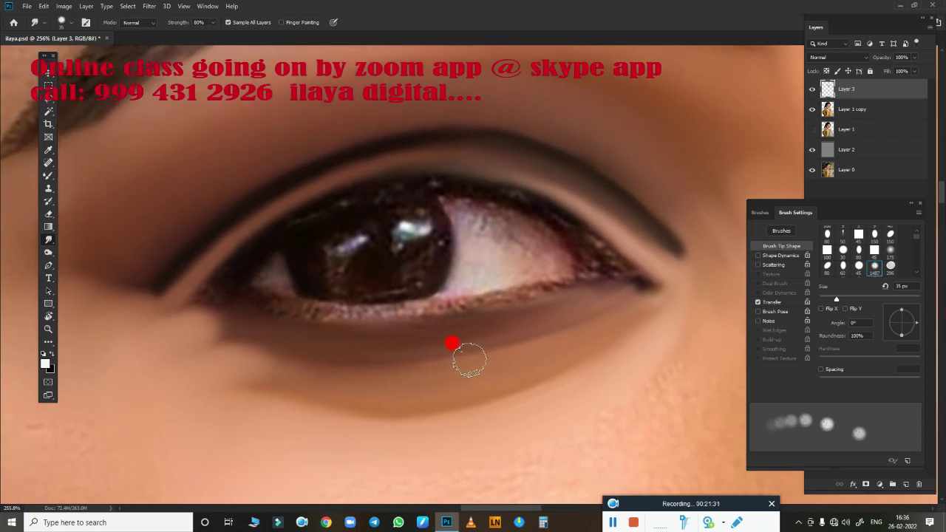
# Blend and brighten the eye white beside the iris with the Mixer Brush.
pyautogui.press('b')
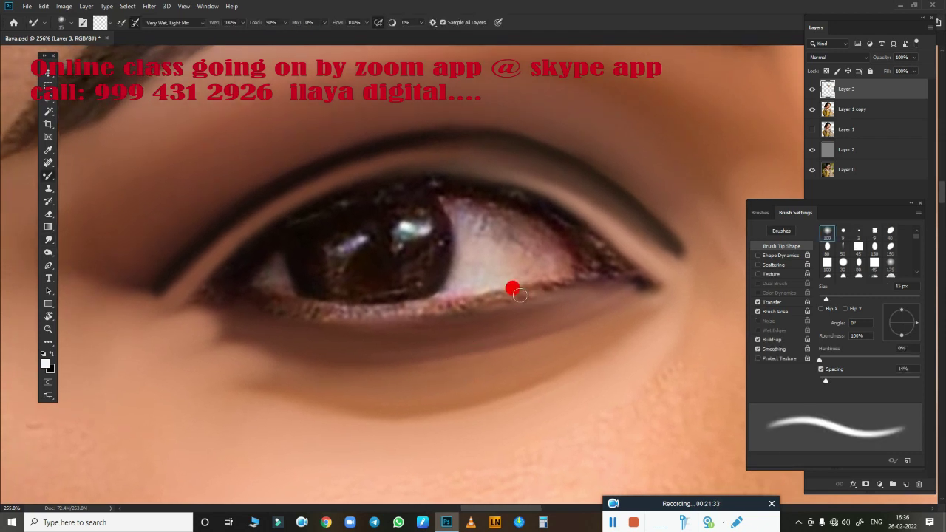
pyautogui.moveTo(519, 295)
pyautogui.mouseDown()
pyautogui.moveTo(467, 251)
pyautogui.moveTo(492, 256)
pyautogui.moveTo(472, 235)
pyautogui.moveTo(465, 244)
pyautogui.mouseUp()
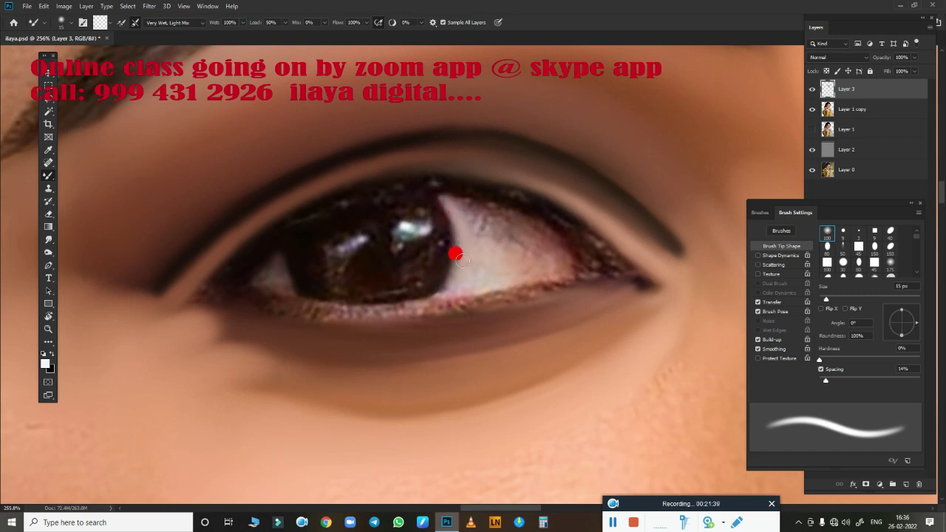
pyautogui.moveTo(449, 264)
pyautogui.mouseDown()
pyautogui.moveTo(437, 283)
pyautogui.moveTo(545, 262)
pyautogui.moveTo(456, 262)
pyautogui.moveTo(458, 215)
pyautogui.moveTo(448, 197)
pyautogui.moveTo(496, 200)
pyautogui.moveTo(554, 228)
pyautogui.moveTo(456, 204)
pyautogui.moveTo(504, 220)
pyautogui.moveTo(480, 205)
pyautogui.moveTo(471, 217)
pyautogui.moveTo(463, 212)
pyautogui.moveTo(501, 227)
pyautogui.moveTo(505, 243)
pyautogui.moveTo(505, 222)
pyautogui.moveTo(554, 239)
pyautogui.moveTo(522, 252)
pyautogui.moveTo(540, 228)
pyautogui.moveTo(539, 255)
pyautogui.mouseUp()
pyautogui.press(']')
pyautogui.press(']')
pyautogui.press('[')
pyautogui.press(']')
# Lighten the upper and lower-right eye white with small 15–20 px strokes.
pyautogui.press('[')
pyautogui.press('[')
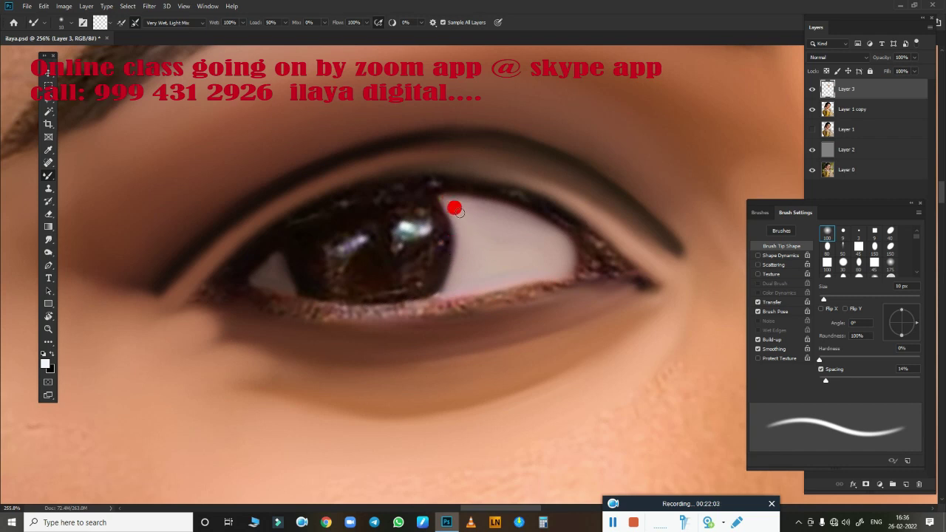
pyautogui.press(']')
pyautogui.moveTo(447, 198)
pyautogui.mouseDown()
pyautogui.moveTo(539, 222)
pyautogui.moveTo(465, 234)
pyautogui.mouseUp()
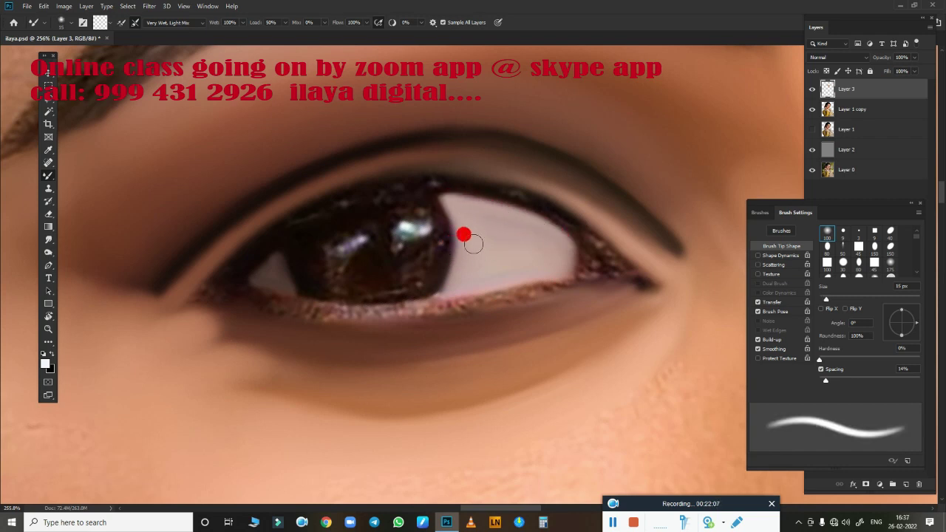
pyautogui.press(']')
pyautogui.moveTo(480, 278); pyautogui.dragTo(563, 250)
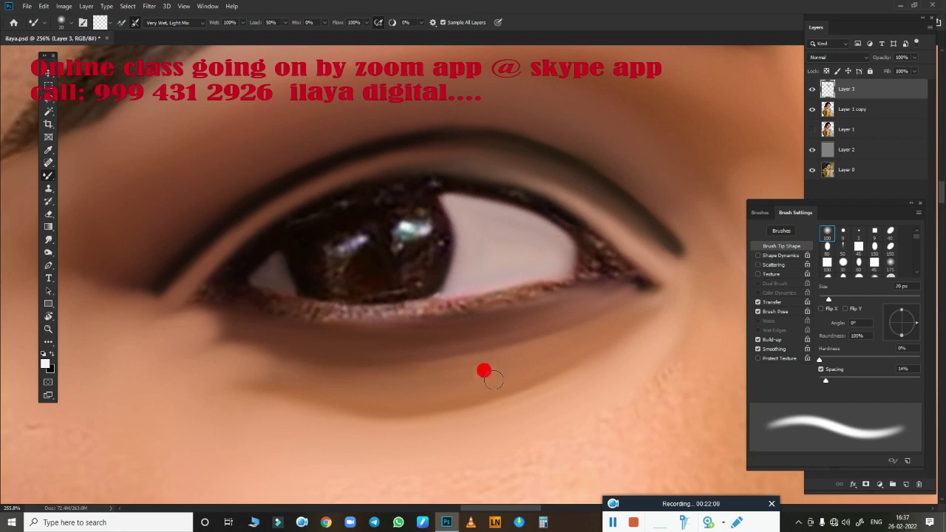
pyautogui.press('p')
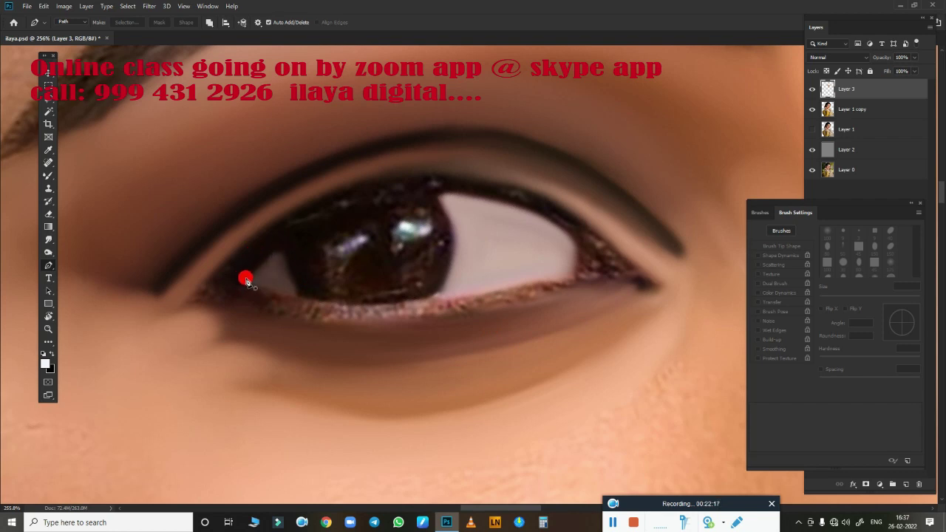
# Trace a closed Pen path around the eye opening along the upper and lower lids.
pyautogui.click(244, 280)
pyautogui.moveTo(601, 261); pyautogui.dragTo(783, 420)
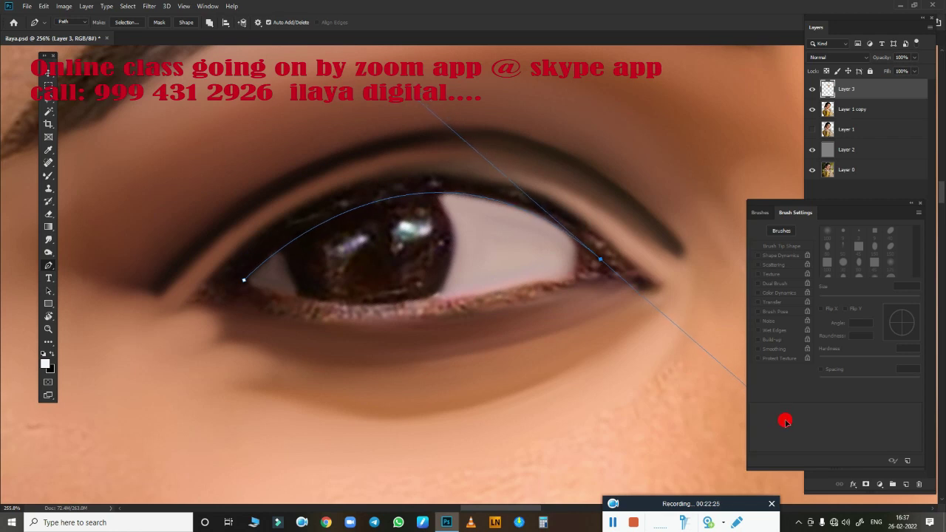
pyautogui.moveTo(787, 421); pyautogui.dragTo(770, 408)
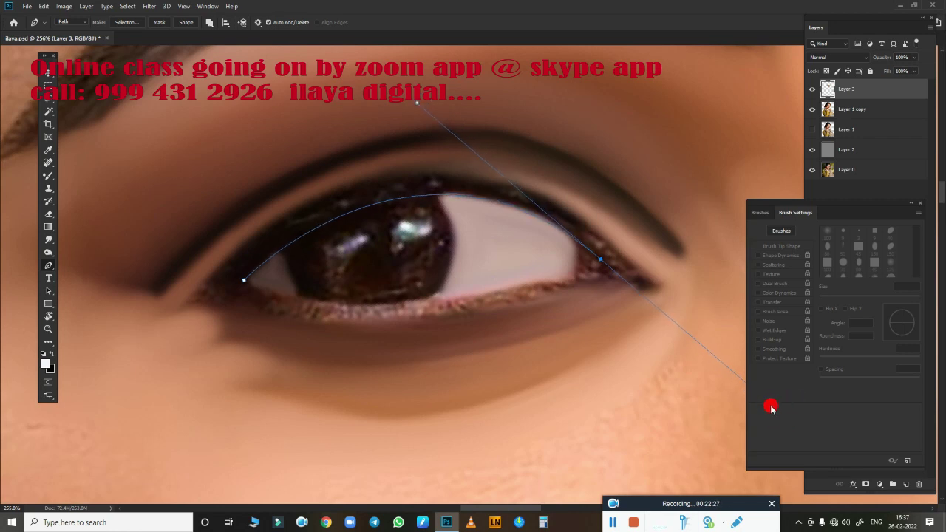
pyautogui.hotkey('ctrl', 'z')
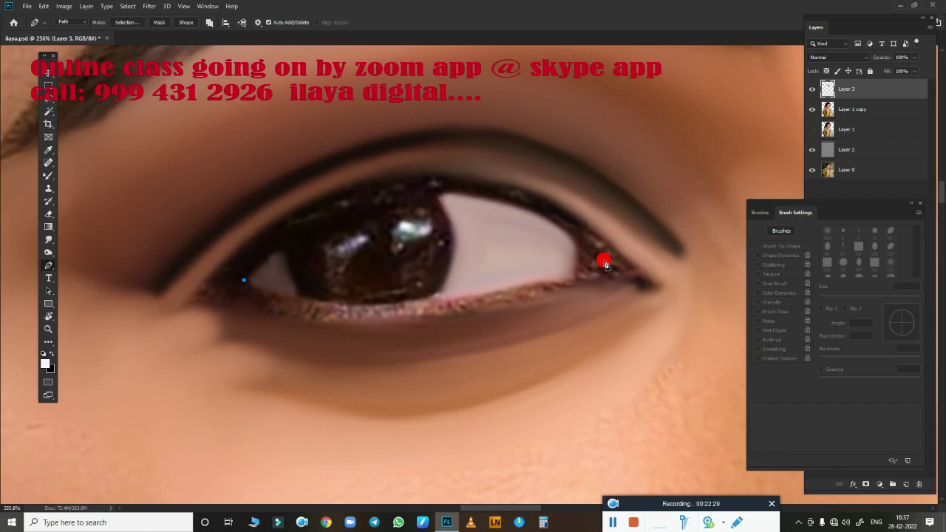
pyautogui.moveTo(604, 261)
pyautogui.mouseDown()
pyautogui.moveTo(802, 420)
pyautogui.moveTo(797, 398)
pyautogui.mouseUp()
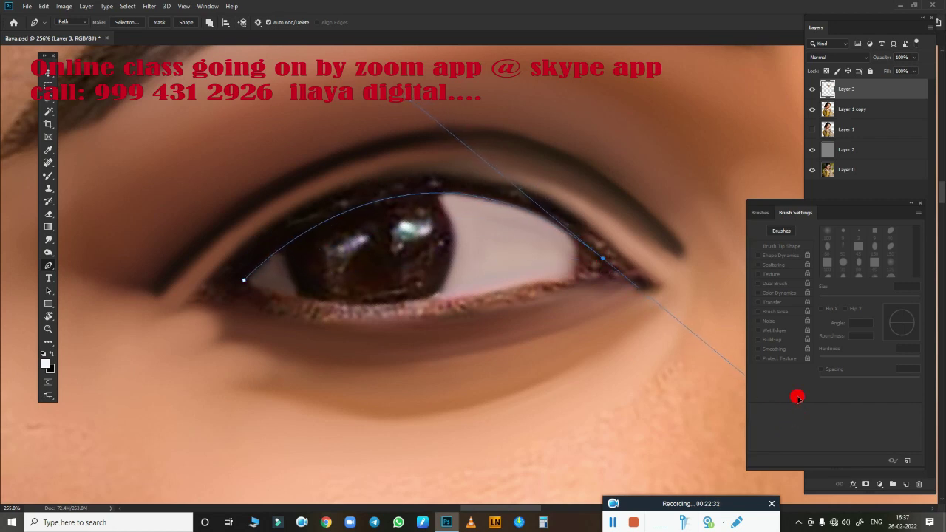
pyautogui.keyDown('alt'); pyautogui.click(604, 261); pyautogui.keyUp('alt')
pyautogui.click(581, 275)
pyautogui.moveTo(245, 281); pyautogui.dragTo(118, 237)
# Turn the eye path into a selection feathered by 2 pixels.
pyautogui.hotkey('ctrl', 'Return')
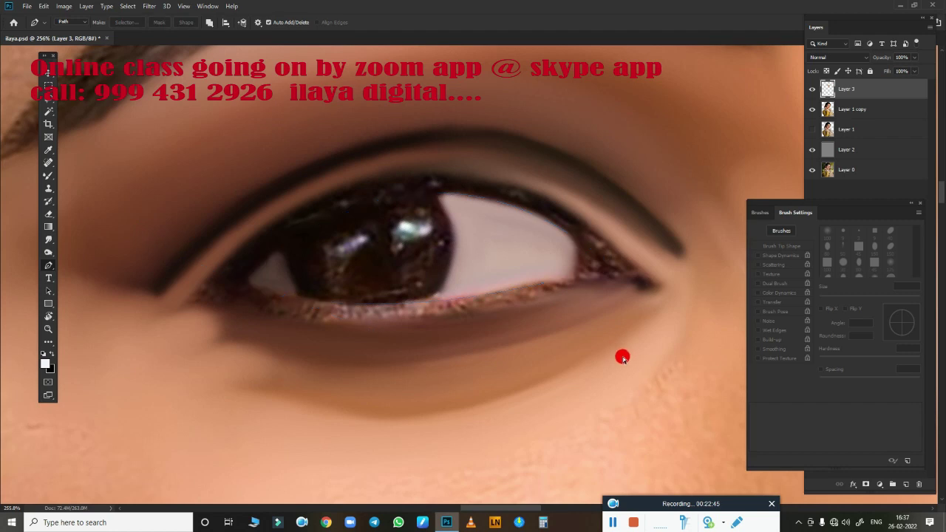
pyautogui.hotkey('shift', 'F5')
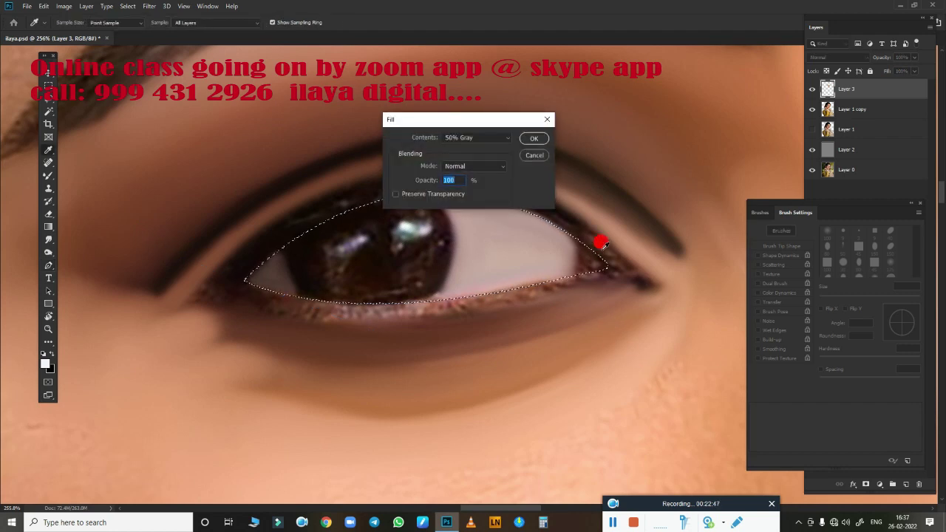
pyautogui.click(547, 119)
pyautogui.hotkey('shift', 'F6')
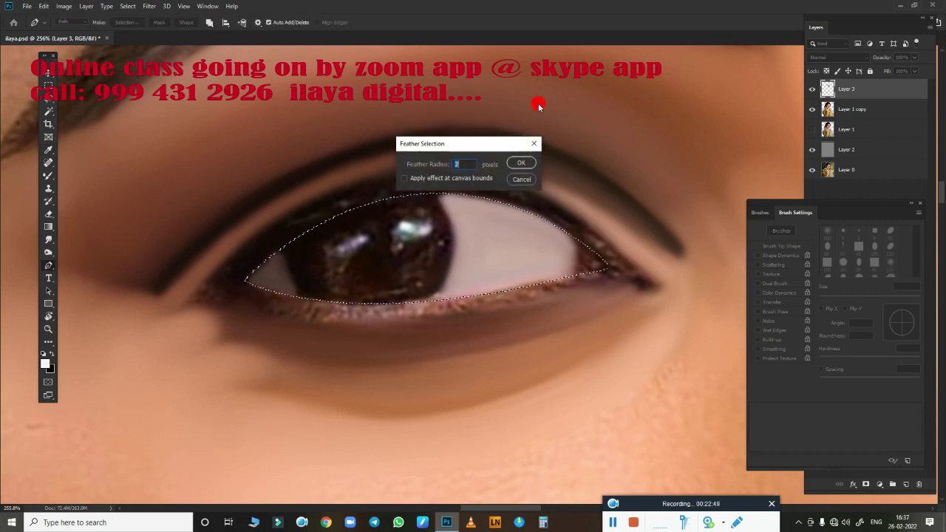
pyautogui.press('Return')
pyautogui.press('r')
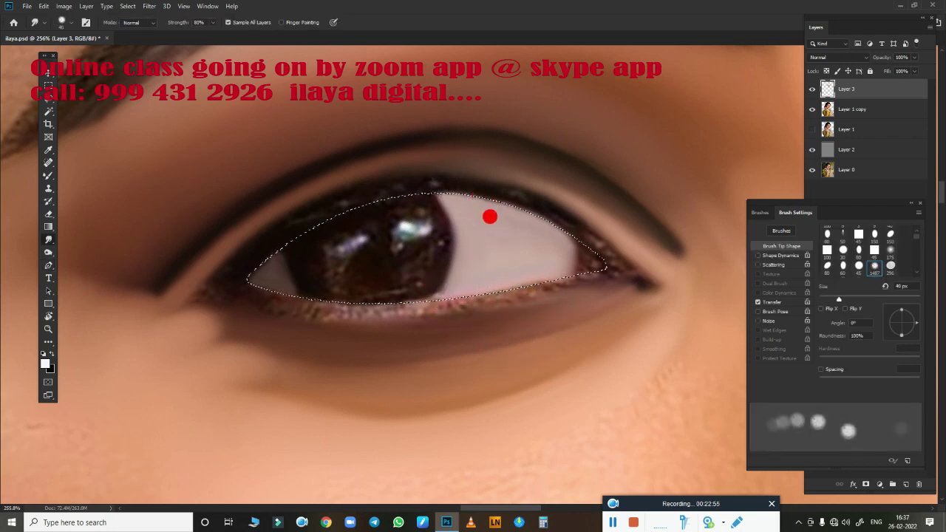
# Smudge the eye white's dark patch and smooth the lower and upper iris edges.
pyautogui.moveTo(466, 211); pyautogui.dragTo(603, 266)
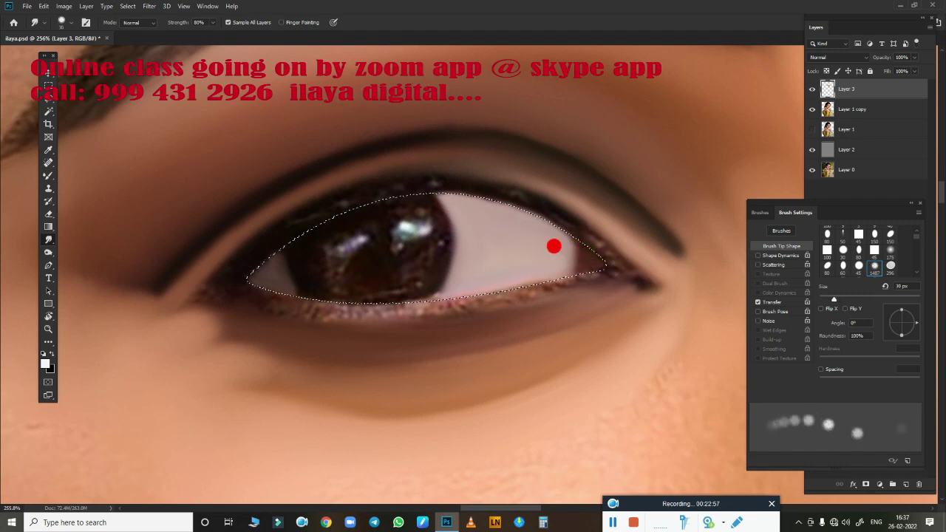
pyautogui.moveTo(553, 246)
pyautogui.mouseDown()
pyautogui.moveTo(526, 232)
pyautogui.moveTo(533, 236)
pyautogui.moveTo(473, 262)
pyautogui.moveTo(519, 255)
pyautogui.moveTo(437, 288)
pyautogui.moveTo(262, 271)
pyautogui.moveTo(272, 281)
pyautogui.moveTo(270, 247)
pyautogui.moveTo(303, 267)
pyautogui.moveTo(295, 253)
pyautogui.mouseUp()
pyautogui.press(']')
pyautogui.press('[')
pyautogui.press('[')
pyautogui.moveTo(340, 287)
pyautogui.mouseDown()
pyautogui.moveTo(317, 275)
pyautogui.moveTo(397, 281)
pyautogui.mouseUp()
pyautogui.moveTo(422, 200)
pyautogui.mouseDown()
pyautogui.moveTo(383, 207)
pyautogui.moveTo(446, 223)
pyautogui.moveTo(437, 281)
pyautogui.moveTo(409, 279)
pyautogui.moveTo(426, 230)
pyautogui.moveTo(433, 245)
pyautogui.moveTo(412, 255)
pyautogui.moveTo(420, 252)
pyautogui.moveTo(377, 244)
pyautogui.moveTo(395, 254)
pyautogui.moveTo(415, 224)
pyautogui.moveTo(396, 214)
pyautogui.mouseUp()
# Soften the iris highlights and smooth the iris along the upper eyelid edge.
pyautogui.press('[')
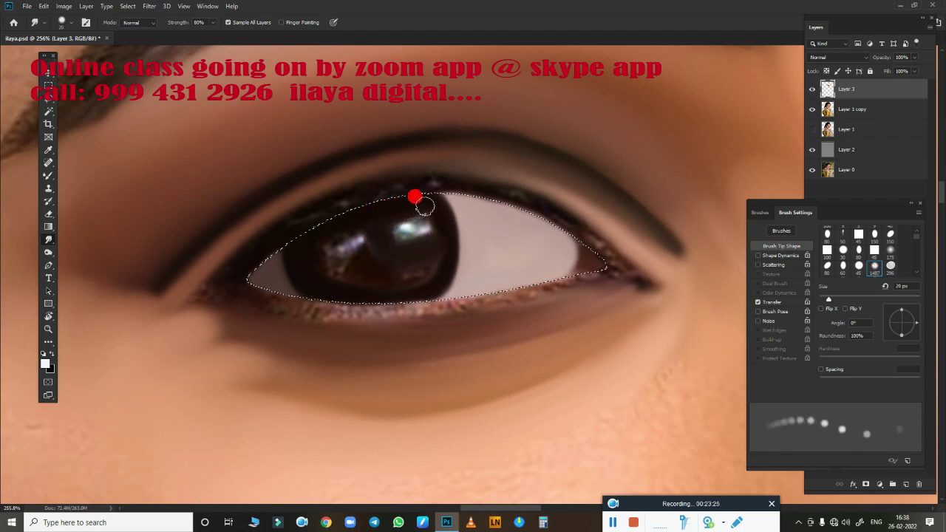
pyautogui.press(']')
pyautogui.moveTo(351, 258)
pyautogui.mouseDown()
pyautogui.moveTo(317, 256)
pyautogui.moveTo(333, 270)
pyautogui.moveTo(369, 231)
pyautogui.moveTo(338, 274)
pyautogui.moveTo(370, 260)
pyautogui.moveTo(327, 276)
pyautogui.moveTo(353, 271)
pyautogui.moveTo(370, 283)
pyautogui.moveTo(330, 283)
pyautogui.moveTo(363, 289)
pyautogui.moveTo(447, 255)
pyautogui.moveTo(414, 242)
pyautogui.moveTo(370, 254)
pyautogui.moveTo(384, 249)
pyautogui.moveTo(365, 288)
pyautogui.moveTo(429, 252)
pyautogui.moveTo(387, 271)
pyautogui.moveTo(403, 262)
pyautogui.moveTo(407, 270)
pyautogui.moveTo(361, 259)
pyautogui.moveTo(391, 218)
pyautogui.moveTo(418, 220)
pyautogui.moveTo(412, 213)
pyautogui.moveTo(422, 247)
pyautogui.moveTo(344, 237)
pyautogui.mouseUp()
pyautogui.press(']')
pyautogui.press('[')
pyautogui.press('[')
pyautogui.press('[')
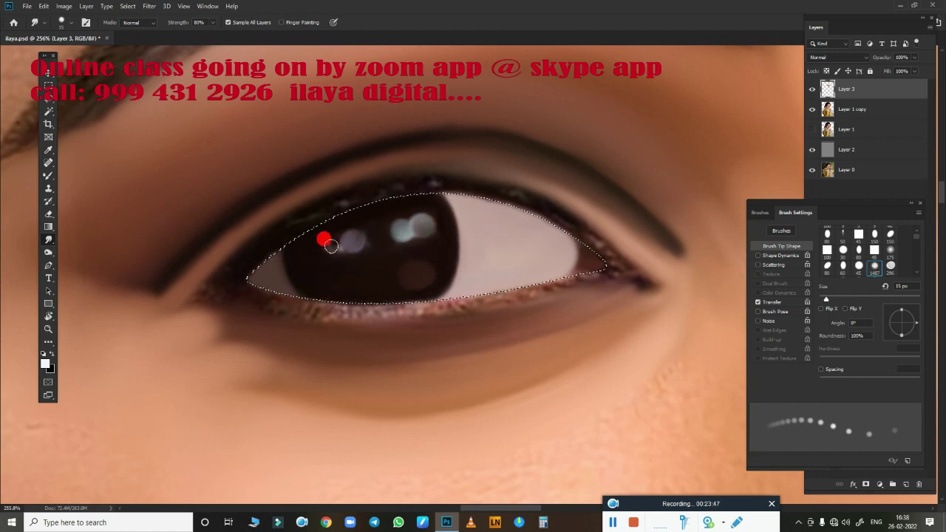
pyautogui.press(']')
pyautogui.moveTo(406, 211)
pyautogui.mouseDown()
pyautogui.moveTo(370, 223)
pyautogui.moveTo(369, 247)
pyautogui.moveTo(457, 232)
pyautogui.moveTo(215, 332)
pyautogui.moveTo(391, 291)
pyautogui.moveTo(465, 235)
pyautogui.moveTo(454, 241)
pyautogui.moveTo(467, 204)
pyautogui.mouseUp()
pyautogui.press(']')
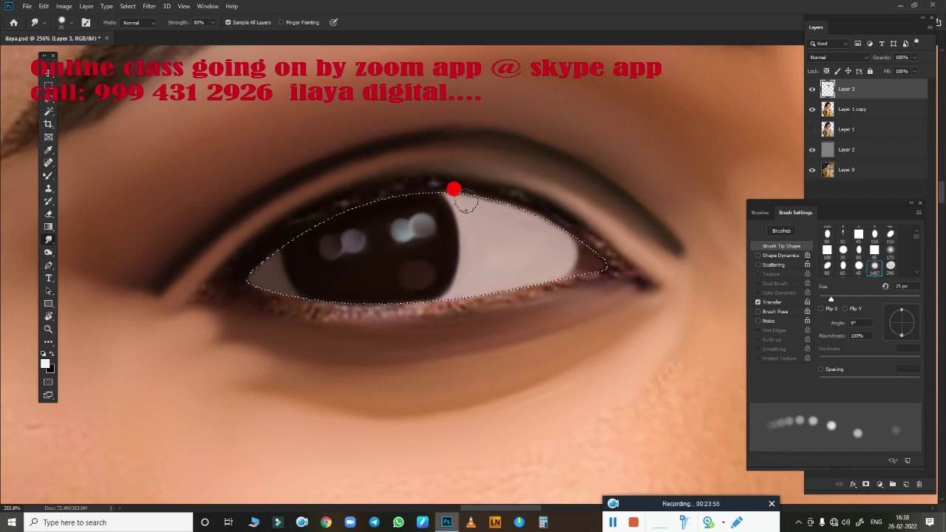
# Blend the outer corner, upper eyelid and skin below the eye with a 25 px Mixer Brush.
pyautogui.press('b')
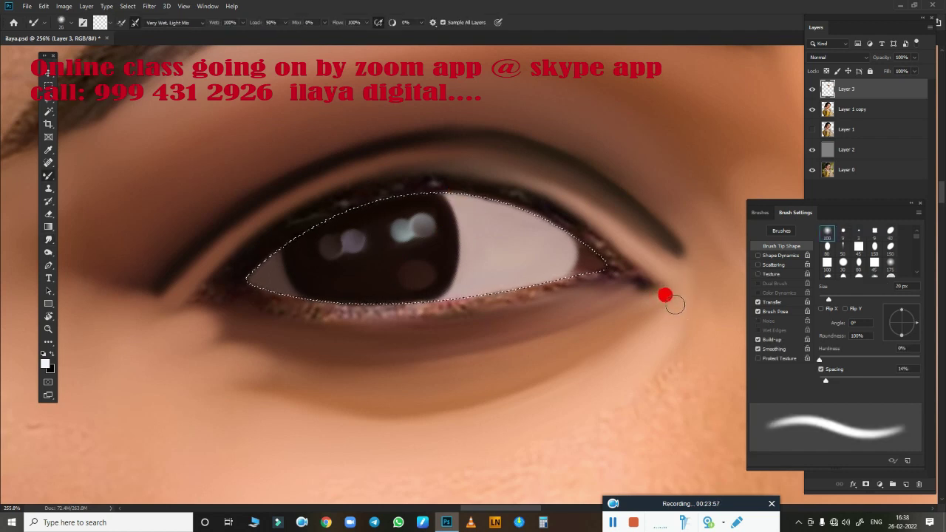
pyautogui.moveTo(675, 305); pyautogui.dragTo(662, 287)
pyautogui.moveTo(555, 191); pyautogui.dragTo(461, 209)
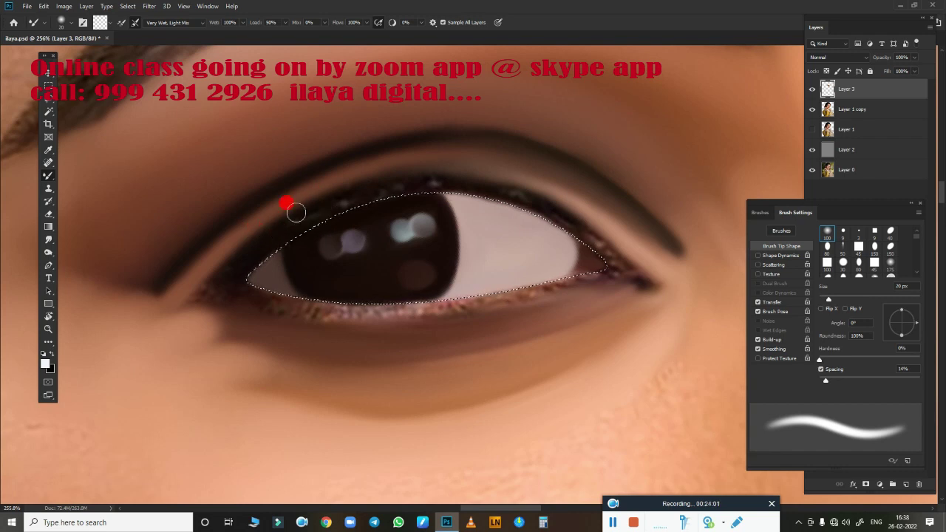
pyautogui.press(']')
pyautogui.moveTo(296, 213); pyautogui.dragTo(249, 257)
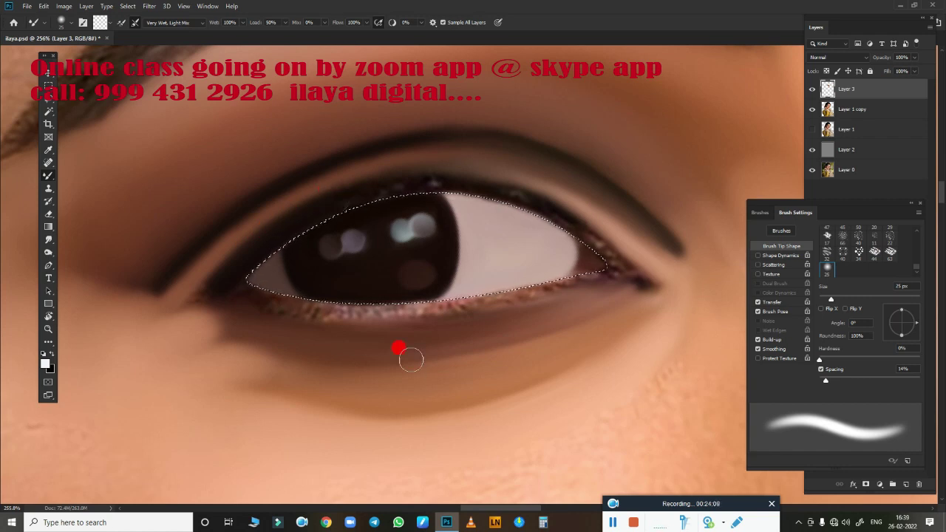
pyautogui.moveTo(411, 359); pyautogui.dragTo(323, 227)
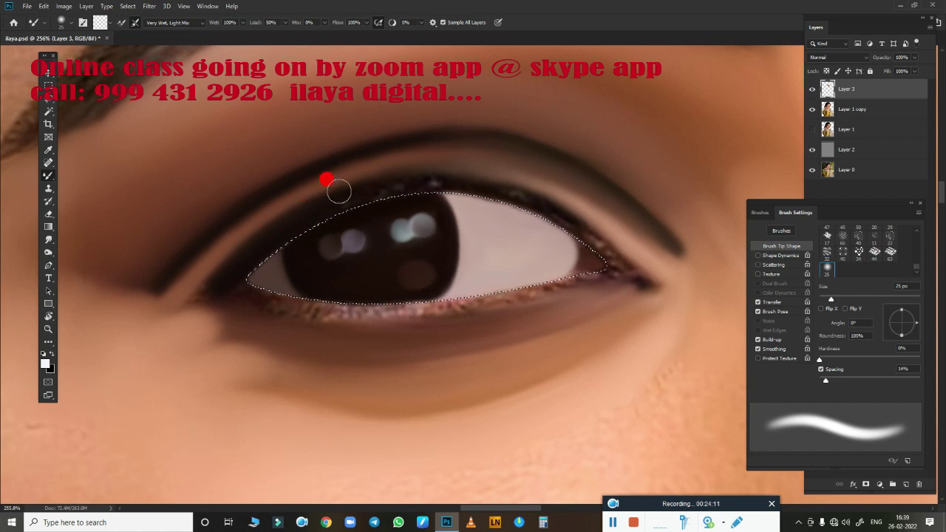
pyautogui.moveTo(339, 191); pyautogui.dragTo(313, 207)
pyautogui.moveTo(333, 242); pyautogui.dragTo(457, 386)
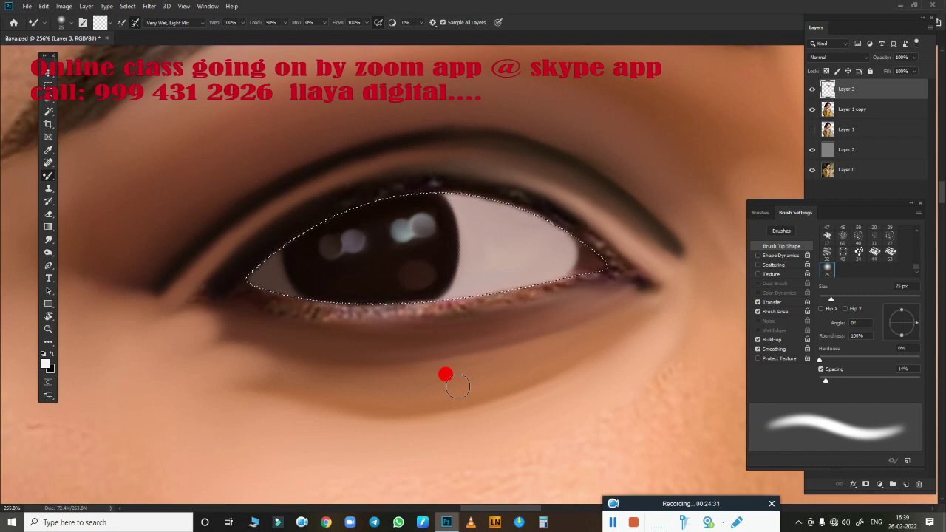
# Blend the lower lid back and forth with a 20 px Mixer Brush.
pyautogui.press(']')
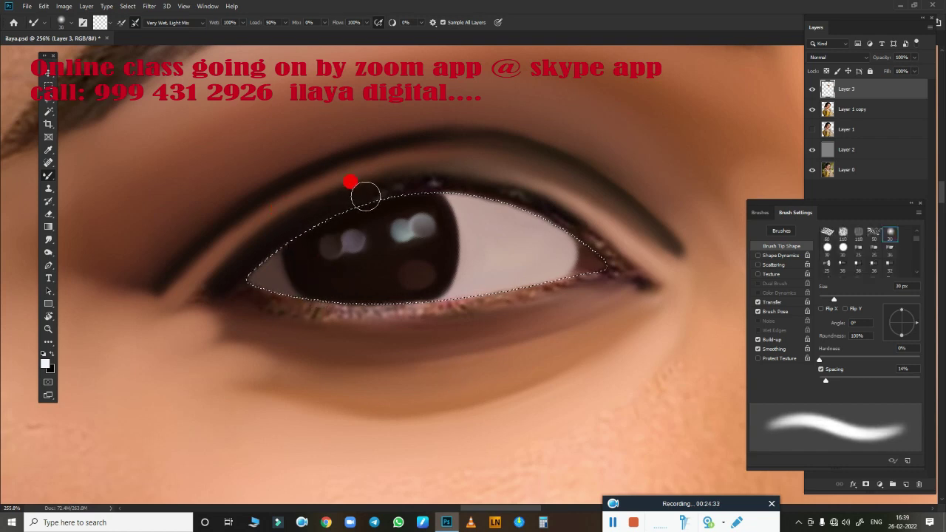
pyautogui.press('[')
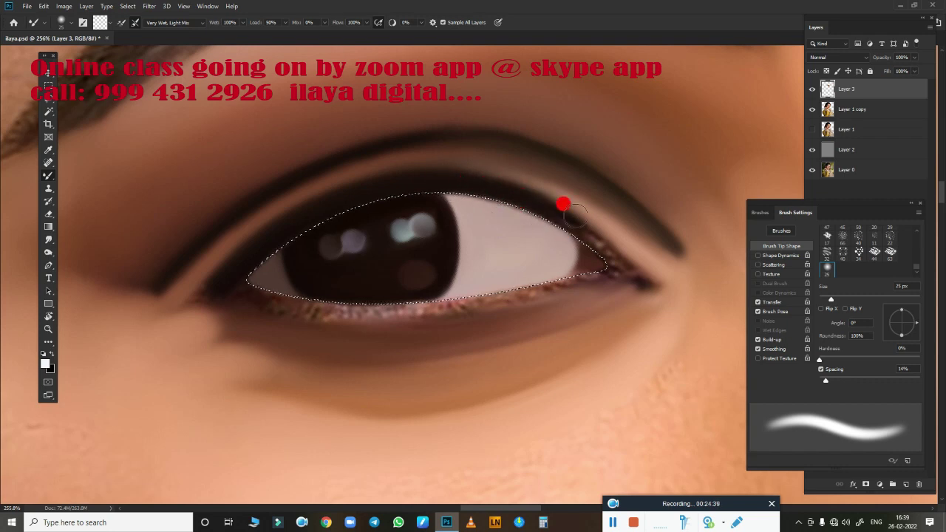
pyautogui.press('[')
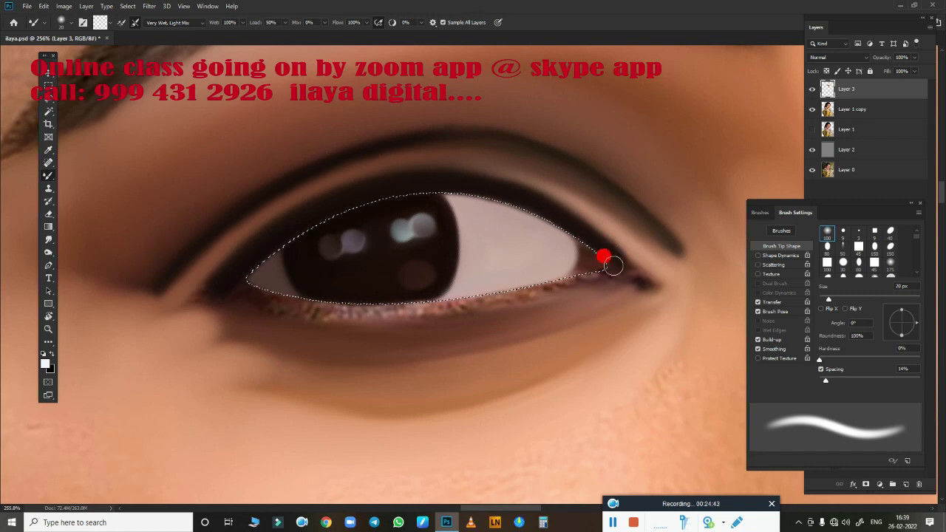
pyautogui.press('[')
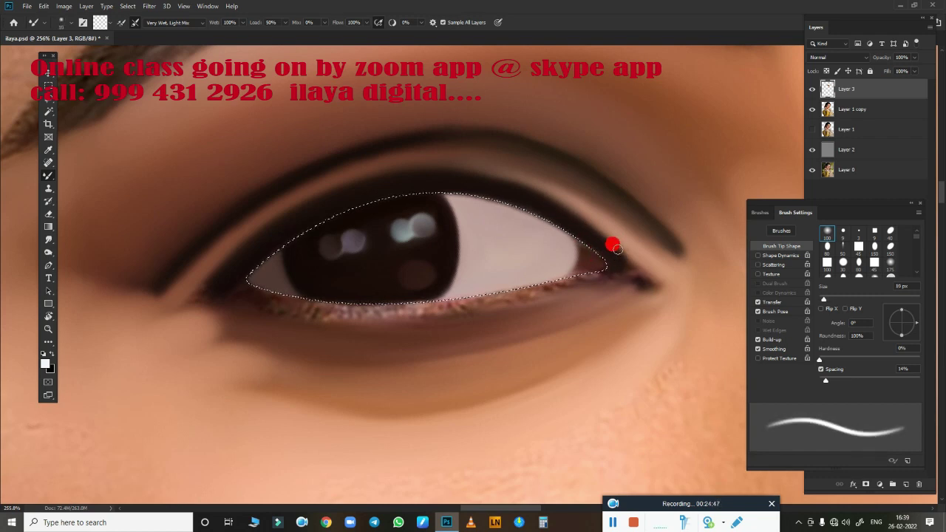
pyautogui.press(']')
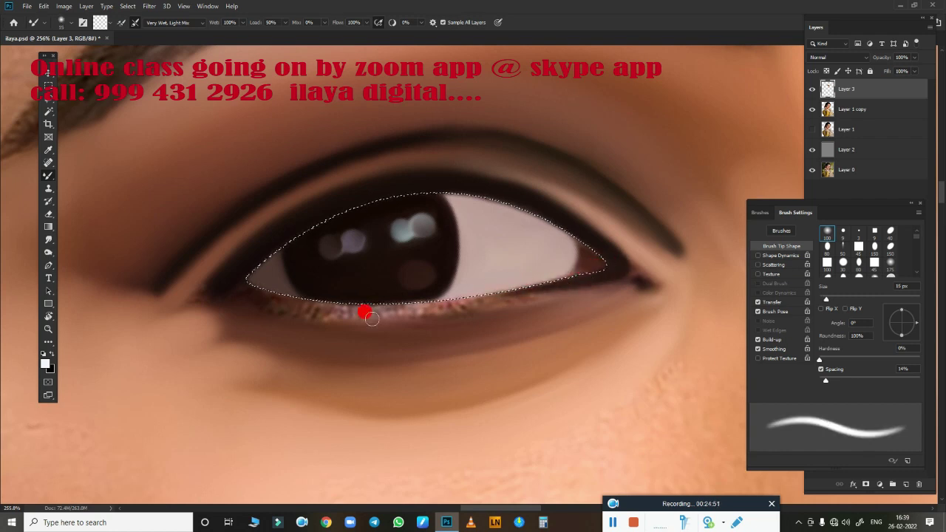
pyautogui.press(']')
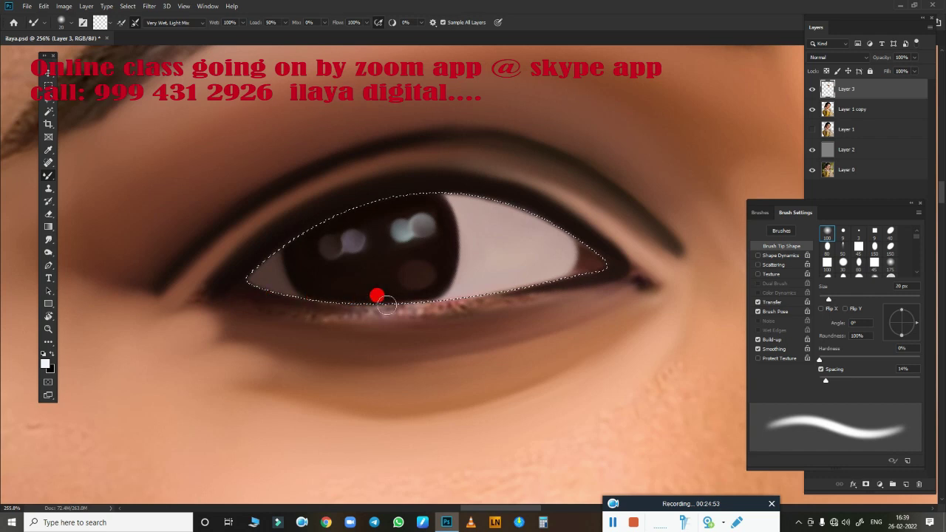
pyautogui.moveTo(386, 305); pyautogui.dragTo(495, 292)
pyautogui.moveTo(600, 275)
pyautogui.mouseDown()
pyautogui.moveTo(315, 307)
pyautogui.moveTo(357, 325)
pyautogui.moveTo(370, 319)
pyautogui.moveTo(283, 317)
pyautogui.moveTo(593, 339)
pyautogui.moveTo(744, 264)
pyautogui.moveTo(518, 312)
pyautogui.moveTo(351, 273)
pyautogui.moveTo(359, 227)
pyautogui.moveTo(209, 219)
pyautogui.moveTo(324, 232)
pyautogui.moveTo(303, 239)
pyautogui.mouseUp()
# Blend the lower lid line from the inner to the outer corner with 10–15 px strokes.
pyautogui.moveTo(548, 202)
pyautogui.mouseDown()
pyautogui.moveTo(623, 211)
pyautogui.moveTo(744, 182)
pyautogui.moveTo(736, 158)
pyautogui.mouseUp()
pyautogui.press('[')
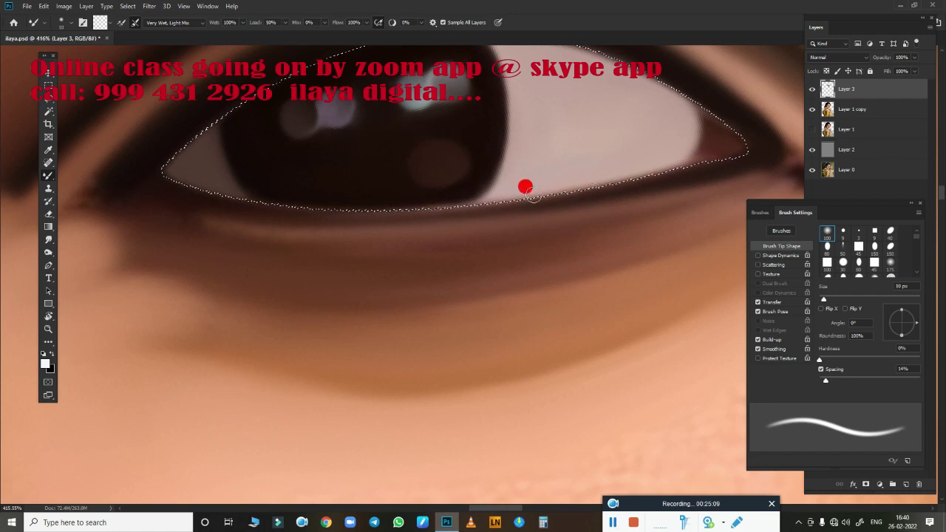
pyautogui.moveTo(303, 221)
pyautogui.mouseDown()
pyautogui.moveTo(158, 190)
pyautogui.moveTo(437, 214)
pyautogui.mouseUp()
pyautogui.press(']')
pyautogui.moveTo(706, 166); pyautogui.dragTo(753, 156)
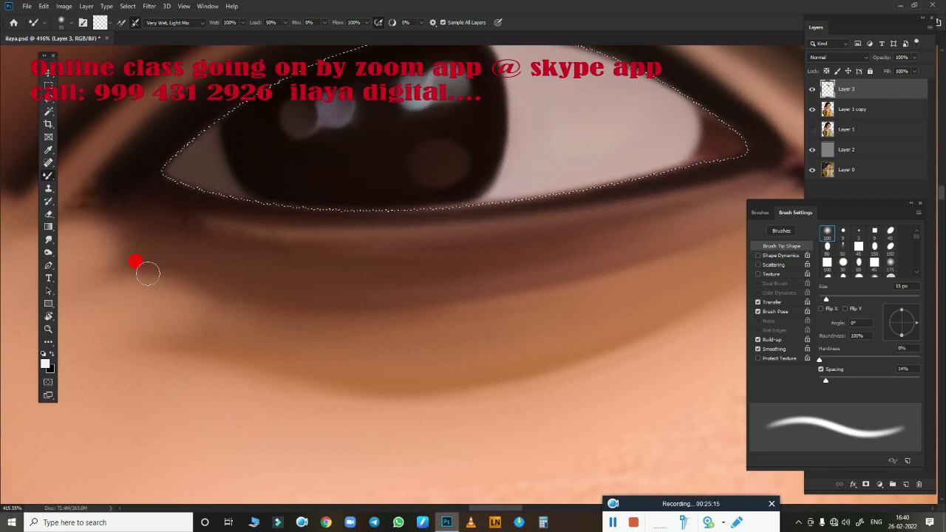
pyautogui.moveTo(147, 274)
pyautogui.mouseDown()
pyautogui.moveTo(260, 243)
pyautogui.moveTo(168, 192)
pyautogui.mouseUp()
pyautogui.moveTo(582, 193)
pyautogui.mouseDown()
pyautogui.moveTo(777, 148)
pyautogui.moveTo(510, 212)
pyautogui.mouseUp()
# Blend the skin below the lower lid with a 40 px brush and drop the eye selection.
pyautogui.press(']')
pyautogui.press(']')
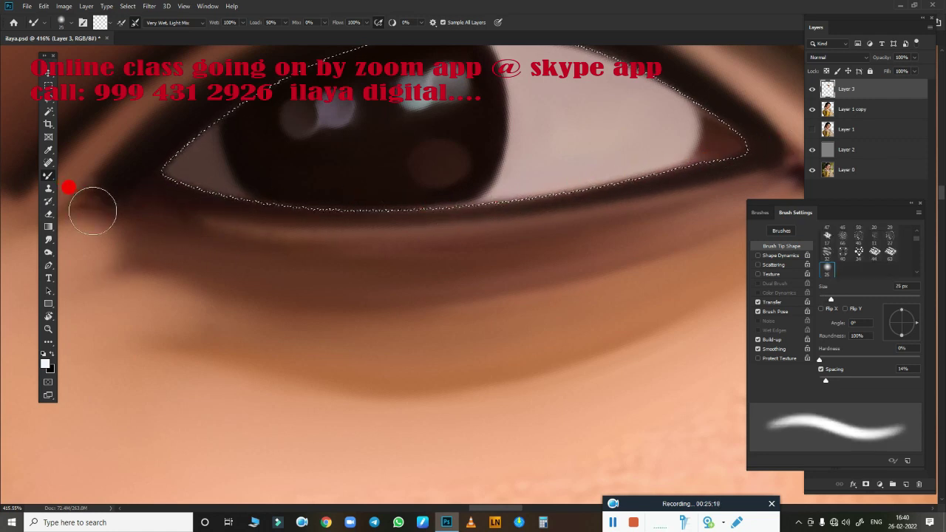
pyautogui.press(']')
pyautogui.press(']')
pyautogui.press(']')
pyautogui.moveTo(99, 203)
pyautogui.mouseDown()
pyautogui.moveTo(135, 271)
pyautogui.moveTo(123, 270)
pyautogui.moveTo(411, 291)
pyautogui.mouseUp()
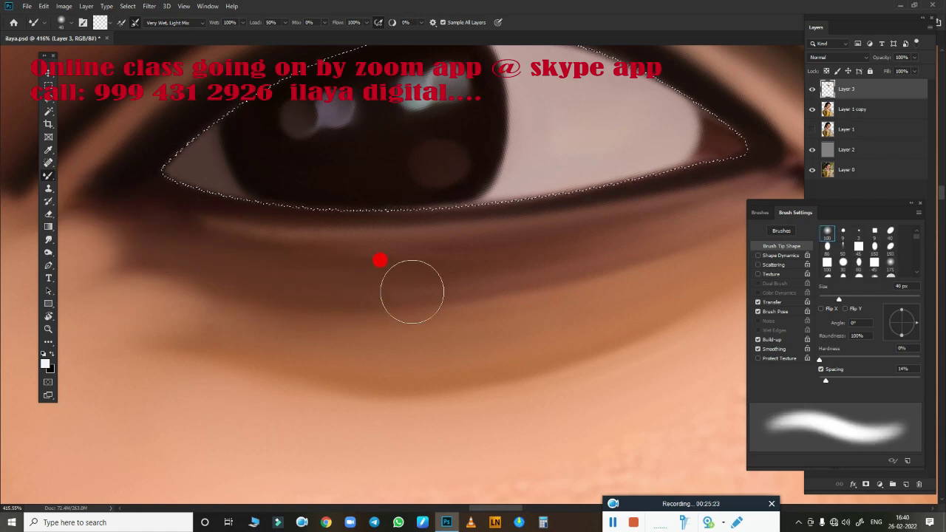
pyautogui.scroll(-1, 437, 317)
pyautogui.scroll(-3, 478, 306)
pyautogui.scroll(-1, 476, 306)
pyautogui.scroll(3, 477, 307)
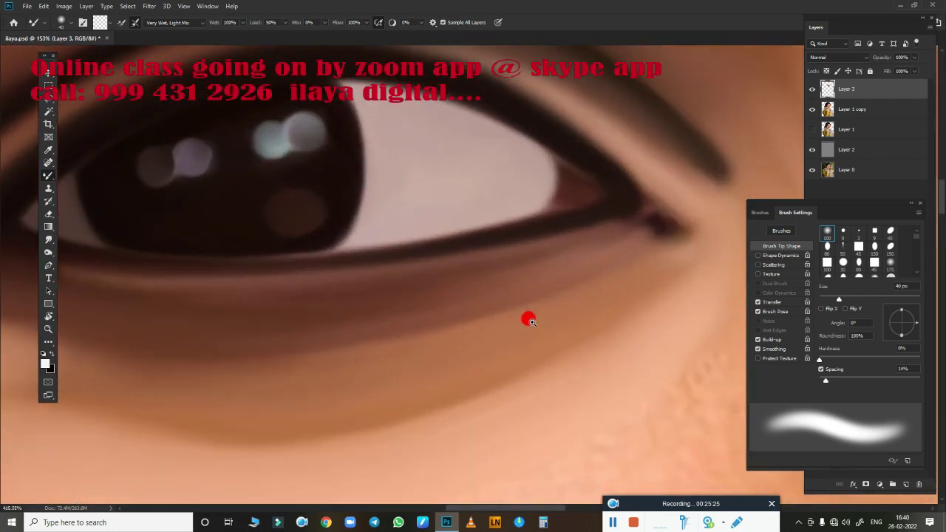
pyautogui.scroll(2, 527, 318)
pyautogui.hotkey('ctrl', 'd')
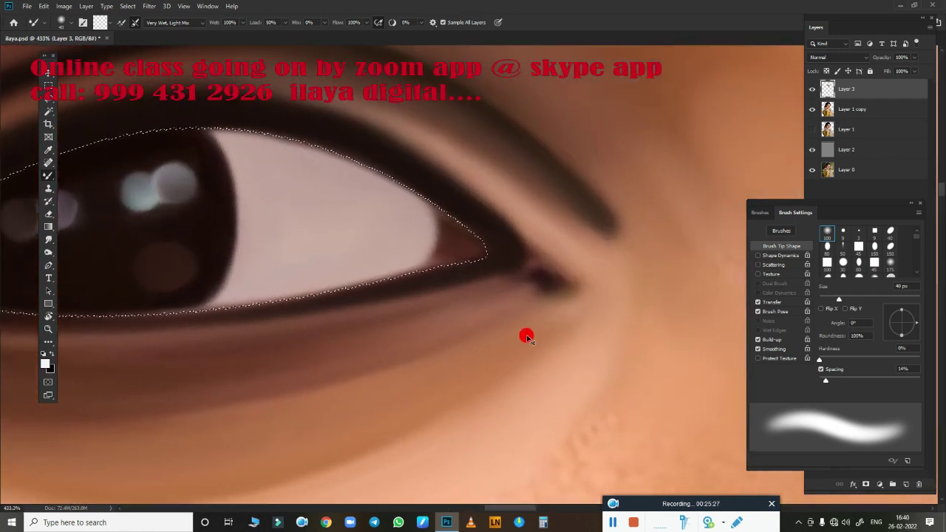
pyautogui.press(']')
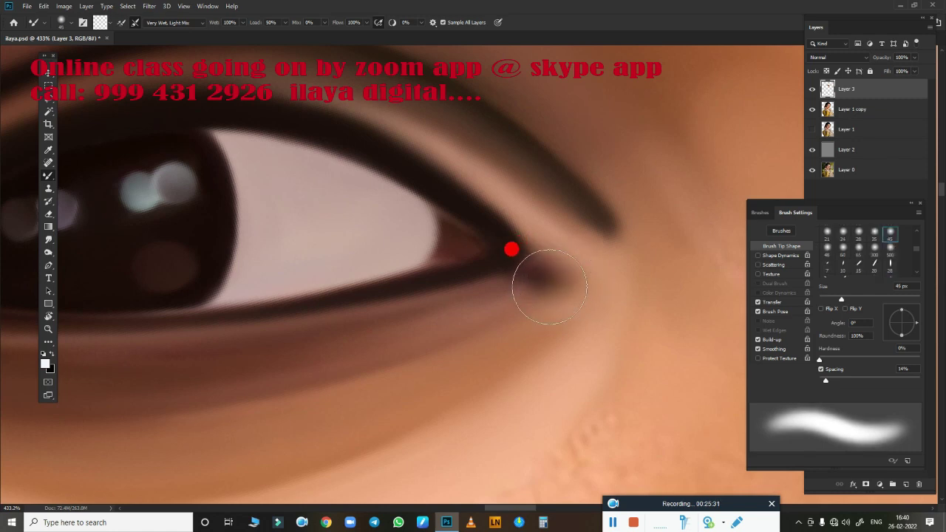
pyautogui.press('[')
pyautogui.press('[')
pyautogui.press('[')
pyautogui.press('[')
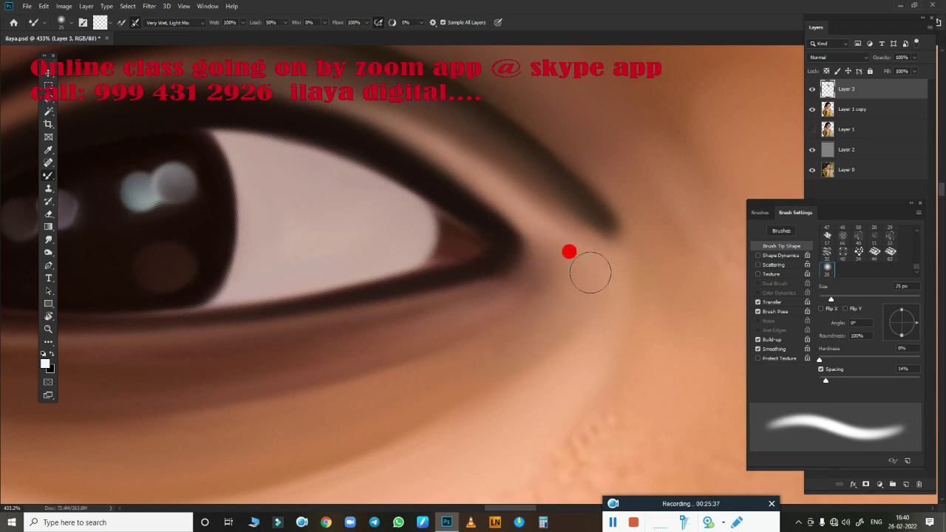
# Smudge the cheek skin toward the left with a 125 px Smudge brush.
pyautogui.scroll(-5, 505, 366)
pyautogui.scroll(1, 545, 387)
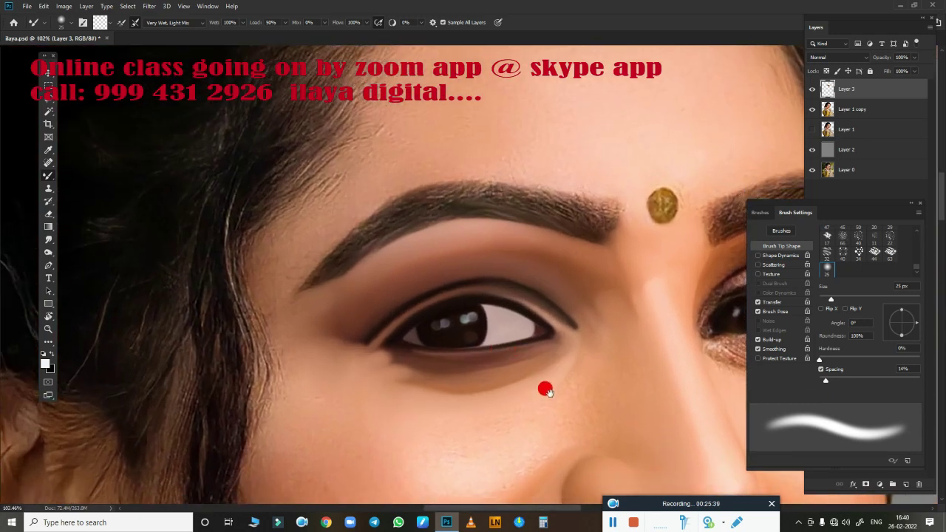
pyautogui.scroll(-5, 486, 291)
pyautogui.scroll(5, 539, 291)
pyautogui.scroll(-2, 540, 290)
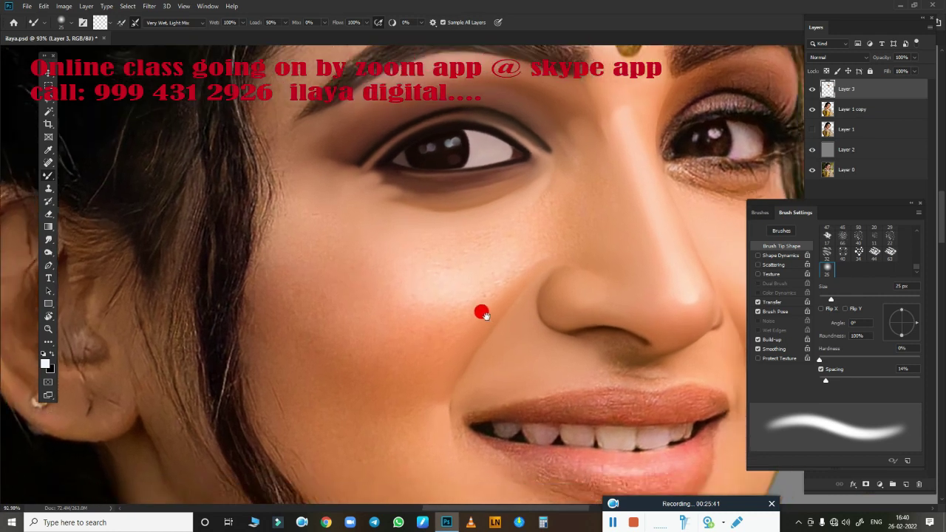
pyautogui.scroll(-2, 503, 285)
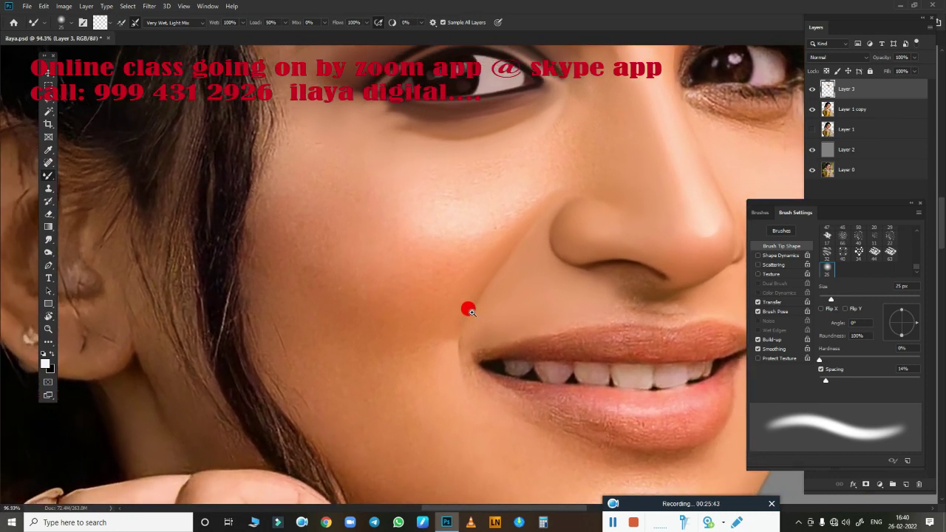
pyautogui.scroll(2, 540, 245)
pyautogui.scroll(1, 451, 357)
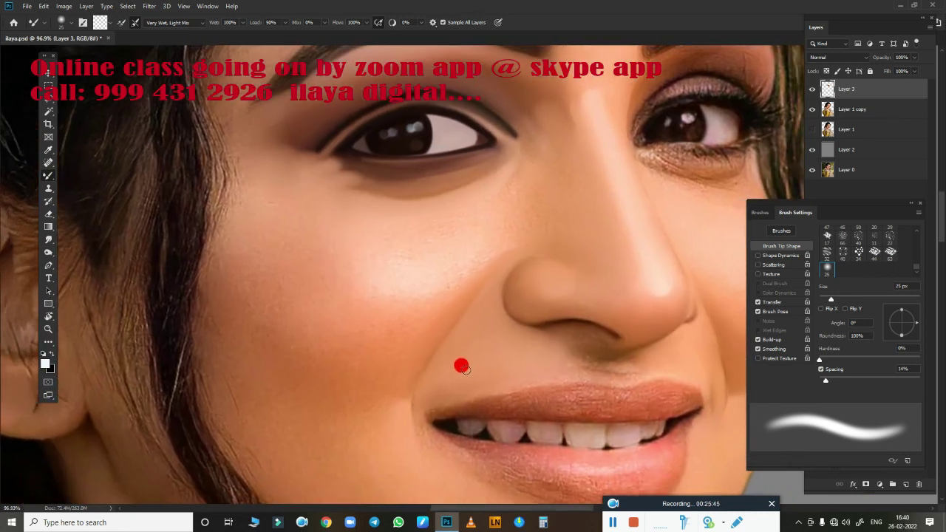
pyautogui.press('r')
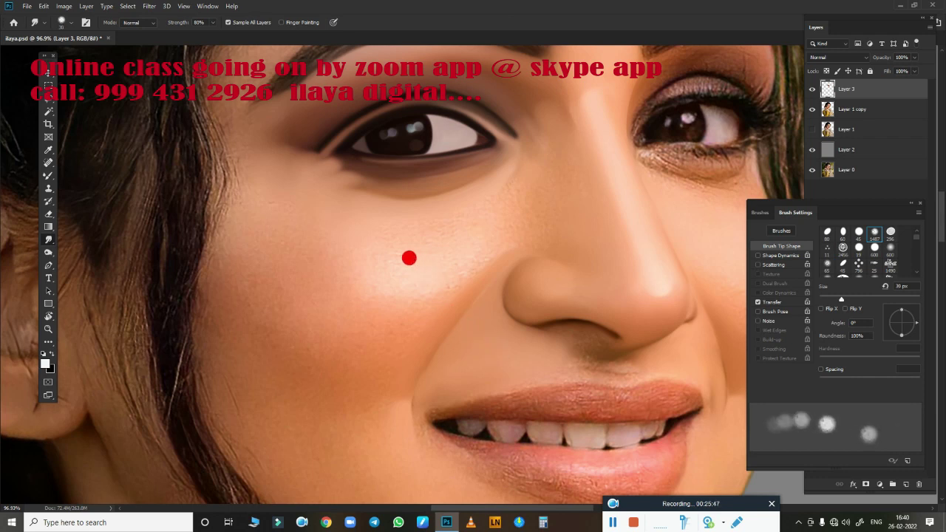
pyautogui.press(']')
pyautogui.press(']')
pyautogui.press(']')
pyautogui.press(']')
pyautogui.press(']')
pyautogui.press(']')
pyautogui.press(']')
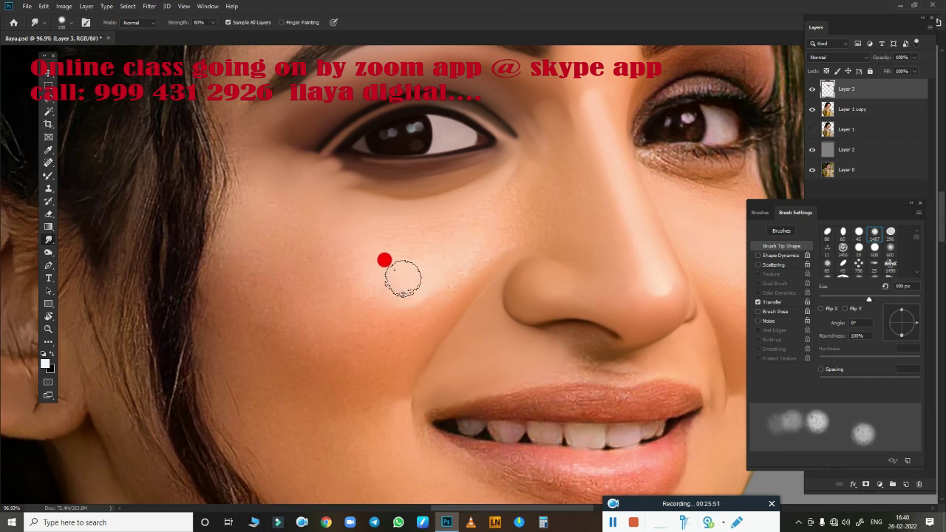
pyautogui.press('[')
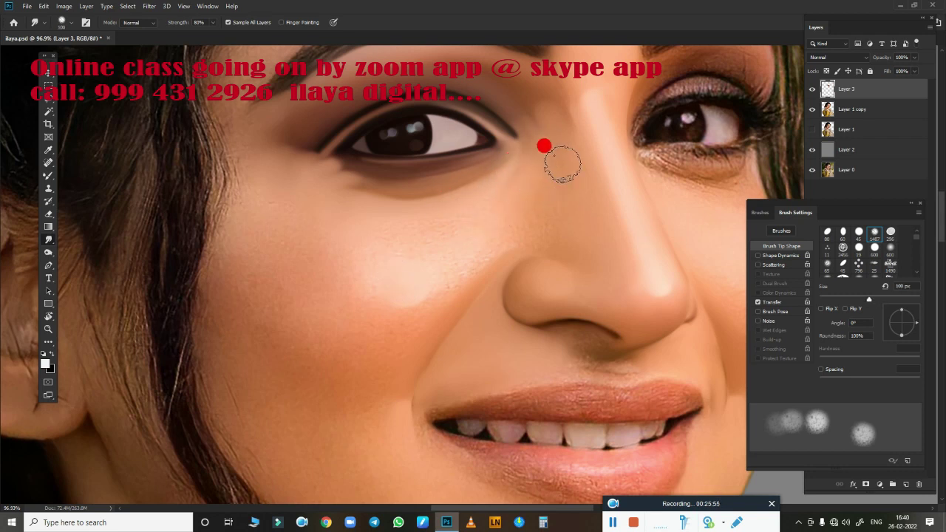
pyautogui.press(']')
pyautogui.press(']')
pyautogui.moveTo(531, 216)
pyautogui.mouseDown()
pyautogui.moveTo(553, 212)
pyautogui.moveTo(450, 237)
pyautogui.moveTo(363, 236)
pyautogui.moveTo(468, 217)
pyautogui.moveTo(444, 266)
pyautogui.mouseUp()
# Smudge the cheek beside the nose up and left with a 200 px brush.
pyautogui.press('[')
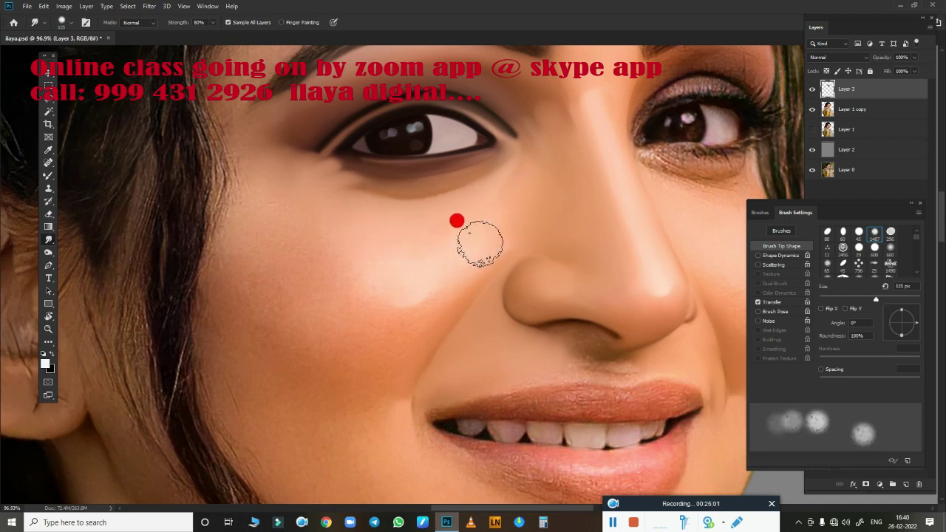
pyautogui.press(']')
pyautogui.press(']')
pyautogui.press(']')
pyautogui.moveTo(360, 377)
pyautogui.mouseDown()
pyautogui.moveTo(370, 370)
pyautogui.moveTo(327, 368)
pyautogui.moveTo(290, 348)
pyautogui.moveTo(296, 338)
pyautogui.moveTo(328, 363)
pyautogui.moveTo(248, 318)
pyautogui.moveTo(282, 307)
pyautogui.moveTo(272, 253)
pyautogui.moveTo(350, 308)
pyautogui.moveTo(328, 293)
pyautogui.moveTo(376, 313)
pyautogui.moveTo(376, 359)
pyautogui.moveTo(374, 321)
pyautogui.mouseUp()
pyautogui.press(']')
pyautogui.press(']')
# Zoom in and blend the cheek with the wet Mixer Brush, enlarging it from 90 px to 400 px.
pyautogui.press('b')
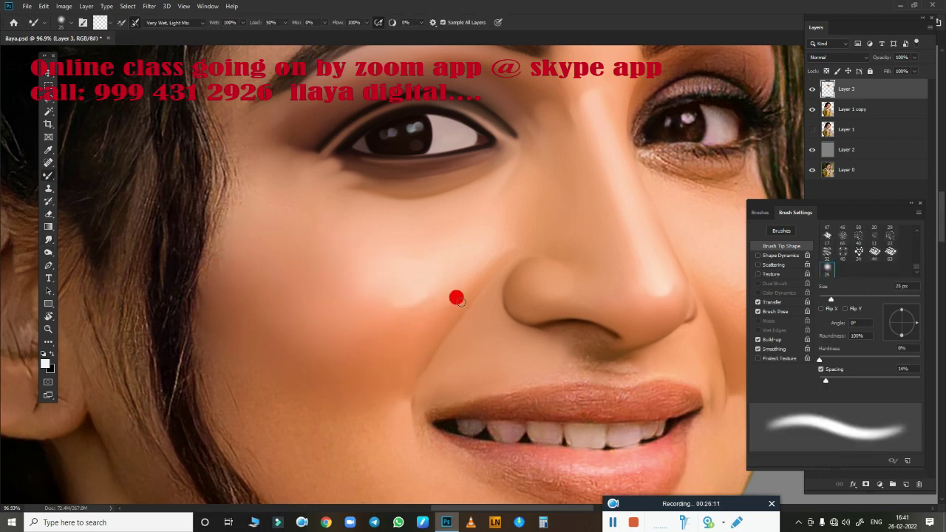
pyautogui.scroll(-3, 457, 298)
pyautogui.scroll(2, 440, 307)
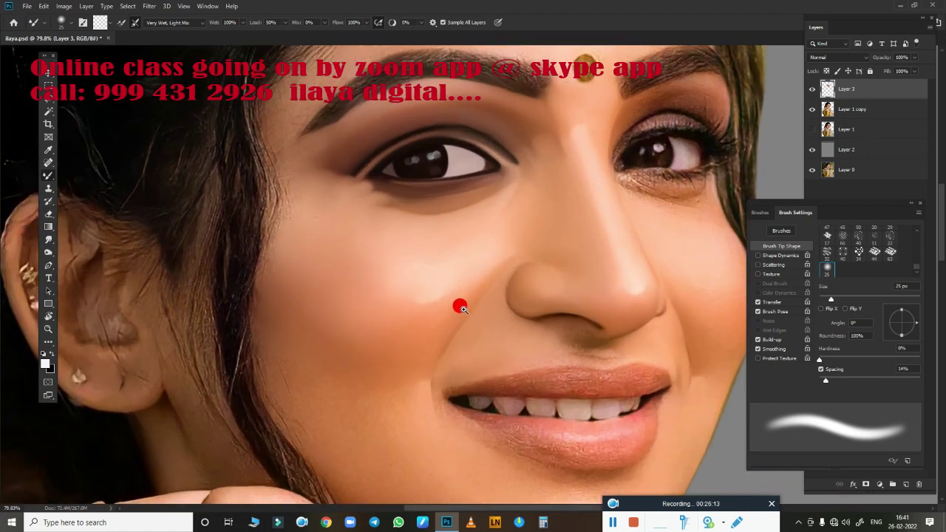
pyautogui.scroll(2, 458, 302)
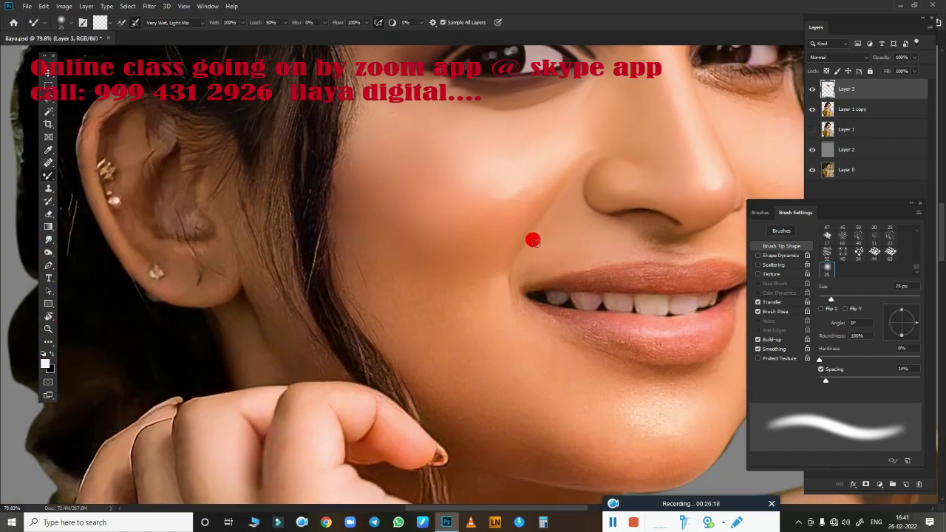
pyautogui.scroll(1, 550, 244)
pyautogui.scroll(1, 547, 263)
pyautogui.scroll(1, 558, 294)
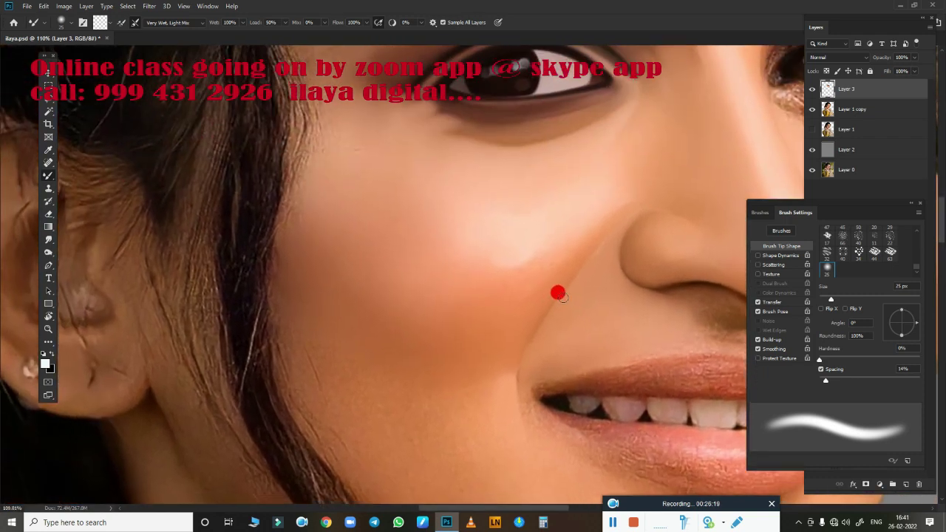
pyautogui.press(']')
pyautogui.press(']')
pyautogui.press(']')
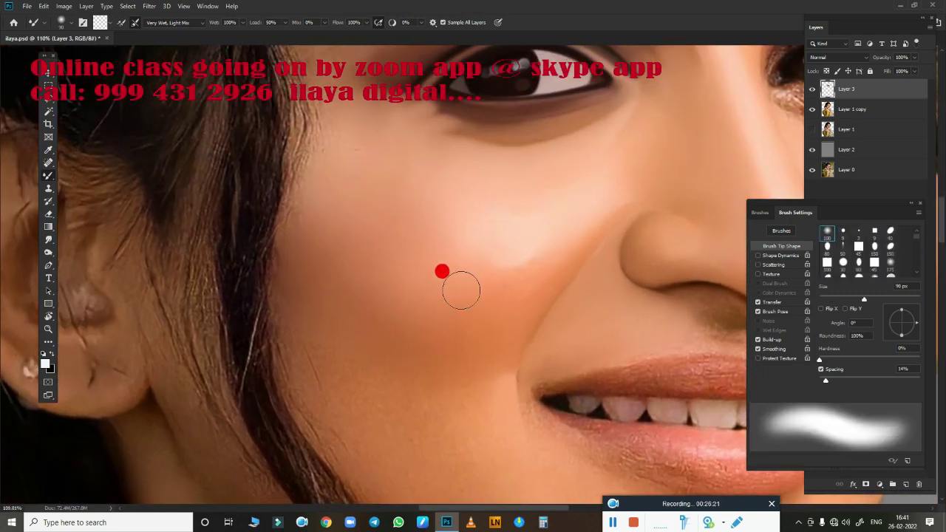
pyautogui.press(']')
pyautogui.press(']')
pyautogui.press(']')
pyautogui.press(']')
pyautogui.press(']')
pyautogui.press(']')
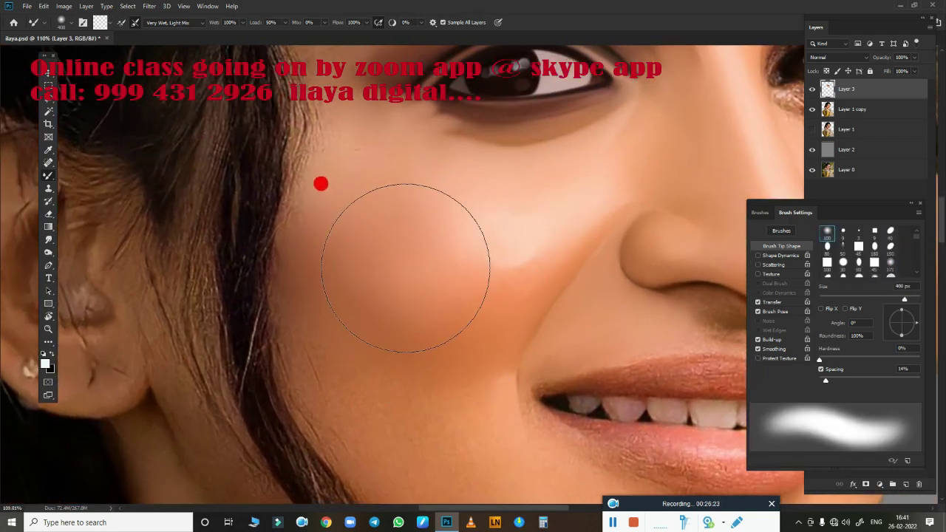
pyautogui.press('[')
pyautogui.press(']')
pyautogui.press(']')
pyautogui.press('[')
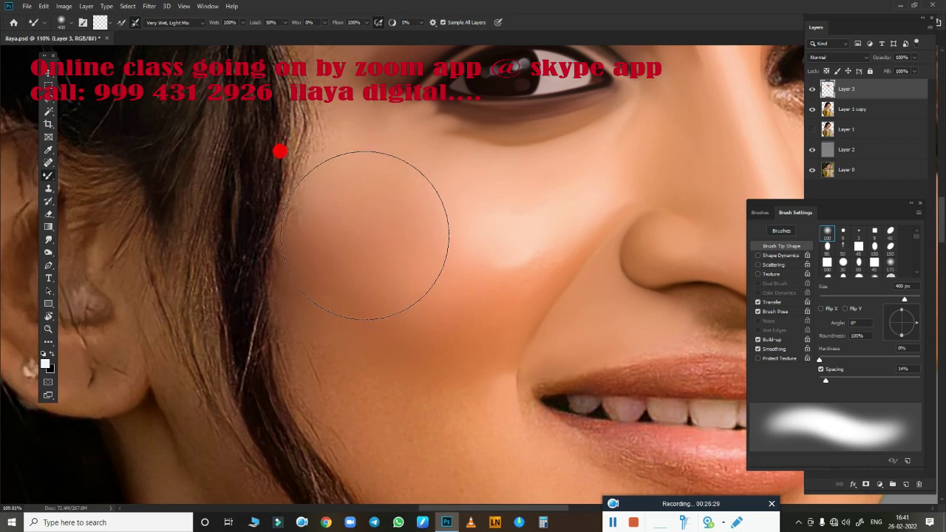
# Keep blending the lower cheek with brush sizes of 175–300 px, then zoom out to the whole portrait.
pyautogui.press('[')
pyautogui.press('[')
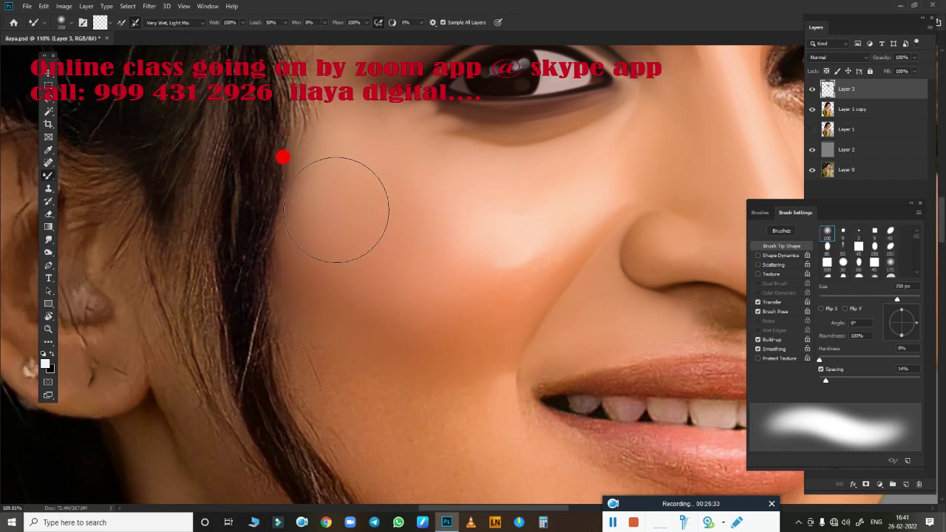
pyautogui.press(']')
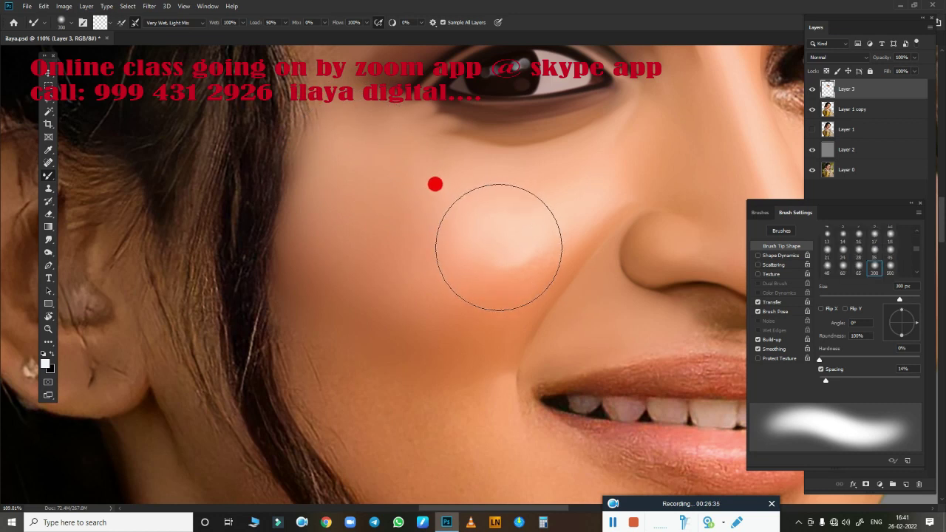
pyautogui.press('[')
pyautogui.press('[')
pyautogui.press('[')
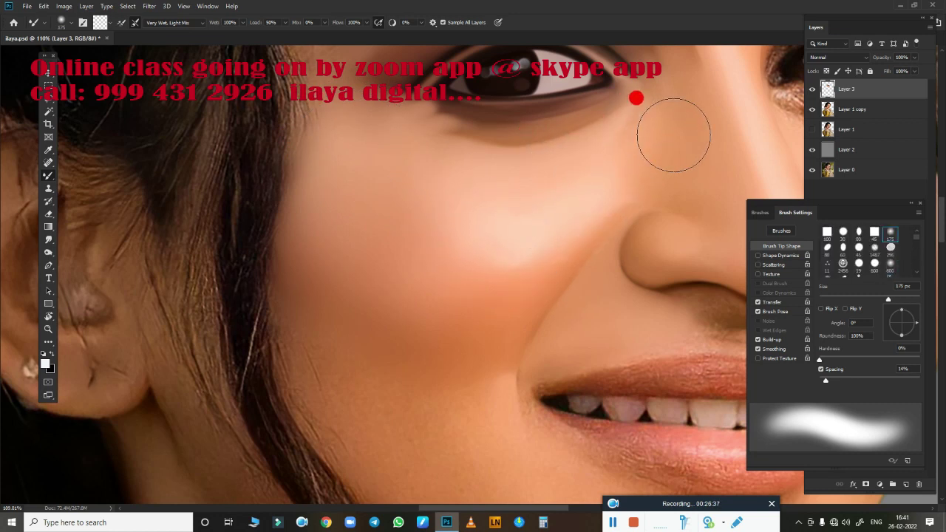
pyautogui.press(']')
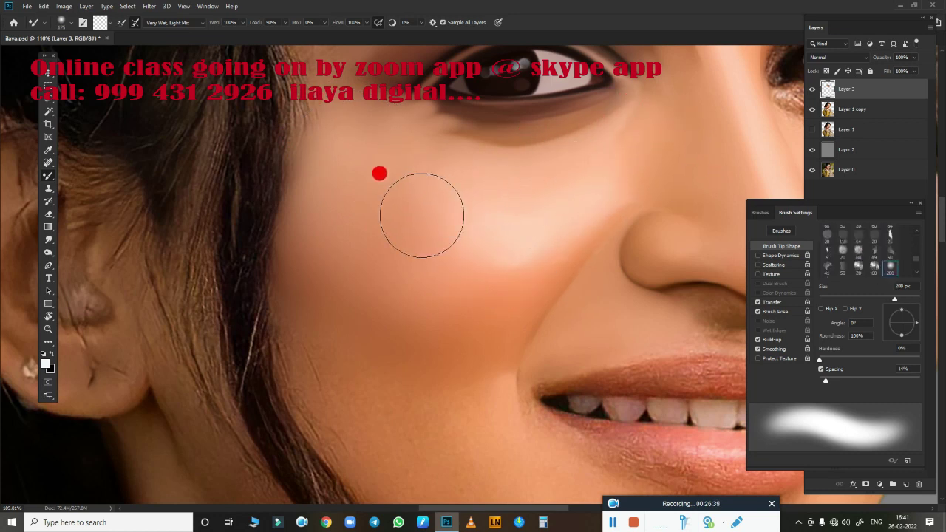
pyautogui.press(']')
pyautogui.press(']')
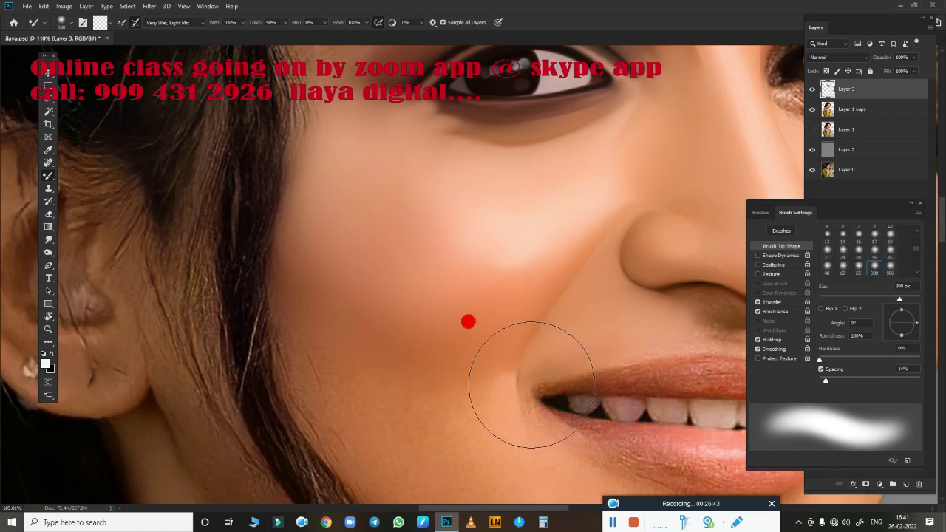
pyautogui.hotkey('ctrl', '0')
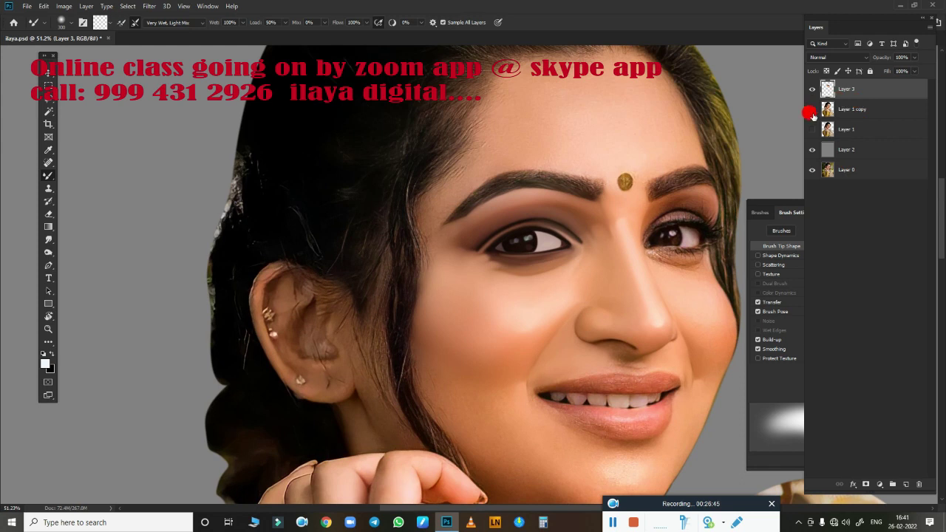
# Toggle Layer 1 copy off and on to check the painted face, then zoom in.
pyautogui.click(812, 109)
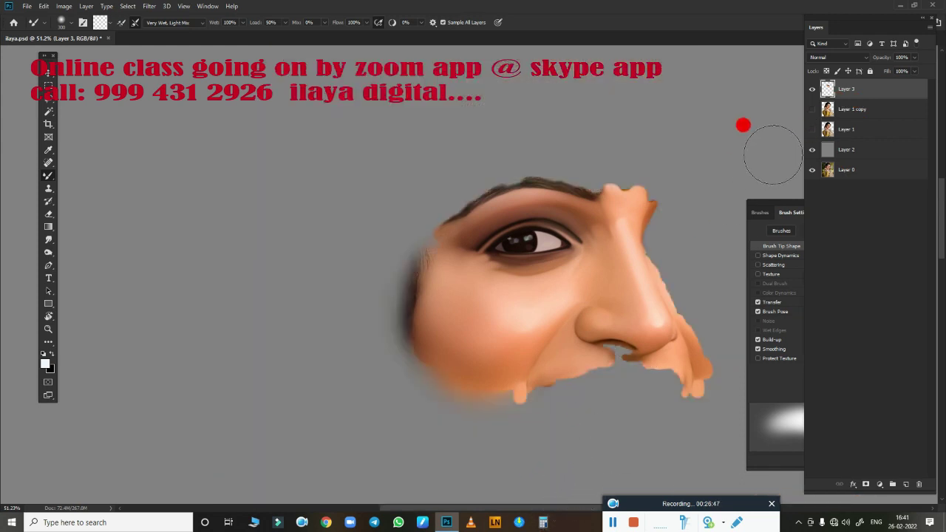
pyautogui.click(812, 109)
pyautogui.scroll(2, 613, 317)
pyautogui.scroll(2, 587, 355)
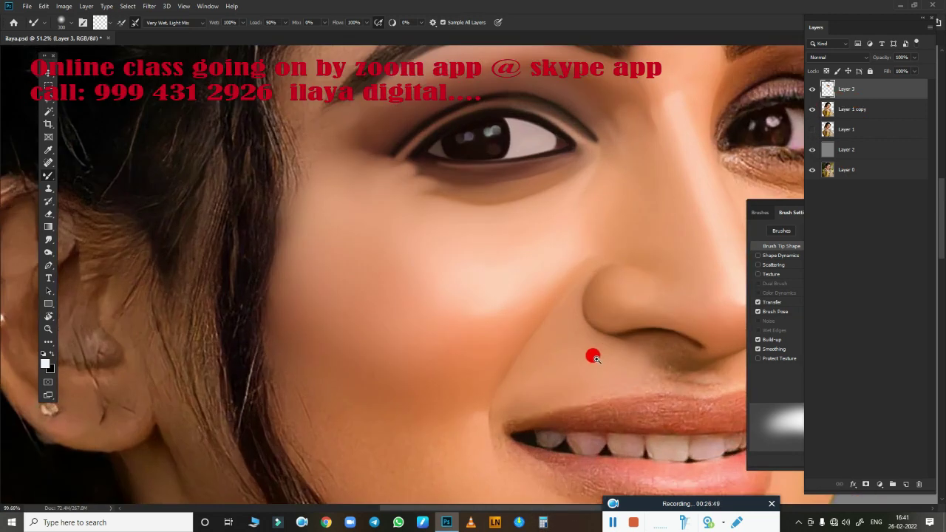
pyautogui.scroll(2, 613, 355)
pyautogui.scroll(2, 545, 270)
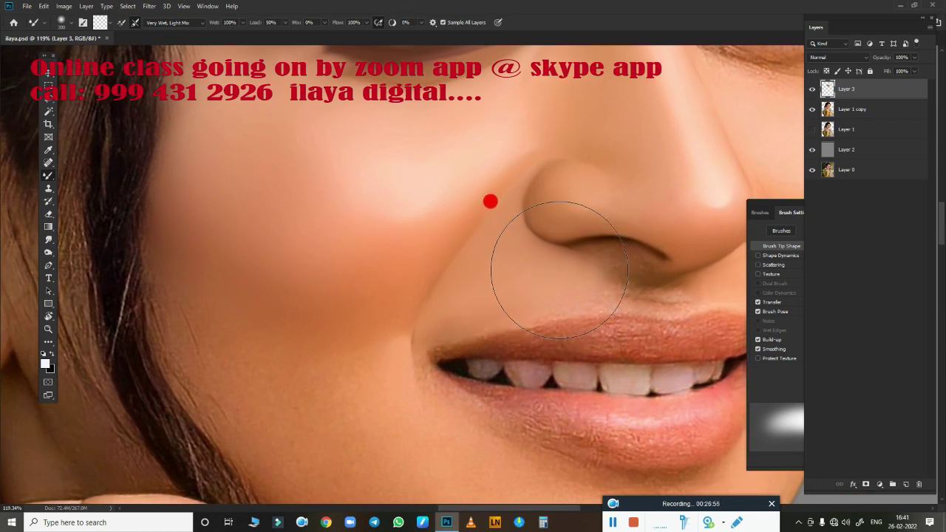
pyautogui.scroll(-1, 604, 332)
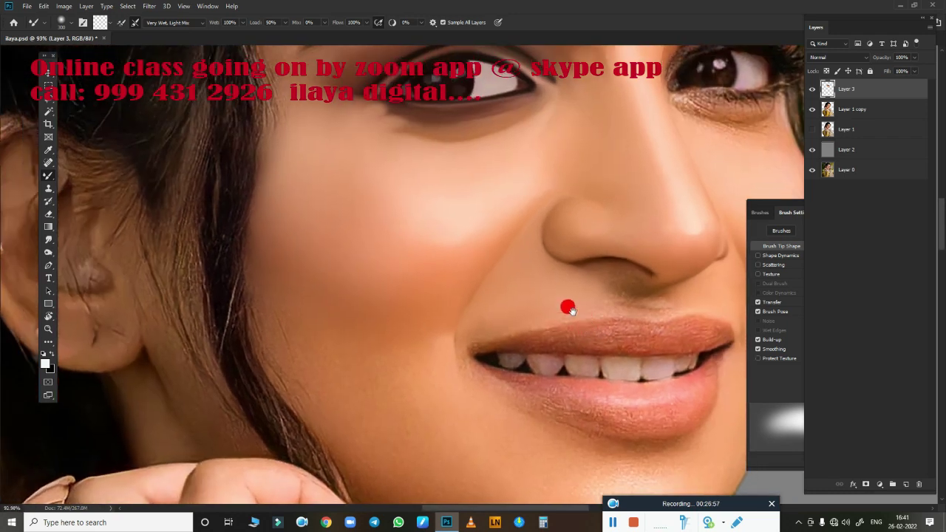
pyautogui.scroll(-1, 566, 306)
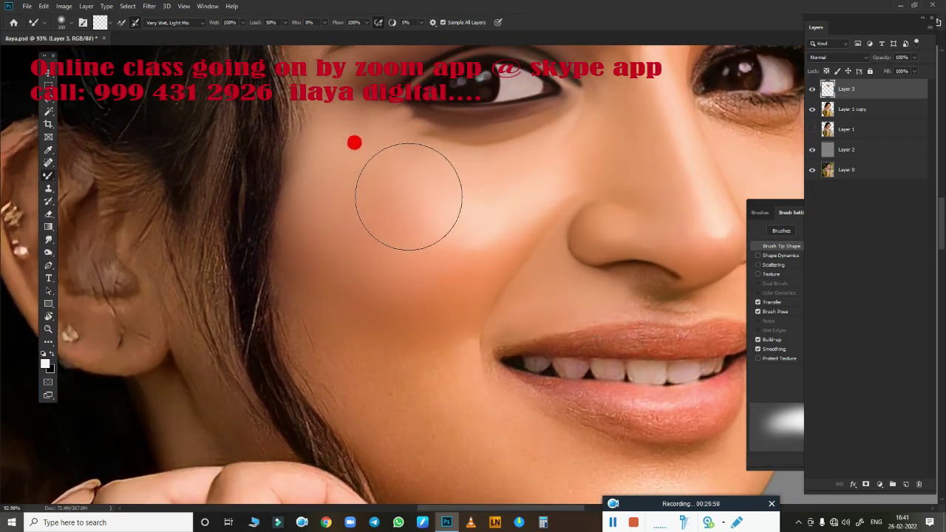
# Smudge the cheek highlight and skin tones near the smile line with the Smudge tool.
pyautogui.press('r')
pyautogui.moveTo(464, 212); pyautogui.dragTo(449, 193)
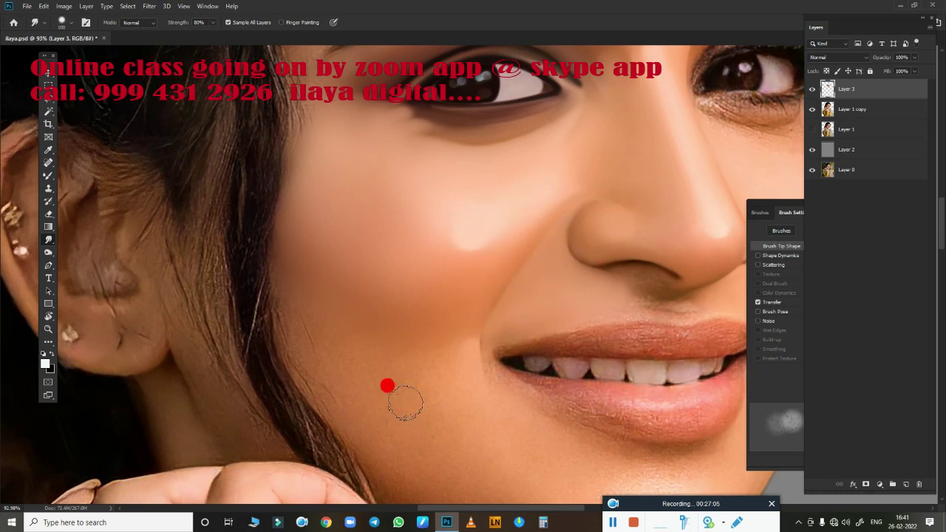
pyautogui.scroll(-1, 427, 312)
pyautogui.scroll(-2, 427, 352)
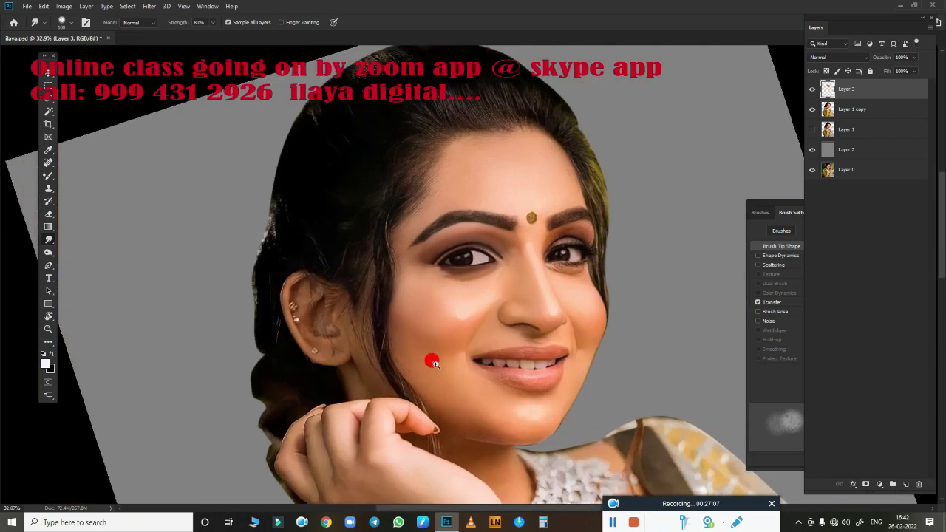
pyautogui.scroll(2, 431, 359)
pyautogui.scroll(1, 503, 328)
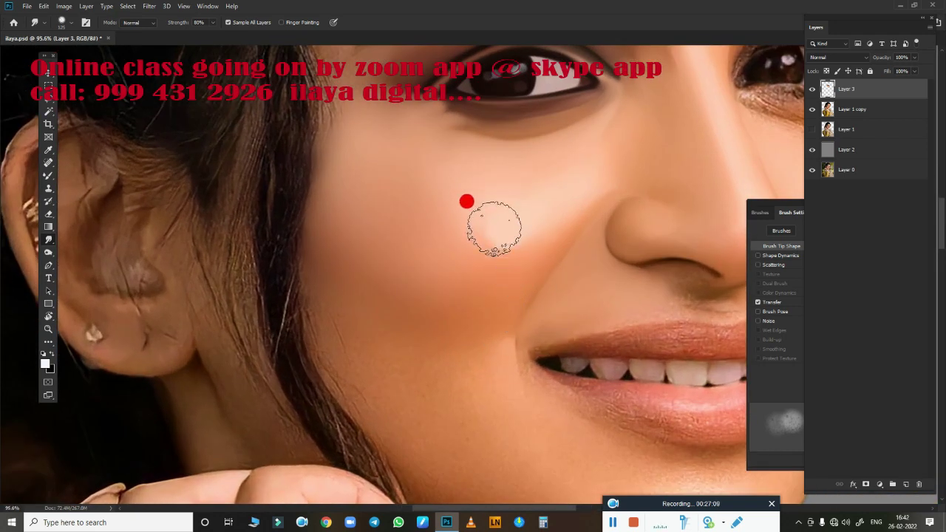
pyautogui.moveTo(473, 216); pyautogui.dragTo(494, 242)
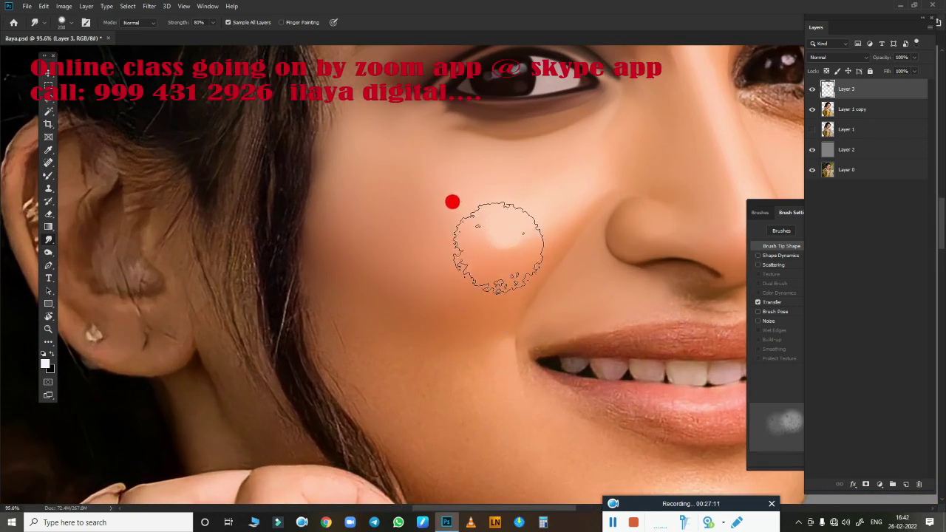
pyautogui.press('[')
pyautogui.press('[')
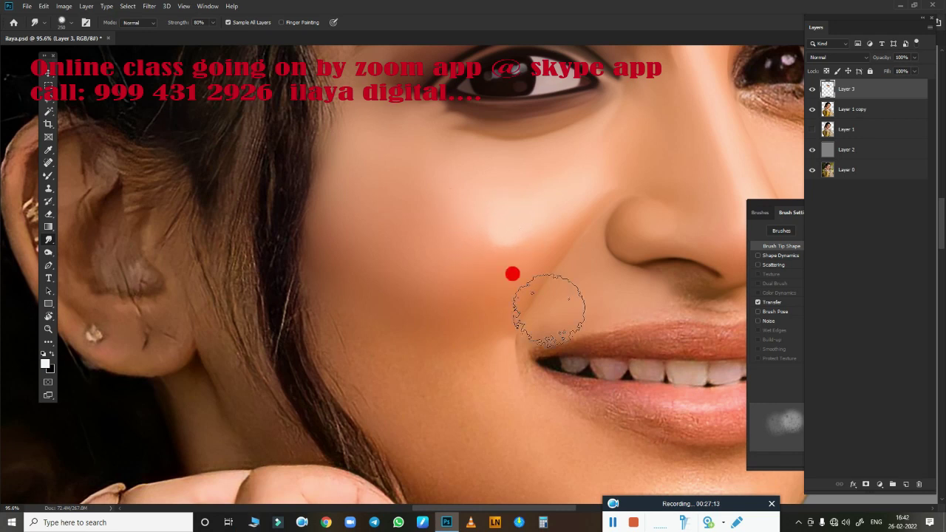
pyautogui.moveTo(543, 306); pyautogui.dragTo(513, 222)
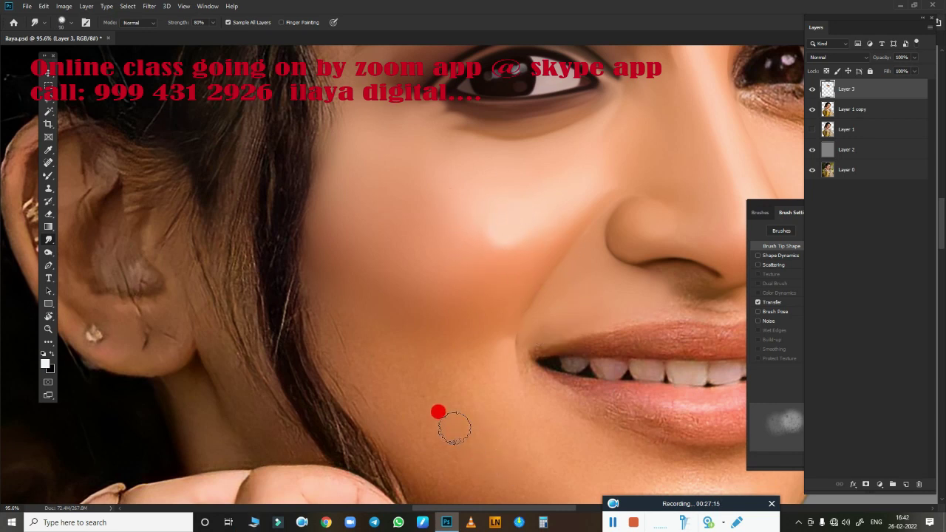
# Smear the skin along the jawline and chin smooth.
pyautogui.scroll(-4, 463, 401)
pyautogui.scroll(2, 435, 401)
pyautogui.scroll(1, 454, 286)
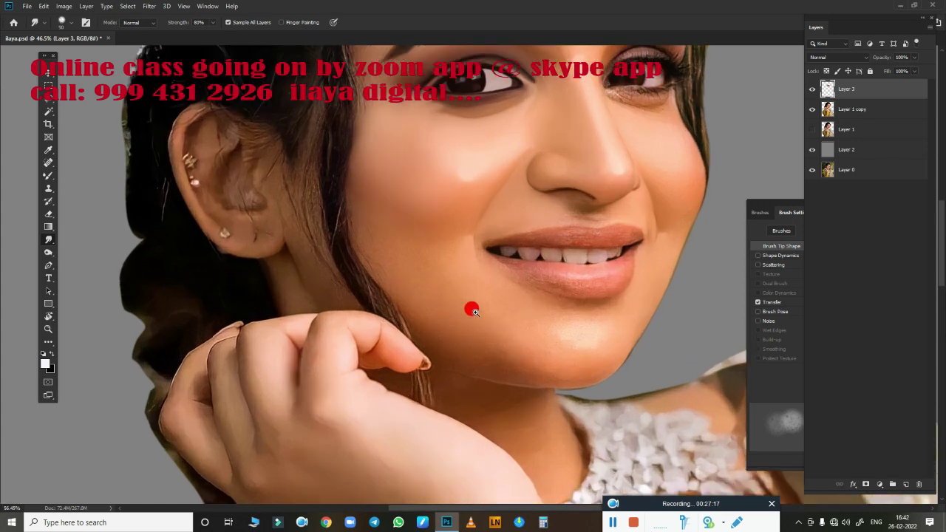
pyautogui.scroll(2, 474, 311)
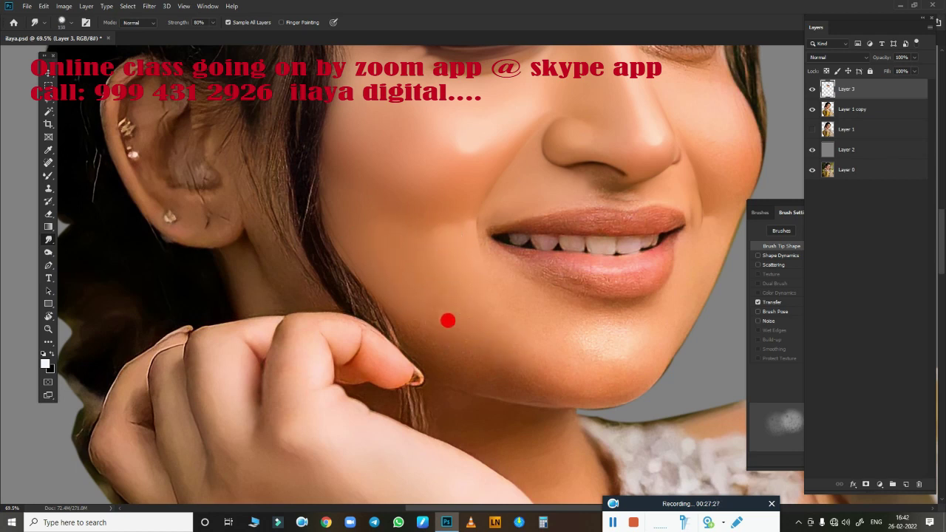
pyautogui.moveTo(442, 347); pyautogui.dragTo(480, 319)
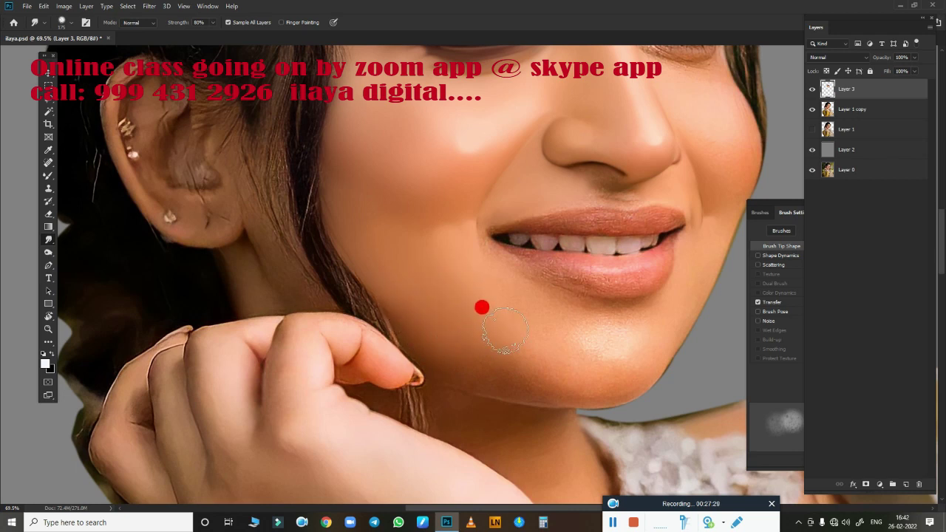
pyautogui.moveTo(442, 357)
pyautogui.mouseDown()
pyautogui.moveTo(555, 380)
pyautogui.moveTo(540, 377)
pyautogui.mouseUp()
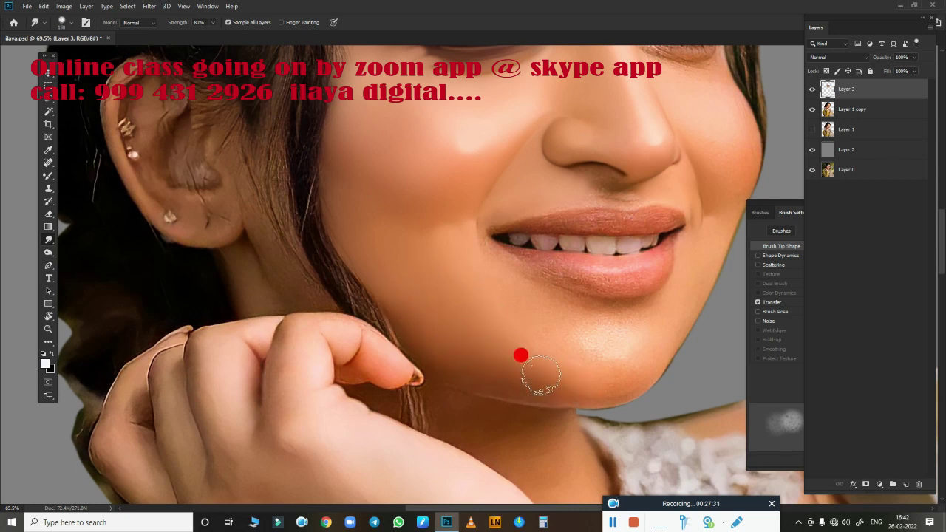
# Zoom into the left eye, smudge along the upper eyeliner edge, then zoom back out.
pyautogui.moveTo(627, 225); pyautogui.dragTo(401, 417)
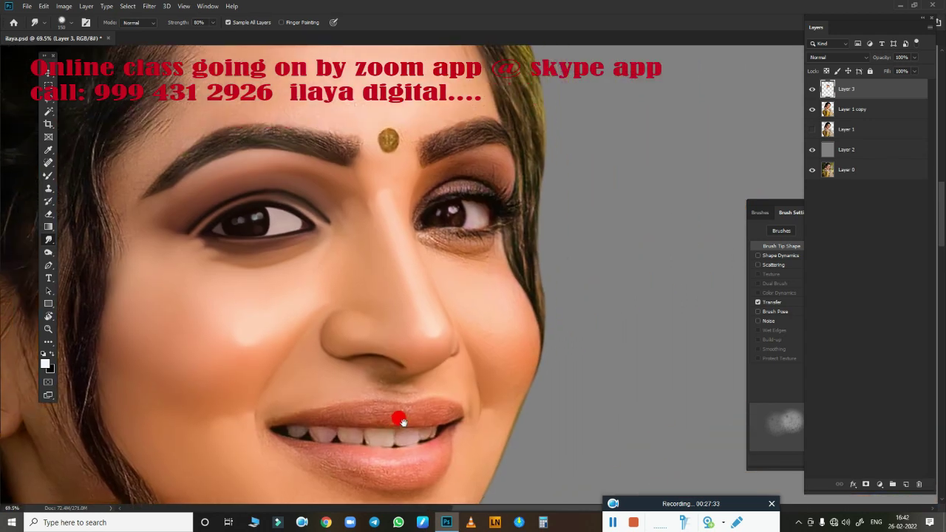
pyautogui.moveTo(478, 264); pyautogui.dragTo(529, 271)
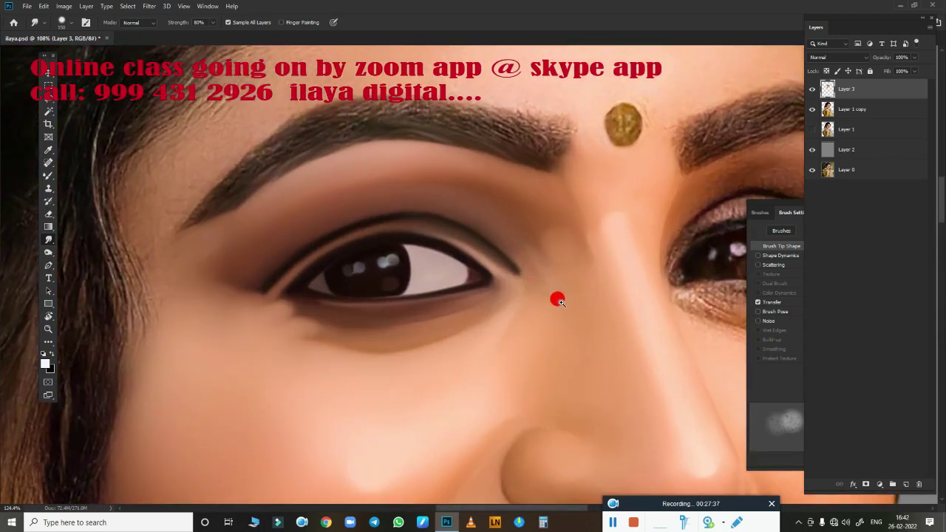
pyautogui.moveTo(529, 271); pyautogui.dragTo(511, 237)
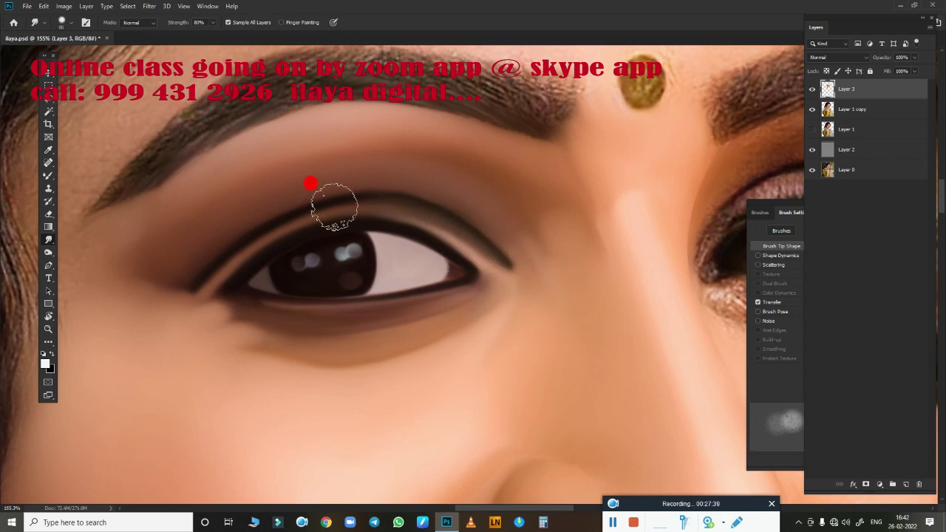
pyautogui.moveTo(343, 213); pyautogui.dragTo(399, 206)
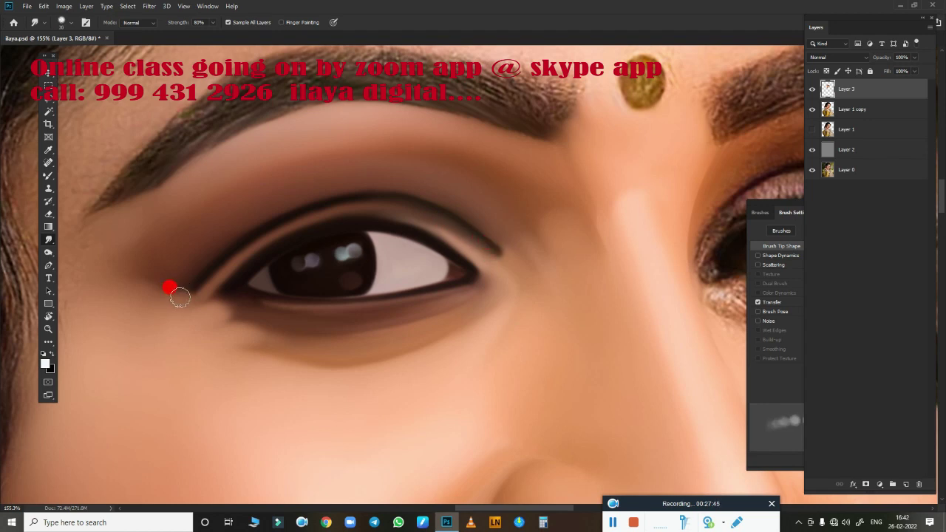
pyautogui.moveTo(637, 238)
pyautogui.mouseDown()
pyautogui.moveTo(630, 302)
pyautogui.moveTo(567, 296)
pyautogui.moveTo(584, 275)
pyautogui.mouseUp()
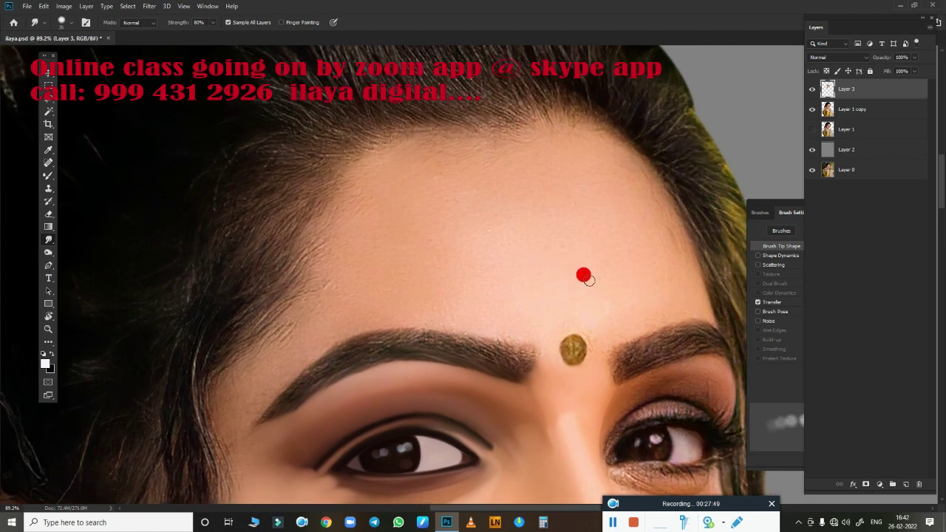
# Smudge the hairline, forehead, temple and skin above the eyebrow toward the inner brow.
pyautogui.moveTo(573, 215)
pyautogui.mouseDown()
pyautogui.moveTo(554, 137)
pyautogui.moveTo(579, 156)
pyautogui.moveTo(361, 150)
pyautogui.moveTo(418, 136)
pyautogui.moveTo(498, 148)
pyautogui.moveTo(604, 179)
pyautogui.moveTo(610, 193)
pyautogui.moveTo(600, 173)
pyautogui.moveTo(628, 243)
pyautogui.moveTo(564, 255)
pyautogui.moveTo(393, 205)
pyautogui.moveTo(359, 213)
pyautogui.moveTo(452, 232)
pyautogui.moveTo(446, 171)
pyautogui.moveTo(511, 171)
pyautogui.moveTo(507, 277)
pyautogui.moveTo(572, 273)
pyautogui.moveTo(535, 346)
pyautogui.mouseUp()
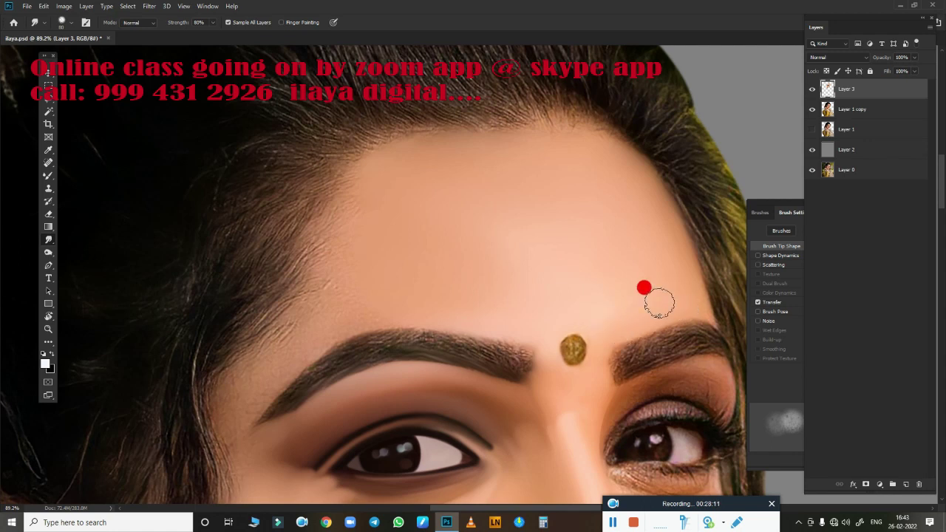
pyautogui.moveTo(611, 304)
pyautogui.mouseDown()
pyautogui.moveTo(640, 258)
pyautogui.moveTo(661, 266)
pyautogui.moveTo(555, 216)
pyautogui.moveTo(431, 188)
pyautogui.moveTo(391, 200)
pyautogui.moveTo(397, 185)
pyautogui.moveTo(558, 175)
pyautogui.moveTo(585, 190)
pyautogui.moveTo(566, 200)
pyautogui.moveTo(618, 222)
pyautogui.moveTo(619, 235)
pyautogui.moveTo(591, 249)
pyautogui.moveTo(607, 243)
pyautogui.moveTo(527, 249)
pyautogui.moveTo(274, 369)
pyautogui.mouseUp()
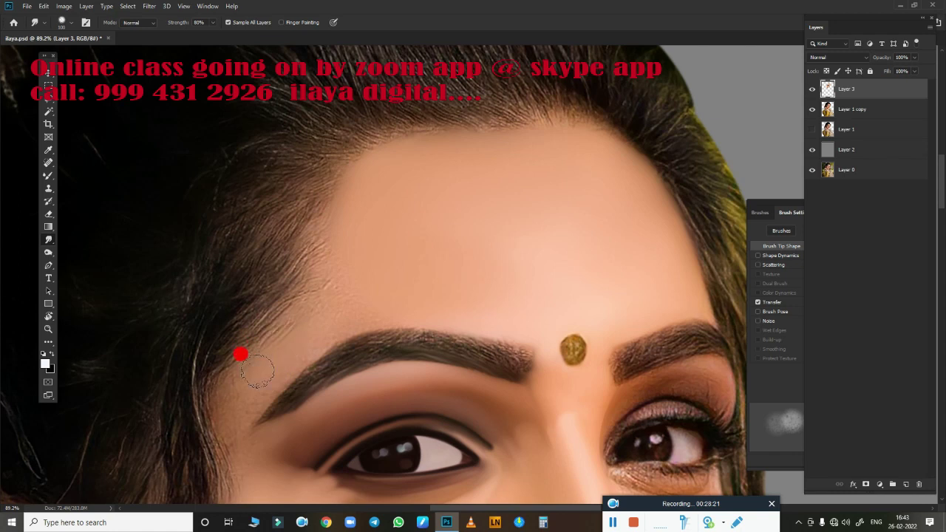
pyautogui.moveTo(290, 309)
pyautogui.mouseDown()
pyautogui.moveTo(321, 203)
pyautogui.moveTo(284, 318)
pyautogui.mouseUp()
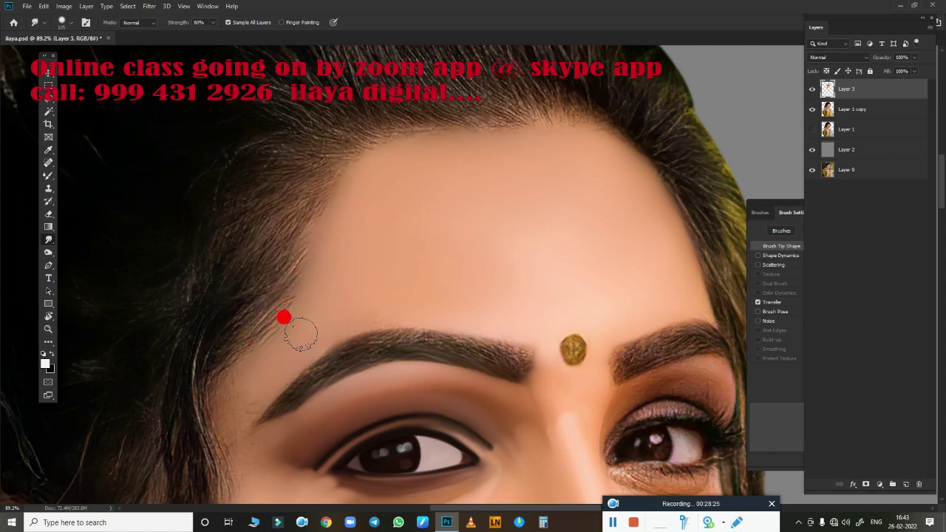
pyautogui.moveTo(272, 353); pyautogui.dragTo(344, 322)
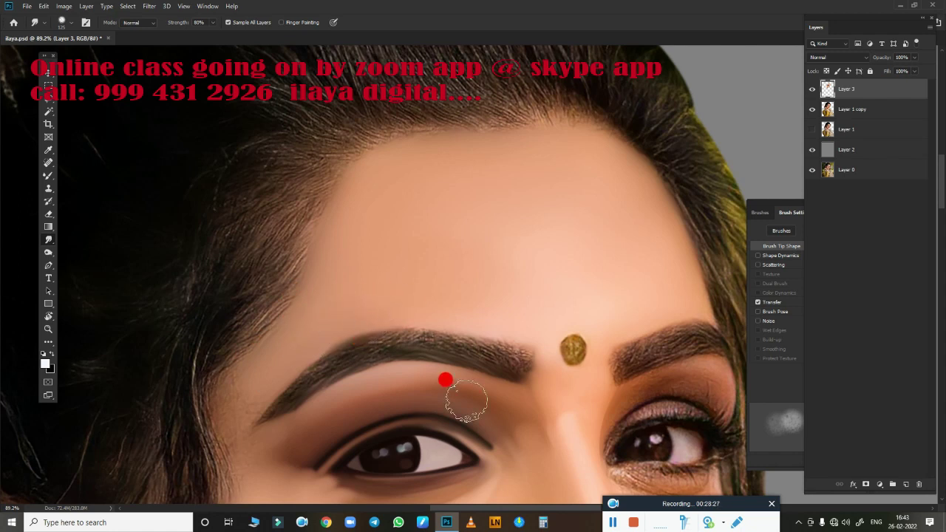
pyautogui.moveTo(445, 380)
pyautogui.mouseDown()
pyautogui.moveTo(488, 276)
pyautogui.moveTo(668, 126)
pyautogui.mouseUp()
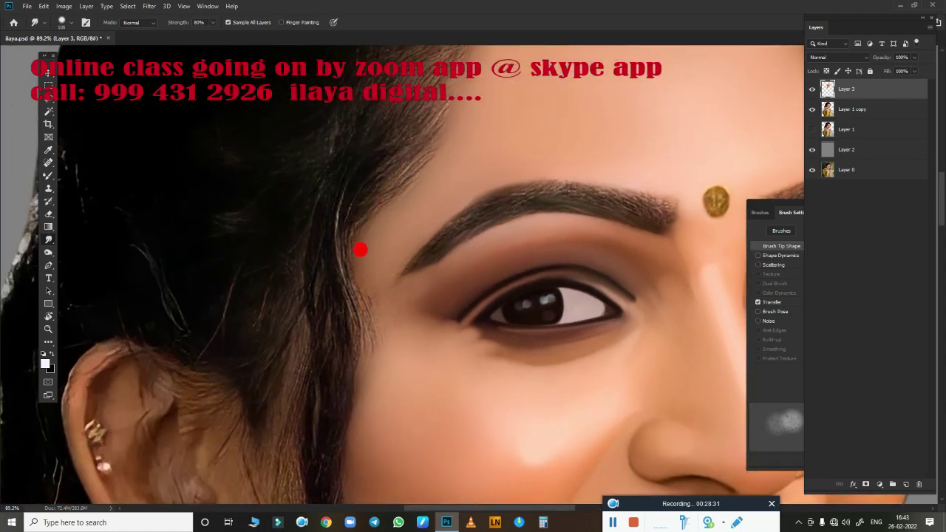
pyautogui.moveTo(411, 306); pyautogui.dragTo(425, 291)
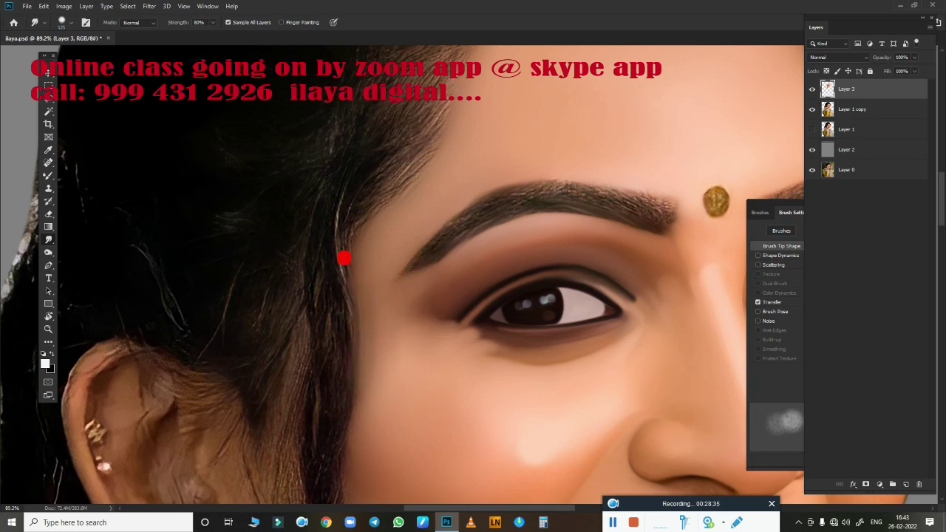
pyautogui.moveTo(355, 392)
pyautogui.mouseDown()
pyautogui.moveTo(465, 422)
pyautogui.moveTo(384, 158)
pyautogui.moveTo(396, 212)
pyautogui.mouseUp()
# With the Very Wet, Light Mix Mixer Brush, stroke the side cheek along the hair edge.
pyautogui.press('b')
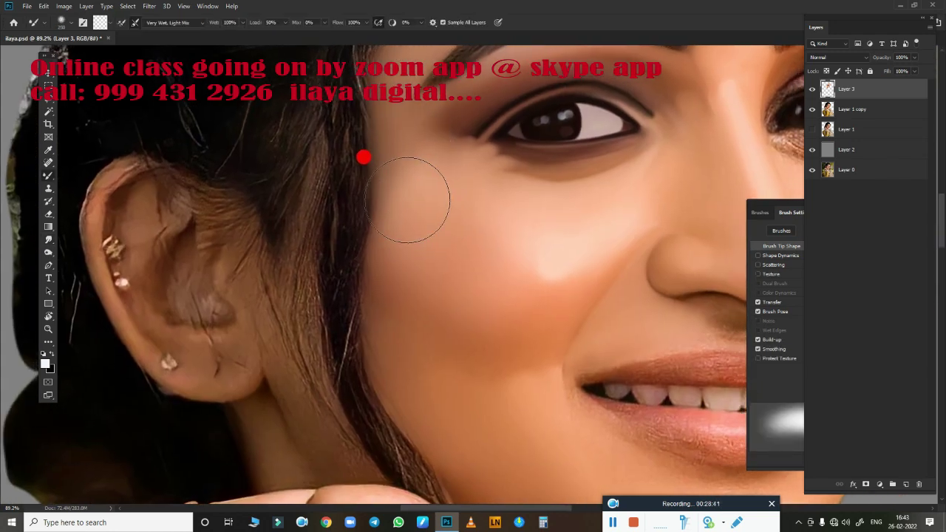
pyautogui.moveTo(406, 162); pyautogui.dragTo(407, 199)
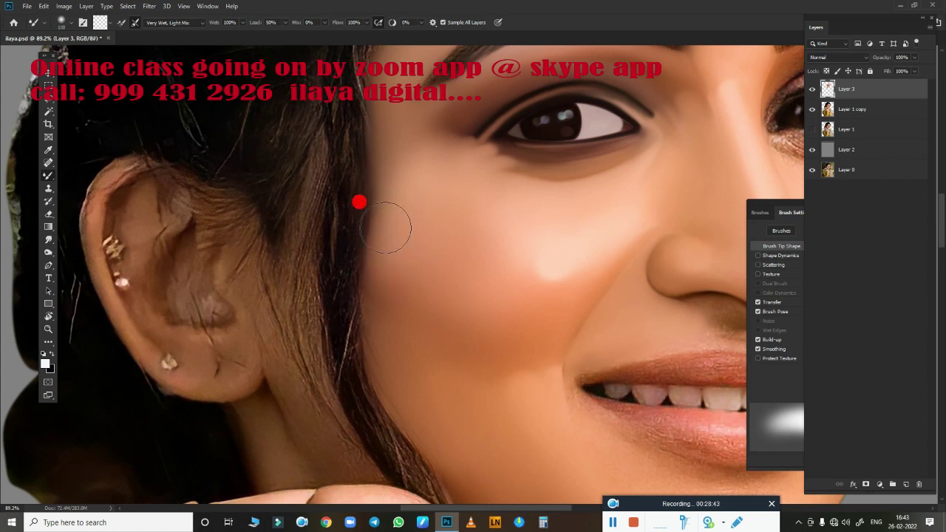
pyautogui.moveTo(391, 272)
pyautogui.mouseDown()
pyautogui.moveTo(421, 291)
pyautogui.moveTo(507, 416)
pyautogui.moveTo(483, 427)
pyautogui.moveTo(402, 296)
pyautogui.moveTo(560, 285)
pyautogui.moveTo(553, 303)
pyautogui.moveTo(570, 286)
pyautogui.moveTo(372, 313)
pyautogui.moveTo(501, 285)
pyautogui.moveTo(534, 299)
pyautogui.moveTo(454, 173)
pyautogui.moveTo(557, 312)
pyautogui.moveTo(574, 307)
pyautogui.mouseUp()
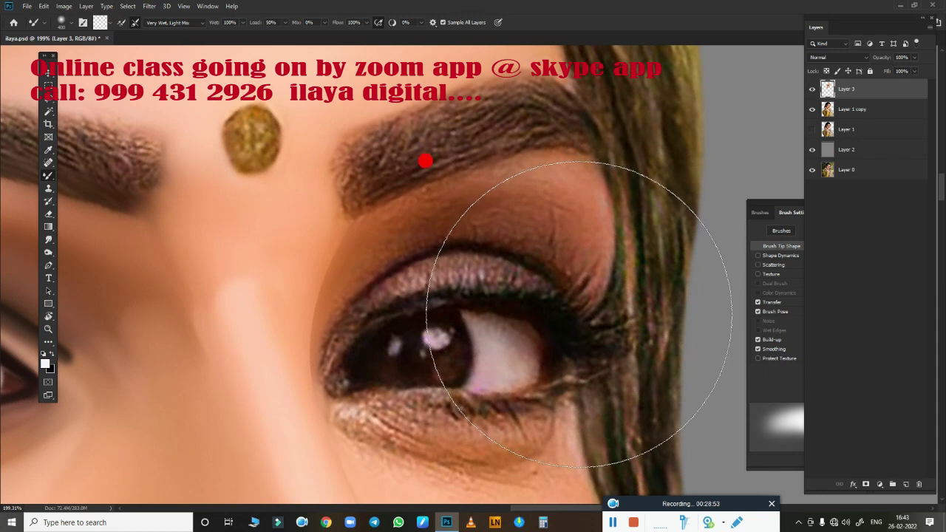
# Smudge the brow's lower edge, the upper-lid crease and outer eye corner into the skin.
pyautogui.press('r')
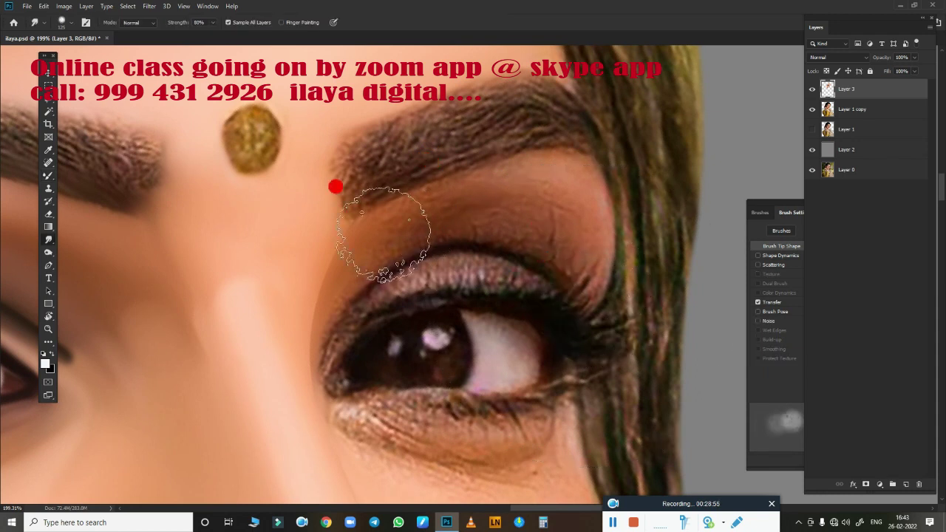
pyautogui.moveTo(356, 209); pyautogui.dragTo(408, 178)
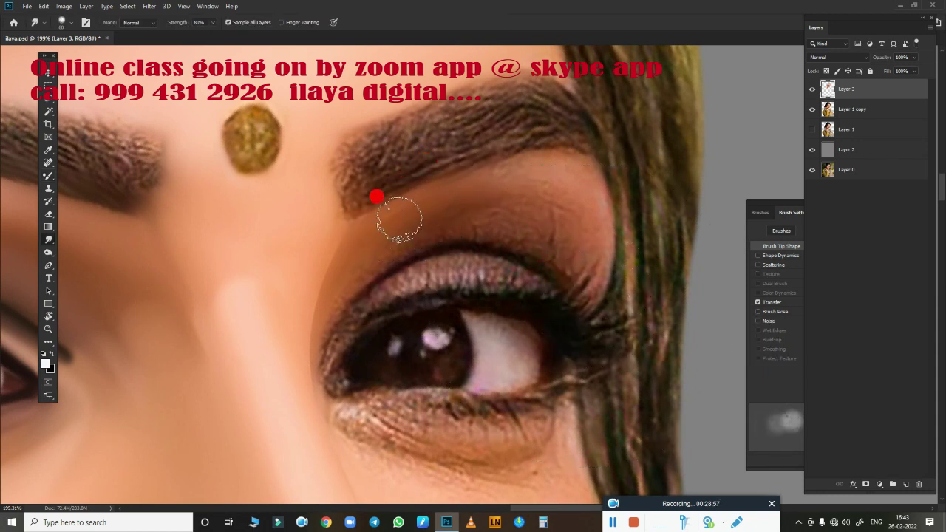
pyautogui.moveTo(399, 220); pyautogui.dragTo(580, 178)
pyautogui.moveTo(407, 227); pyautogui.dragTo(378, 251)
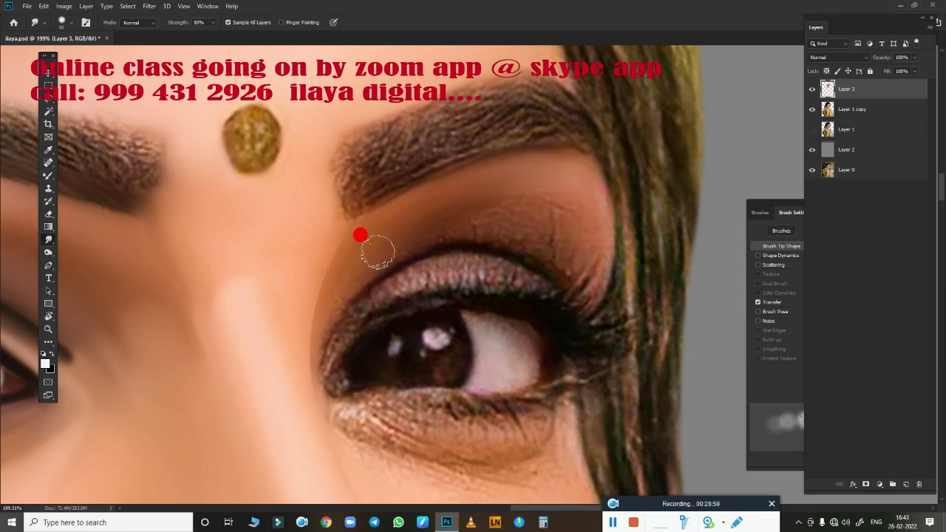
pyautogui.moveTo(468, 228); pyautogui.dragTo(407, 244)
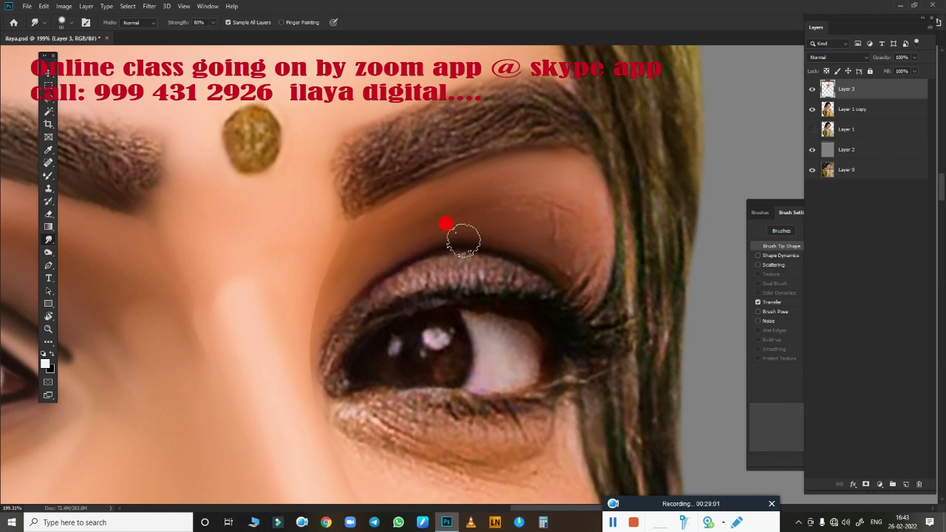
pyautogui.moveTo(582, 290)
pyautogui.mouseDown()
pyautogui.moveTo(592, 210)
pyautogui.moveTo(366, 226)
pyautogui.mouseUp()
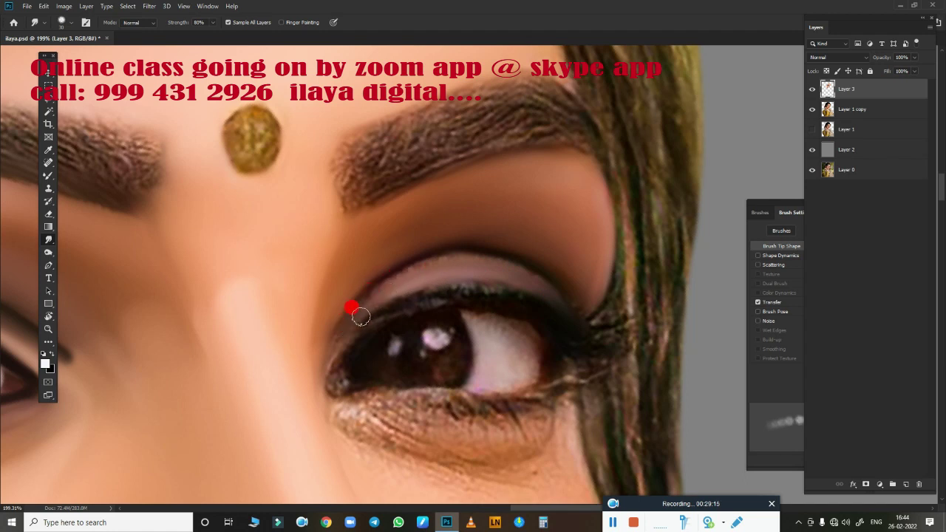
pyautogui.moveTo(478, 266)
pyautogui.mouseDown()
pyautogui.moveTo(593, 307)
pyautogui.moveTo(431, 264)
pyautogui.moveTo(374, 286)
pyautogui.moveTo(344, 335)
pyautogui.moveTo(451, 327)
pyautogui.mouseUp()
# Shrink the Mixer Brush to a small tip and blend the upper eyelid line to the outer corner.
pyautogui.scroll(2, 553, 326)
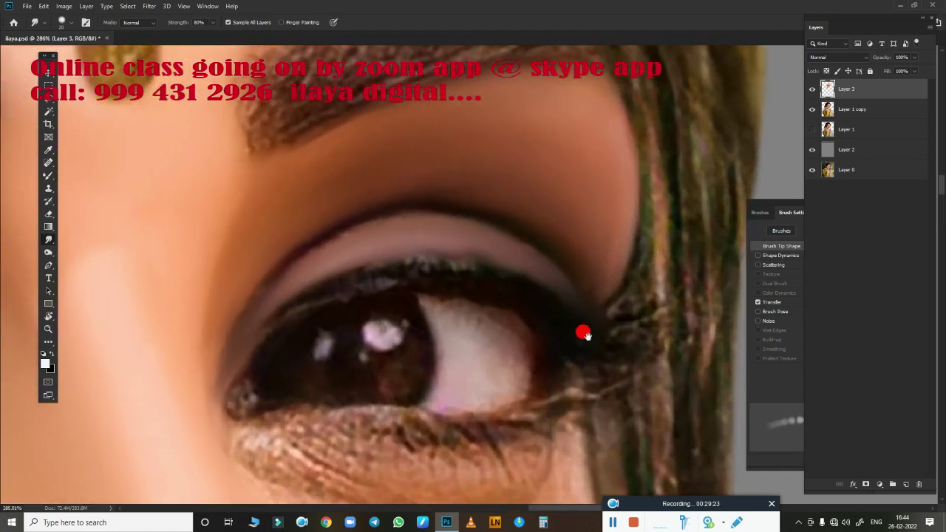
pyautogui.hotkey('shift', 'b')
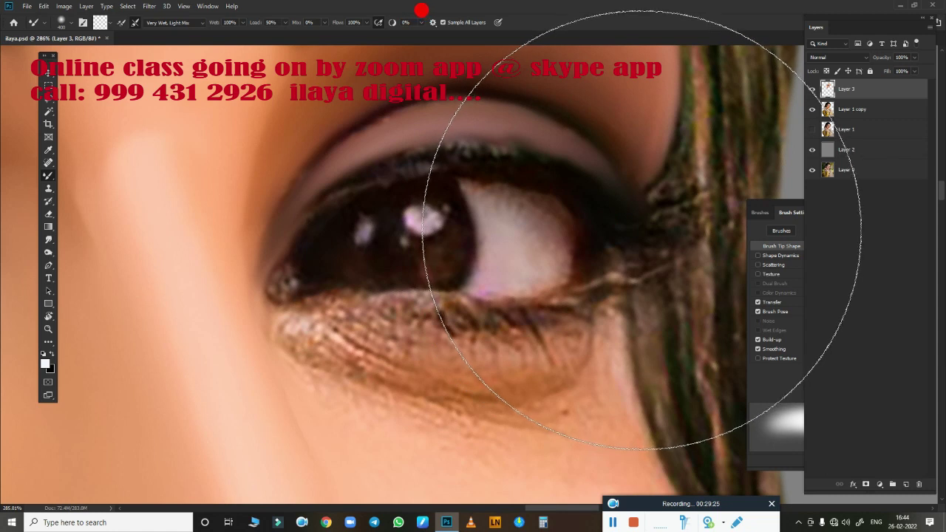
pyautogui.press('[')
pyautogui.press('[')
pyautogui.press('[')
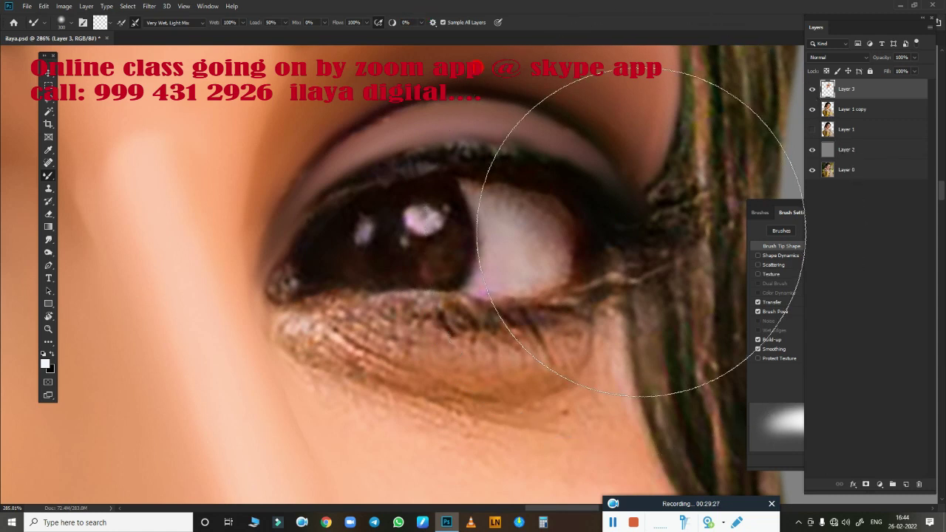
pyautogui.press('[')
pyautogui.press('[')
pyautogui.press('[')
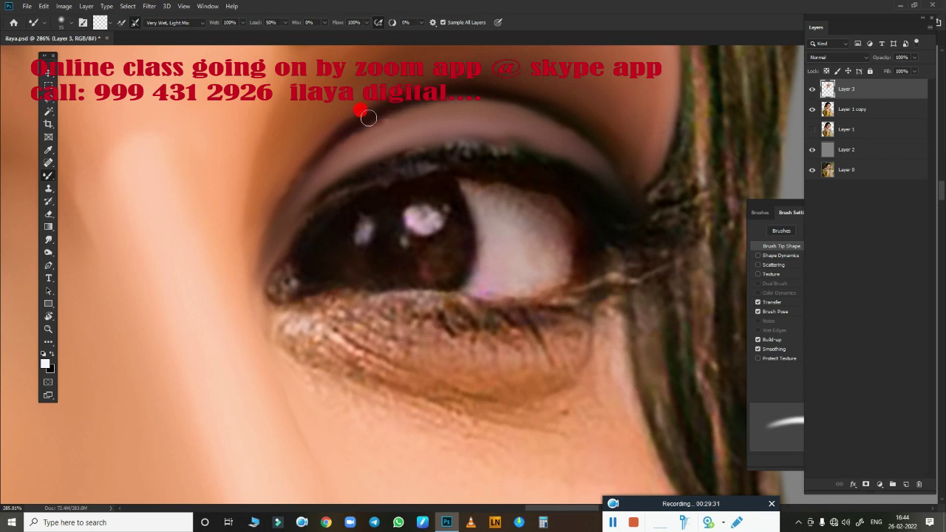
pyautogui.moveTo(368, 117)
pyautogui.mouseDown()
pyautogui.moveTo(281, 180)
pyautogui.moveTo(258, 245)
pyautogui.mouseUp()
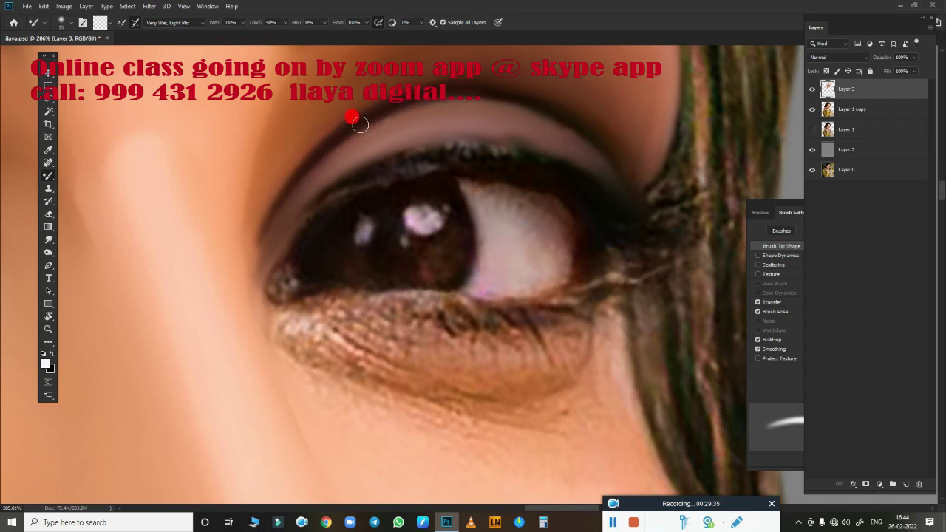
pyautogui.moveTo(360, 125)
pyautogui.mouseDown()
pyautogui.moveTo(413, 100)
pyautogui.moveTo(400, 108)
pyautogui.mouseUp()
pyautogui.moveTo(456, 92)
pyautogui.mouseDown()
pyautogui.moveTo(486, 95)
pyautogui.moveTo(349, 130)
pyautogui.mouseUp()
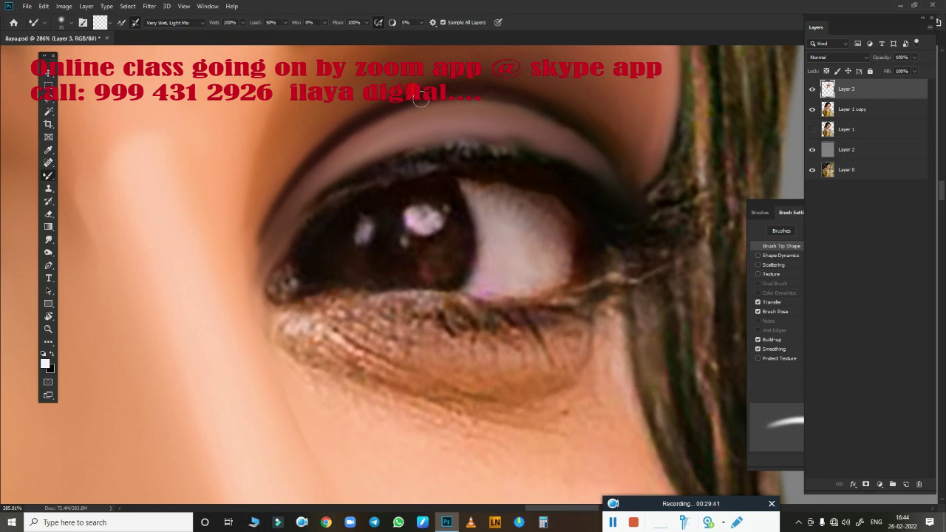
pyautogui.moveTo(420, 100)
pyautogui.mouseDown()
pyautogui.moveTo(488, 96)
pyautogui.moveTo(586, 130)
pyautogui.moveTo(579, 121)
pyautogui.moveTo(492, 108)
pyautogui.moveTo(553, 123)
pyautogui.moveTo(611, 179)
pyautogui.moveTo(606, 135)
pyautogui.moveTo(636, 181)
pyautogui.moveTo(523, 221)
pyautogui.moveTo(533, 156)
pyautogui.moveTo(371, 261)
pyautogui.moveTo(543, 379)
pyautogui.mouseUp()
# Blend the skin under the eye and around the lower lid.
pyautogui.moveTo(363, 379)
pyautogui.mouseDown()
pyautogui.moveTo(355, 367)
pyautogui.moveTo(288, 347)
pyautogui.moveTo(403, 381)
pyautogui.mouseUp()
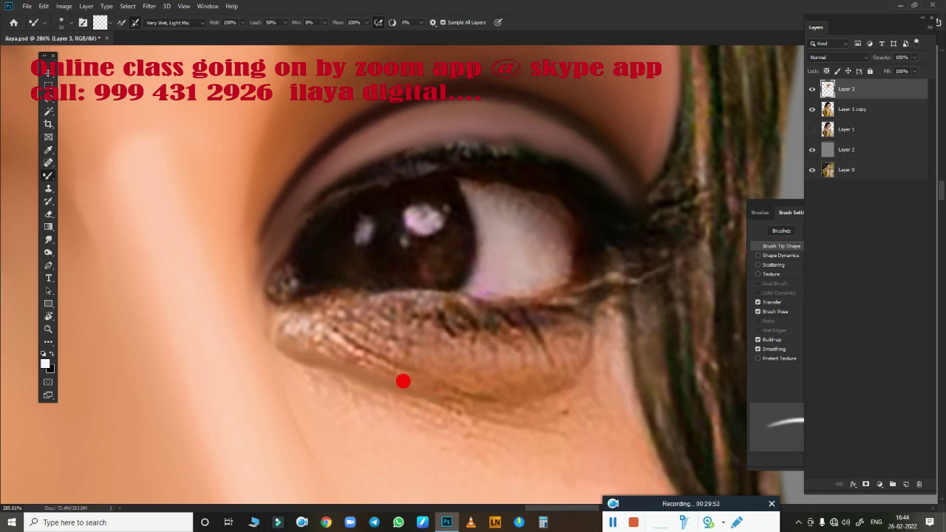
pyautogui.moveTo(532, 400)
pyautogui.mouseDown()
pyautogui.moveTo(589, 354)
pyautogui.moveTo(448, 403)
pyautogui.moveTo(617, 420)
pyautogui.moveTo(563, 305)
pyautogui.moveTo(454, 332)
pyautogui.moveTo(300, 313)
pyautogui.moveTo(669, 346)
pyautogui.mouseUp()
pyautogui.scroll(-1, 566, 353)
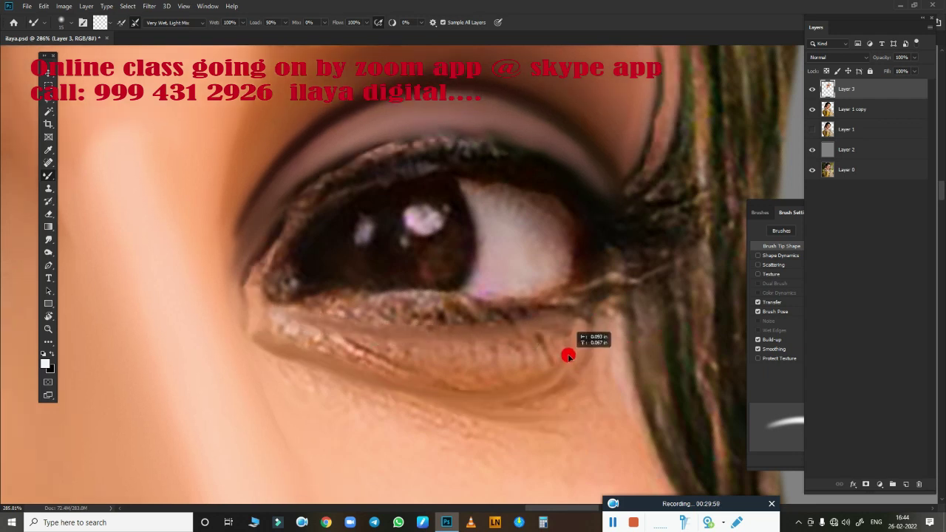
pyautogui.scroll(-3, 606, 365)
pyautogui.scroll(2, 591, 186)
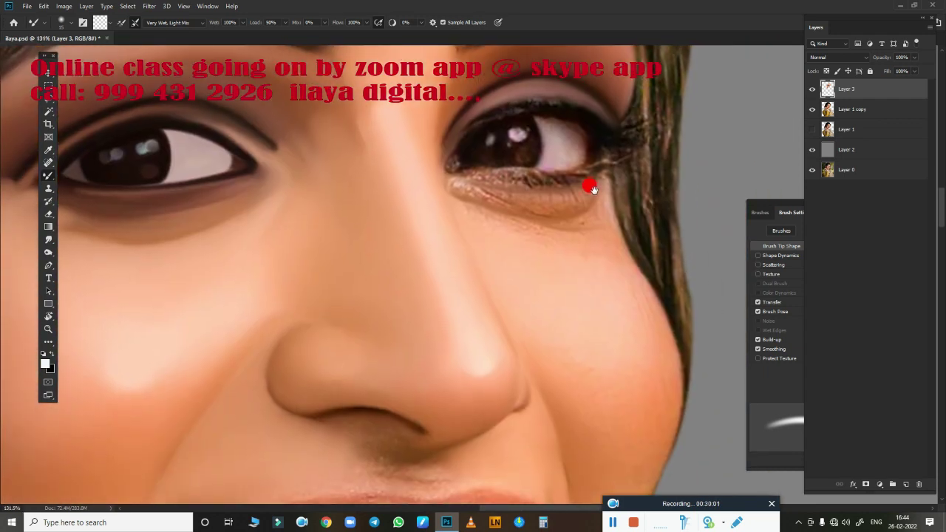
pyautogui.scroll(1, 614, 258)
pyautogui.scroll(1, 586, 350)
# Smudge the lower-lid shadow, its corner and the cheek skin just below the eye.
pyautogui.press('r')
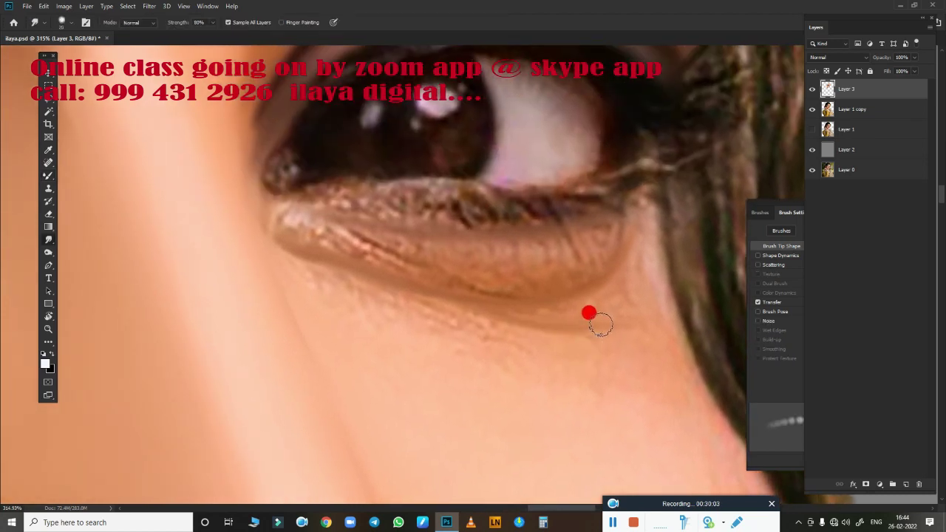
pyautogui.moveTo(626, 221)
pyautogui.mouseDown()
pyautogui.moveTo(655, 296)
pyautogui.moveTo(628, 256)
pyautogui.moveTo(661, 340)
pyautogui.moveTo(605, 272)
pyautogui.moveTo(621, 276)
pyautogui.moveTo(522, 302)
pyautogui.moveTo(578, 287)
pyautogui.mouseUp()
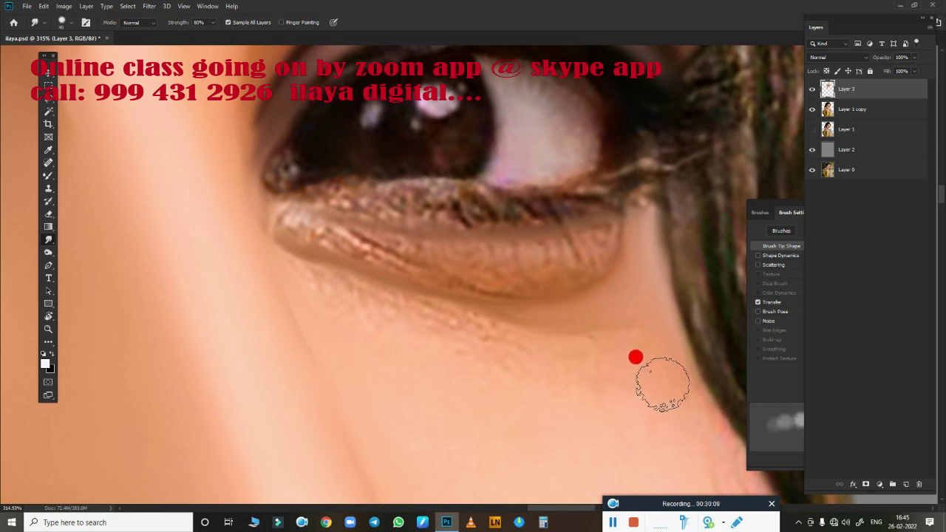
pyautogui.moveTo(646, 402)
pyautogui.mouseDown()
pyautogui.moveTo(392, 294)
pyautogui.moveTo(390, 304)
pyautogui.moveTo(285, 264)
pyautogui.moveTo(337, 272)
pyautogui.moveTo(317, 268)
pyautogui.moveTo(291, 241)
pyautogui.moveTo(342, 255)
pyautogui.moveTo(289, 237)
pyautogui.moveTo(453, 286)
pyautogui.moveTo(393, 276)
pyautogui.moveTo(418, 281)
pyautogui.moveTo(487, 249)
pyautogui.moveTo(614, 214)
pyautogui.moveTo(581, 219)
pyautogui.moveTo(545, 243)
pyautogui.moveTo(579, 236)
pyautogui.moveTo(542, 227)
pyautogui.moveTo(407, 244)
pyautogui.moveTo(424, 236)
pyautogui.moveTo(315, 230)
pyautogui.moveTo(270, 207)
pyautogui.moveTo(332, 226)
pyautogui.moveTo(441, 234)
pyautogui.moveTo(340, 233)
pyautogui.moveTo(549, 251)
pyautogui.moveTo(591, 245)
pyautogui.moveTo(551, 273)
pyautogui.moveTo(627, 275)
pyautogui.moveTo(542, 302)
pyautogui.moveTo(600, 258)
pyautogui.mouseUp()
pyautogui.moveTo(308, 267); pyautogui.dragTo(306, 277)
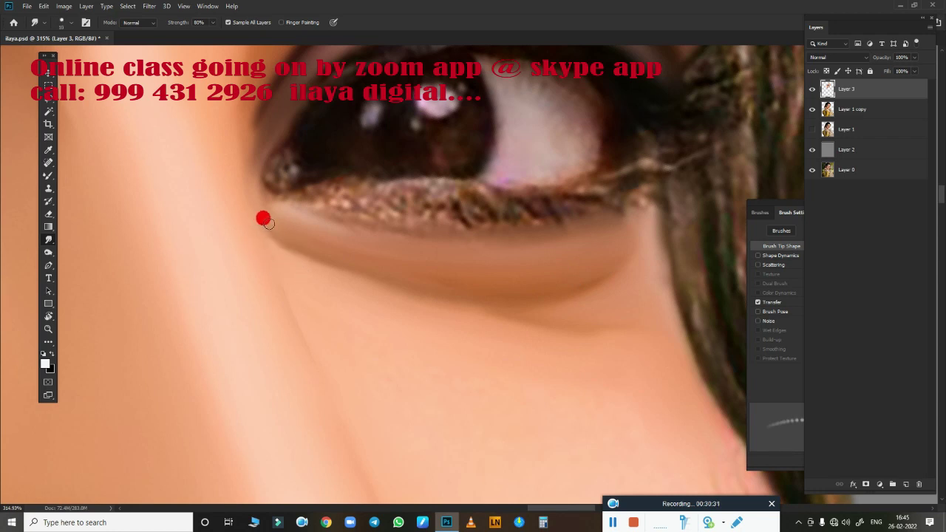
pyautogui.moveTo(272, 215)
pyautogui.mouseDown()
pyautogui.moveTo(262, 196)
pyautogui.moveTo(313, 245)
pyautogui.moveTo(388, 284)
pyautogui.mouseUp()
# Blend and extend the lower-lid shadow line with the wet Mixer Brush.
pyautogui.press('b')
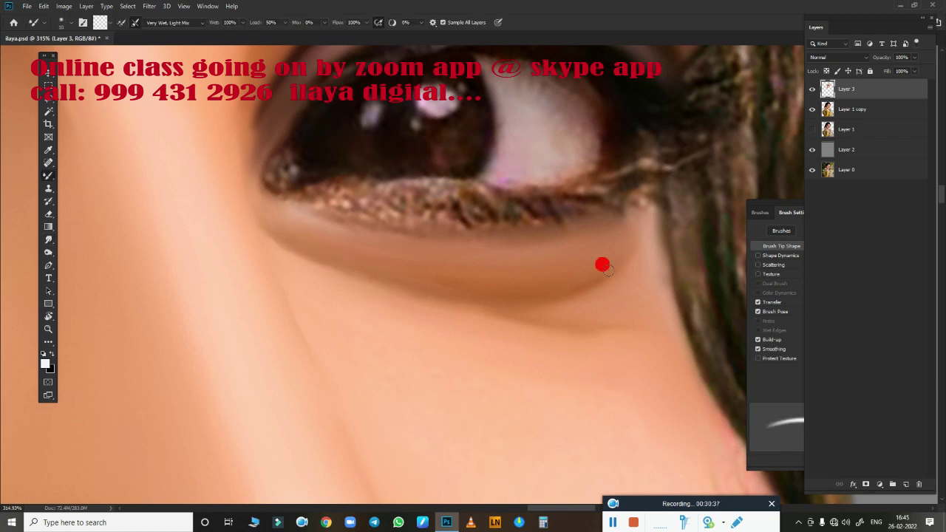
pyautogui.moveTo(511, 296)
pyautogui.mouseDown()
pyautogui.moveTo(421, 291)
pyautogui.moveTo(341, 268)
pyautogui.moveTo(265, 229)
pyautogui.mouseUp()
pyautogui.moveTo(521, 317); pyautogui.dragTo(655, 325)
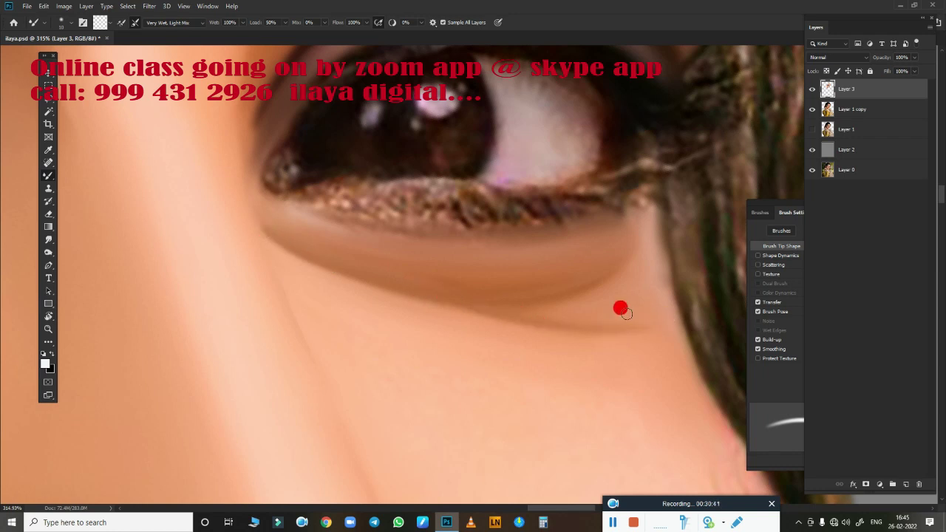
pyautogui.moveTo(558, 330); pyautogui.dragTo(546, 328)
pyautogui.moveTo(584, 294); pyautogui.dragTo(420, 301)
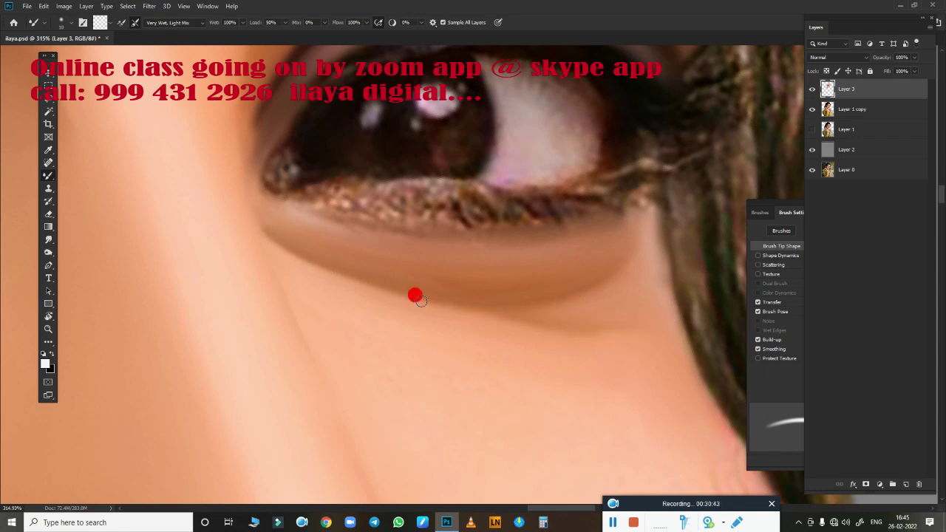
# Bring the whole eye into view and smooth the eye white along the iris edge.
pyautogui.moveTo(523, 247); pyautogui.dragTo(534, 382)
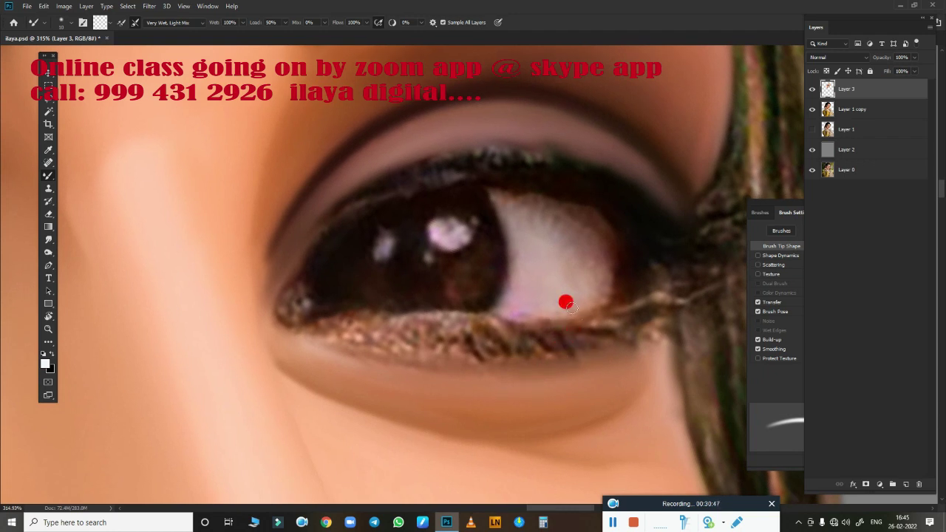
pyautogui.moveTo(570, 308)
pyautogui.mouseDown()
pyautogui.moveTo(531, 264)
pyautogui.moveTo(501, 203)
pyautogui.moveTo(520, 194)
pyautogui.moveTo(618, 242)
pyautogui.moveTo(513, 274)
pyautogui.moveTo(507, 229)
pyautogui.mouseUp()
pyautogui.moveTo(504, 284)
pyautogui.mouseDown()
pyautogui.moveTo(517, 241)
pyautogui.moveTo(505, 305)
pyautogui.moveTo(589, 287)
pyautogui.moveTo(613, 246)
pyautogui.mouseUp()
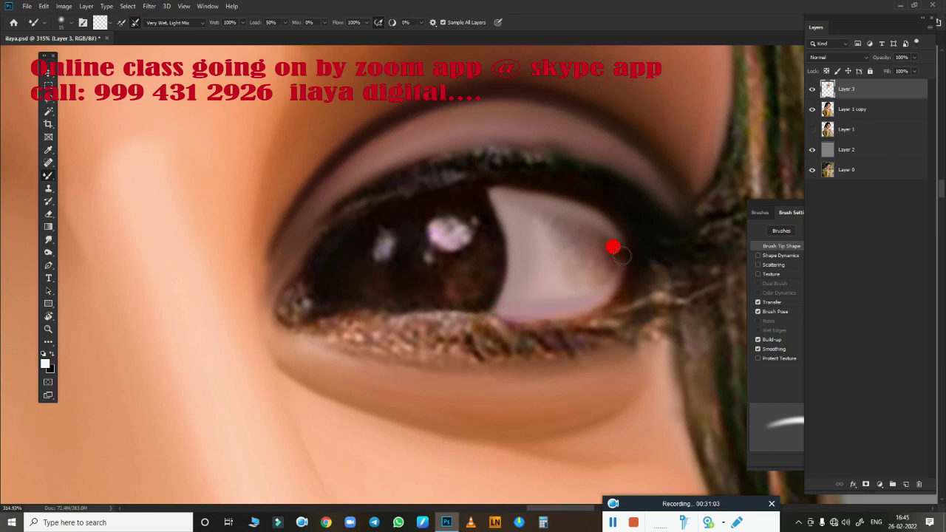
pyautogui.moveTo(562, 287)
pyautogui.mouseDown()
pyautogui.moveTo(539, 224)
pyautogui.moveTo(585, 234)
pyautogui.moveTo(550, 235)
pyautogui.moveTo(575, 264)
pyautogui.moveTo(567, 281)
pyautogui.moveTo(608, 261)
pyautogui.moveTo(598, 235)
pyautogui.moveTo(587, 258)
pyautogui.moveTo(507, 278)
pyautogui.moveTo(504, 200)
pyautogui.moveTo(518, 205)
pyautogui.moveTo(494, 189)
pyautogui.moveTo(585, 210)
pyautogui.moveTo(611, 229)
pyautogui.moveTo(602, 229)
pyautogui.moveTo(602, 262)
pyautogui.moveTo(513, 291)
pyautogui.moveTo(326, 323)
pyautogui.moveTo(311, 286)
pyautogui.moveTo(319, 297)
pyautogui.moveTo(332, 280)
pyautogui.moveTo(307, 292)
pyautogui.moveTo(489, 253)
pyautogui.mouseUp()
# Draw a closed curved Pen path around the right eye's upper edge, outer corner and lower lid.
pyautogui.press('p')
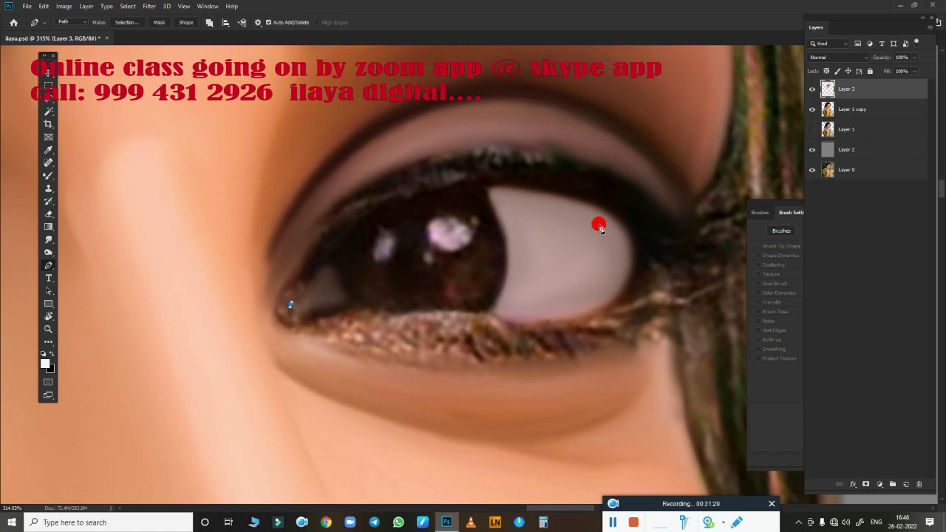
pyautogui.moveTo(492, 188); pyautogui.dragTo(632, 193)
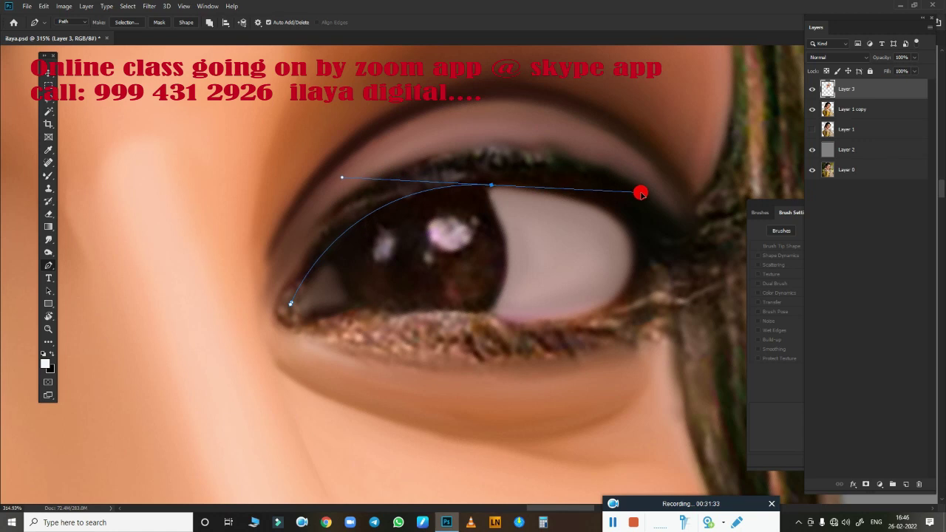
pyautogui.moveTo(638, 194); pyautogui.dragTo(639, 190)
pyautogui.keyDown('alt'); pyautogui.click(491, 186); pyautogui.keyUp('alt')
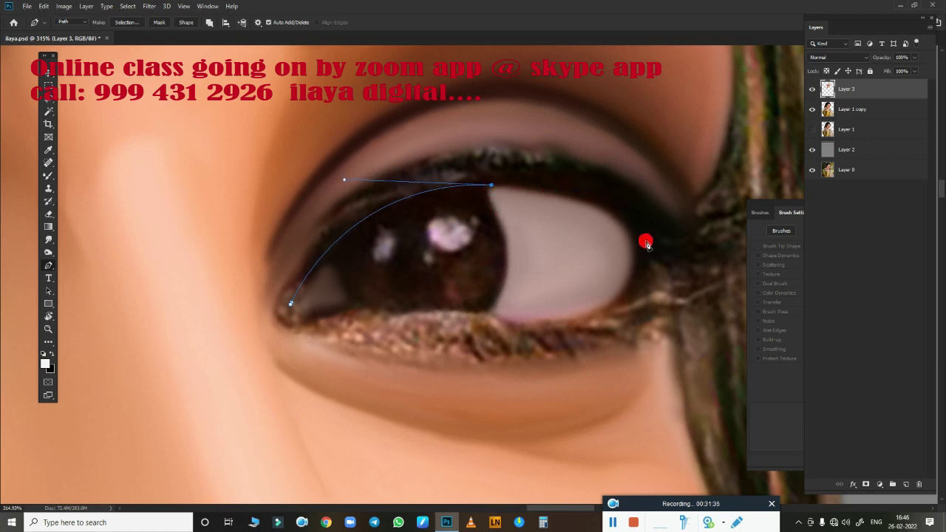
pyautogui.moveTo(643, 240); pyautogui.dragTo(677, 289)
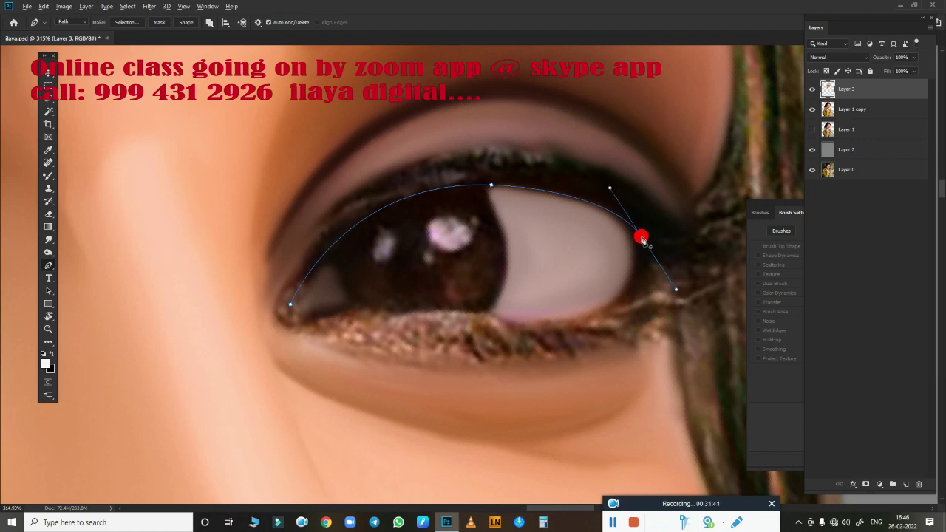
pyautogui.moveTo(600, 311)
pyautogui.mouseDown()
pyautogui.moveTo(554, 325)
pyautogui.moveTo(564, 311)
pyautogui.mouseUp()
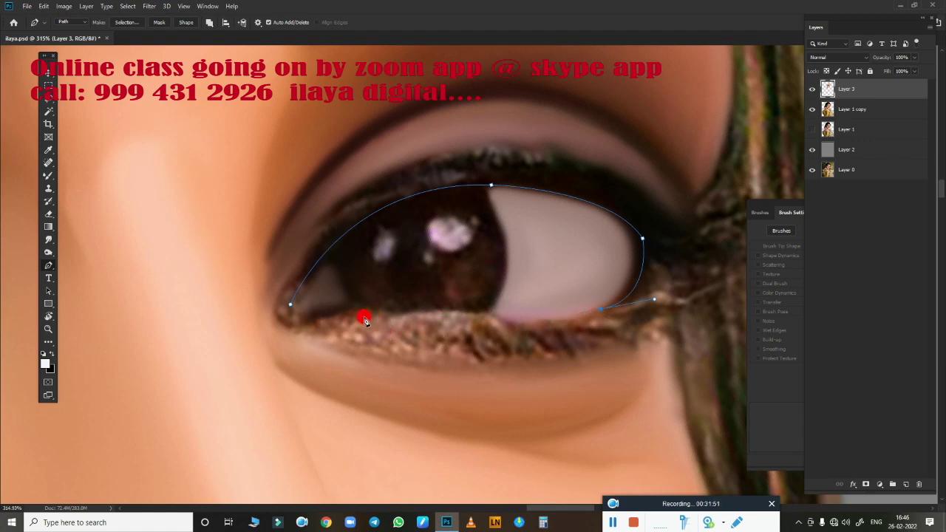
pyautogui.moveTo(290, 305); pyautogui.dragTo(282, 308)
pyautogui.scroll(-5, 554, 343)
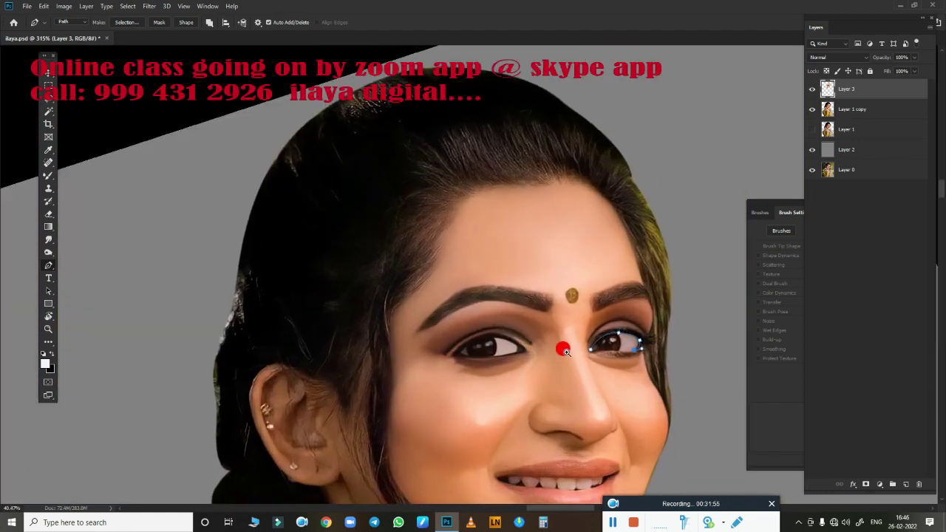
pyautogui.scroll(4, 560, 344)
pyautogui.scroll(1, 621, 355)
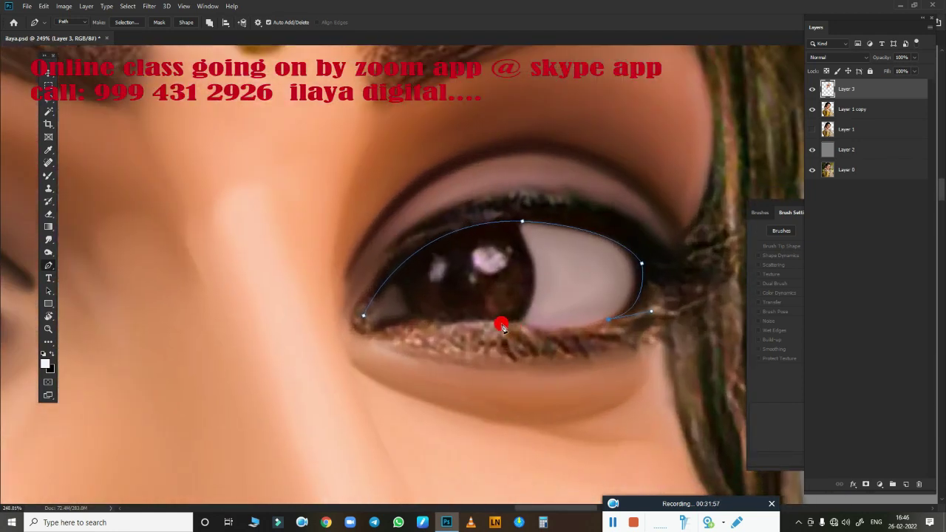
pyautogui.moveTo(502, 326); pyautogui.dragTo(450, 314)
# Turn the eye path into a selection, feather it 2 pixels, and smudge the upper eye white smooth.
pyautogui.hotkey('ctrl', 'Return')
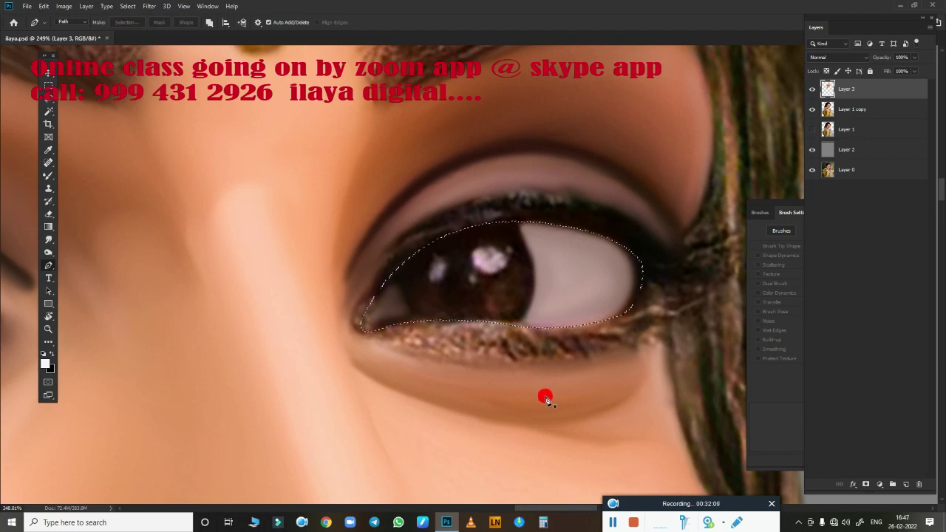
pyautogui.hotkey('shift', 'F6')
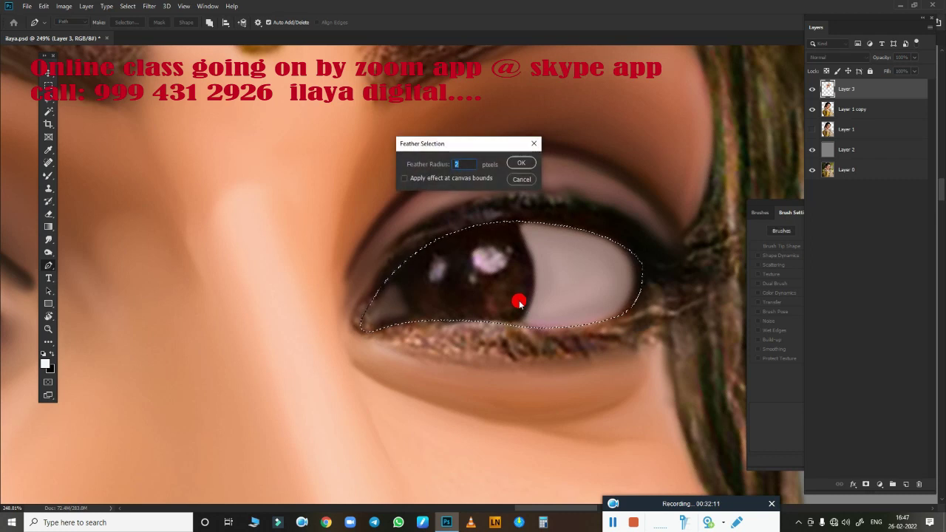
pyautogui.press('Return')
pyautogui.scroll(3, 552, 316)
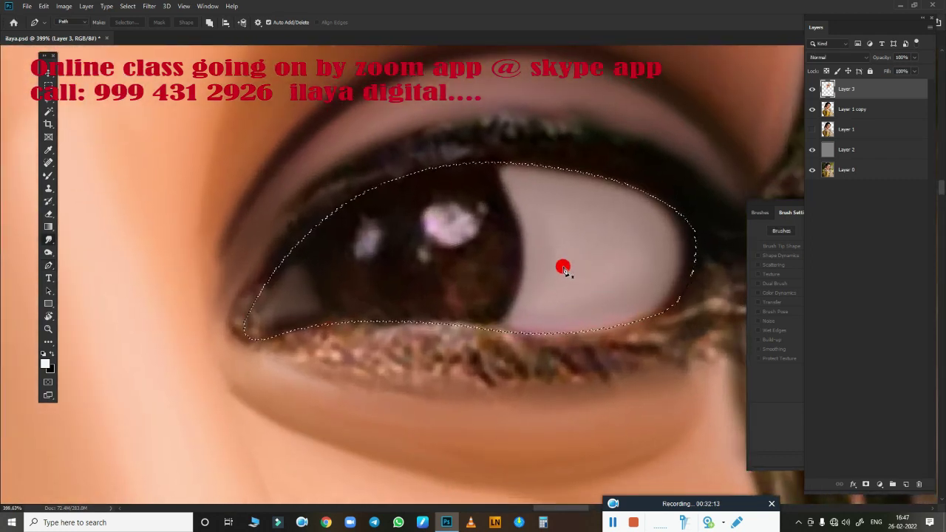
pyautogui.press('r')
pyautogui.moveTo(596, 281)
pyautogui.mouseDown()
pyautogui.moveTo(611, 179)
pyautogui.moveTo(648, 235)
pyautogui.moveTo(574, 180)
pyautogui.moveTo(661, 228)
pyautogui.moveTo(663, 210)
pyautogui.moveTo(698, 259)
pyautogui.moveTo(684, 290)
pyautogui.moveTo(634, 347)
pyautogui.moveTo(674, 236)
pyautogui.moveTo(627, 296)
pyautogui.moveTo(551, 333)
pyautogui.moveTo(553, 317)
pyautogui.moveTo(460, 376)
pyautogui.moveTo(304, 329)
pyautogui.moveTo(297, 234)
pyautogui.mouseUp()
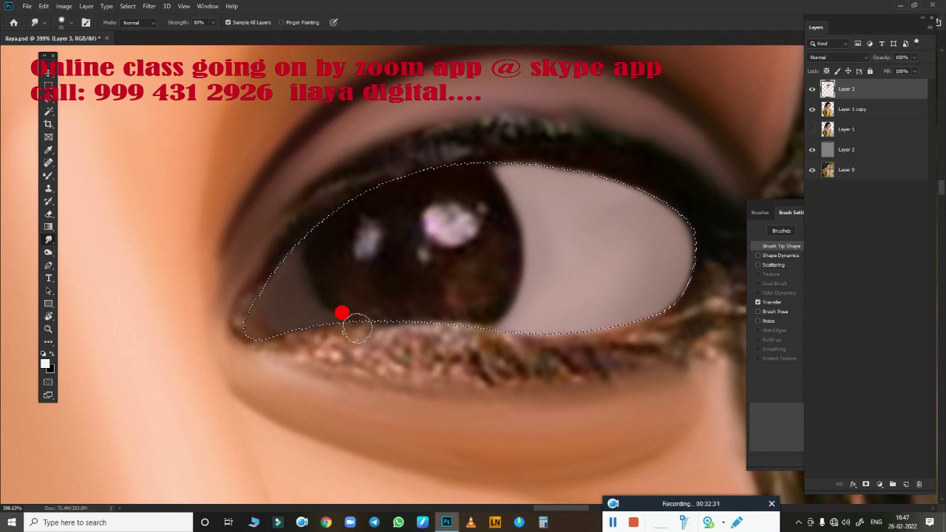
# Smear the dark inner eye corner and the iris's right edge into smooth dark brown.
pyautogui.moveTo(356, 328)
pyautogui.mouseDown()
pyautogui.moveTo(316, 232)
pyautogui.moveTo(311, 247)
pyautogui.moveTo(483, 202)
pyautogui.moveTo(476, 175)
pyautogui.moveTo(488, 196)
pyautogui.mouseUp()
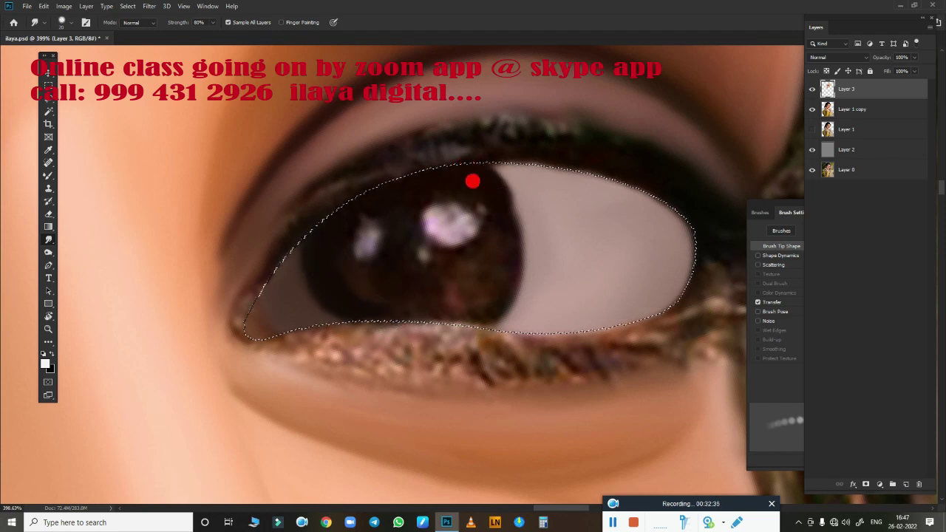
pyautogui.moveTo(502, 224)
pyautogui.mouseDown()
pyautogui.moveTo(350, 313)
pyautogui.moveTo(312, 223)
pyautogui.moveTo(407, 171)
pyautogui.moveTo(349, 193)
pyautogui.moveTo(454, 158)
pyautogui.moveTo(370, 211)
pyautogui.moveTo(380, 207)
pyautogui.moveTo(330, 195)
pyautogui.moveTo(414, 179)
pyautogui.moveTo(394, 229)
pyautogui.moveTo(347, 269)
pyautogui.moveTo(318, 238)
pyautogui.moveTo(382, 248)
pyautogui.moveTo(359, 271)
pyautogui.moveTo(433, 249)
pyautogui.moveTo(465, 165)
pyautogui.moveTo(482, 212)
pyautogui.moveTo(460, 232)
pyautogui.moveTo(403, 238)
pyautogui.moveTo(380, 256)
pyautogui.moveTo(372, 286)
pyautogui.moveTo(461, 238)
pyautogui.moveTo(428, 274)
pyautogui.moveTo(441, 190)
pyautogui.moveTo(414, 182)
pyautogui.moveTo(327, 245)
pyautogui.moveTo(386, 185)
pyautogui.moveTo(403, 184)
pyautogui.moveTo(388, 258)
pyautogui.moveTo(450, 179)
pyautogui.moveTo(446, 258)
pyautogui.moveTo(389, 296)
pyautogui.moveTo(494, 326)
pyautogui.moveTo(342, 332)
pyautogui.moveTo(350, 377)
pyautogui.moveTo(308, 428)
pyautogui.moveTo(281, 400)
pyautogui.mouseUp()
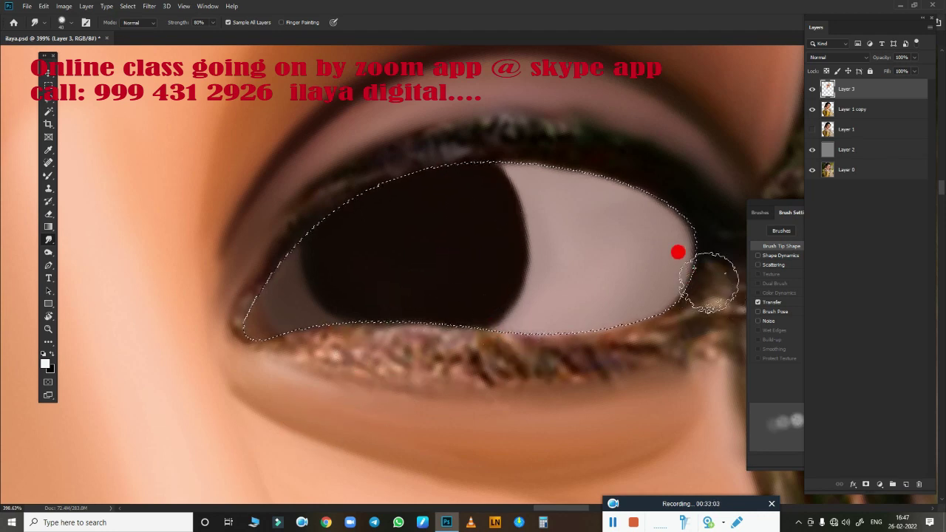
# Blend the upper eyelid edge, upper lash line, inner corner and outer eye edge with the Mixer Brush.
pyautogui.press('b')
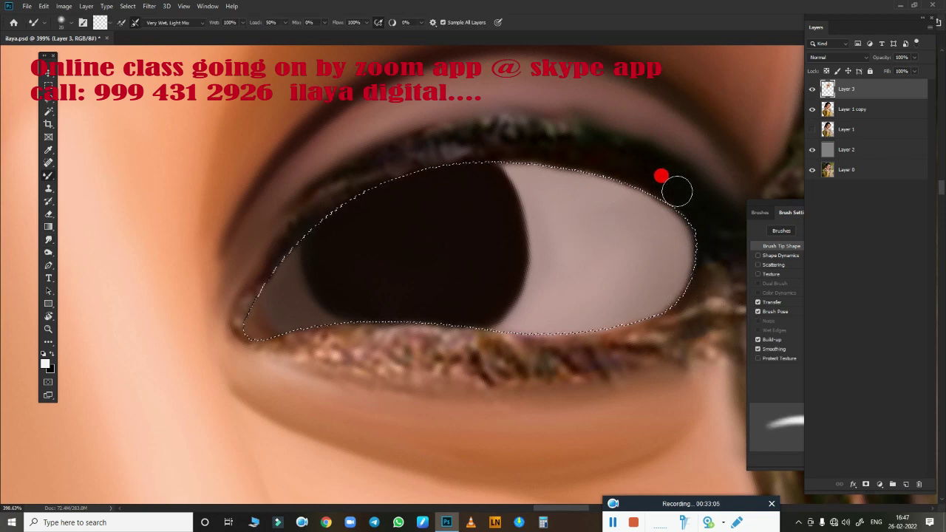
pyautogui.moveTo(676, 187)
pyautogui.mouseDown()
pyautogui.moveTo(607, 140)
pyautogui.moveTo(669, 160)
pyautogui.moveTo(603, 137)
pyautogui.moveTo(555, 122)
pyautogui.moveTo(468, 121)
pyautogui.moveTo(328, 173)
pyautogui.moveTo(224, 303)
pyautogui.moveTo(235, 315)
pyautogui.moveTo(244, 300)
pyautogui.mouseUp()
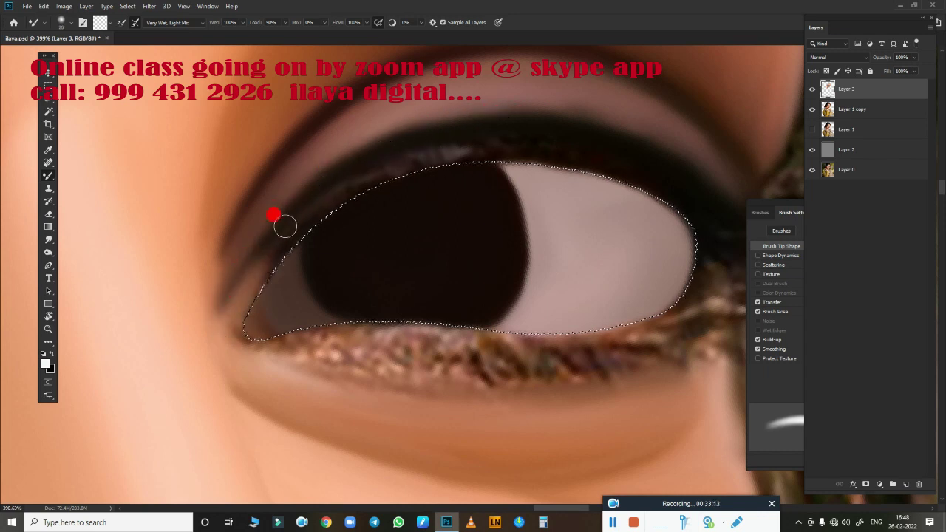
pyautogui.moveTo(285, 227)
pyautogui.mouseDown()
pyautogui.moveTo(228, 294)
pyautogui.moveTo(251, 285)
pyautogui.moveTo(226, 294)
pyautogui.moveTo(217, 283)
pyautogui.moveTo(256, 213)
pyautogui.moveTo(278, 261)
pyautogui.mouseUp()
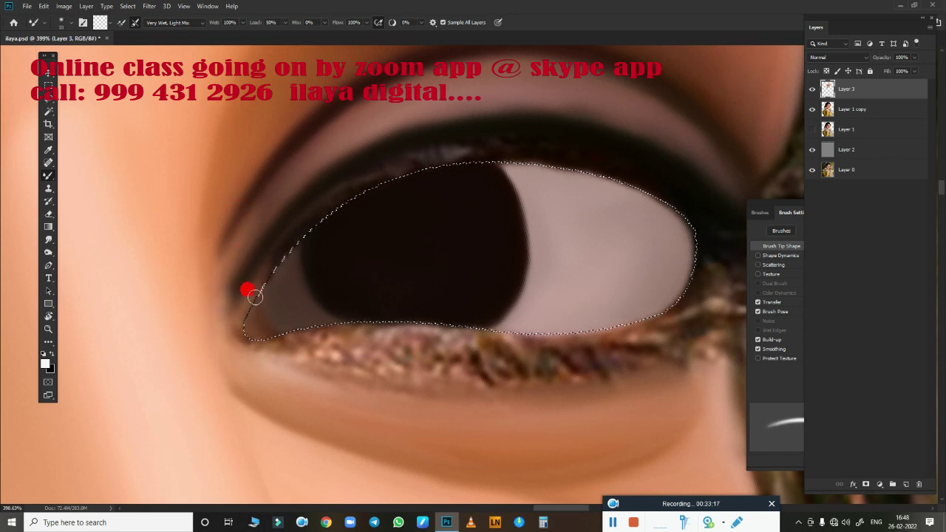
pyautogui.moveTo(254, 296); pyautogui.dragTo(332, 204)
pyautogui.moveTo(283, 248)
pyautogui.mouseDown()
pyautogui.moveTo(247, 314)
pyautogui.moveTo(331, 201)
pyautogui.moveTo(365, 180)
pyautogui.moveTo(478, 158)
pyautogui.moveTo(613, 167)
pyautogui.moveTo(720, 220)
pyautogui.mouseUp()
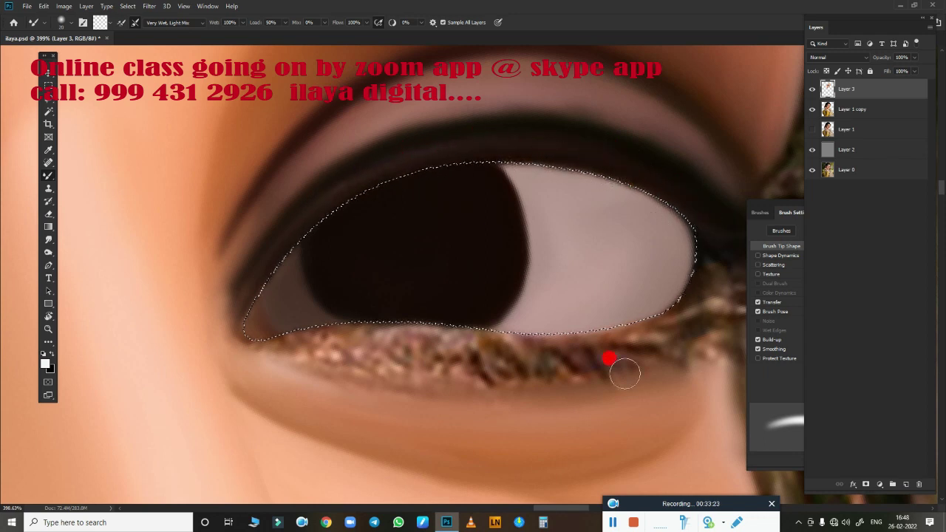
pyautogui.moveTo(610, 360)
pyautogui.mouseDown()
pyautogui.moveTo(558, 344)
pyautogui.moveTo(482, 256)
pyautogui.moveTo(613, 110)
pyautogui.moveTo(598, 186)
pyautogui.moveTo(613, 165)
pyautogui.moveTo(595, 190)
pyautogui.moveTo(529, 215)
pyautogui.moveTo(361, 214)
pyautogui.moveTo(153, 232)
pyautogui.mouseUp()
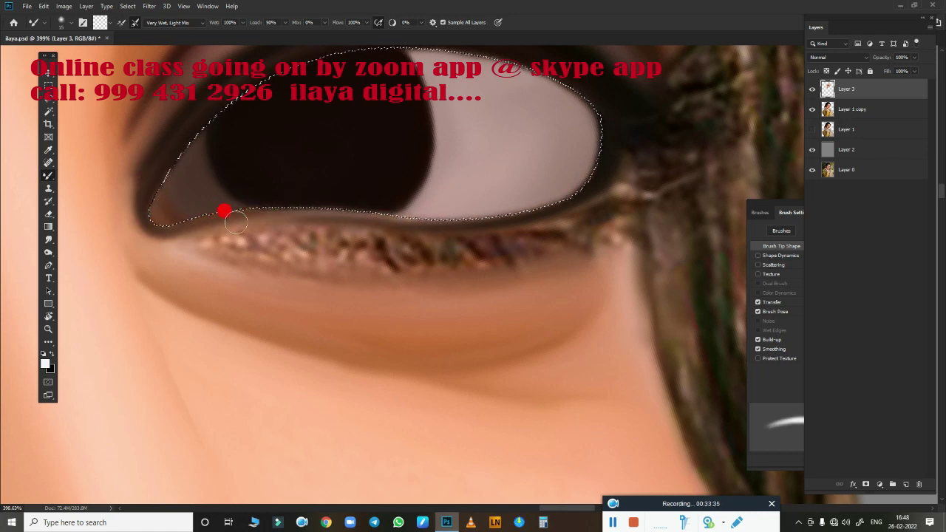
# Paint a smooth lower rim along the eye white and inner corner, then deselect.
pyautogui.moveTo(604, 181); pyautogui.dragTo(553, 201)
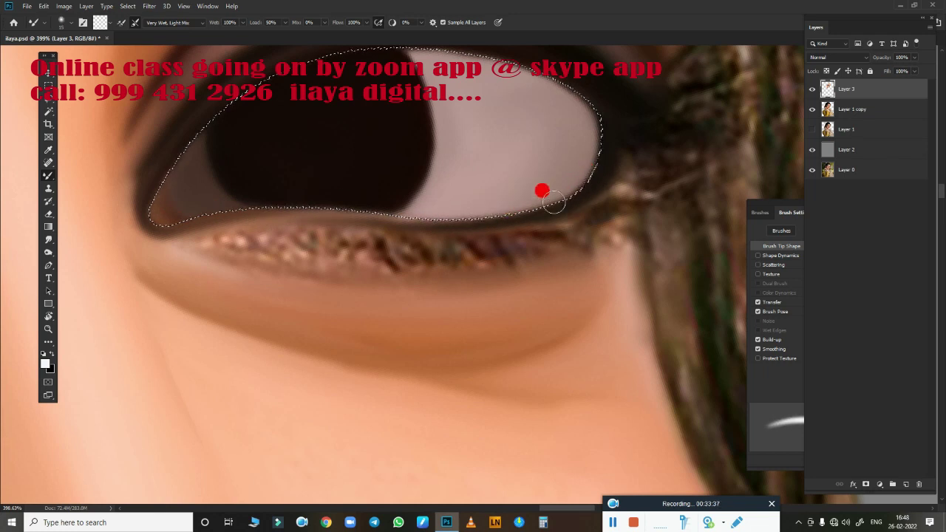
pyautogui.moveTo(418, 213); pyautogui.dragTo(337, 213)
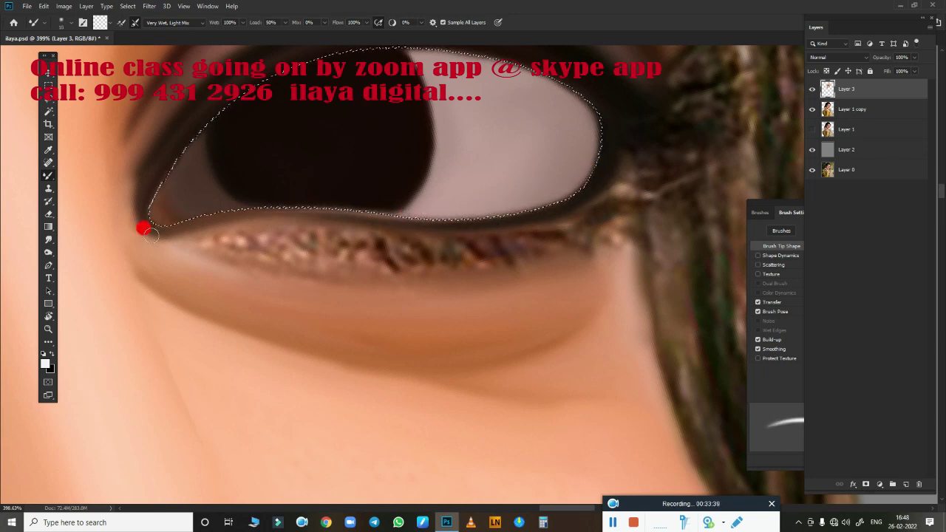
pyautogui.moveTo(150, 233); pyautogui.dragTo(164, 238)
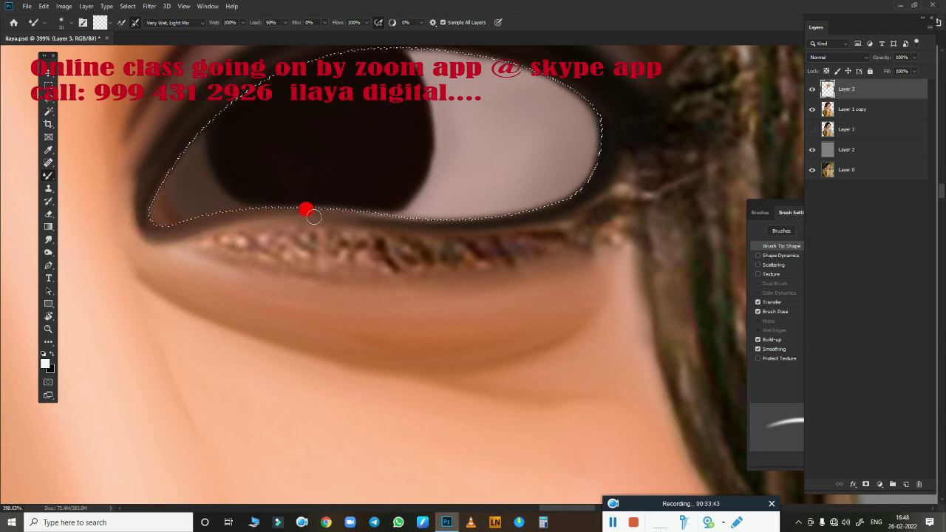
pyautogui.moveTo(409, 219)
pyautogui.mouseDown()
pyautogui.moveTo(309, 208)
pyautogui.moveTo(195, 215)
pyautogui.mouseUp()
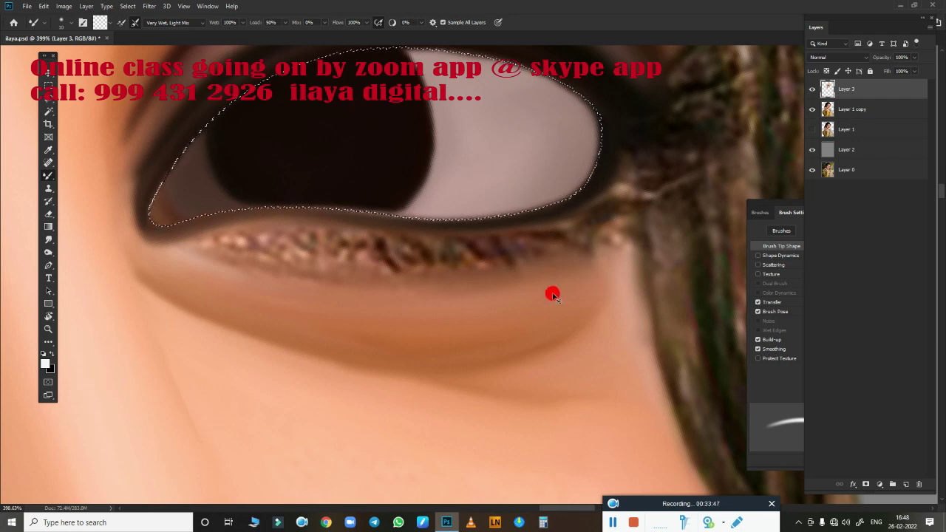
pyautogui.hotkey('ctrl', 'd')
# Smudge the outer eye-corner liner out toward the hair.
pyautogui.press('r')
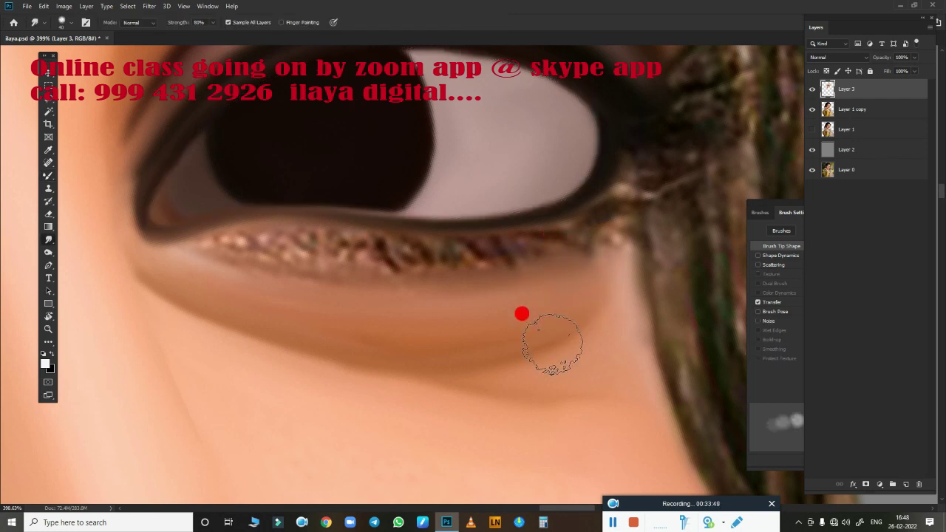
pyautogui.scroll(-5, 552, 343)
pyautogui.scroll(-4, 534, 367)
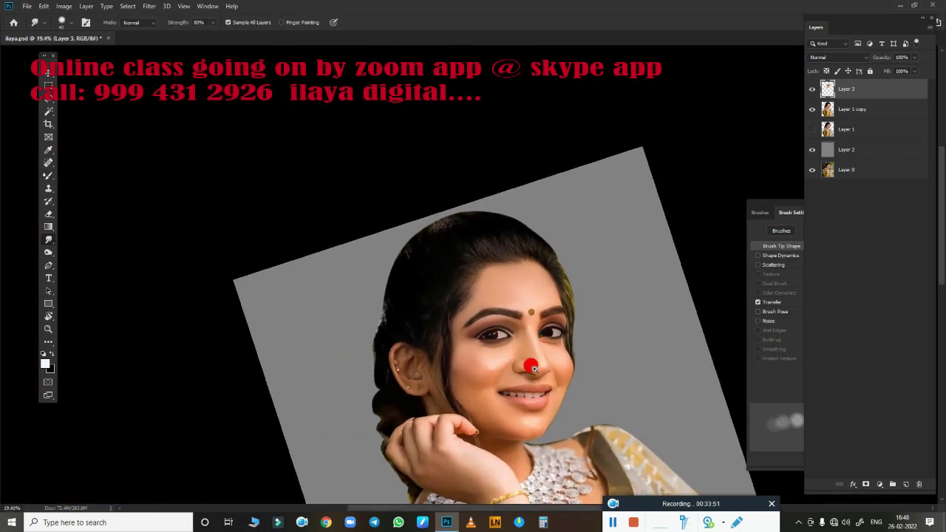
pyautogui.scroll(4, 534, 368)
pyautogui.scroll(2, 591, 391)
pyautogui.scroll(2, 627, 323)
pyautogui.scroll(1, 501, 410)
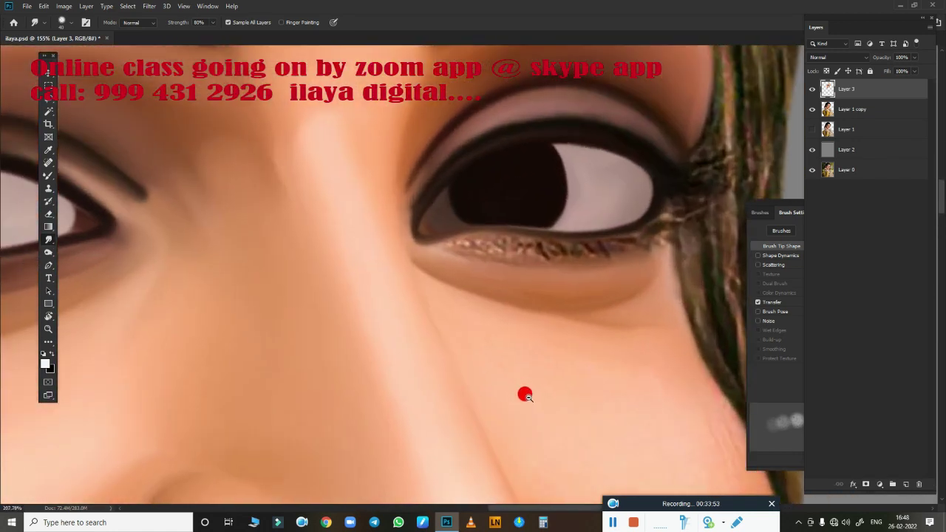
pyautogui.scroll(-1, 524, 395)
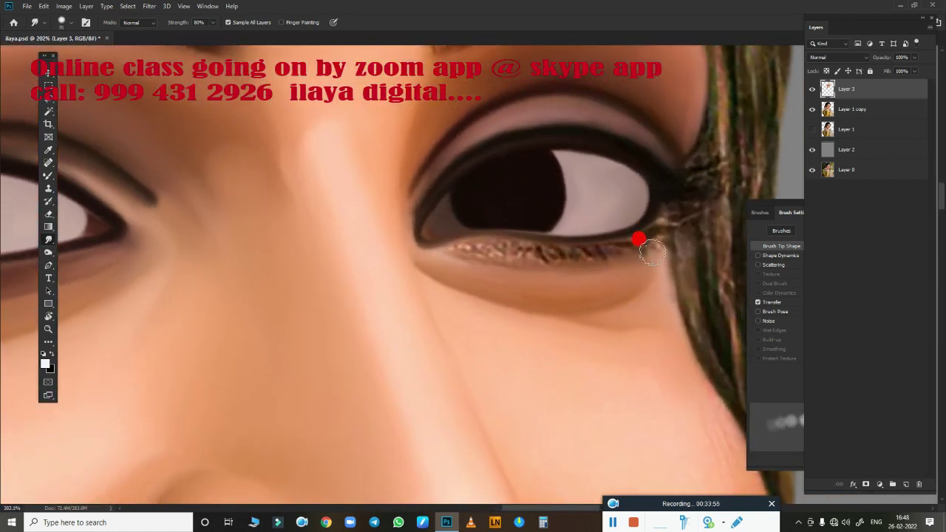
pyautogui.moveTo(652, 251)
pyautogui.mouseDown()
pyautogui.moveTo(689, 156)
pyautogui.moveTo(684, 171)
pyautogui.moveTo(663, 131)
pyautogui.moveTo(690, 185)
pyautogui.mouseUp()
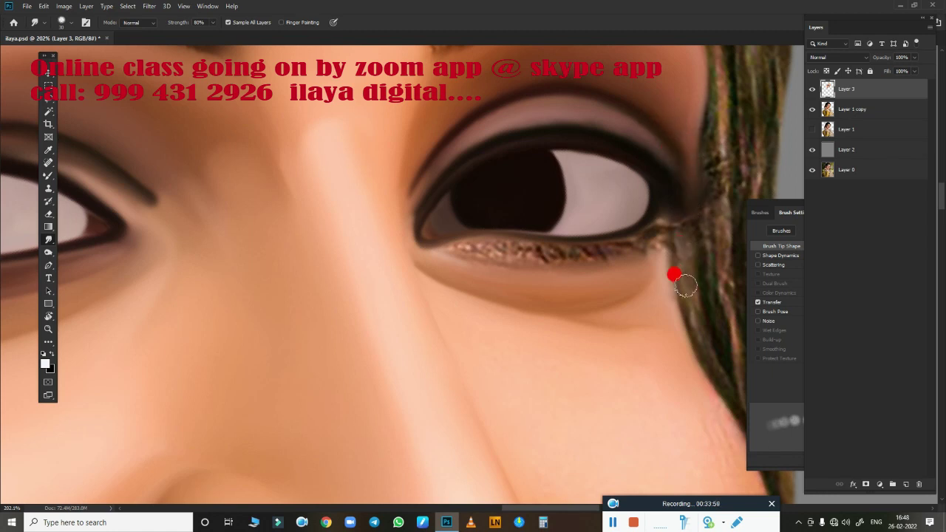
pyautogui.moveTo(685, 286)
pyautogui.mouseDown()
pyautogui.moveTo(671, 291)
pyautogui.moveTo(683, 210)
pyautogui.moveTo(674, 305)
pyautogui.moveTo(659, 228)
pyautogui.moveTo(659, 246)
pyautogui.moveTo(610, 226)
pyautogui.moveTo(424, 238)
pyautogui.moveTo(606, 234)
pyautogui.moveTo(638, 215)
pyautogui.moveTo(592, 243)
pyautogui.moveTo(492, 243)
pyautogui.moveTo(537, 242)
pyautogui.mouseUp()
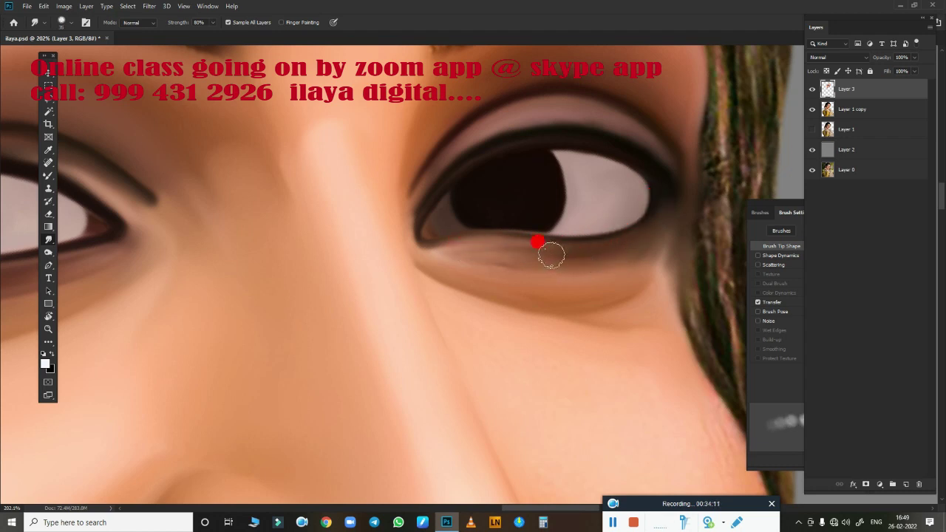
# Blend the liner along the lower eyelid and soften the shadow beneath it.
pyautogui.moveTo(464, 244); pyautogui.dragTo(639, 234)
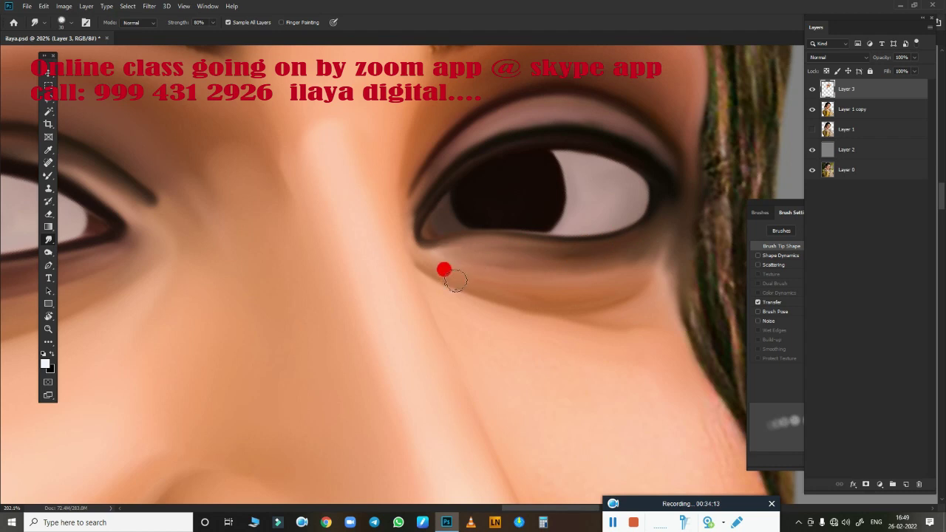
pyautogui.moveTo(455, 280); pyautogui.dragTo(562, 298)
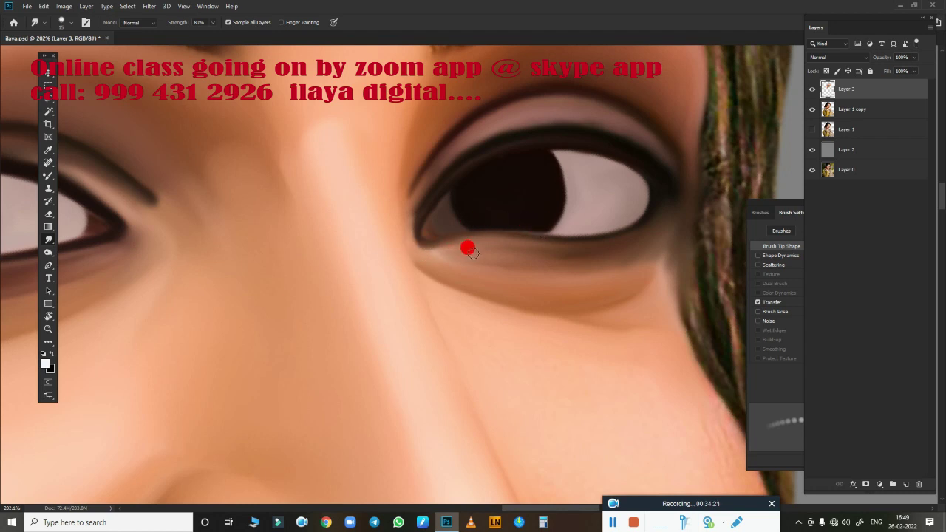
pyautogui.press('b')
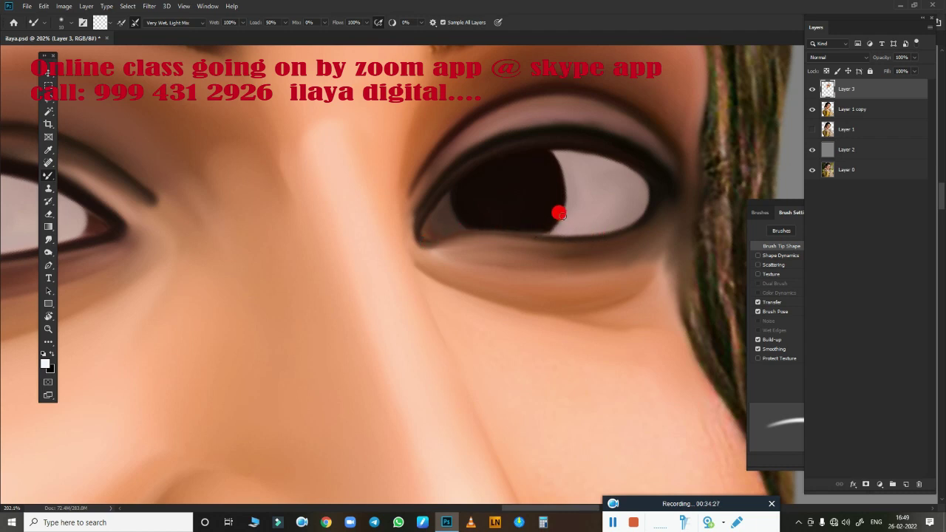
pyautogui.moveTo(646, 339)
pyautogui.mouseDown()
pyautogui.moveTo(579, 349)
pyautogui.moveTo(613, 251)
pyautogui.mouseUp()
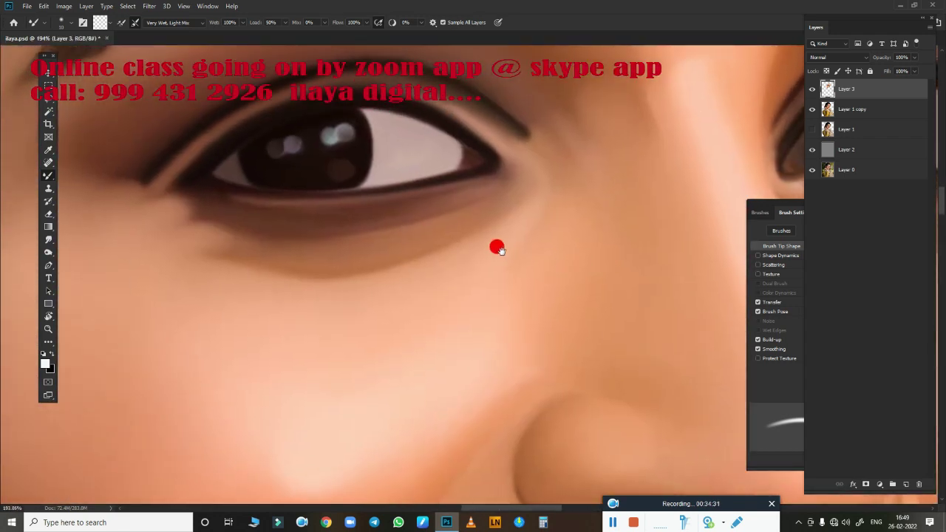
# Lasso the left eye's iris and copy it onto a new layer.
pyautogui.press('l')
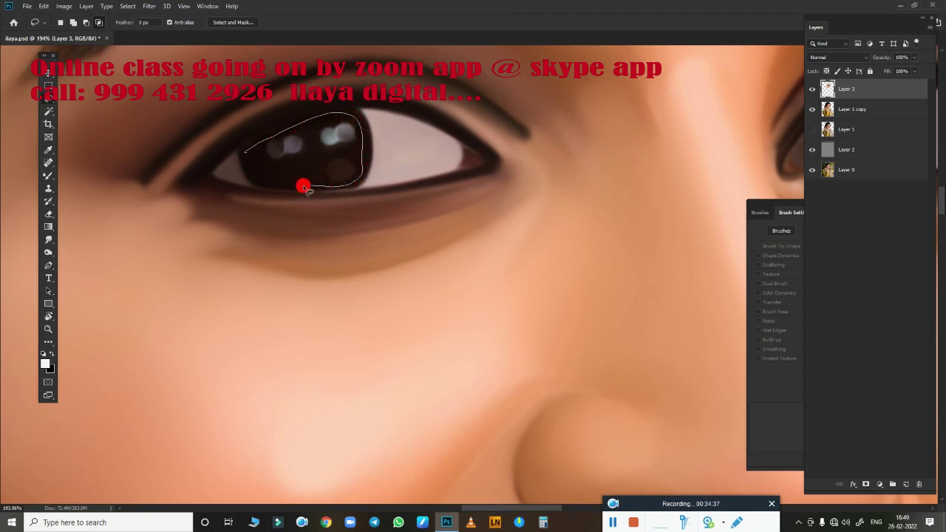
pyautogui.moveTo(255, 176); pyautogui.dragTo(254, 177)
pyautogui.hotkey('ctrl', 'j')
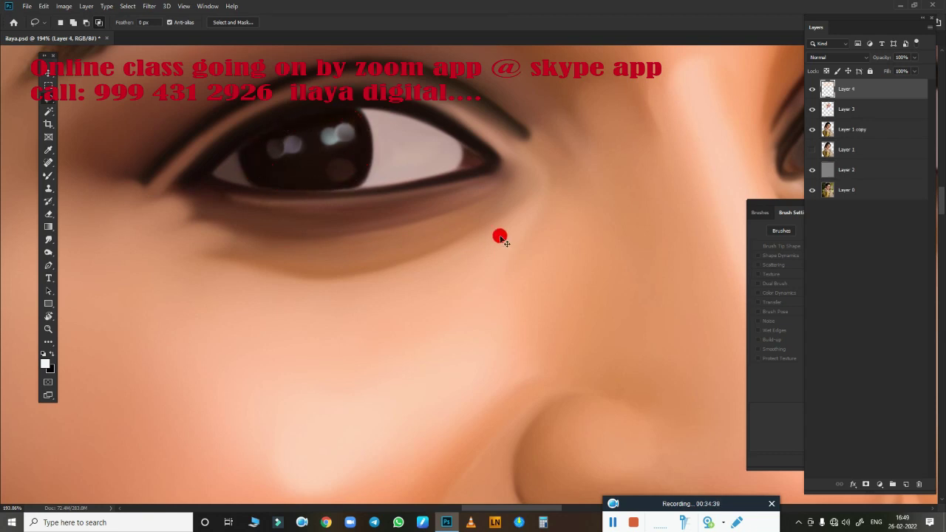
pyautogui.hotkey('ctrl', 't')
# Move the iris copy onto the other eye, scale it to about 91%, nudge it into place and apply.
pyautogui.scroll(-5, 587, 319)
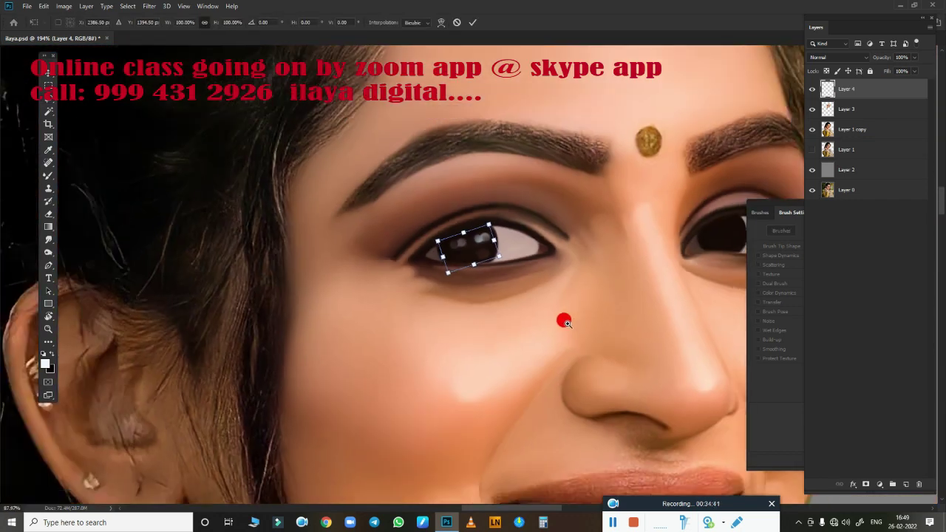
pyautogui.moveTo(221, 249); pyautogui.dragTo(493, 241)
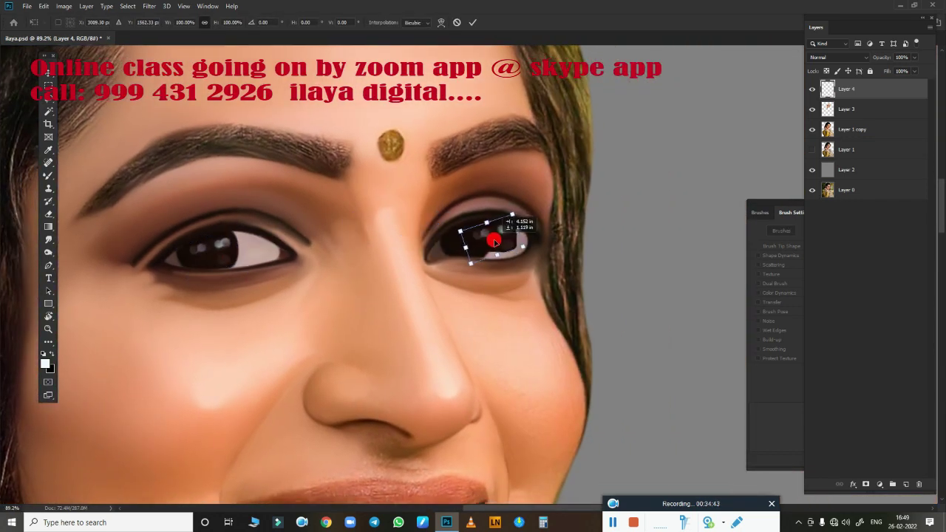
pyautogui.scroll(5, 513, 285)
pyautogui.moveTo(465, 279); pyautogui.dragTo(539, 376)
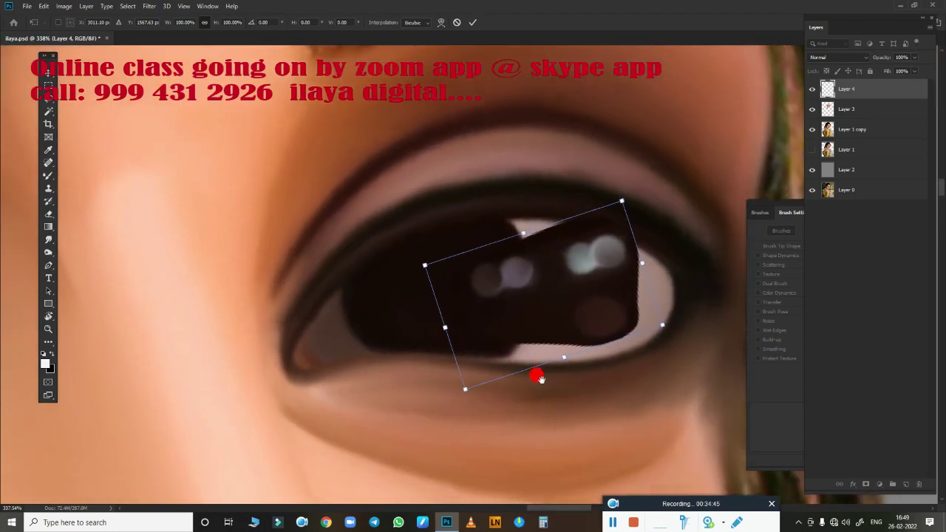
pyautogui.scroll(3, 591, 377)
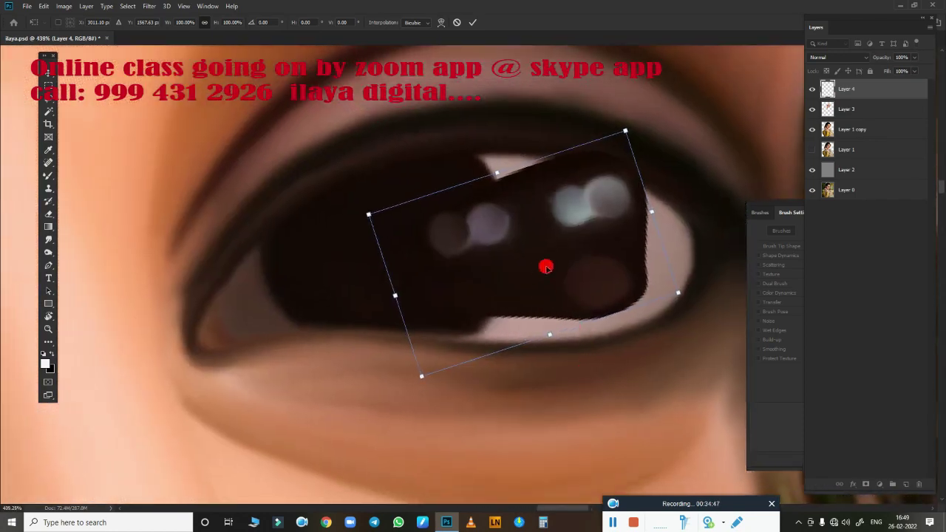
pyautogui.moveTo(544, 264)
pyautogui.mouseDown()
pyautogui.moveTo(391, 269)
pyautogui.moveTo(432, 275)
pyautogui.mouseUp()
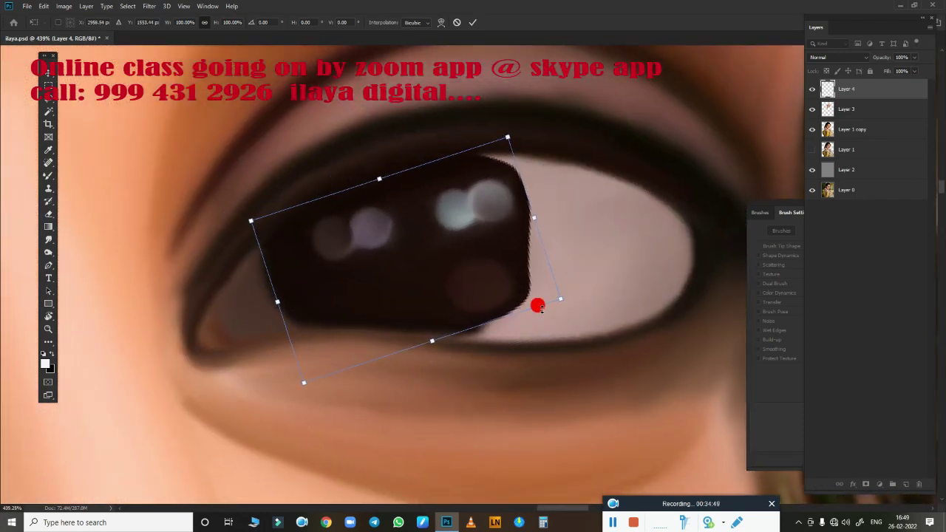
pyautogui.moveTo(558, 298); pyautogui.dragTo(530, 291)
pyautogui.moveTo(439, 254)
pyautogui.mouseDown()
pyautogui.moveTo(426, 260)
pyautogui.moveTo(436, 260)
pyautogui.mouseUp()
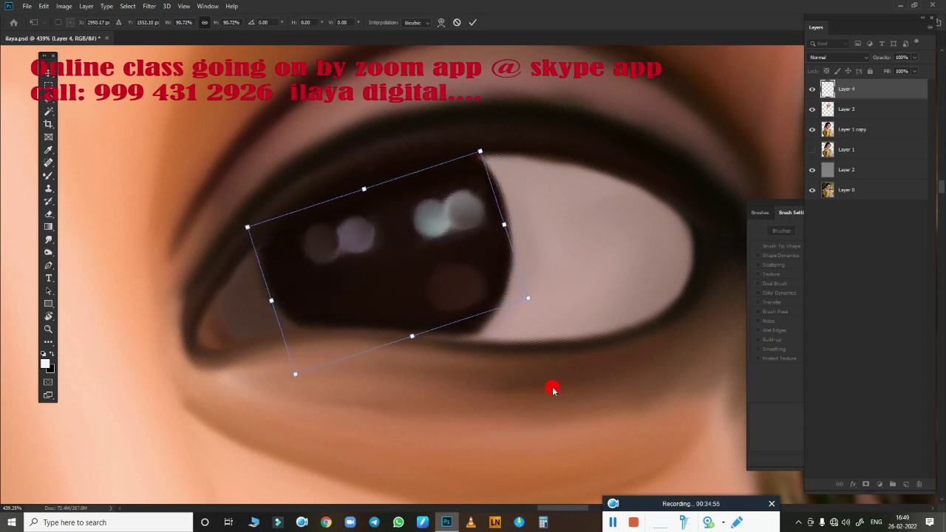
pyautogui.press('Down')
pyautogui.press('Down')
pyautogui.press('Up')
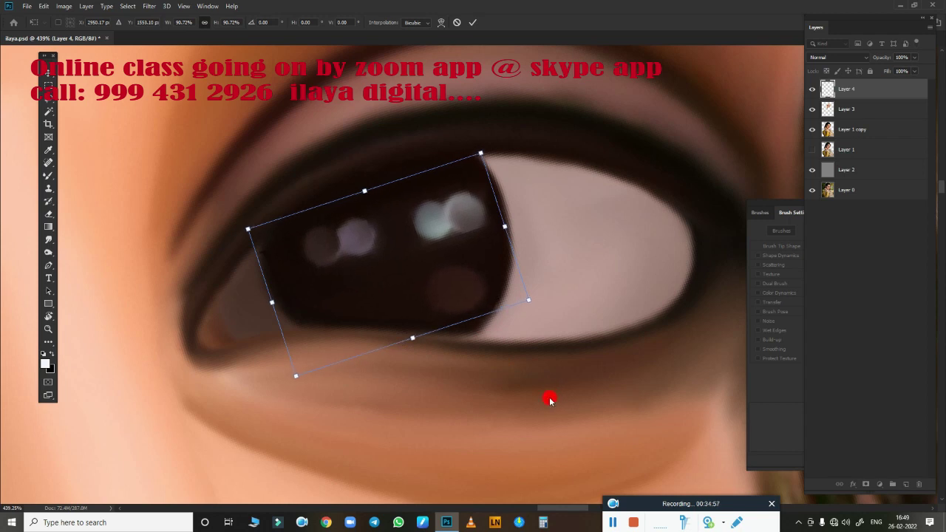
pyautogui.press('Return')
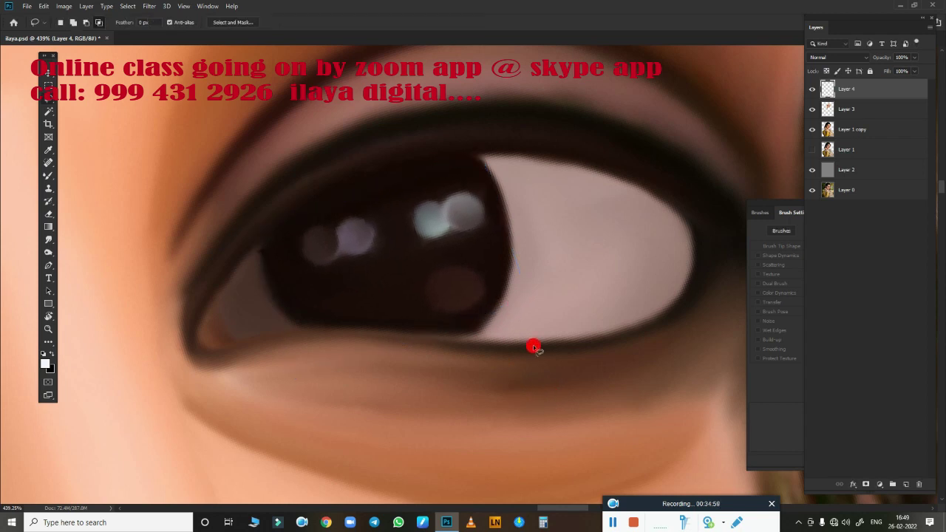
# Erase the pasted iris's right and lower edges to soften them.
pyautogui.hotkey('ctrl', 't')
pyautogui.press('Return')
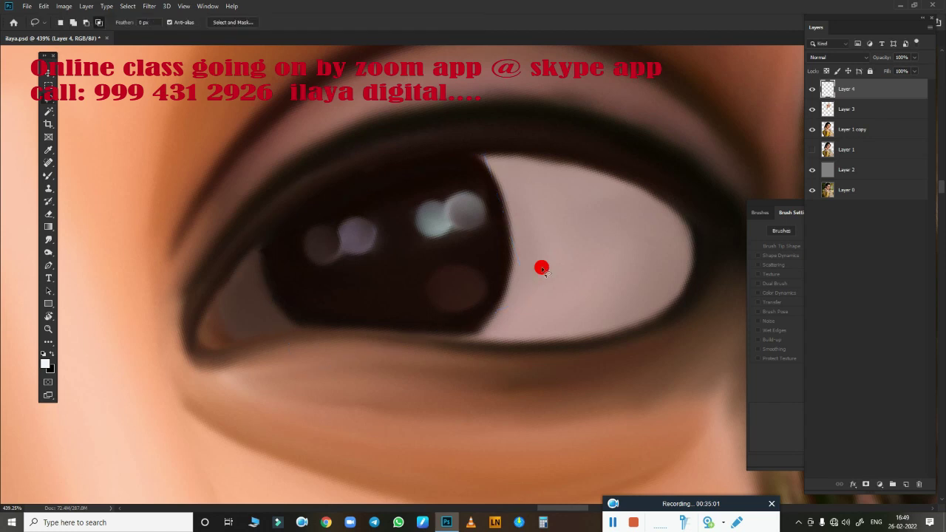
pyautogui.press('e')
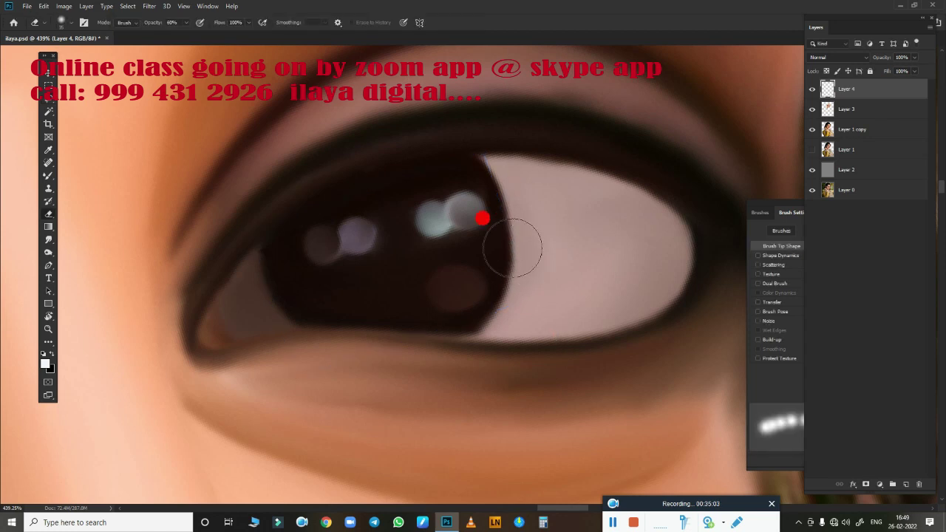
pyautogui.moveTo(474, 149); pyautogui.dragTo(493, 299)
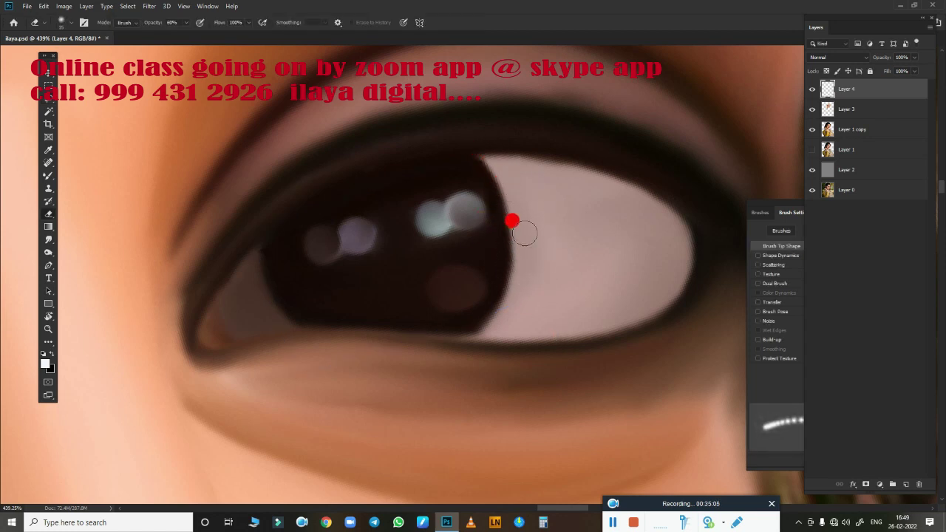
pyautogui.moveTo(361, 341)
pyautogui.mouseDown()
pyautogui.moveTo(260, 234)
pyautogui.moveTo(268, 317)
pyautogui.moveTo(407, 355)
pyautogui.moveTo(396, 331)
pyautogui.mouseUp()
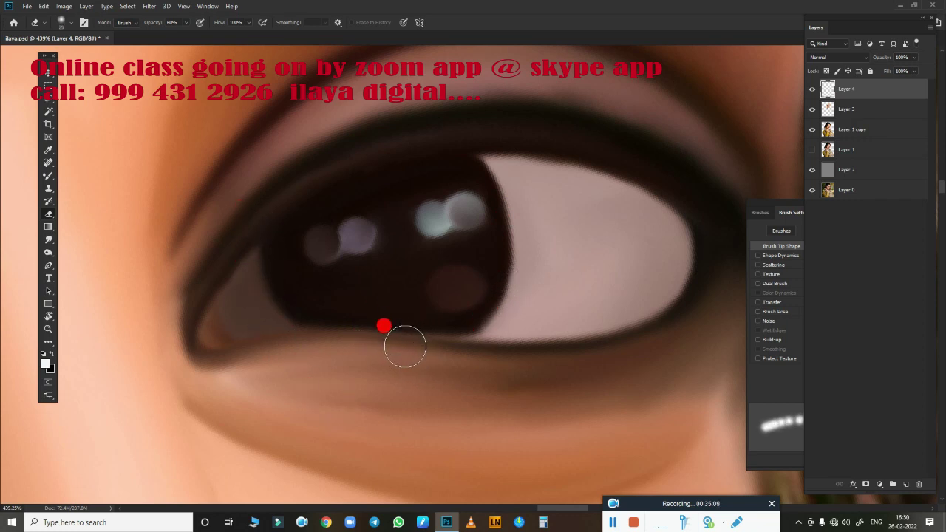
# Smudge the highlights within the pasted iris and zoom out to check the eye.
pyautogui.press('r')
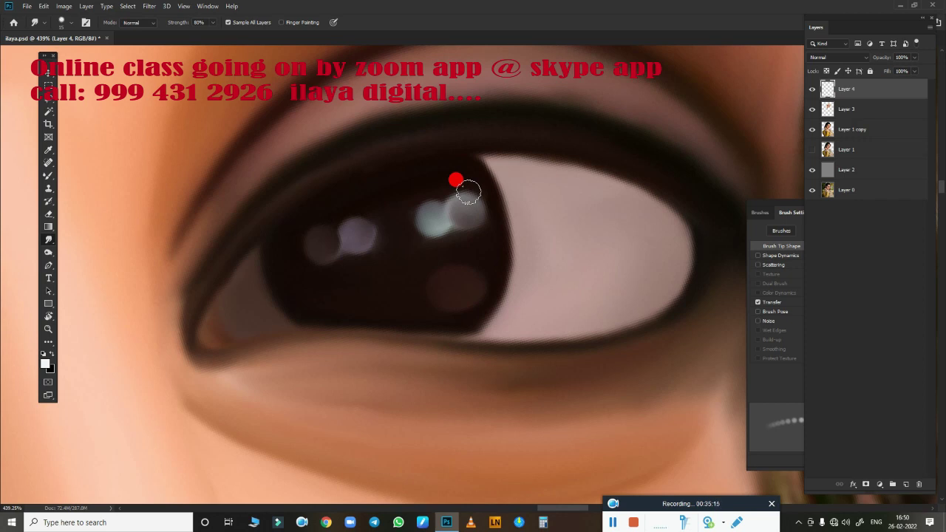
pyautogui.moveTo(468, 192)
pyautogui.mouseDown()
pyautogui.moveTo(488, 288)
pyautogui.moveTo(394, 194)
pyautogui.moveTo(448, 166)
pyautogui.moveTo(323, 203)
pyautogui.moveTo(300, 217)
pyautogui.moveTo(292, 251)
pyautogui.moveTo(281, 244)
pyautogui.moveTo(281, 271)
pyautogui.moveTo(499, 203)
pyautogui.moveTo(362, 305)
pyautogui.moveTo(283, 274)
pyautogui.moveTo(325, 306)
pyautogui.moveTo(360, 315)
pyautogui.moveTo(467, 280)
pyautogui.moveTo(410, 287)
pyautogui.moveTo(460, 288)
pyautogui.moveTo(479, 272)
pyautogui.moveTo(376, 232)
pyautogui.moveTo(405, 281)
pyautogui.moveTo(482, 237)
pyautogui.mouseUp()
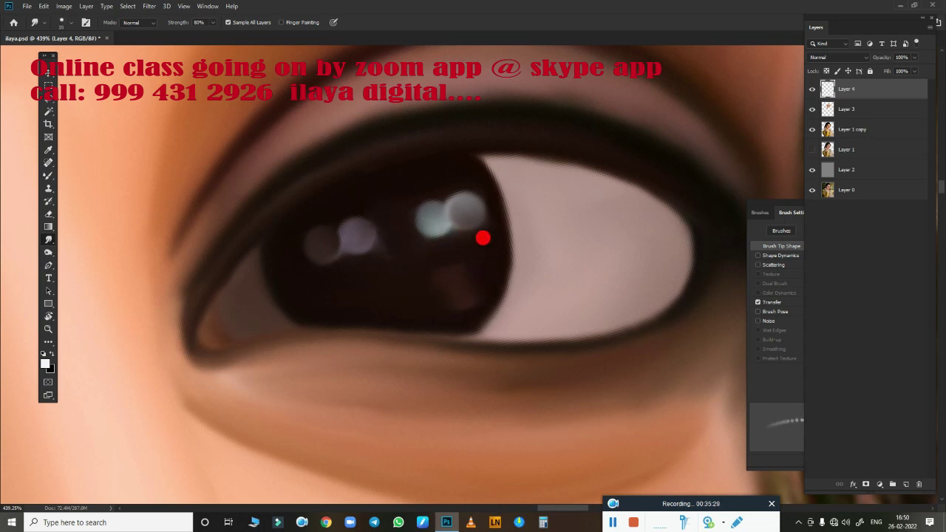
pyautogui.scroll(-5, 586, 333)
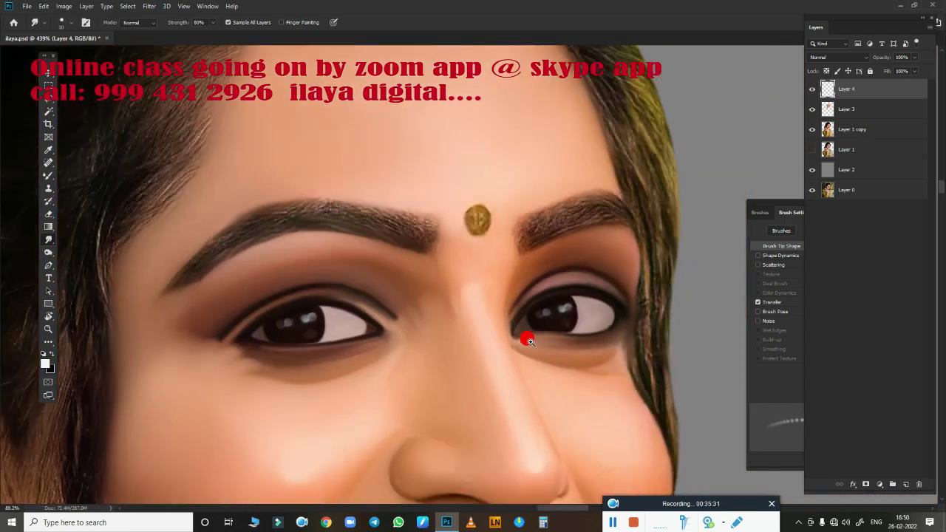
pyautogui.scroll(2, 495, 348)
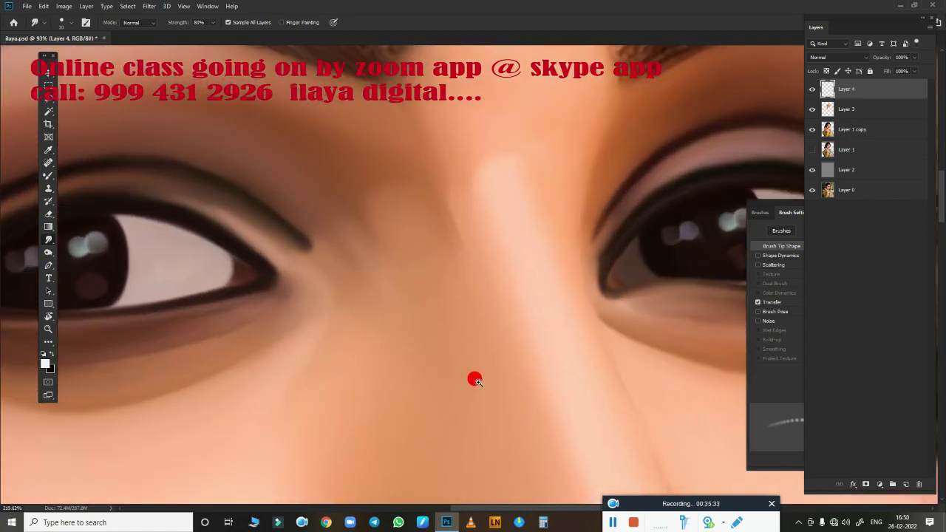
pyautogui.scroll(2, 473, 380)
pyautogui.scroll(1, 496, 370)
pyautogui.scroll(-2, 414, 338)
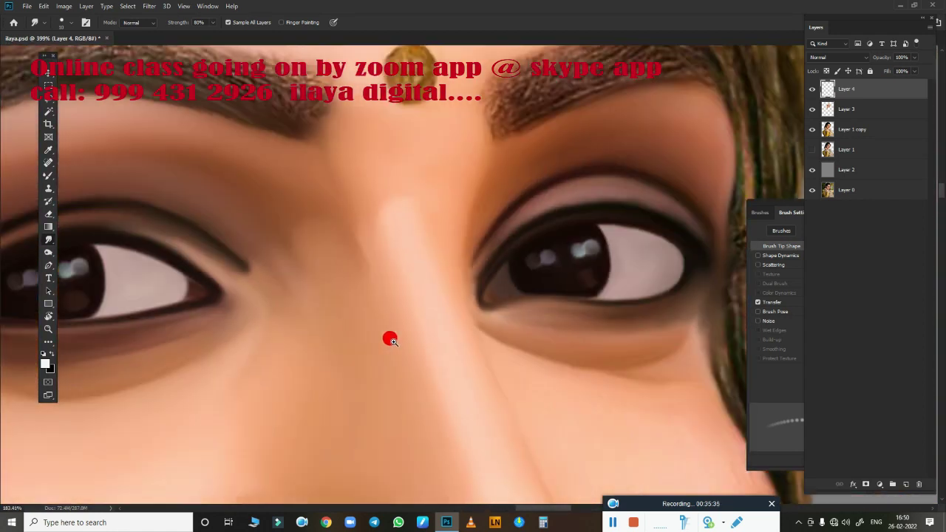
# Set the Mixer Brush colour to a dark red sampled from the eye.
pyautogui.press('b')
pyautogui.click(100, 23)
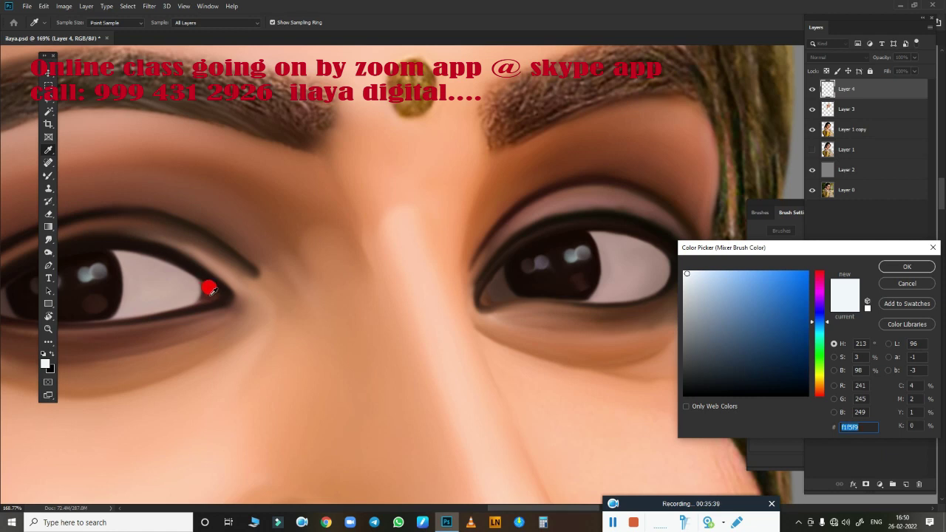
pyautogui.click(905, 268)
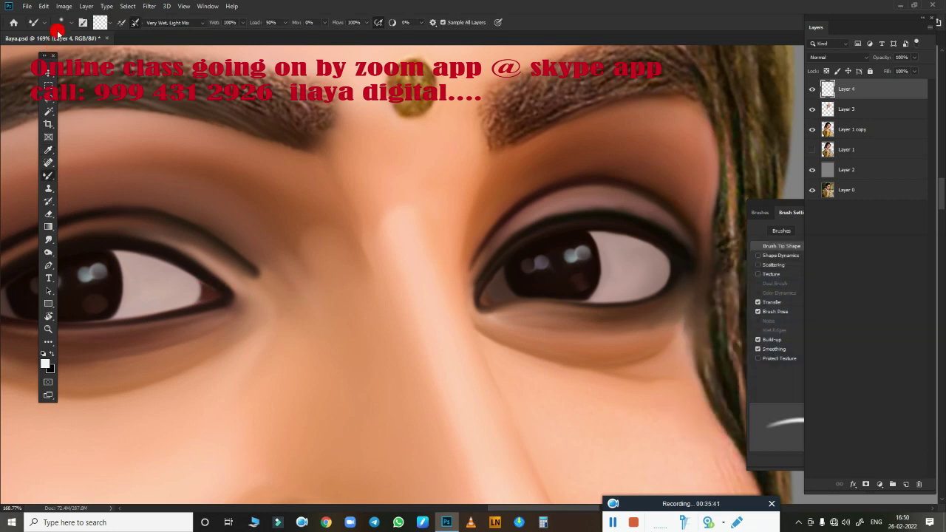
pyautogui.click(100, 22)
pyautogui.click(212, 286)
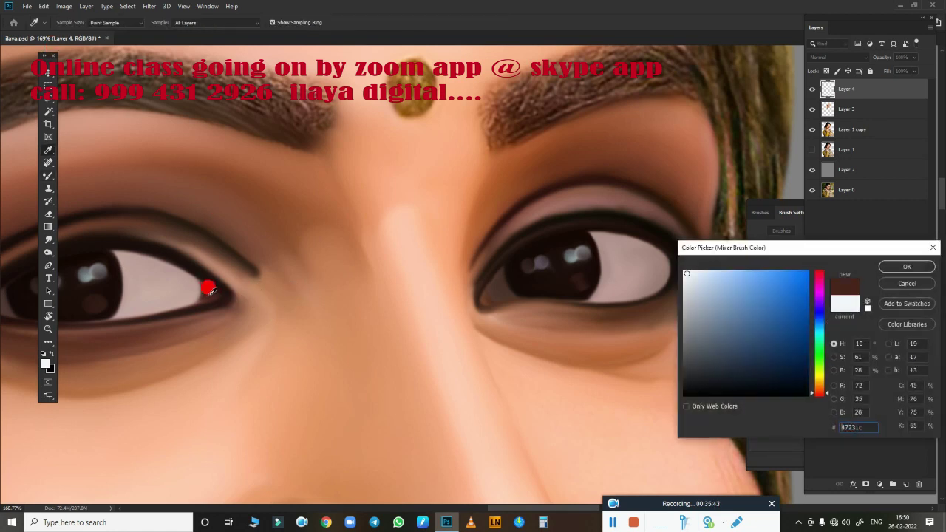
pyautogui.click(780, 333)
pyautogui.click(905, 268)
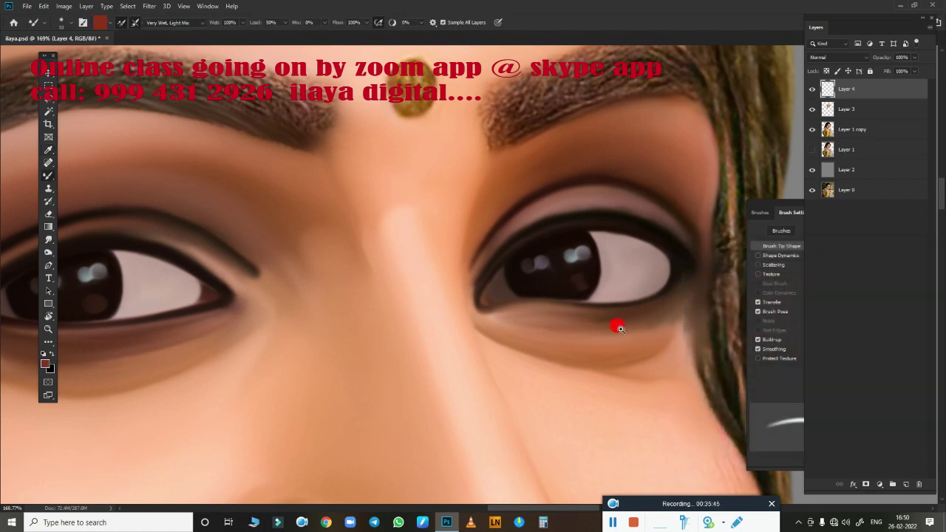
pyautogui.scroll(3, 635, 325)
pyautogui.scroll(2, 485, 329)
pyautogui.scroll(-3, 459, 311)
pyautogui.scroll(2, 576, 279)
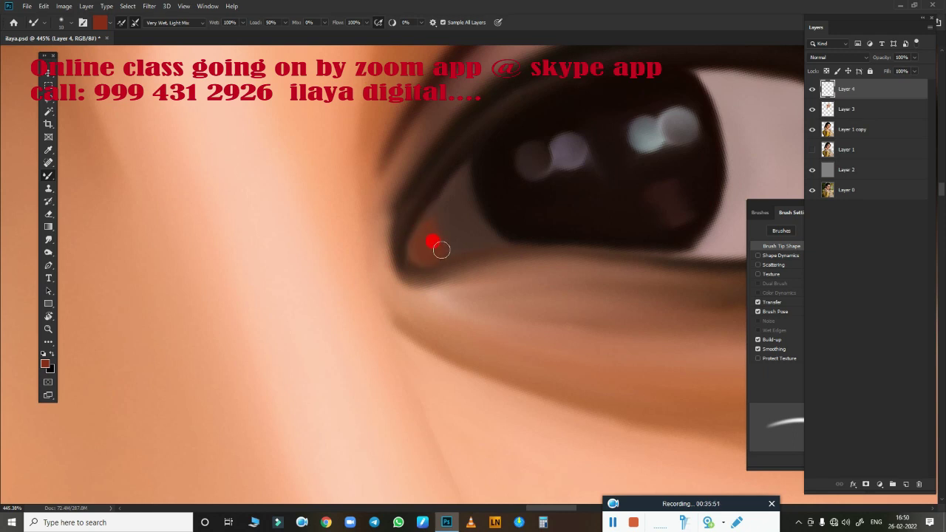
# Smudge the dark red into the eye's inner corner, enlarging the smudge brush.
pyautogui.press('r')
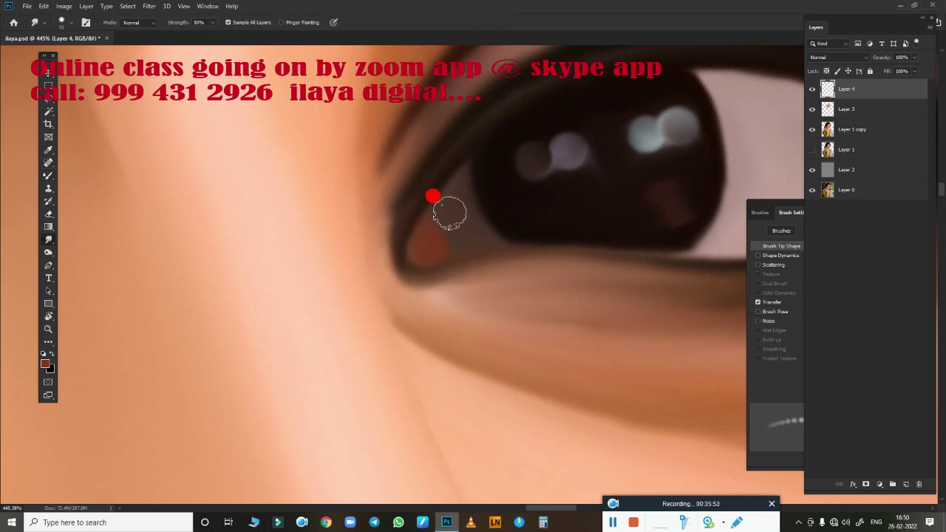
pyautogui.moveTo(452, 210); pyautogui.dragTo(446, 232)
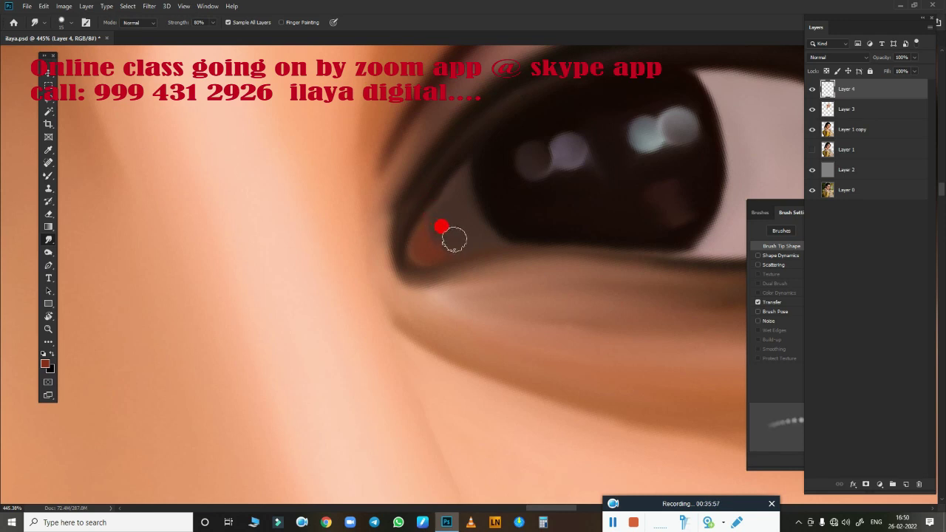
pyautogui.scroll(-6, 396, 351)
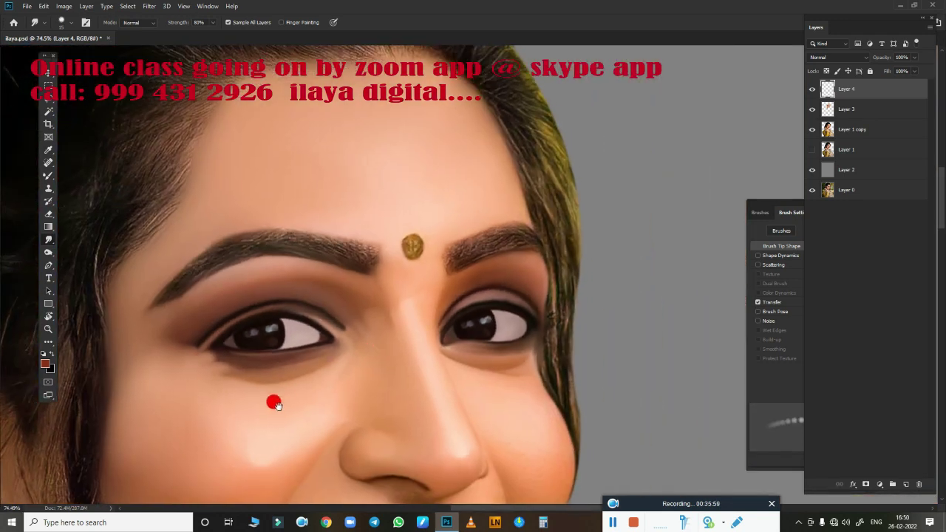
pyautogui.scroll(3, 428, 327)
pyautogui.scroll(4, 493, 352)
pyautogui.press('b')
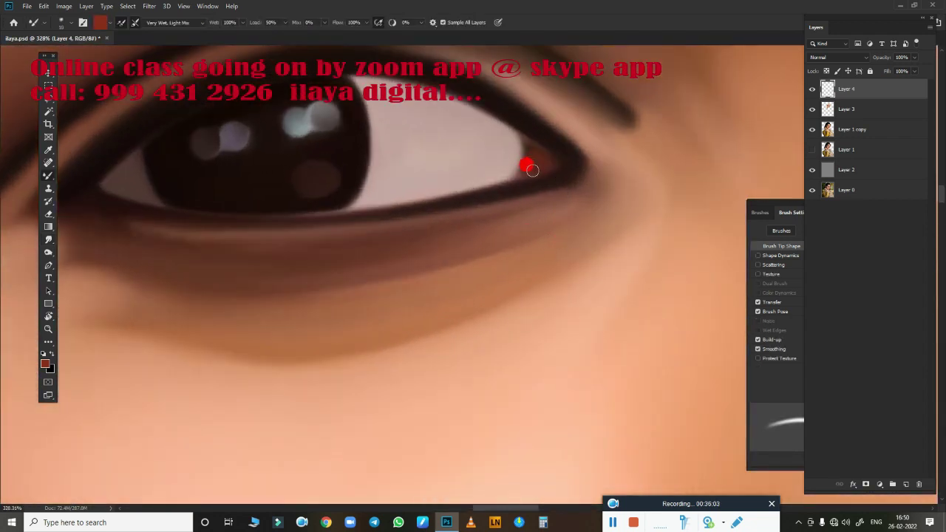
pyautogui.press('r')
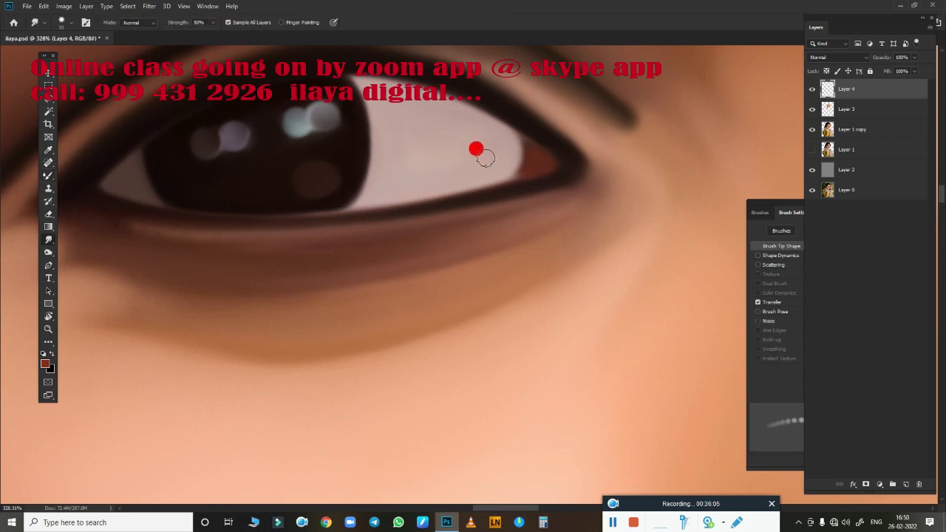
pyautogui.press(']')
pyautogui.press(']')
pyautogui.press(']')
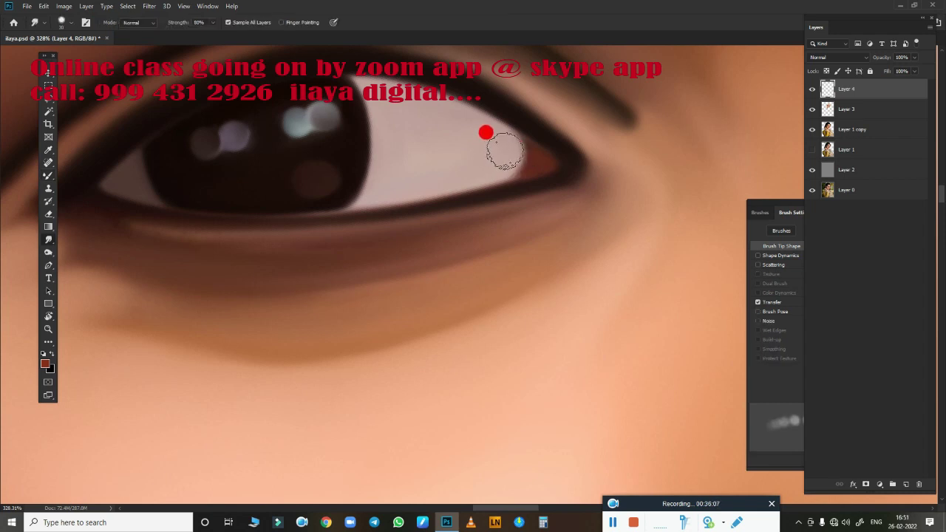
pyautogui.scroll(-3, 551, 319)
pyautogui.scroll(-3, 520, 321)
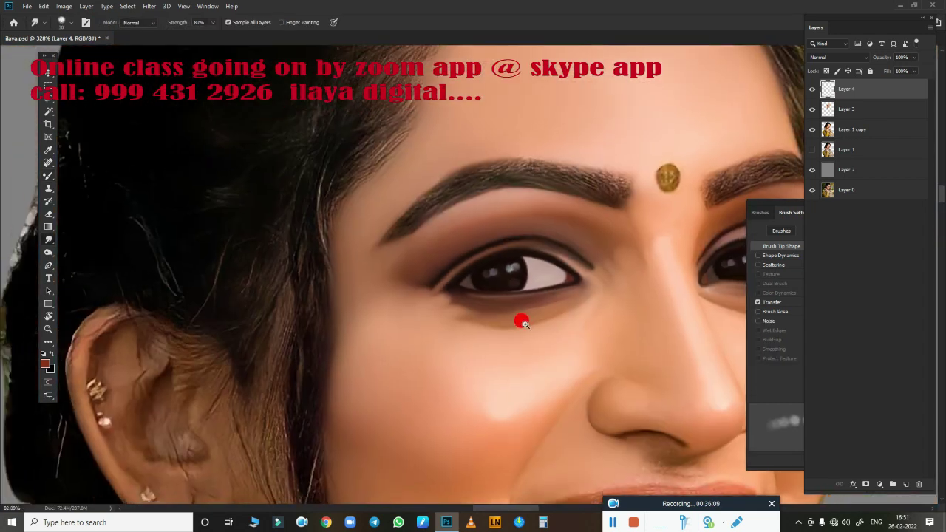
pyautogui.scroll(-1, 359, 314)
pyautogui.scroll(1, 356, 312)
pyautogui.scroll(1, 407, 306)
pyautogui.scroll(1, 433, 314)
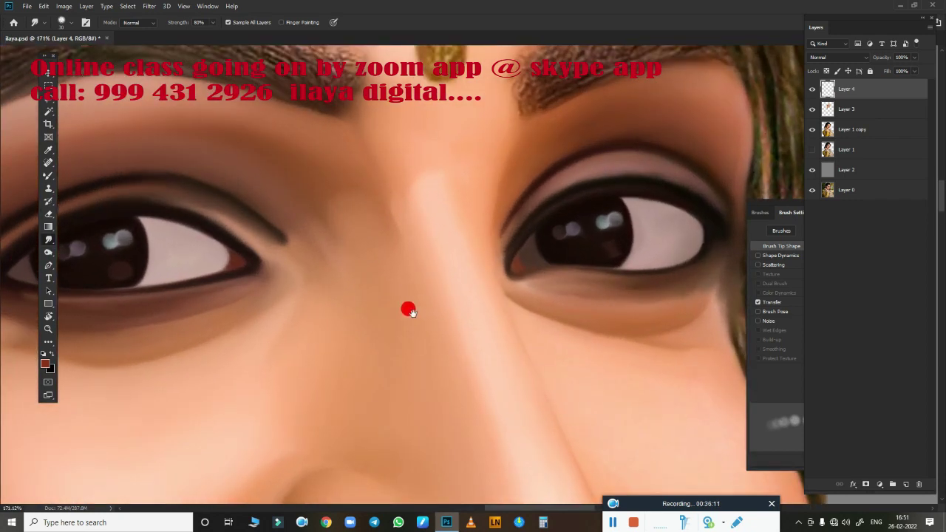
pyautogui.scroll(1, 407, 310)
pyautogui.press('m')
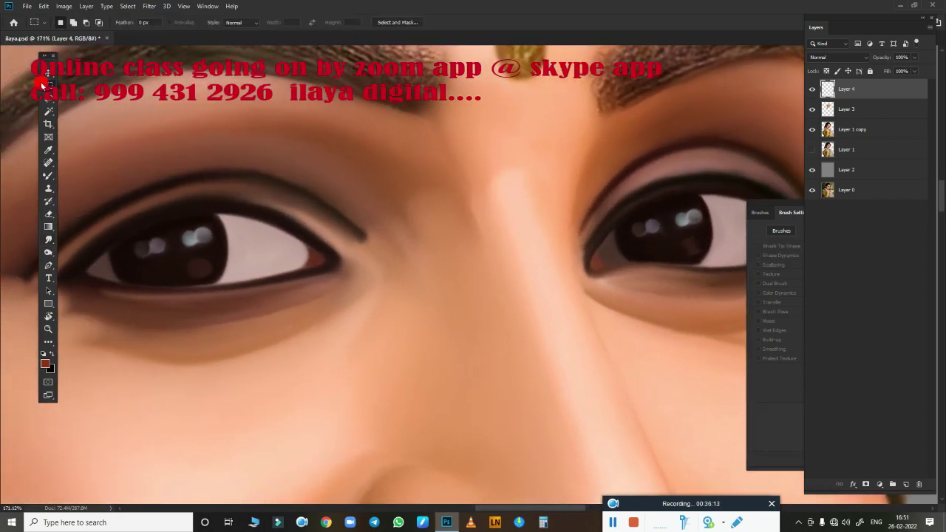
pyautogui.rightClick(46, 77)
pyautogui.click(85, 90)
pyautogui.scroll(1, 244, 236)
pyautogui.scroll(1, 482, 218)
pyautogui.scroll(1, 490, 247)
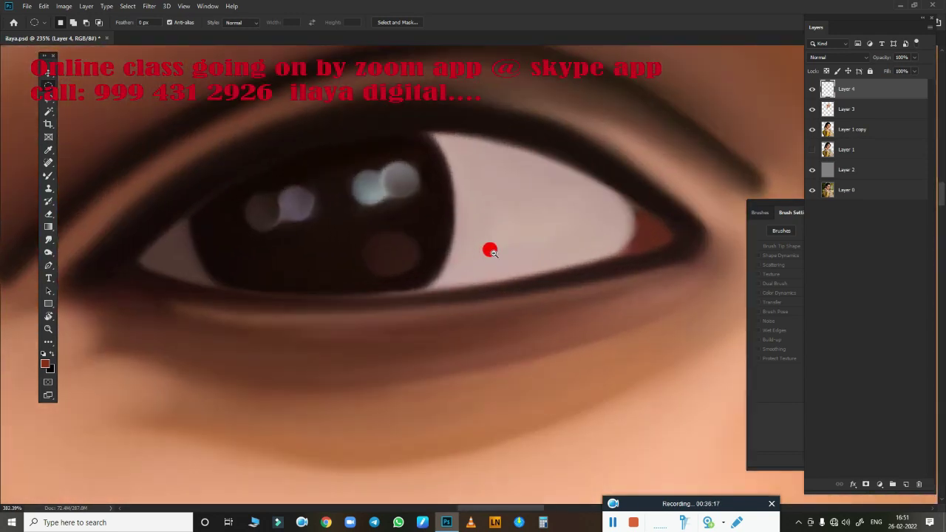
pyautogui.scroll(1, 349, 213)
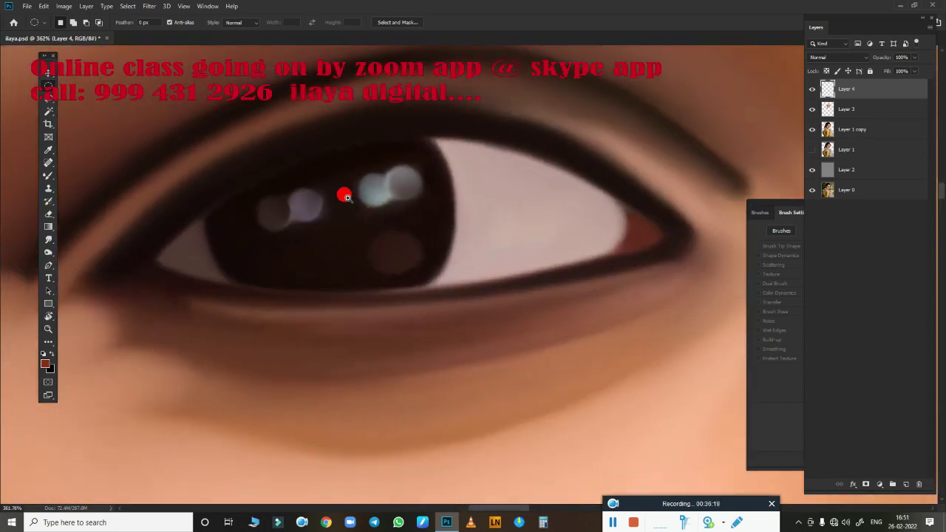
pyautogui.scroll(1, 354, 203)
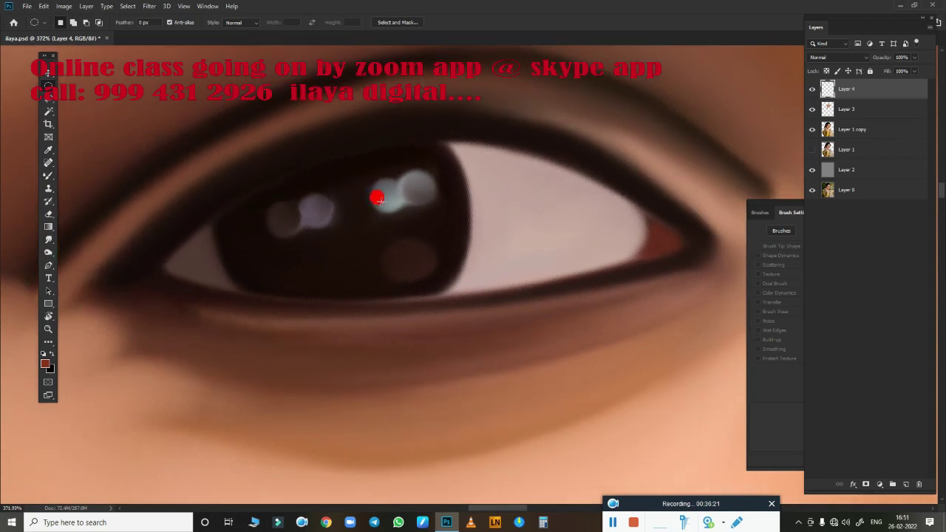
pyautogui.moveTo(357, 200)
pyautogui.mouseDown()
pyautogui.moveTo(523, 358)
pyautogui.moveTo(513, 327)
pyautogui.mouseUp()
pyautogui.moveTo(395, 246); pyautogui.dragTo(402, 264)
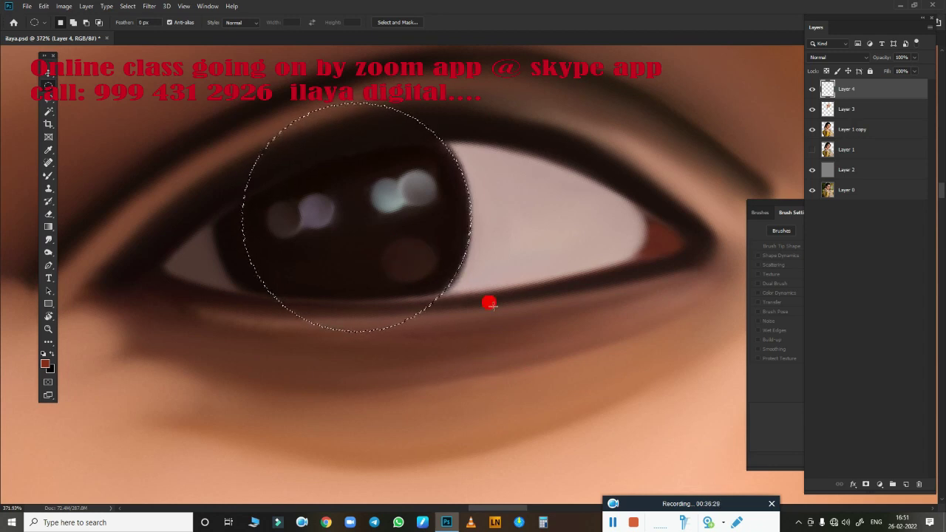
pyautogui.hotkey('shift', 'F6')
pyautogui.press('Return')
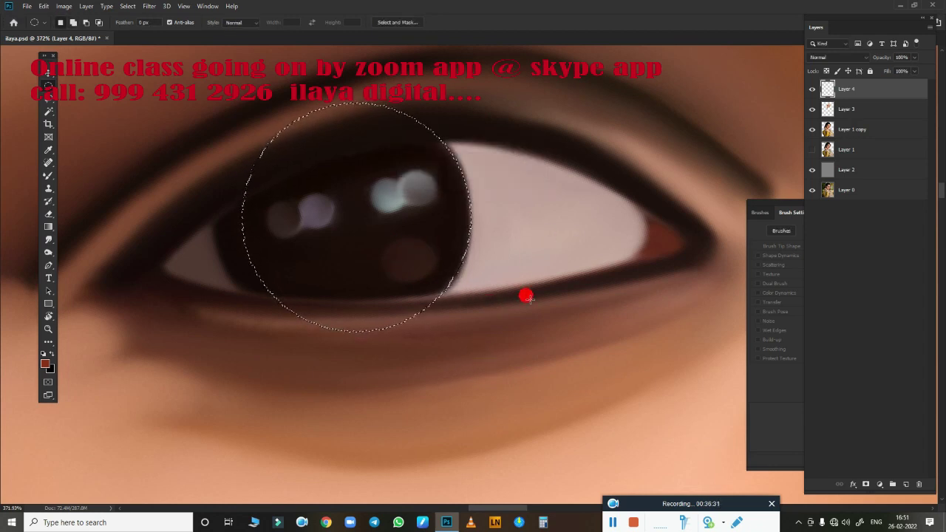
pyautogui.press('b')
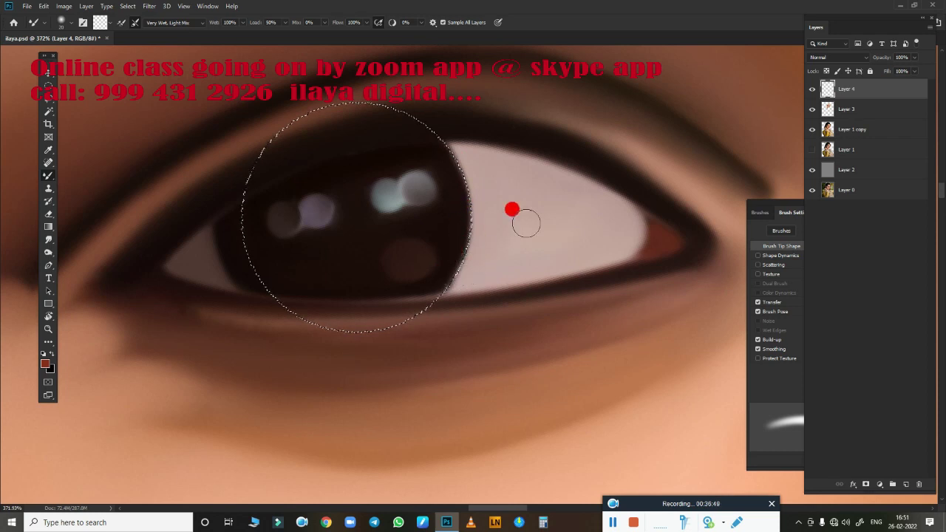
pyautogui.hotkey('ctrl', 'd')
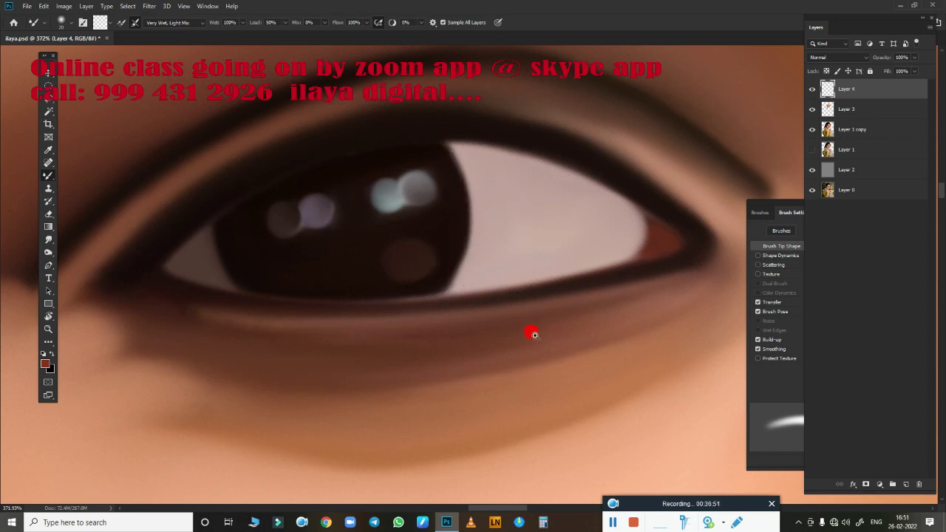
pyautogui.moveTo(532, 332)
pyautogui.mouseDown()
pyautogui.moveTo(466, 374)
pyautogui.moveTo(539, 377)
pyautogui.mouseUp()
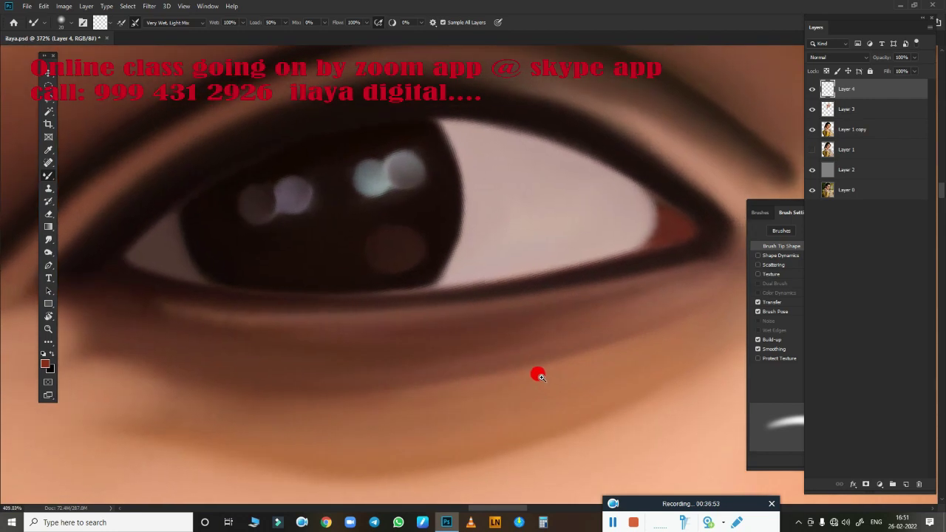
pyautogui.press('m')
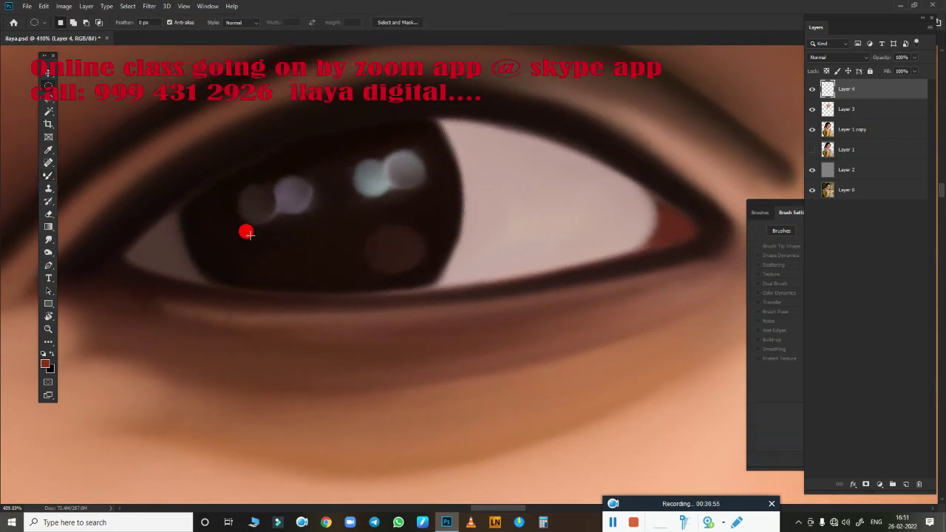
# Circle the iris with a marquee and smudge its edge smooth inside that circle.
pyautogui.moveTo(256, 215)
pyautogui.mouseDown()
pyautogui.moveTo(358, 288)
pyautogui.moveTo(367, 281)
pyautogui.mouseUp()
pyautogui.press('r')
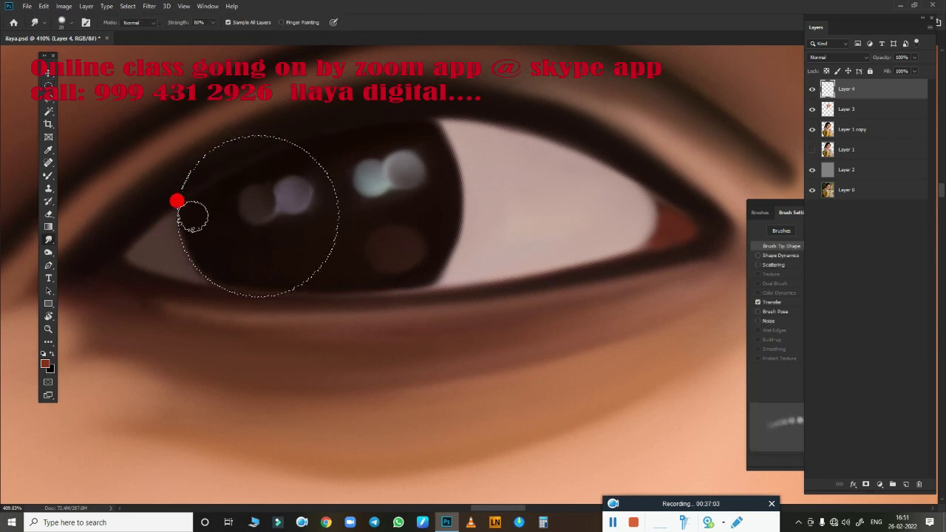
pyautogui.moveTo(206, 243); pyautogui.dragTo(225, 264)
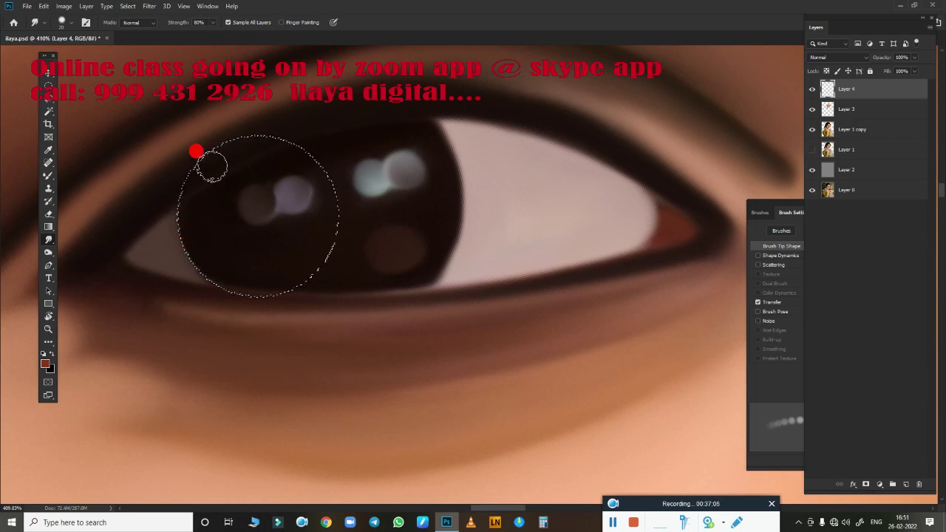
pyautogui.moveTo(212, 167)
pyautogui.mouseDown()
pyautogui.moveTo(466, 211)
pyautogui.moveTo(309, 249)
pyautogui.moveTo(167, 246)
pyautogui.moveTo(433, 340)
pyautogui.mouseUp()
pyautogui.scroll(-3, 533, 388)
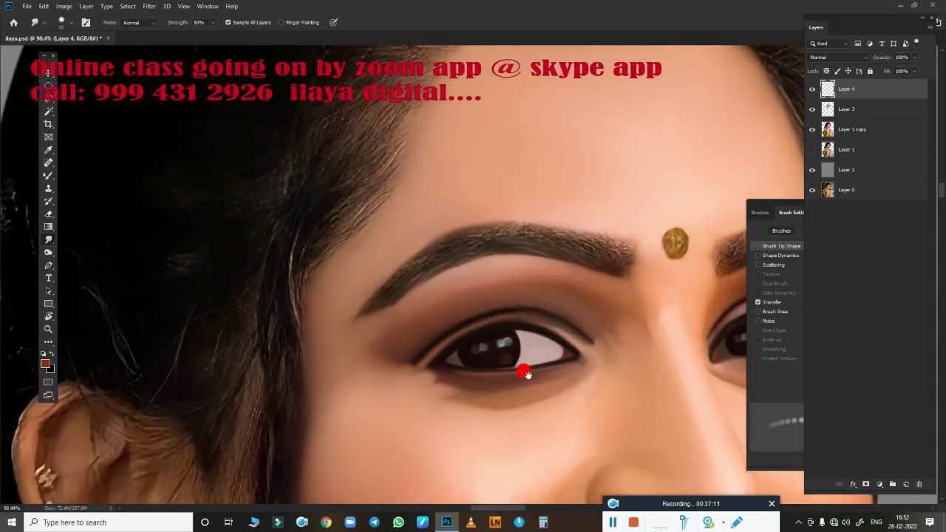
pyautogui.scroll(3, 249, 320)
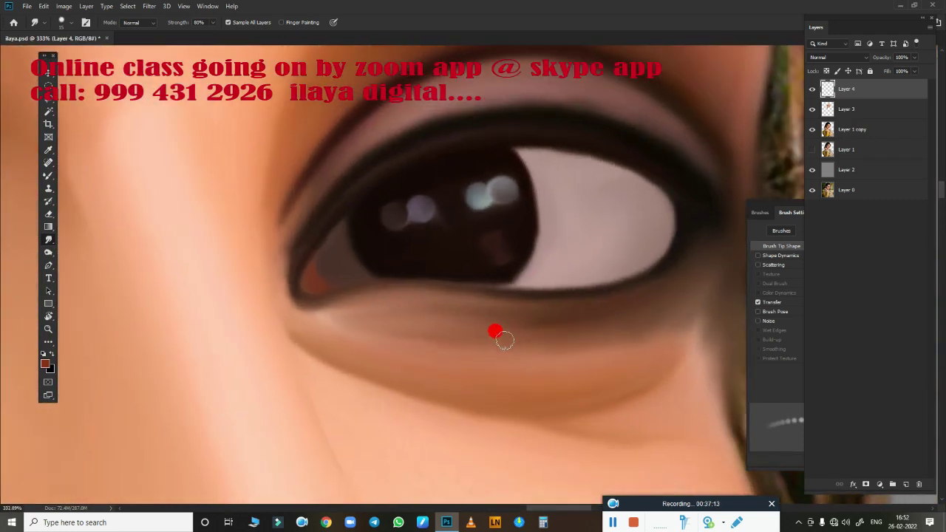
# Draw an elliptical selection enclosing the whole iris.
pyautogui.press('m')
pyautogui.moveTo(439, 209)
pyautogui.mouseDown()
pyautogui.moveTo(635, 504)
pyautogui.moveTo(613, 448)
pyautogui.mouseUp()
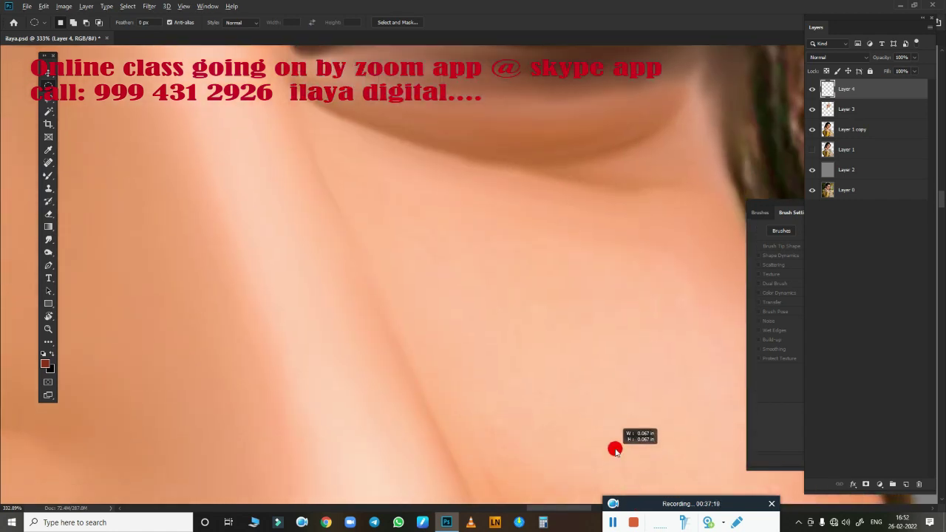
pyautogui.scroll(5, 528, 296)
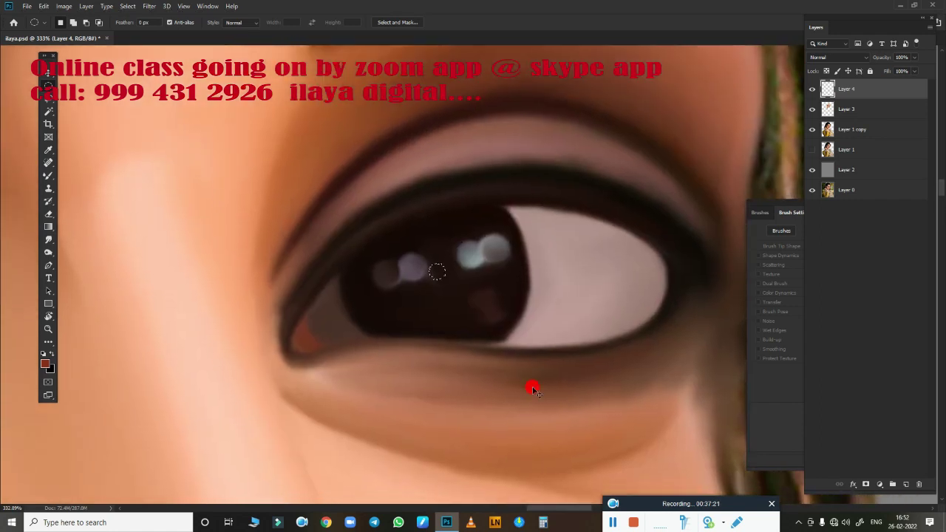
pyautogui.moveTo(430, 273); pyautogui.dragTo(576, 439)
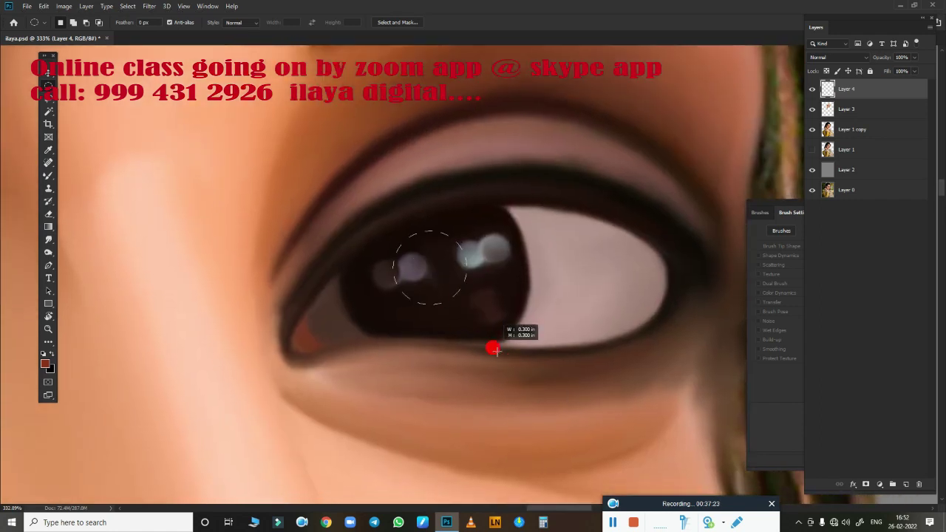
pyautogui.scroll(5, 530, 224)
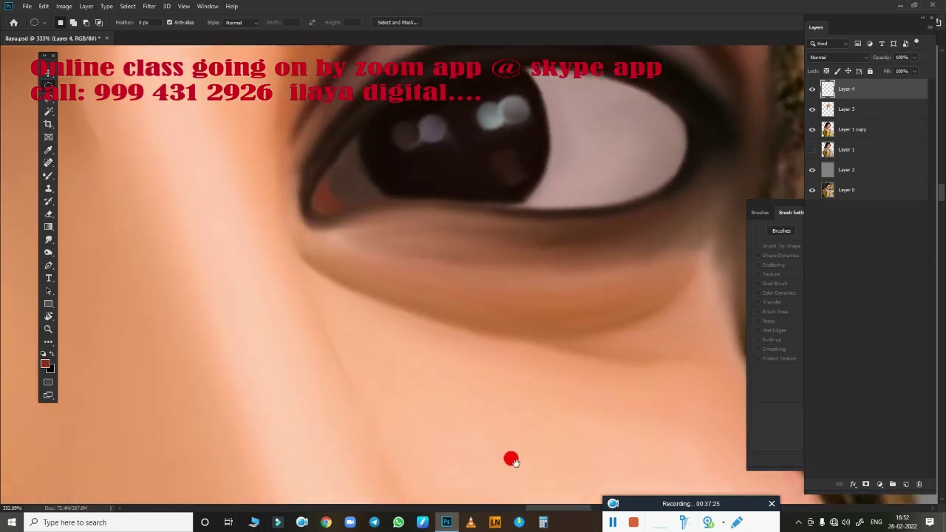
pyautogui.scroll(2, 485, 392)
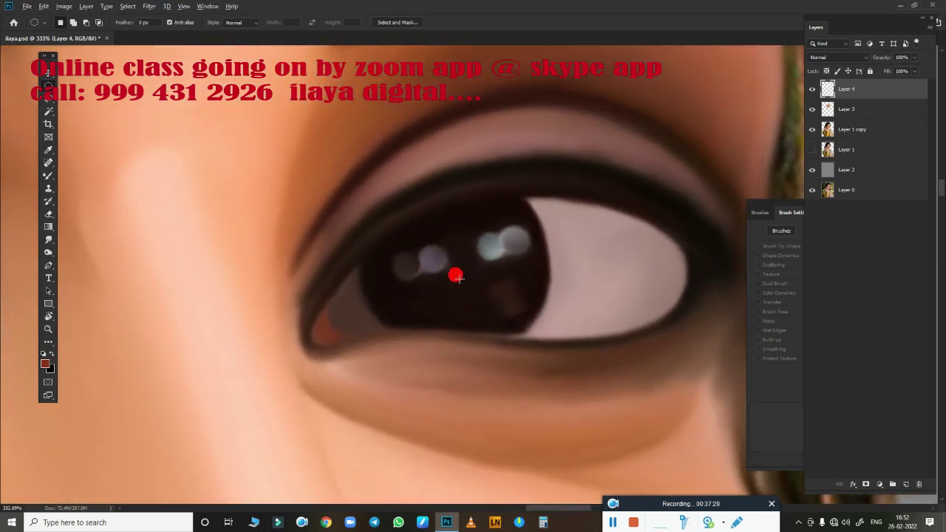
pyautogui.moveTo(457, 277); pyautogui.dragTo(595, 414)
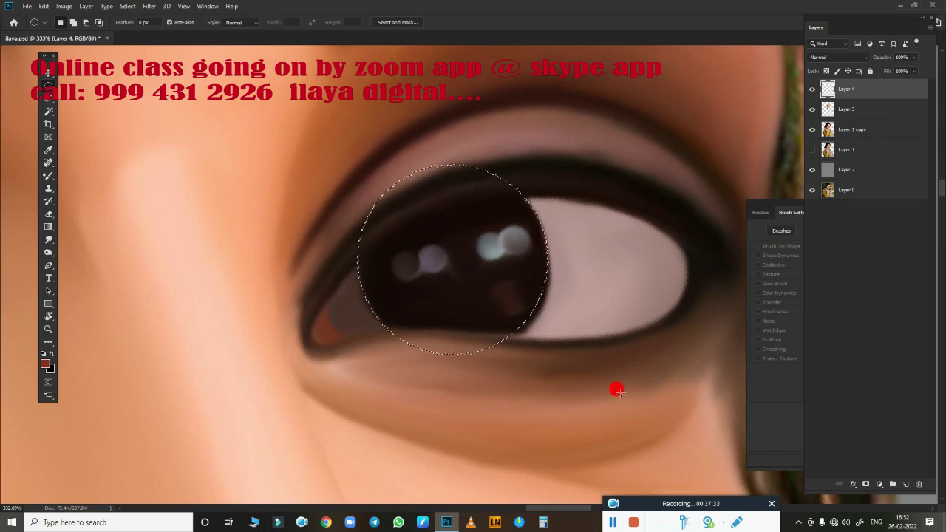
# Smudge the pupil highlights, lower pupil edge and right iris border smooth.
pyautogui.press('r')
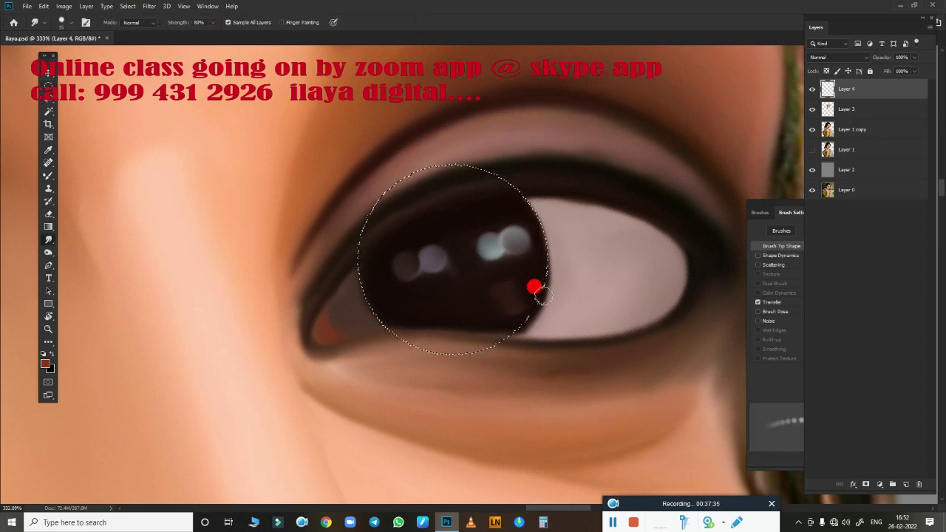
pyautogui.moveTo(495, 258)
pyautogui.mouseDown()
pyautogui.moveTo(473, 218)
pyautogui.moveTo(523, 223)
pyautogui.mouseUp()
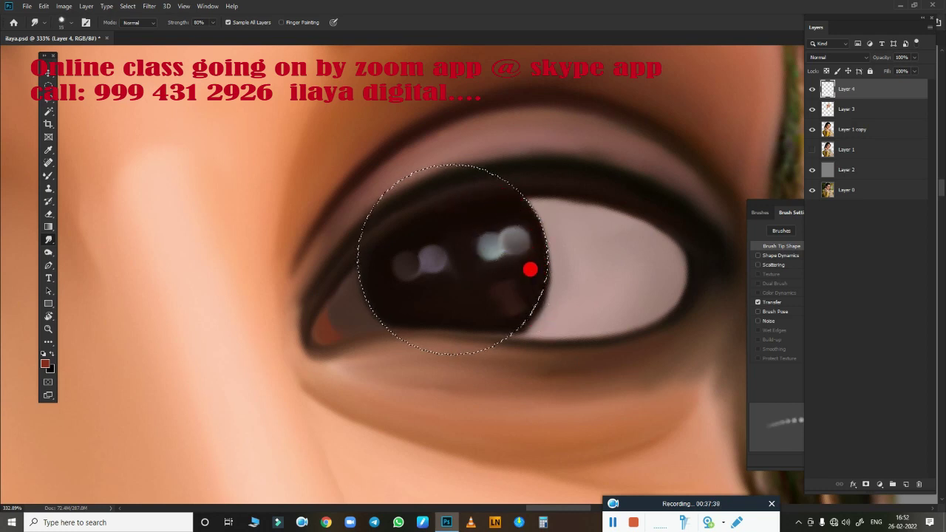
pyautogui.moveTo(478, 325); pyautogui.dragTo(382, 310)
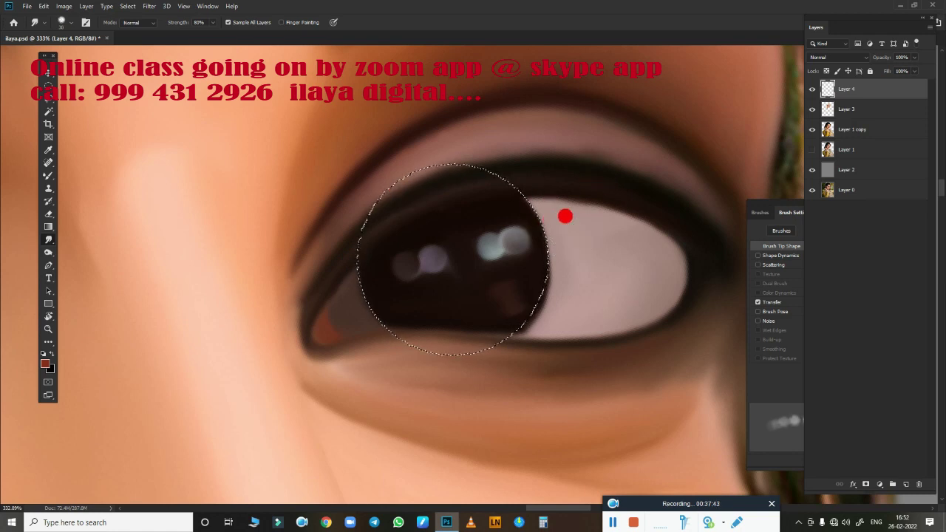
pyautogui.moveTo(530, 205)
pyautogui.mouseDown()
pyautogui.moveTo(549, 215)
pyautogui.moveTo(530, 264)
pyautogui.moveTo(541, 284)
pyautogui.mouseUp()
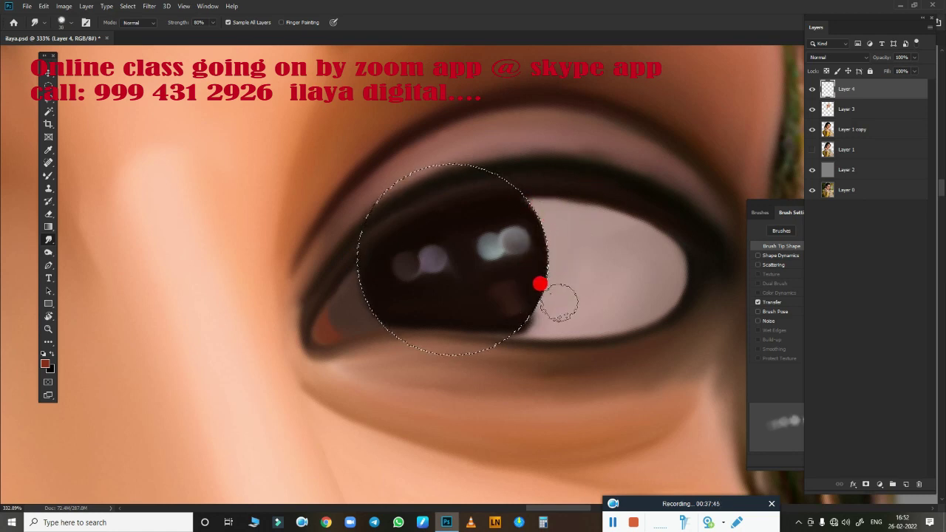
pyautogui.moveTo(500, 313); pyautogui.dragTo(347, 309)
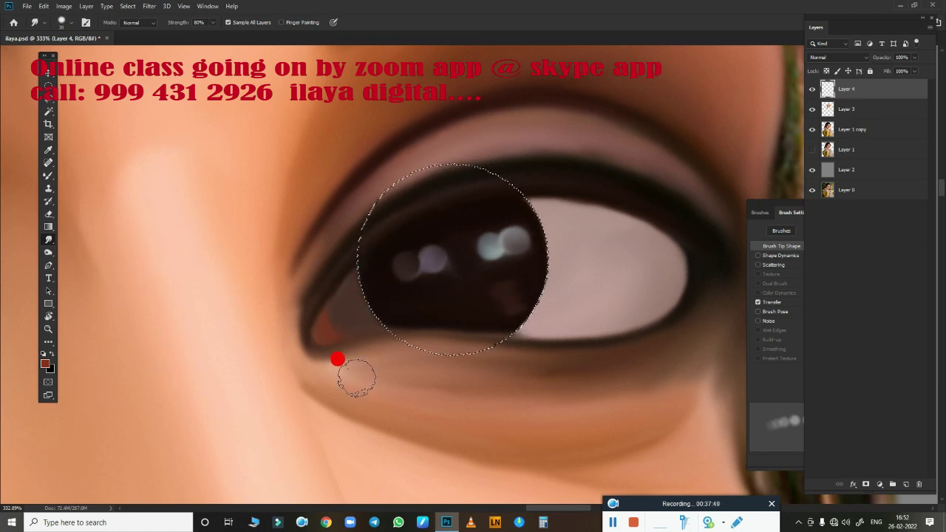
# Sample a light pink from the eye area as the Mixer Brush colour and zoom in on the eye.
pyautogui.press('b')
pyautogui.click(97, 22)
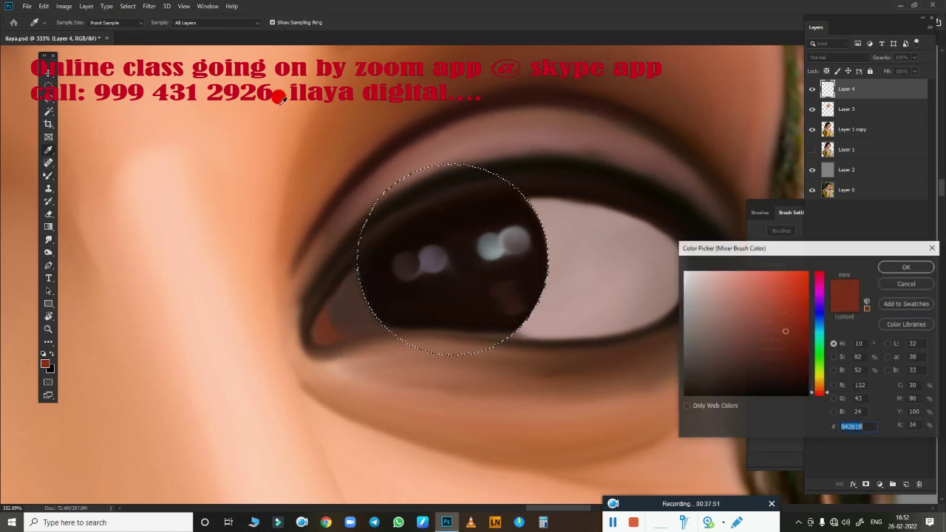
pyautogui.moveTo(570, 303)
pyautogui.mouseDown()
pyautogui.moveTo(708, 312)
pyautogui.moveTo(702, 316)
pyautogui.mouseUp()
pyautogui.click(881, 271)
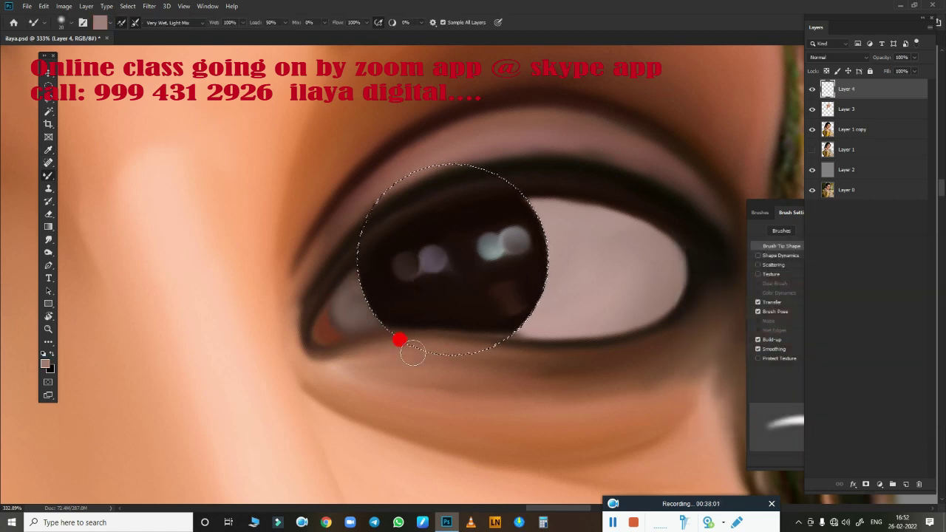
pyautogui.moveTo(412, 379)
pyautogui.mouseDown()
pyautogui.moveTo(458, 364)
pyautogui.moveTo(543, 313)
pyautogui.mouseUp()
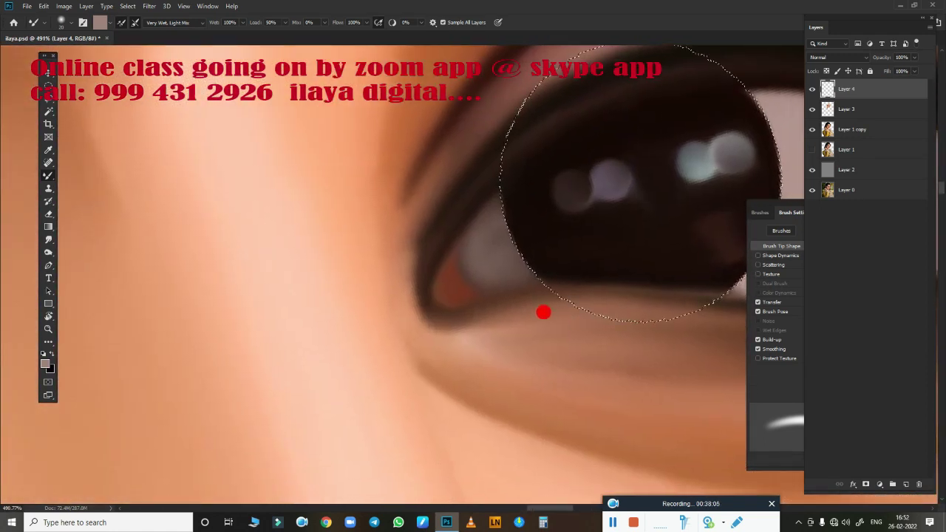
pyautogui.press('r')
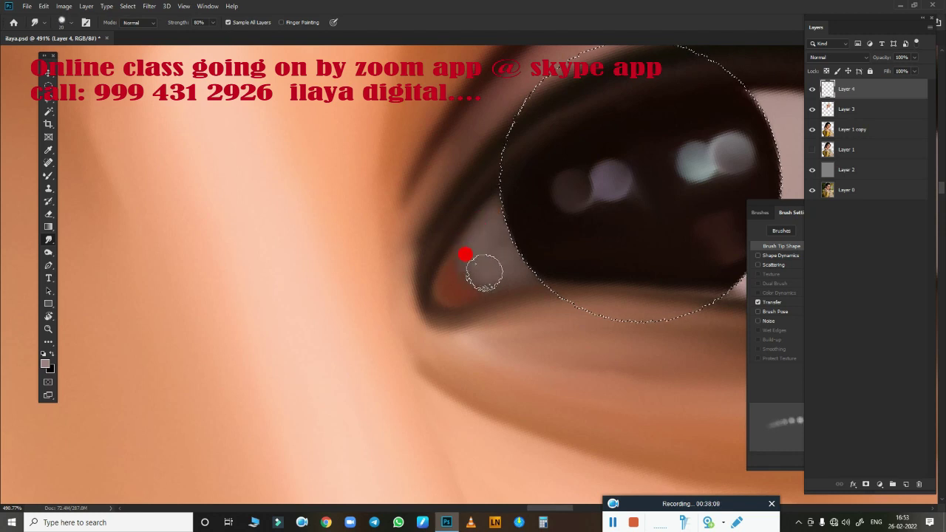
# Smudge the upper edge of the left eyebrow into a smooth stroke.
pyautogui.scroll(-1, 518, 281)
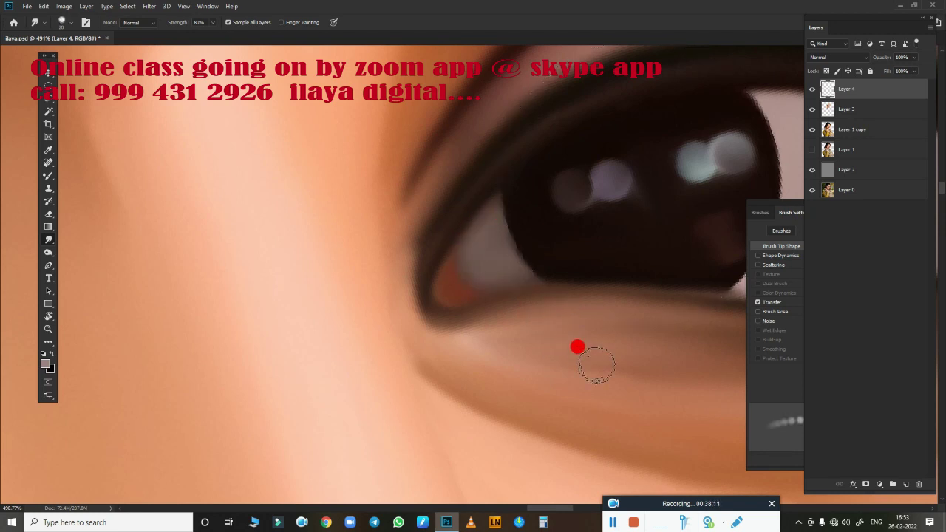
pyautogui.scroll(-3, 584, 355)
pyautogui.scroll(-3, 547, 373)
pyautogui.scroll(1, 509, 379)
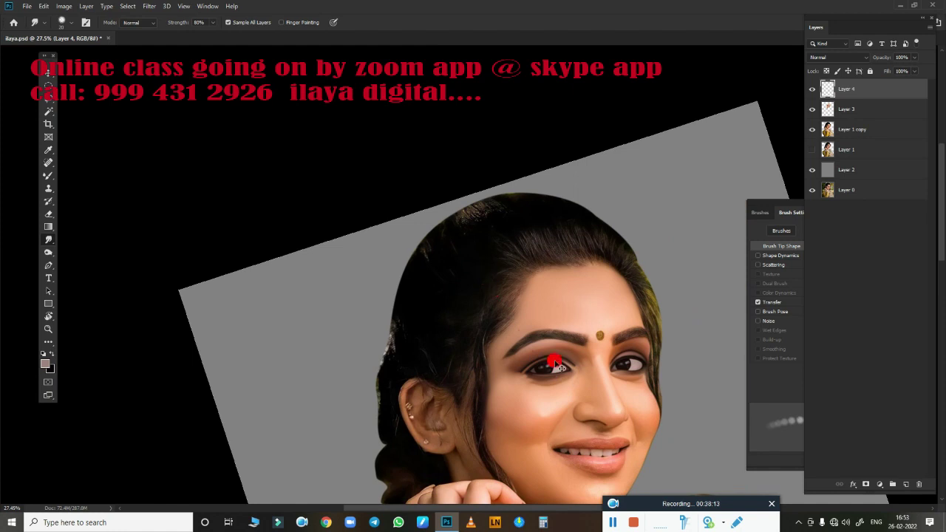
pyautogui.scroll(1, 575, 373)
pyautogui.scroll(2, 608, 387)
pyautogui.scroll(1, 468, 302)
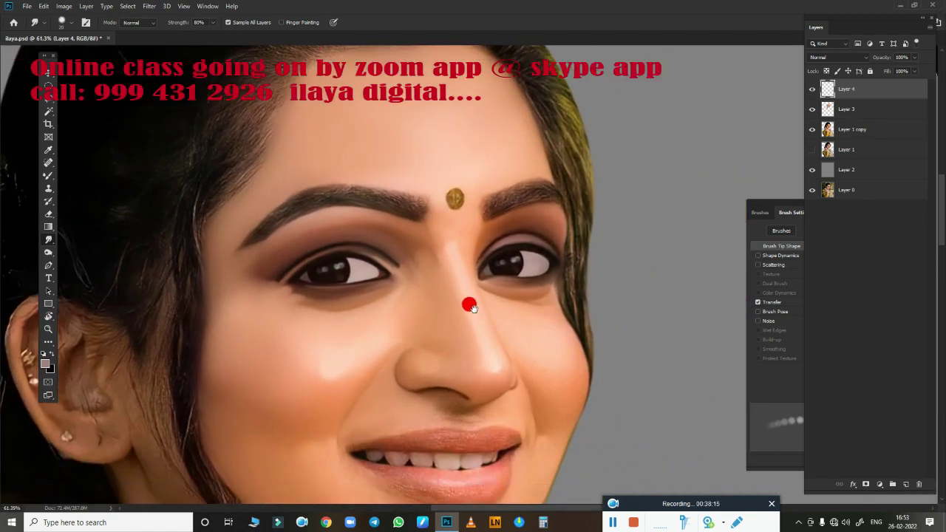
pyautogui.scroll(1, 504, 305)
pyautogui.scroll(1, 503, 306)
pyautogui.scroll(1, 450, 280)
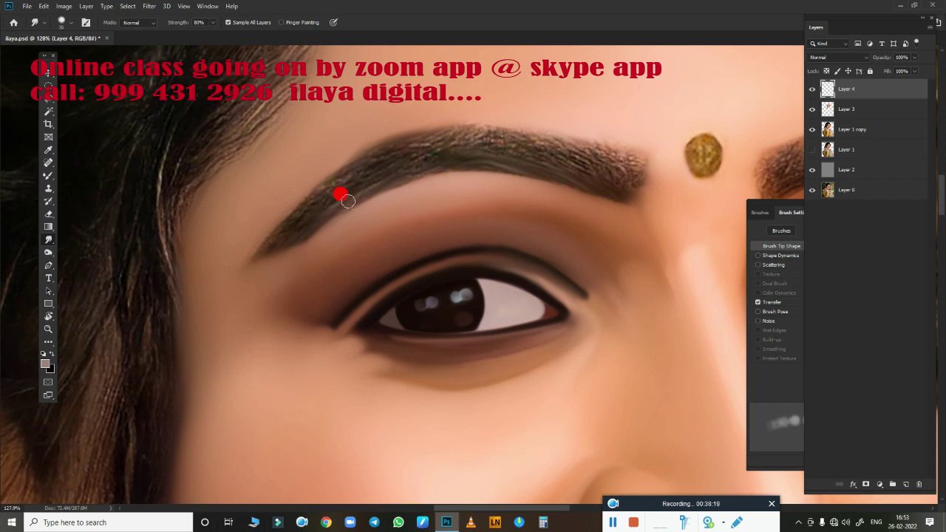
pyautogui.moveTo(310, 215)
pyautogui.mouseDown()
pyautogui.moveTo(350, 177)
pyautogui.moveTo(306, 219)
pyautogui.moveTo(239, 259)
pyautogui.moveTo(317, 229)
pyautogui.moveTo(292, 222)
pyautogui.moveTo(408, 153)
pyautogui.moveTo(483, 140)
pyautogui.moveTo(530, 164)
pyautogui.moveTo(513, 148)
pyautogui.moveTo(627, 177)
pyautogui.moveTo(606, 182)
pyautogui.moveTo(520, 141)
pyautogui.moveTo(627, 173)
pyautogui.moveTo(510, 147)
pyautogui.moveTo(529, 132)
pyautogui.moveTo(539, 136)
pyautogui.moveTo(329, 188)
pyautogui.moveTo(274, 241)
pyautogui.moveTo(452, 163)
pyautogui.moveTo(584, 167)
pyautogui.mouseUp()
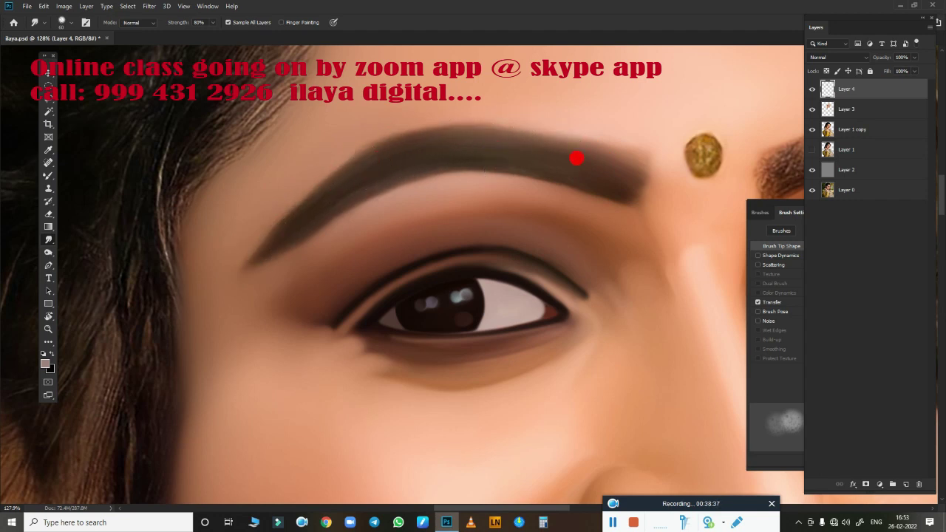
# Smudge the right eyebrow's top edge and inner strands into soft blended strokes.
pyautogui.moveTo(619, 255); pyautogui.dragTo(363, 306)
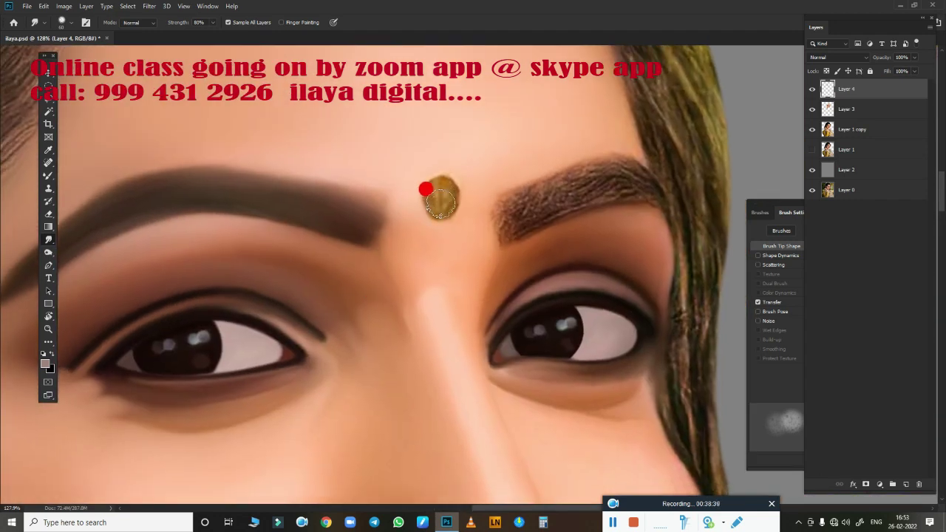
pyautogui.moveTo(446, 198); pyautogui.dragTo(387, 303)
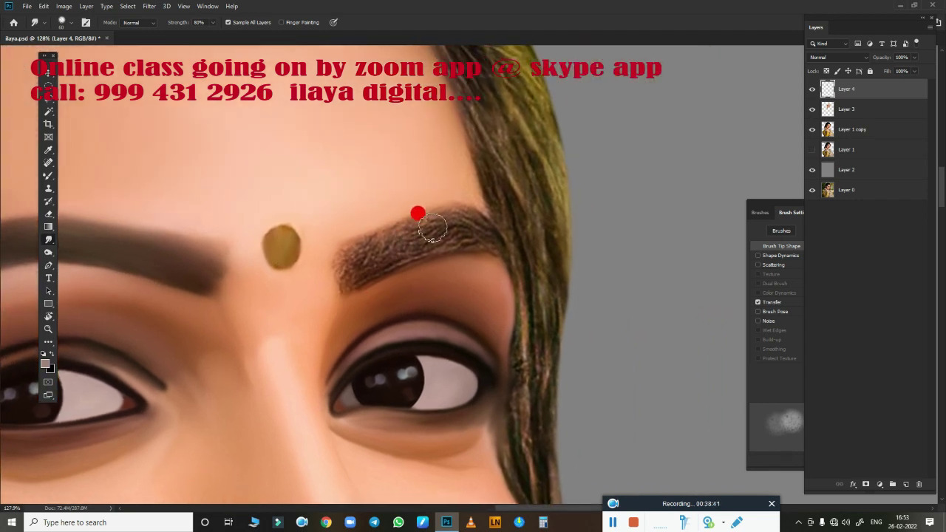
pyautogui.moveTo(432, 230)
pyautogui.mouseDown()
pyautogui.moveTo(475, 221)
pyautogui.moveTo(374, 242)
pyautogui.moveTo(392, 260)
pyautogui.moveTo(481, 243)
pyautogui.mouseUp()
pyautogui.moveTo(396, 256)
pyautogui.mouseDown()
pyautogui.moveTo(345, 280)
pyautogui.moveTo(416, 244)
pyautogui.mouseUp()
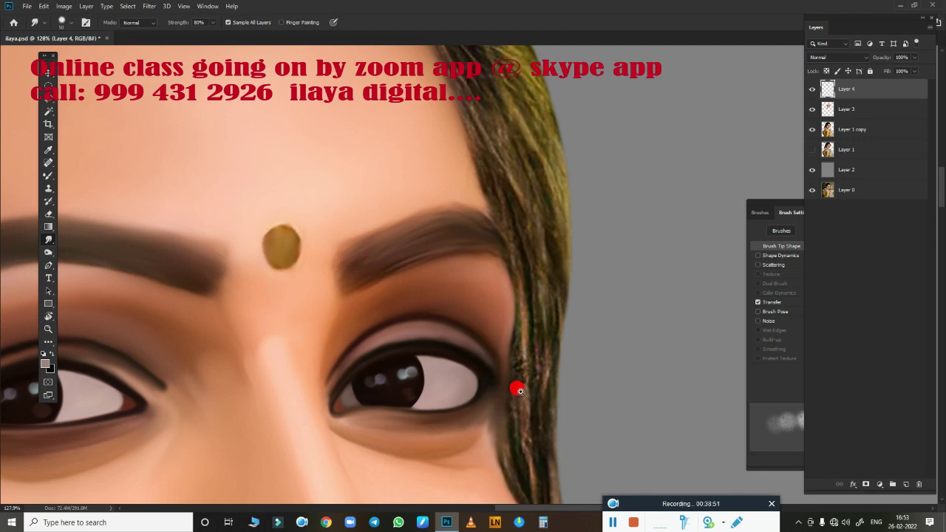
pyautogui.scroll(-3, 515, 387)
pyautogui.scroll(-2, 482, 386)
pyautogui.scroll(-3, 553, 157)
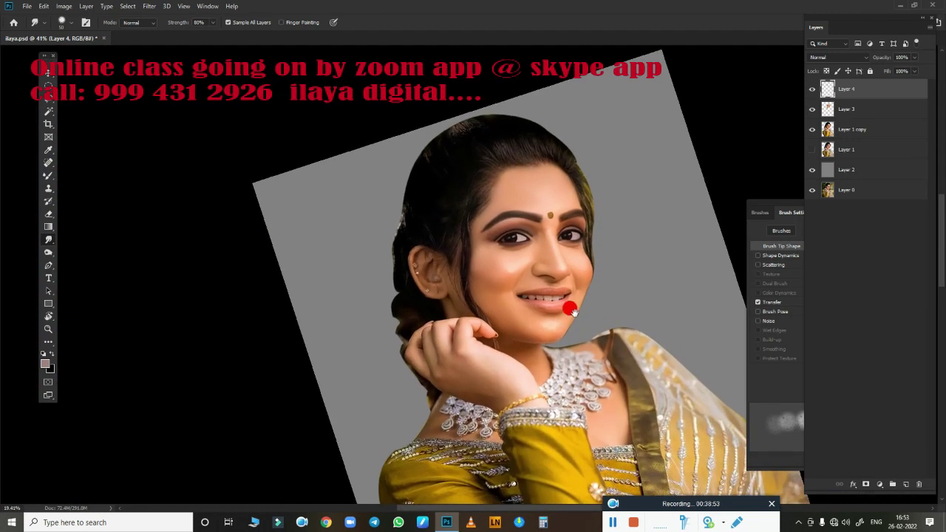
# Toggle Layer 1 copy off and on to compare, then save the document.
pyautogui.click(812, 130)
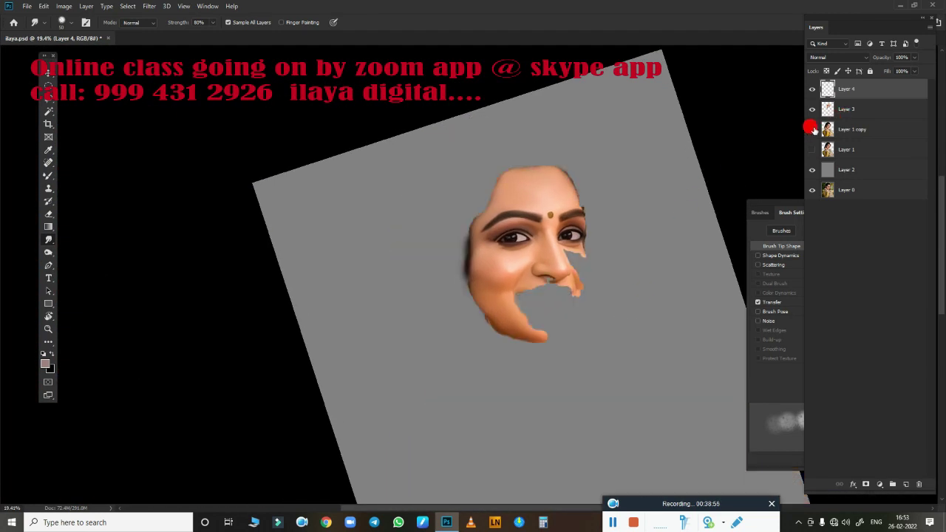
pyautogui.click(812, 130)
pyautogui.scroll(3, 573, 258)
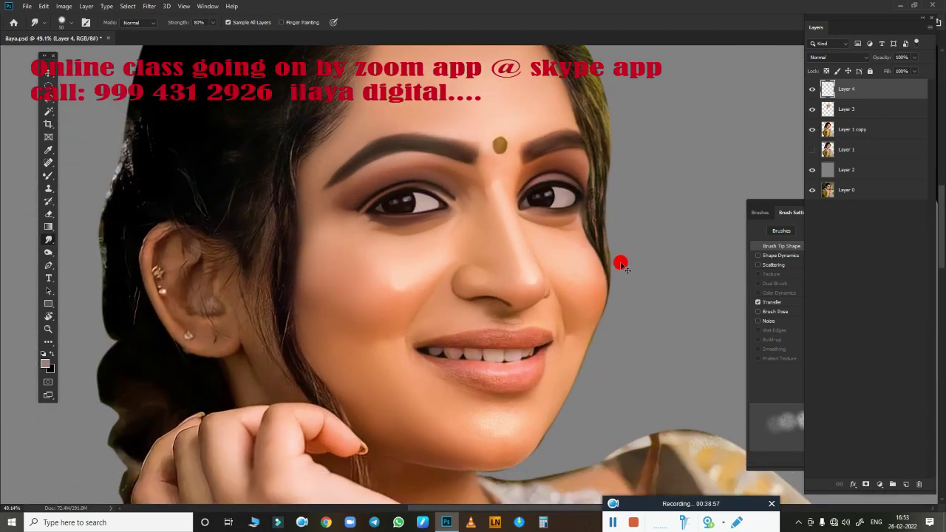
pyautogui.hotkey('ctrl', 's')
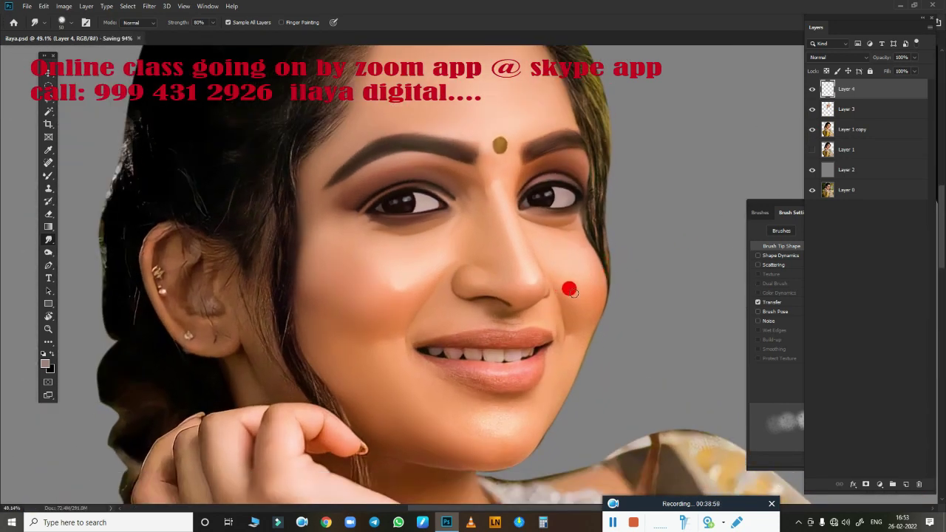
# With a larger Smudge brush, blend the right cheek and its outer edge toward the lip corner.
pyautogui.scroll(2, 561, 290)
pyautogui.scroll(1, 584, 293)
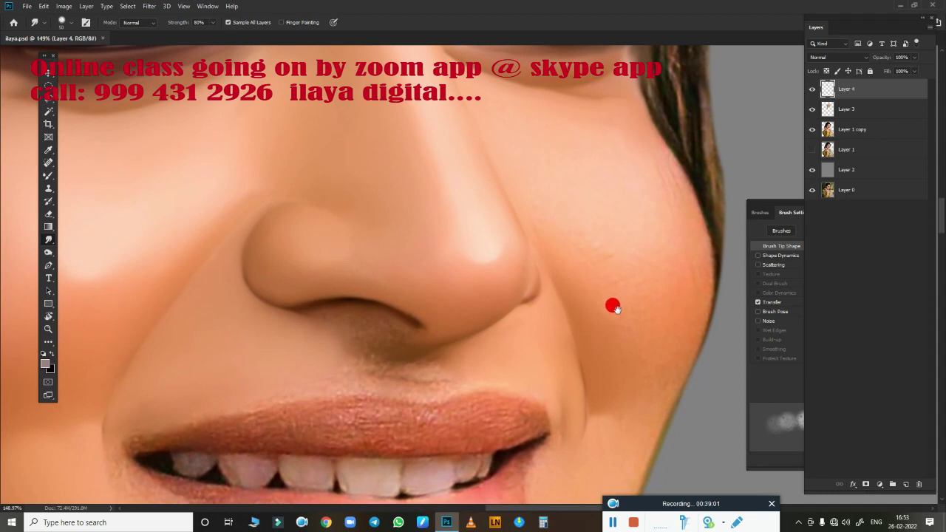
pyautogui.scroll(-1, 612, 306)
pyautogui.scroll(-1, 549, 328)
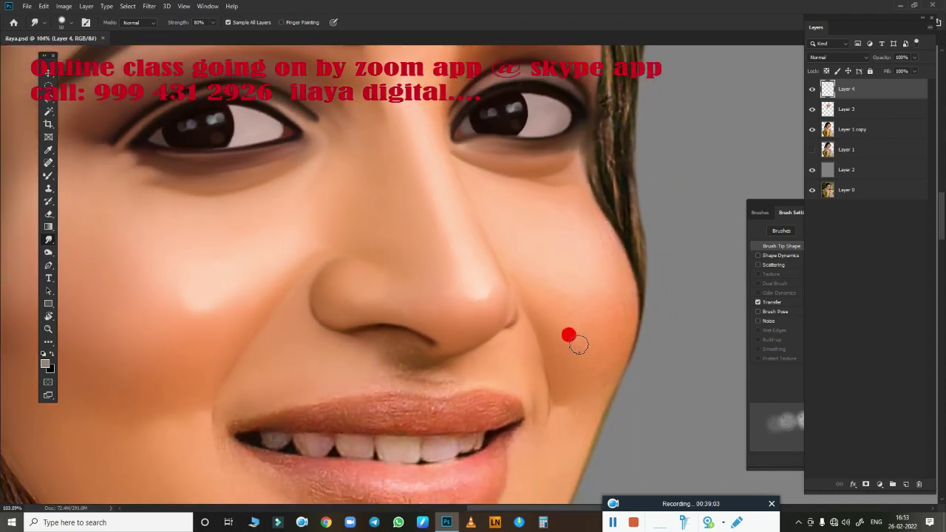
pyautogui.moveTo(578, 341); pyautogui.dragTo(540, 292)
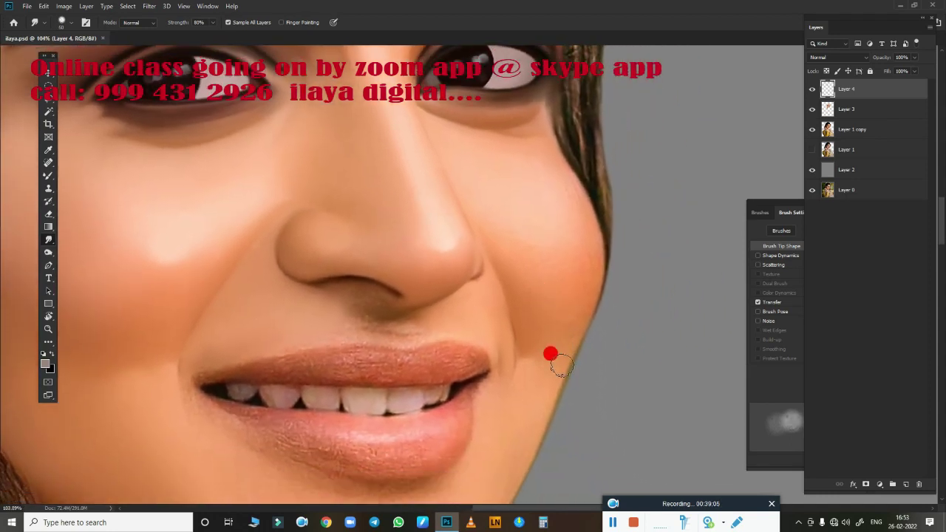
pyautogui.press(']')
pyautogui.press(']')
pyautogui.press(']')
pyautogui.press(']')
pyautogui.press(']')
pyautogui.press(']')
pyautogui.press(']')
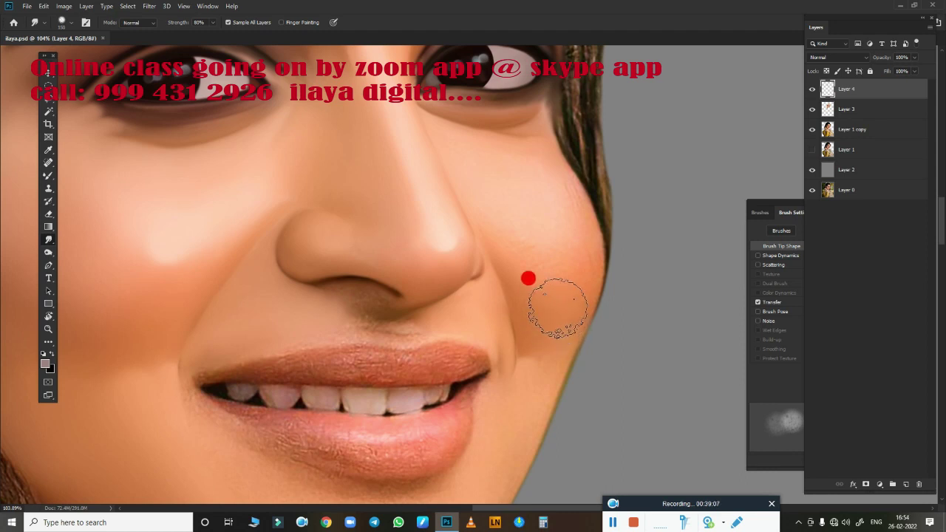
pyautogui.moveTo(527, 278); pyautogui.dragTo(513, 218)
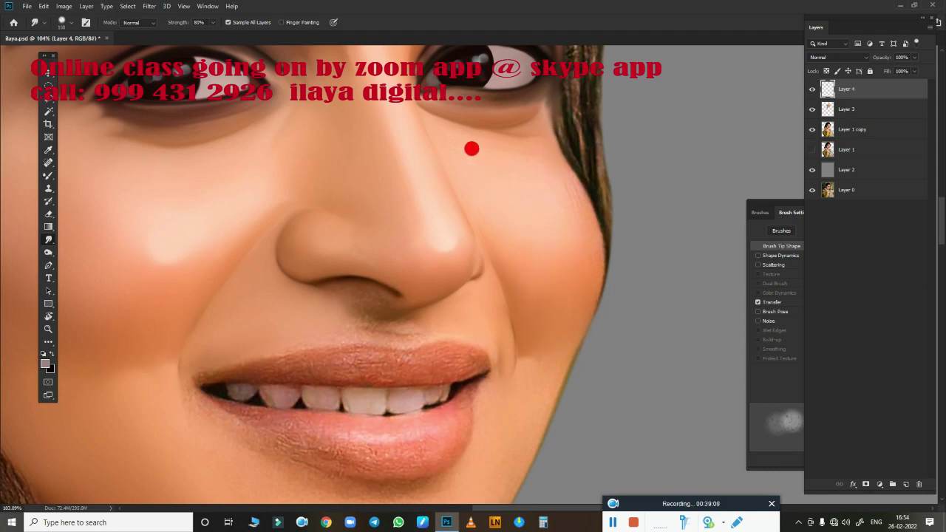
pyautogui.moveTo(489, 167)
pyautogui.mouseDown()
pyautogui.moveTo(574, 204)
pyautogui.moveTo(583, 262)
pyautogui.moveTo(572, 283)
pyautogui.moveTo(523, 213)
pyautogui.moveTo(524, 245)
pyautogui.moveTo(503, 236)
pyautogui.moveTo(542, 281)
pyautogui.moveTo(534, 208)
pyautogui.moveTo(543, 227)
pyautogui.mouseUp()
pyautogui.moveTo(516, 326)
pyautogui.mouseDown()
pyautogui.moveTo(555, 317)
pyautogui.moveTo(544, 323)
pyautogui.moveTo(545, 358)
pyautogui.moveTo(515, 425)
pyautogui.mouseUp()
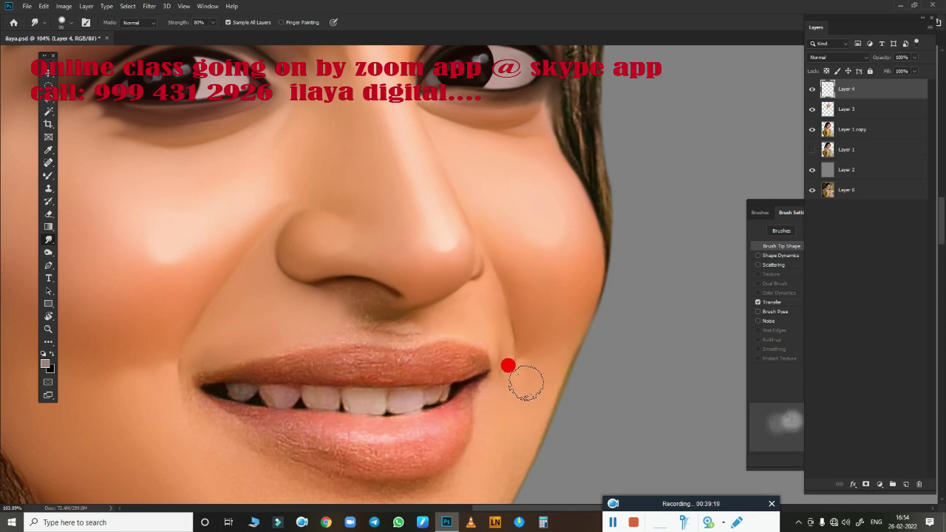
# Zoom in close on the lips.
pyautogui.scroll(-2, 484, 372)
pyautogui.moveTo(481, 372)
pyautogui.mouseDown()
pyautogui.moveTo(556, 231)
pyautogui.moveTo(323, 190)
pyautogui.moveTo(248, 194)
pyautogui.mouseUp()
pyautogui.scroll(2, 556, 230)
pyautogui.scroll(2, 557, 268)
pyautogui.scroll(2, 511, 256)
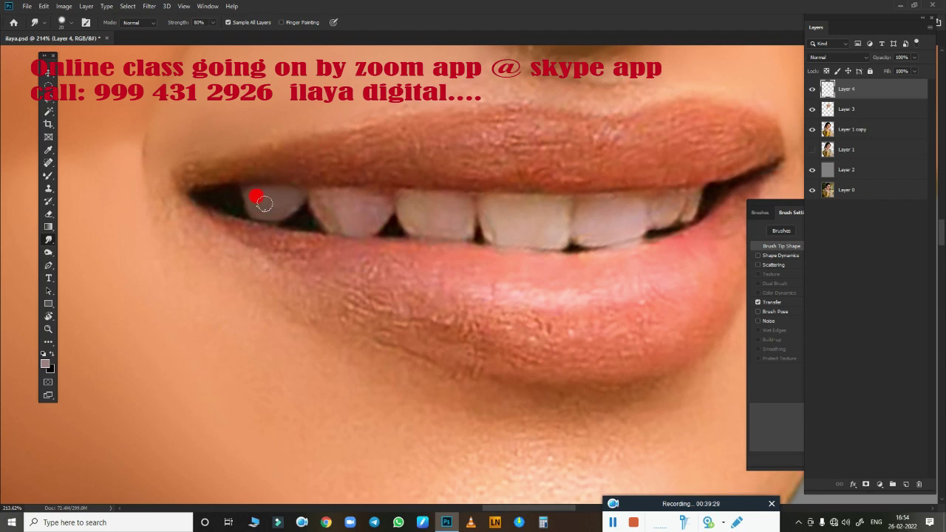
# Smudge across the left upper tooth to even out its surface texture.
pyautogui.moveTo(295, 197)
pyautogui.mouseDown()
pyautogui.moveTo(277, 196)
pyautogui.moveTo(338, 200)
pyautogui.moveTo(315, 203)
pyautogui.moveTo(319, 213)
pyautogui.moveTo(337, 190)
pyautogui.moveTo(373, 216)
pyautogui.moveTo(342, 225)
pyautogui.moveTo(422, 204)
pyautogui.moveTo(409, 203)
pyautogui.moveTo(461, 207)
pyautogui.moveTo(461, 218)
pyautogui.moveTo(408, 219)
pyautogui.moveTo(419, 227)
pyautogui.moveTo(450, 200)
pyautogui.moveTo(448, 215)
pyautogui.moveTo(481, 195)
pyautogui.moveTo(503, 223)
pyautogui.moveTo(481, 217)
pyautogui.moveTo(484, 190)
pyautogui.moveTo(539, 190)
pyautogui.moveTo(508, 207)
pyautogui.moveTo(554, 232)
pyautogui.moveTo(544, 218)
pyautogui.moveTo(554, 207)
pyautogui.moveTo(559, 238)
pyautogui.moveTo(595, 224)
pyautogui.moveTo(589, 235)
pyautogui.moveTo(583, 211)
pyautogui.moveTo(634, 207)
pyautogui.moveTo(590, 232)
pyautogui.moveTo(635, 205)
pyautogui.moveTo(606, 211)
pyautogui.moveTo(691, 210)
pyautogui.mouseUp()
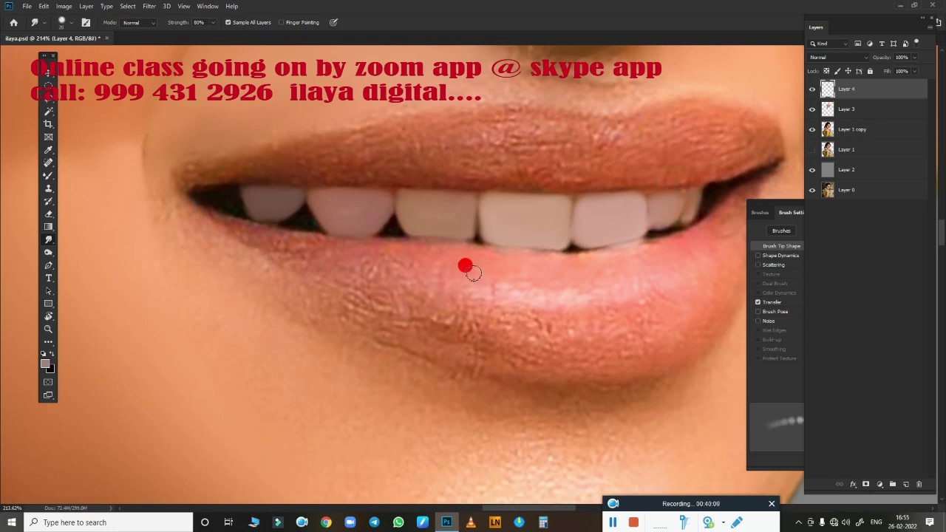
# With a cleaned Mixer Brush, smooth the upper lip edge from the left corner toward the right.
pyautogui.press('b')
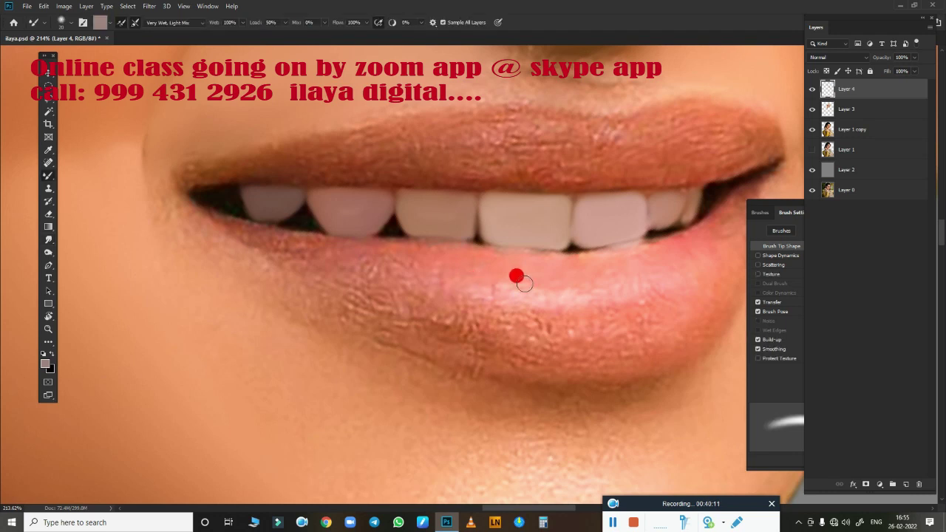
pyautogui.moveTo(515, 275)
pyautogui.mouseDown()
pyautogui.moveTo(524, 286)
pyautogui.moveTo(529, 276)
pyautogui.moveTo(468, 276)
pyautogui.mouseUp()
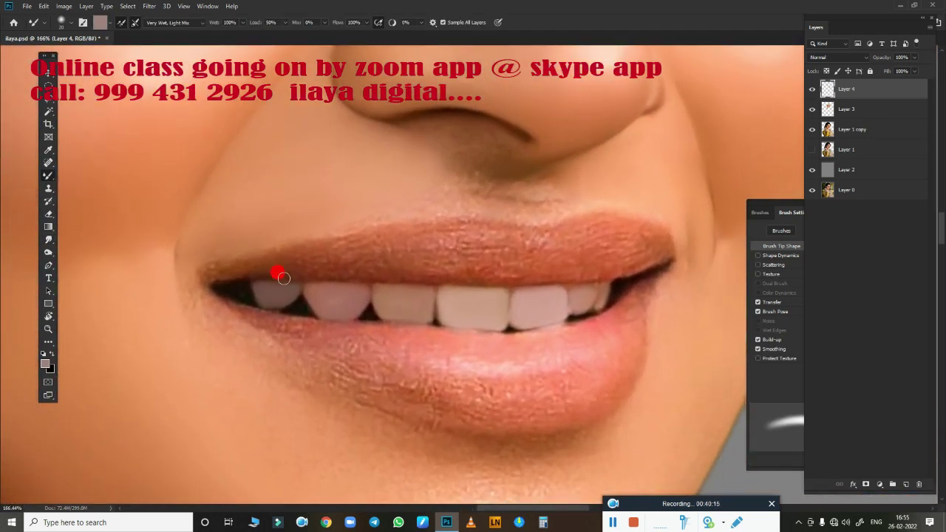
pyautogui.moveTo(330, 252)
pyautogui.mouseDown()
pyautogui.moveTo(210, 266)
pyautogui.moveTo(252, 255)
pyautogui.moveTo(246, 261)
pyautogui.mouseUp()
pyautogui.click(117, 22)
pyautogui.click(137, 46)
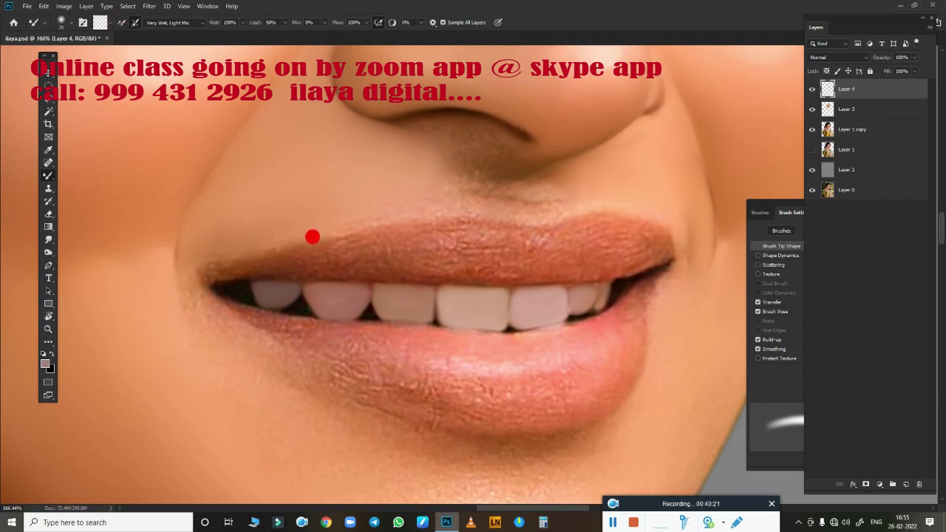
pyautogui.moveTo(357, 272)
pyautogui.mouseDown()
pyautogui.moveTo(235, 242)
pyautogui.moveTo(201, 271)
pyautogui.mouseUp()
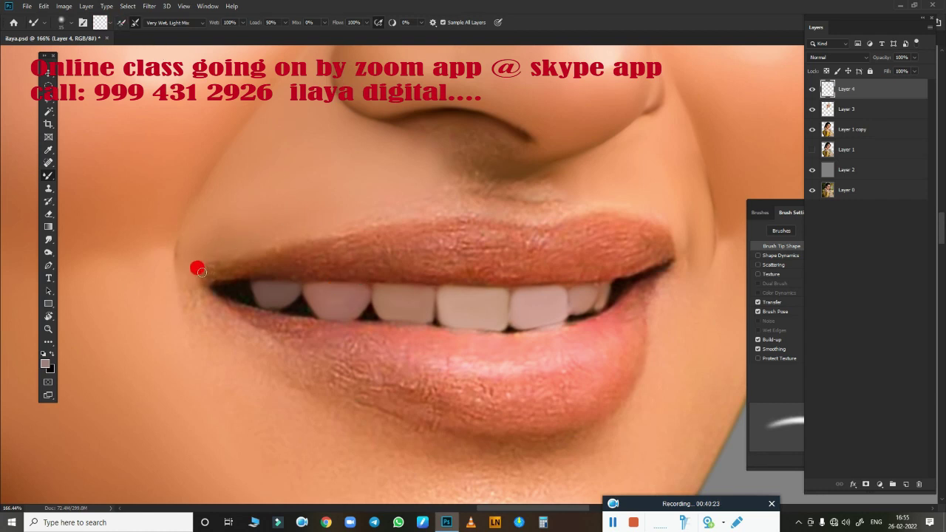
pyautogui.moveTo(321, 236); pyautogui.dragTo(424, 219)
pyautogui.moveTo(360, 231)
pyautogui.mouseDown()
pyautogui.moveTo(429, 215)
pyautogui.moveTo(475, 218)
pyautogui.mouseUp()
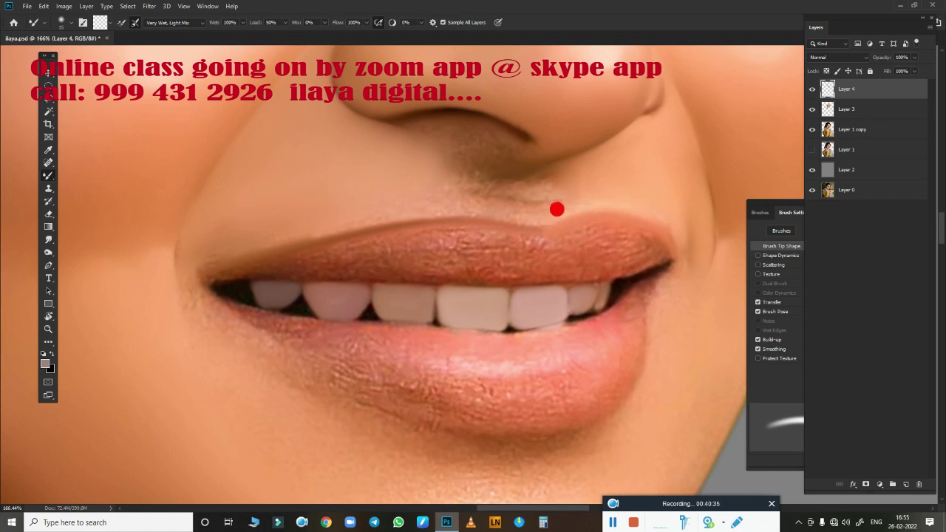
# Refine the upper lip contour and blend the shadow under the nostril.
pyautogui.moveTo(558, 216); pyautogui.dragTo(613, 204)
pyautogui.moveTo(538, 215); pyautogui.dragTo(378, 214)
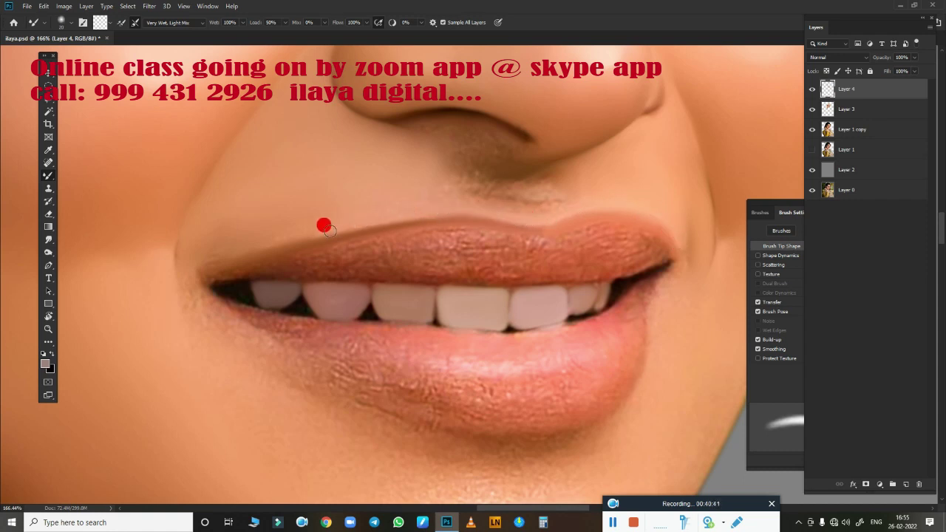
pyautogui.moveTo(326, 228)
pyautogui.mouseDown()
pyautogui.moveTo(206, 263)
pyautogui.moveTo(391, 274)
pyautogui.moveTo(188, 242)
pyautogui.moveTo(205, 258)
pyautogui.moveTo(454, 180)
pyautogui.moveTo(481, 185)
pyautogui.moveTo(422, 194)
pyautogui.moveTo(444, 131)
pyautogui.moveTo(436, 130)
pyautogui.moveTo(483, 141)
pyautogui.moveTo(497, 148)
pyautogui.moveTo(464, 156)
pyautogui.moveTo(549, 186)
pyautogui.moveTo(505, 190)
pyautogui.mouseUp()
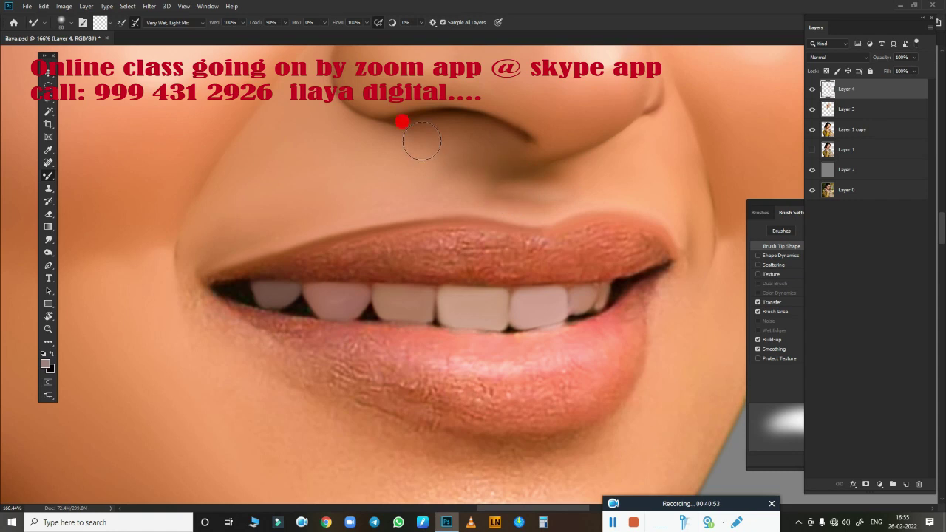
pyautogui.moveTo(422, 141)
pyautogui.mouseDown()
pyautogui.moveTo(406, 111)
pyautogui.moveTo(471, 116)
pyautogui.mouseUp()
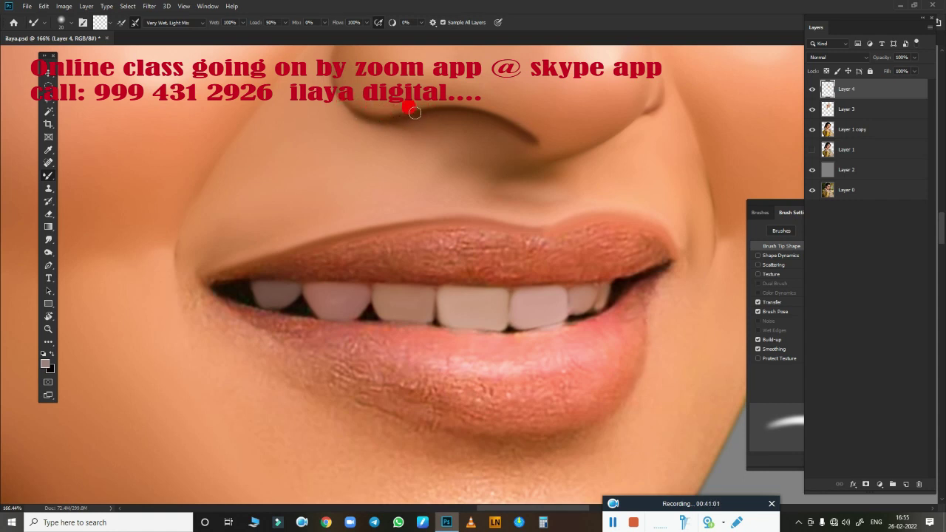
pyautogui.moveTo(418, 145); pyautogui.dragTo(369, 275)
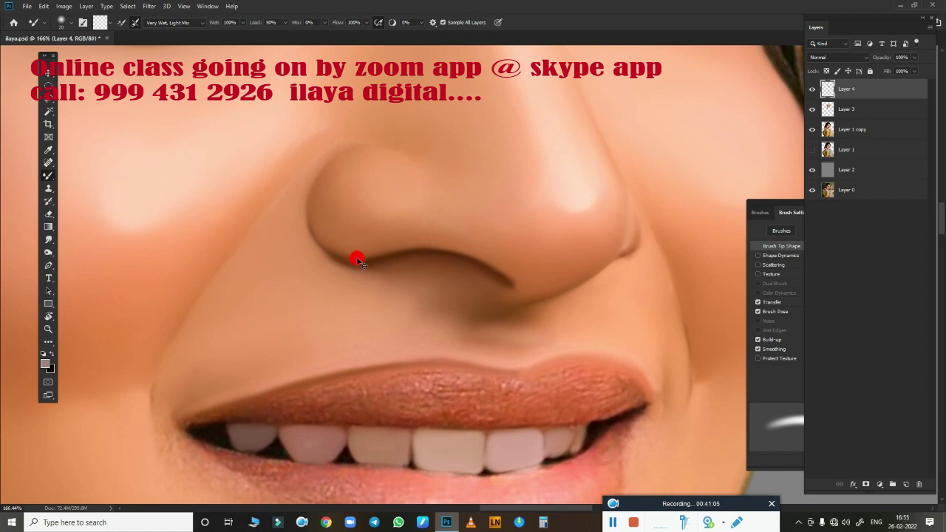
# Rotate the view along the nostril curve and smooth and darken the nostril outline.
pyautogui.press('r')
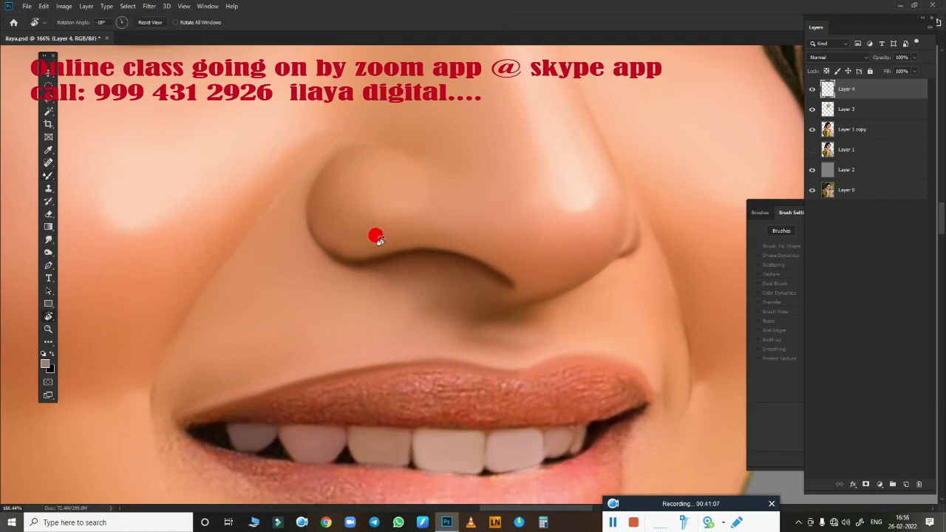
pyautogui.moveTo(376, 237); pyautogui.dragTo(207, 215)
pyautogui.scroll(3, 384, 219)
pyautogui.moveTo(456, 217); pyautogui.dragTo(454, 298)
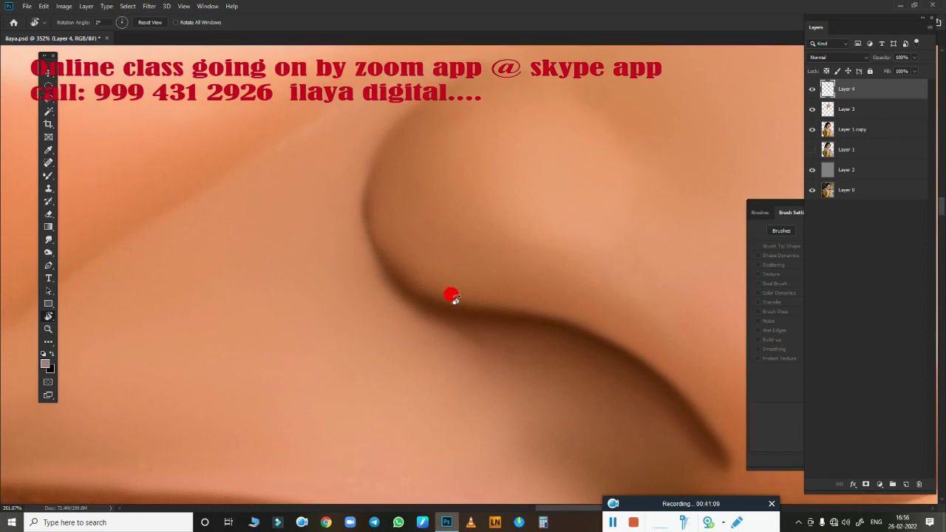
pyautogui.press('b')
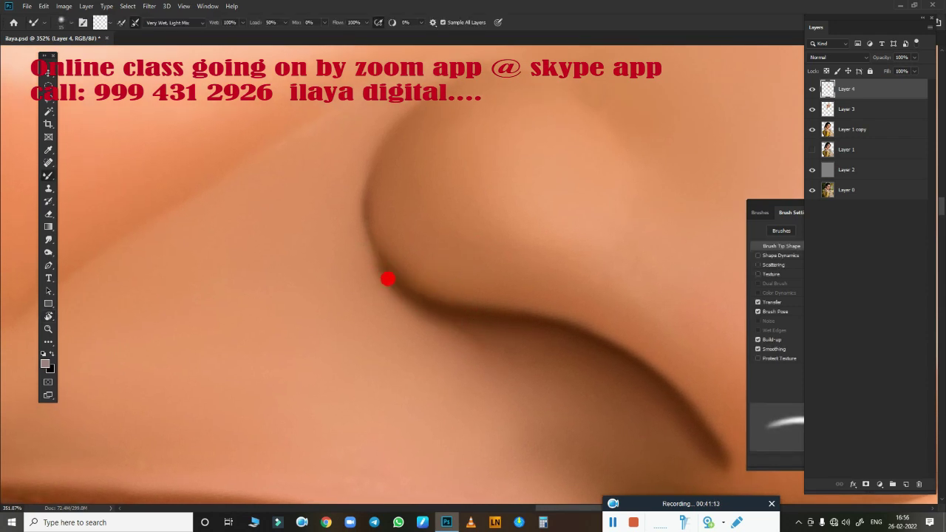
pyautogui.moveTo(388, 278)
pyautogui.mouseDown()
pyautogui.moveTo(365, 228)
pyautogui.moveTo(363, 190)
pyautogui.moveTo(386, 127)
pyautogui.moveTo(425, 104)
pyautogui.moveTo(547, 83)
pyautogui.moveTo(655, 207)
pyautogui.mouseUp()
# Blend soft shading along the crease beside the nose and up its edge.
pyautogui.moveTo(628, 364)
pyautogui.mouseDown()
pyautogui.moveTo(614, 321)
pyautogui.moveTo(644, 351)
pyautogui.moveTo(422, 239)
pyautogui.moveTo(462, 280)
pyautogui.moveTo(338, 245)
pyautogui.moveTo(471, 327)
pyautogui.moveTo(472, 357)
pyautogui.moveTo(456, 318)
pyautogui.moveTo(357, 241)
pyautogui.moveTo(355, 207)
pyautogui.moveTo(495, 234)
pyautogui.moveTo(542, 263)
pyautogui.mouseUp()
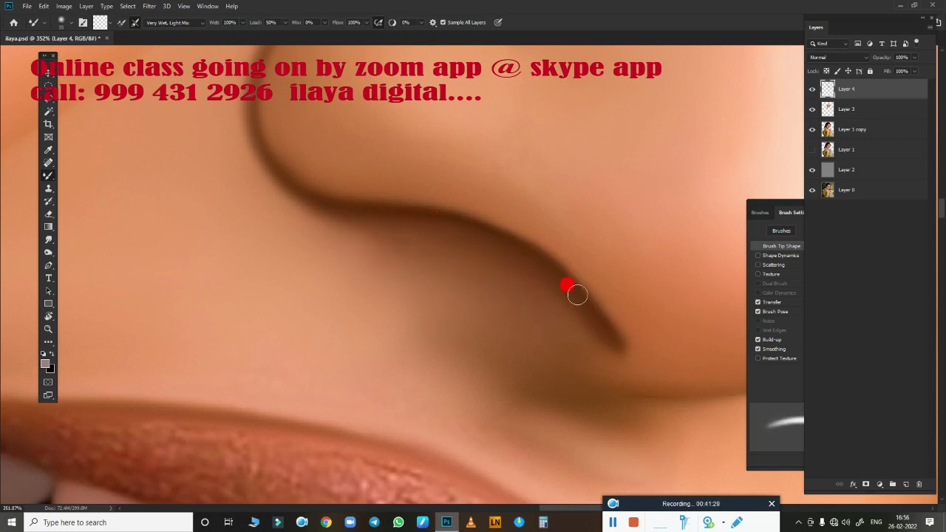
pyautogui.moveTo(576, 295)
pyautogui.mouseDown()
pyautogui.moveTo(638, 345)
pyautogui.moveTo(342, 275)
pyautogui.moveTo(369, 255)
pyautogui.mouseUp()
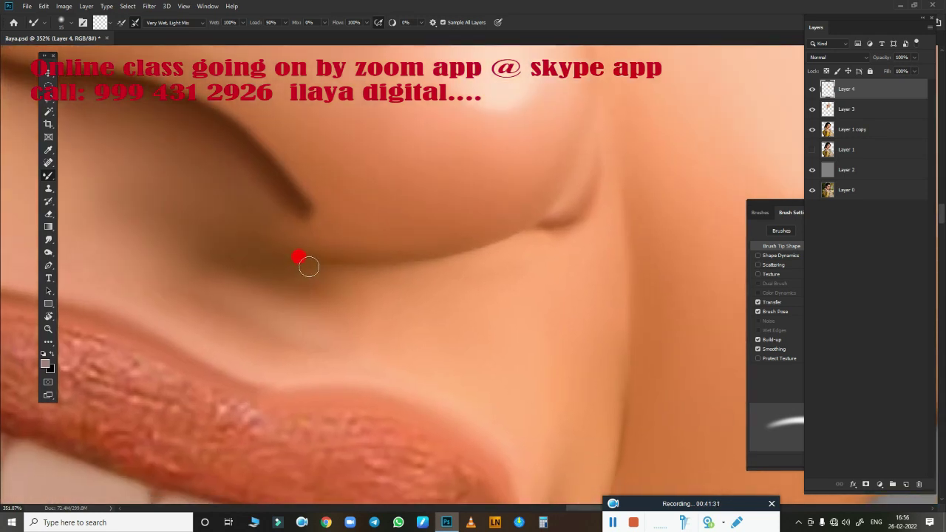
pyautogui.moveTo(309, 266)
pyautogui.mouseDown()
pyautogui.moveTo(303, 260)
pyautogui.moveTo(420, 253)
pyautogui.moveTo(521, 215)
pyautogui.moveTo(596, 208)
pyautogui.moveTo(559, 227)
pyautogui.moveTo(556, 209)
pyautogui.moveTo(542, 230)
pyautogui.mouseUp()
pyautogui.moveTo(590, 194)
pyautogui.mouseDown()
pyautogui.moveTo(591, 96)
pyautogui.moveTo(668, 219)
pyautogui.moveTo(637, 319)
pyautogui.mouseUp()
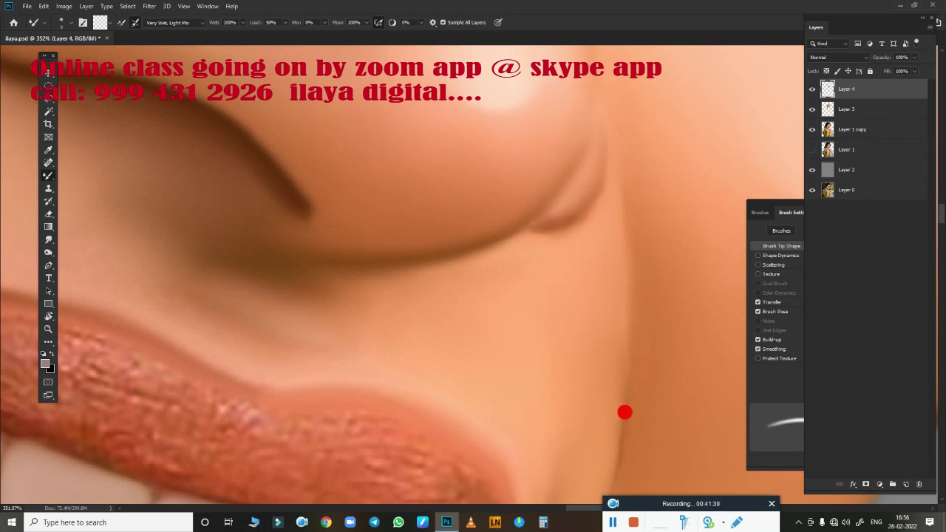
pyautogui.moveTo(625, 412)
pyautogui.mouseDown()
pyautogui.moveTo(616, 429)
pyautogui.moveTo(634, 359)
pyautogui.moveTo(631, 372)
pyautogui.moveTo(628, 220)
pyautogui.moveTo(630, 335)
pyautogui.mouseUp()
# Reset the view rotation upright and enlarge the Mixer Brush for softer blending.
pyautogui.press('r')
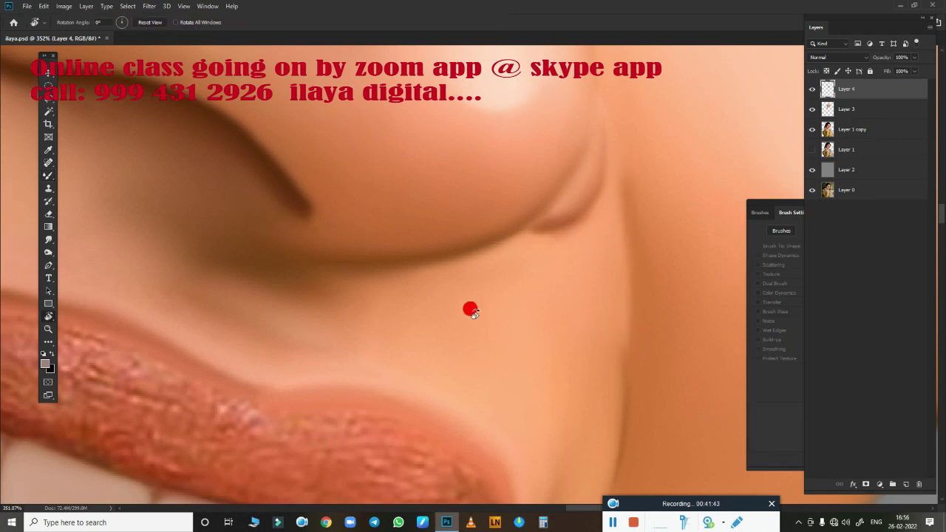
pyautogui.moveTo(469, 308)
pyautogui.mouseDown()
pyautogui.moveTo(353, 386)
pyautogui.moveTo(357, 316)
pyautogui.moveTo(481, 328)
pyautogui.mouseUp()
pyautogui.scroll(-5, 486, 348)
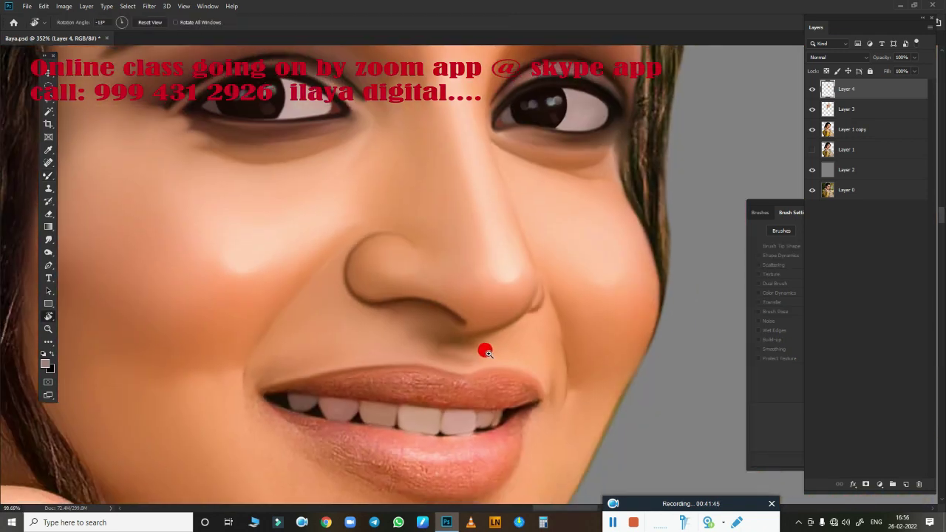
pyautogui.scroll(2, 606, 219)
pyautogui.scroll(1, 578, 318)
pyautogui.scroll(-4, 582, 319)
pyautogui.scroll(4, 591, 317)
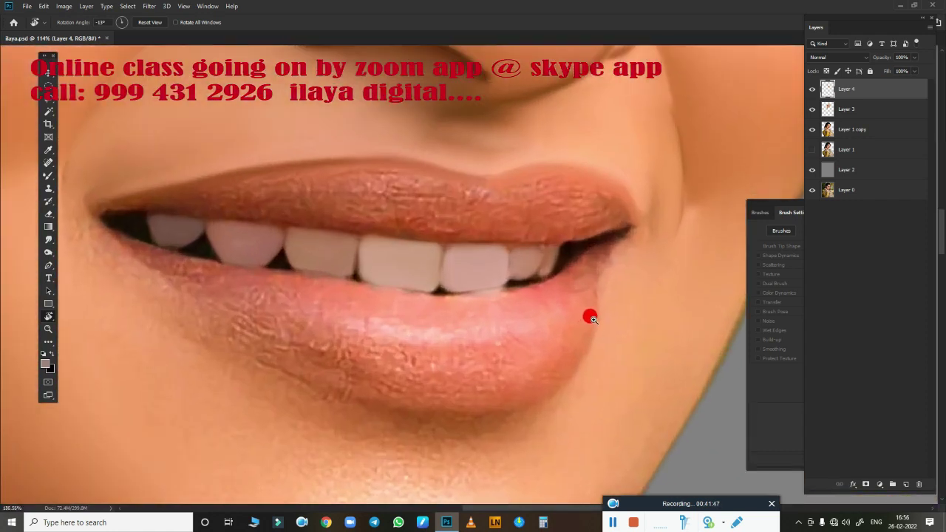
pyautogui.scroll(2, 533, 243)
pyautogui.press('Escape')
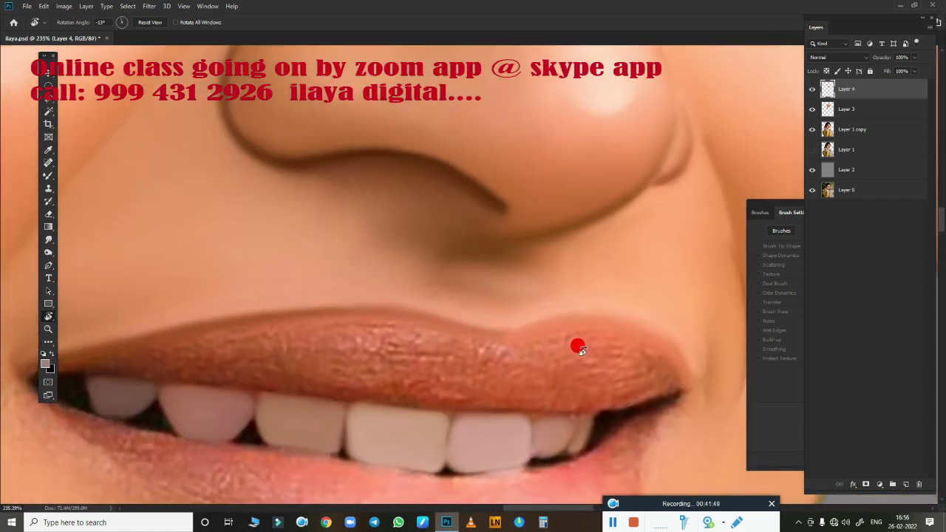
pyautogui.press('b')
pyautogui.press(']')
pyautogui.press(']')
pyautogui.press(']')
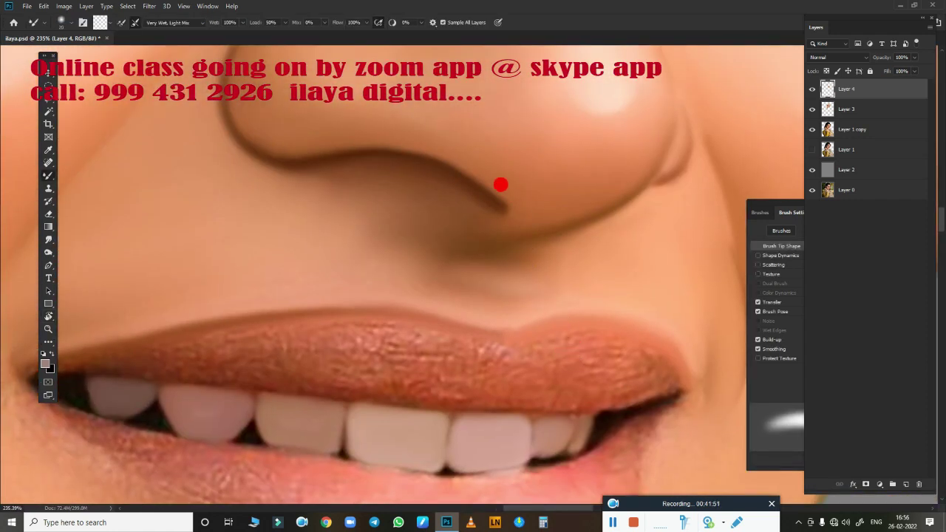
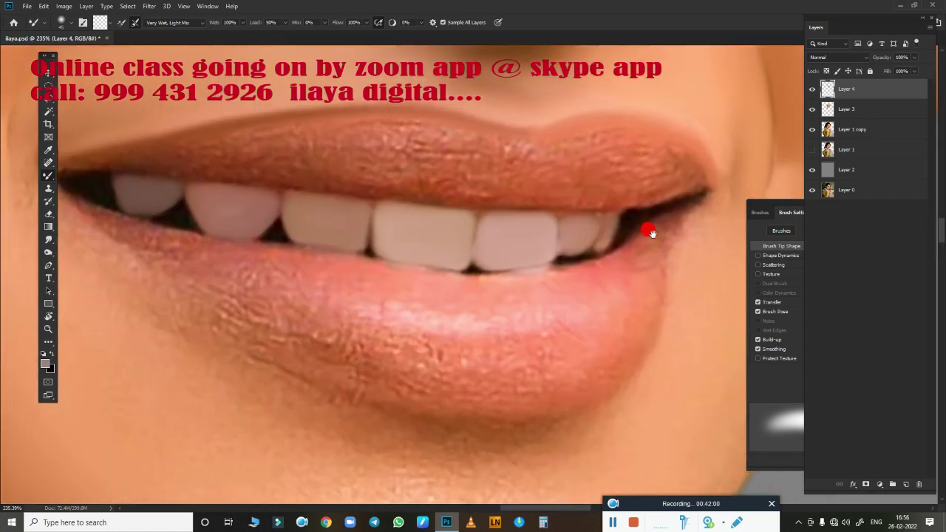
# With a much smaller Mixer Brush, blend the mouth corner and the lower lip's left edge.
pyautogui.moveTo(577, 342); pyautogui.dragTo(628, 266)
pyautogui.scroll(-2, 640, 188)
pyautogui.moveTo(640, 188); pyautogui.dragTo(635, 174)
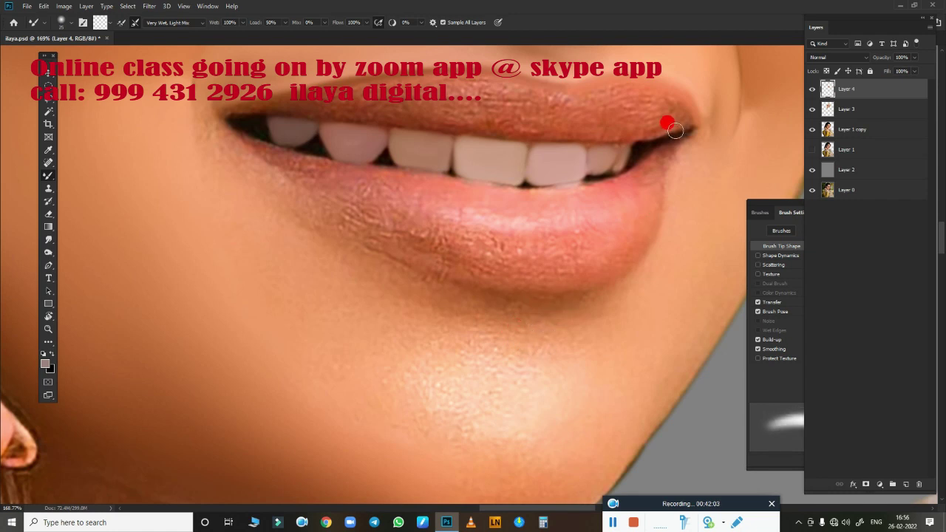
pyautogui.press('[')
pyautogui.press('[')
pyautogui.press('[')
pyautogui.moveTo(671, 149); pyautogui.dragTo(659, 179)
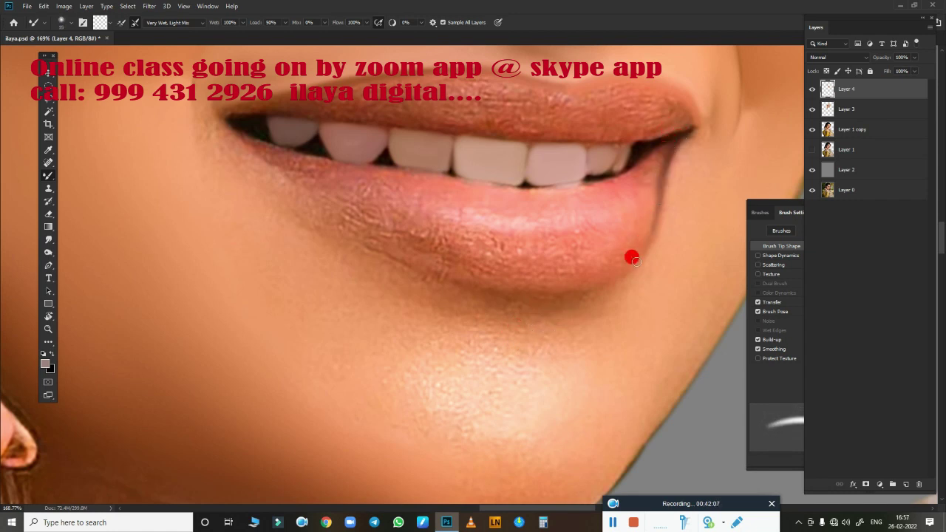
pyautogui.moveTo(617, 263); pyautogui.dragTo(530, 281)
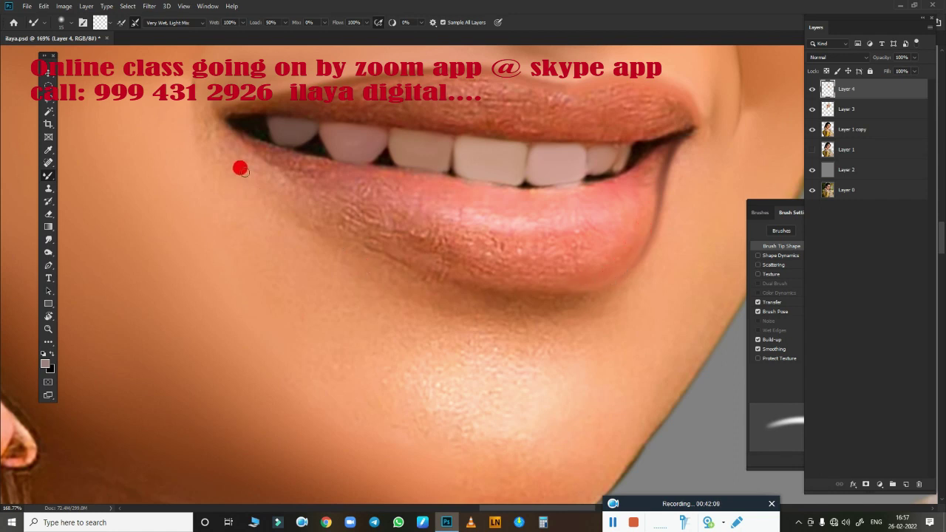
pyautogui.moveTo(242, 140)
pyautogui.mouseDown()
pyautogui.moveTo(315, 207)
pyautogui.moveTo(275, 167)
pyautogui.moveTo(287, 180)
pyautogui.mouseUp()
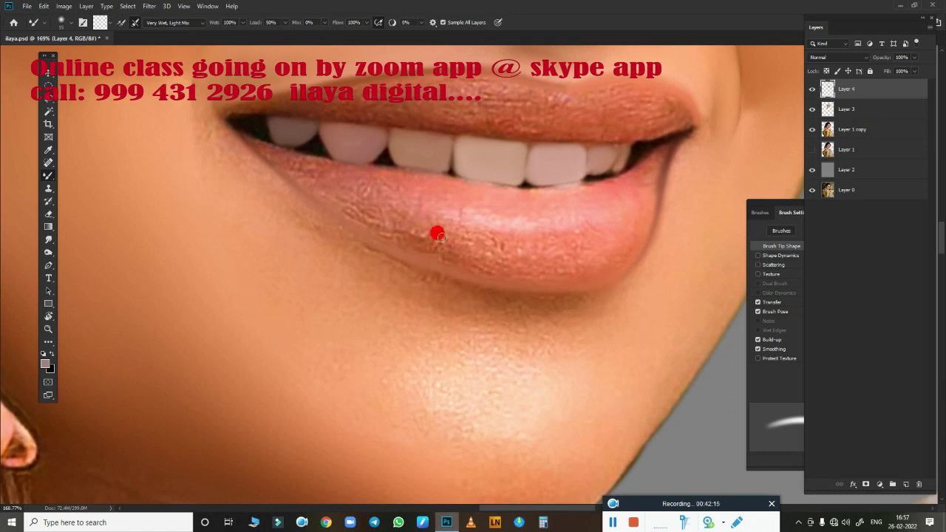
pyautogui.moveTo(562, 257)
pyautogui.mouseDown()
pyautogui.moveTo(585, 264)
pyautogui.moveTo(616, 333)
pyautogui.moveTo(583, 304)
pyautogui.moveTo(520, 339)
pyautogui.mouseUp()
# With the Smudge tool, smooth the upper lip's edge and texture from left to centre.
pyautogui.press('r')
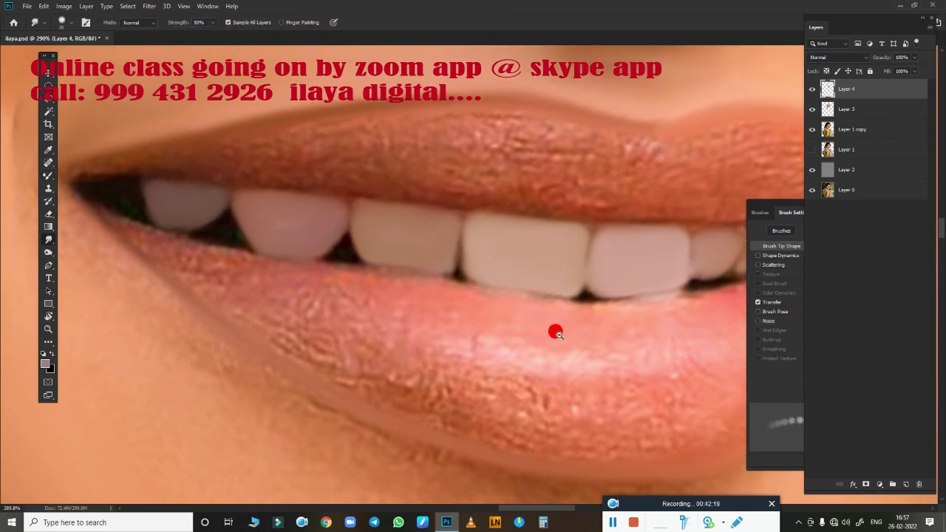
pyautogui.scroll(-2, 554, 329)
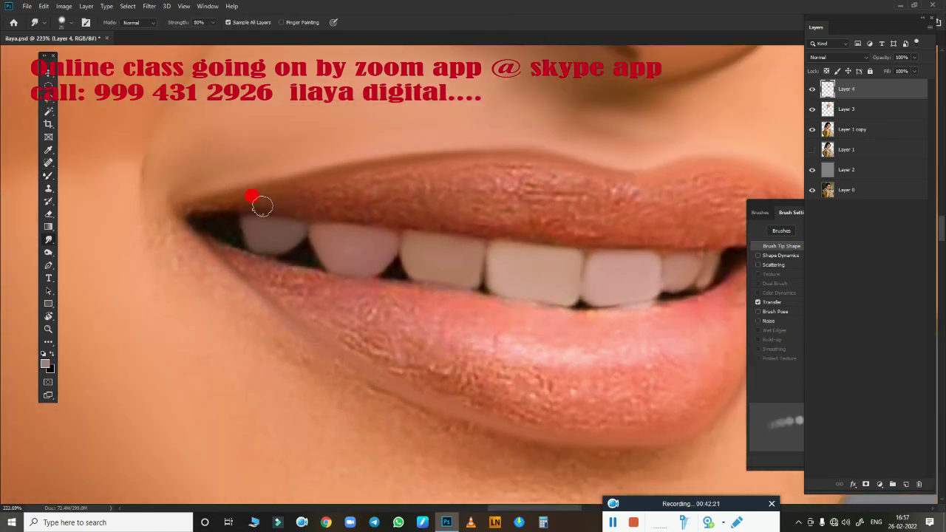
pyautogui.moveTo(244, 199)
pyautogui.mouseDown()
pyautogui.moveTo(473, 220)
pyautogui.moveTo(372, 187)
pyautogui.moveTo(509, 178)
pyautogui.moveTo(627, 194)
pyautogui.moveTo(621, 220)
pyautogui.moveTo(581, 220)
pyautogui.moveTo(590, 221)
pyautogui.moveTo(546, 217)
pyautogui.moveTo(466, 182)
pyautogui.moveTo(379, 186)
pyautogui.mouseUp()
pyautogui.moveTo(354, 190)
pyautogui.mouseDown()
pyautogui.moveTo(374, 175)
pyautogui.moveTo(489, 166)
pyautogui.mouseUp()
pyautogui.moveTo(570, 191)
pyautogui.mouseDown()
pyautogui.moveTo(448, 211)
pyautogui.moveTo(492, 203)
pyautogui.moveTo(574, 228)
pyautogui.moveTo(564, 235)
pyautogui.mouseUp()
pyautogui.moveTo(494, 212)
pyautogui.mouseDown()
pyautogui.moveTo(350, 186)
pyautogui.moveTo(503, 171)
pyautogui.moveTo(482, 165)
pyautogui.mouseUp()
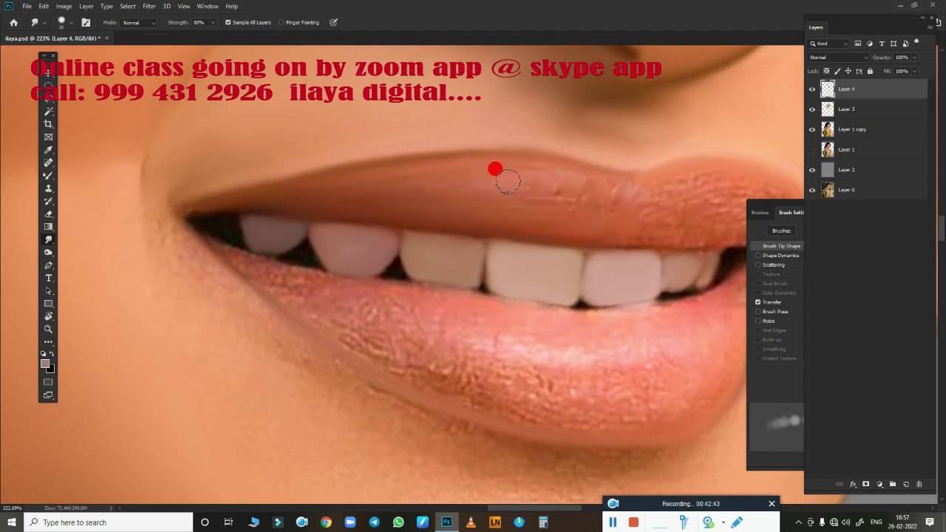
pyautogui.moveTo(542, 183)
pyautogui.mouseDown()
pyautogui.moveTo(569, 190)
pyautogui.moveTo(583, 180)
pyautogui.moveTo(583, 200)
pyautogui.moveTo(606, 218)
pyautogui.moveTo(530, 211)
pyautogui.mouseUp()
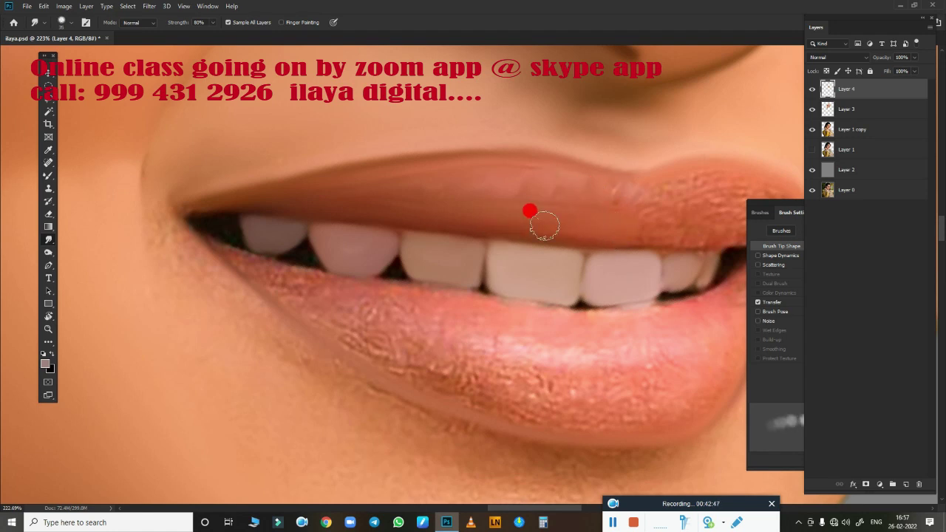
# Smudge the right part of the upper lip toward the left, then select the Layer 1 copy layer.
pyautogui.moveTo(396, 178)
pyautogui.mouseDown()
pyautogui.moveTo(370, 169)
pyautogui.moveTo(537, 214)
pyautogui.moveTo(434, 251)
pyautogui.moveTo(333, 257)
pyautogui.moveTo(347, 220)
pyautogui.moveTo(388, 211)
pyautogui.moveTo(470, 227)
pyautogui.moveTo(421, 206)
pyautogui.moveTo(338, 257)
pyautogui.moveTo(480, 239)
pyautogui.moveTo(383, 256)
pyautogui.moveTo(399, 239)
pyautogui.moveTo(315, 219)
pyautogui.mouseUp()
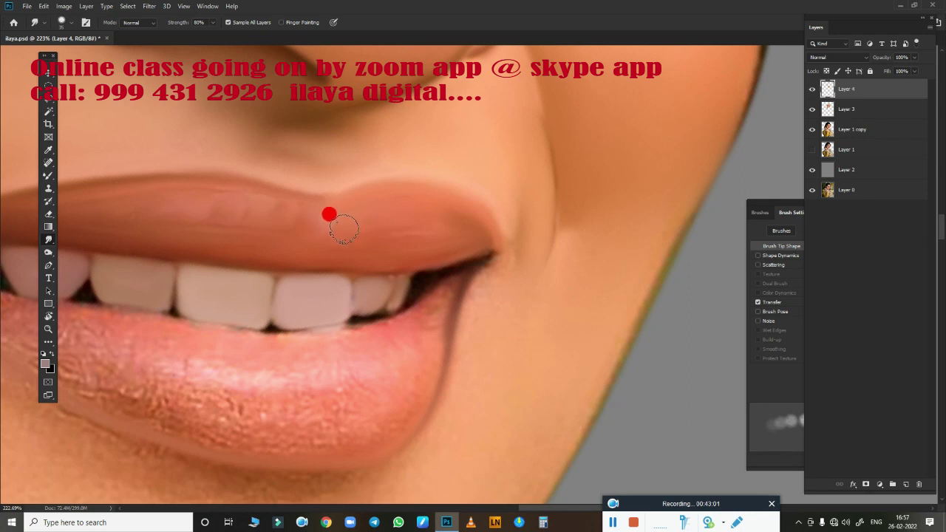
pyautogui.moveTo(343, 229); pyautogui.dragTo(389, 227)
pyautogui.moveTo(459, 234)
pyautogui.mouseDown()
pyautogui.moveTo(327, 214)
pyautogui.moveTo(309, 228)
pyautogui.mouseUp()
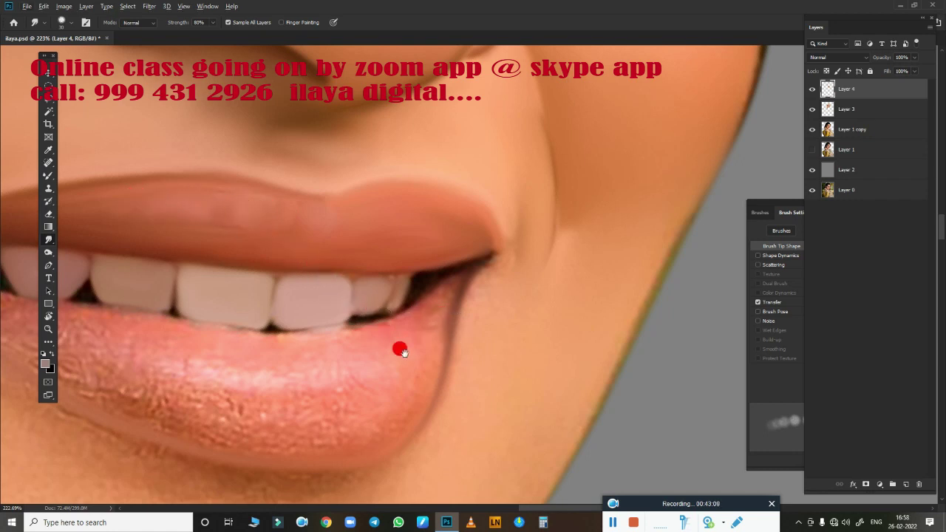
pyautogui.moveTo(400, 349)
pyautogui.mouseDown()
pyautogui.moveTo(703, 200)
pyautogui.moveTo(524, 298)
pyautogui.moveTo(467, 347)
pyautogui.moveTo(434, 314)
pyautogui.mouseUp()
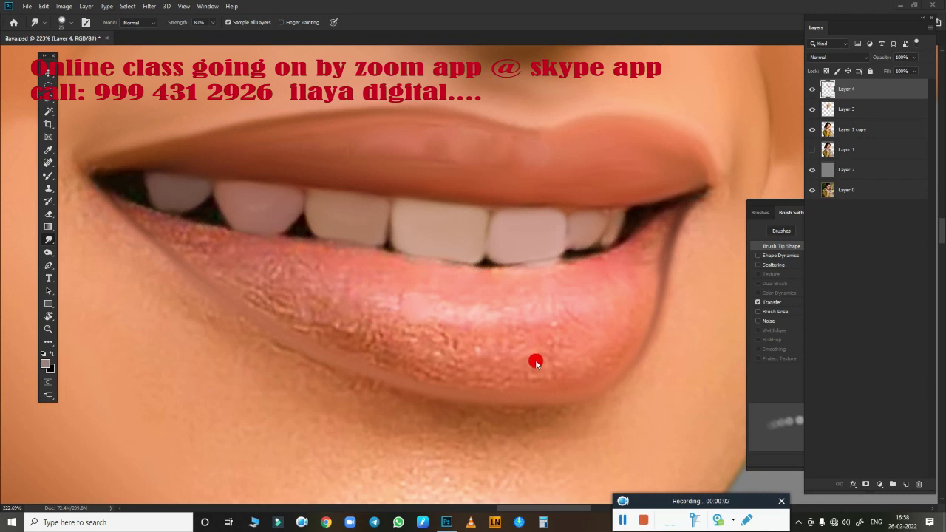
pyautogui.keyDown('ctrl'); pyautogui.click(512, 356); pyautogui.keyUp('ctrl')
# Merge Layer 3 into Layer 4 and save the document.
pyautogui.moveTo(547, 344)
pyautogui.mouseDown()
pyautogui.moveTo(528, 342)
pyautogui.moveTo(793, 174)
pyautogui.mouseUp()
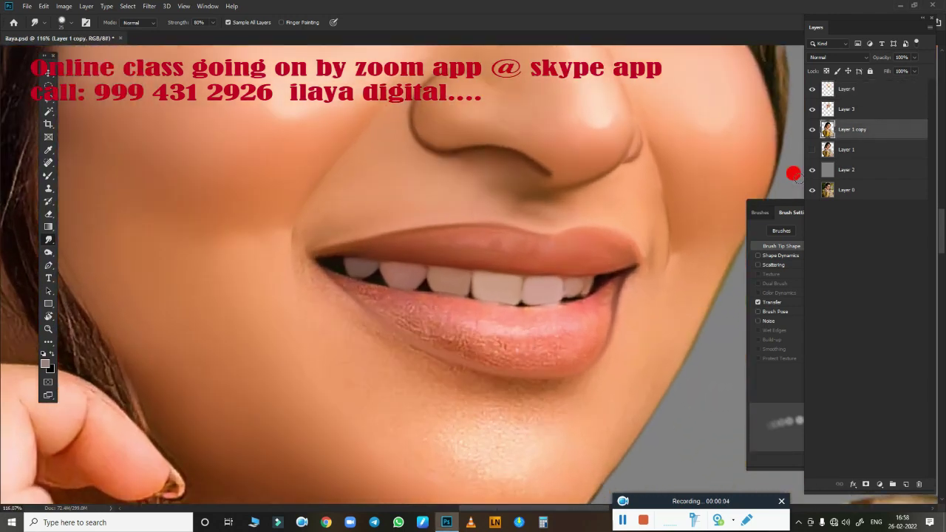
pyautogui.click(862, 94)
pyautogui.keyDown('shift'); pyautogui.click(856, 107); pyautogui.keyUp('shift')
pyautogui.hotkey('ctrl', 'e')
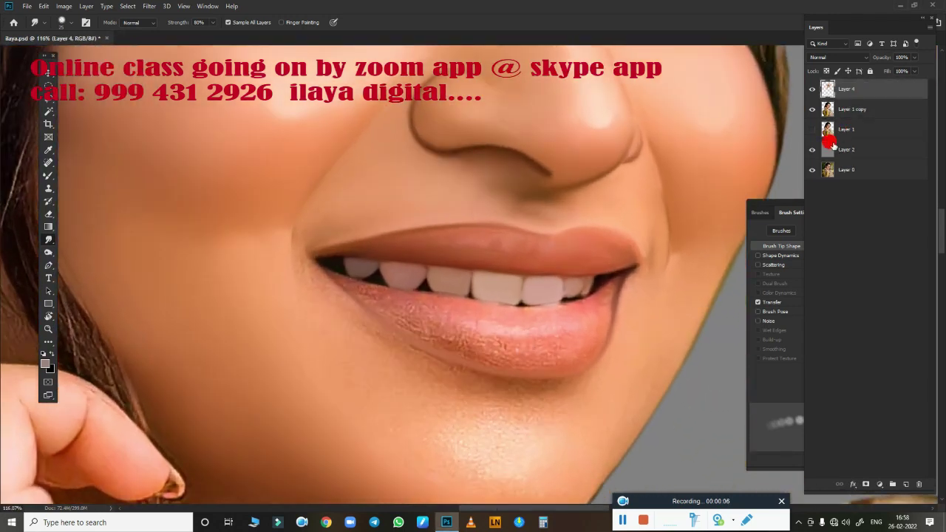
pyautogui.hotkey('ctrl', 's')
# Zoom in and smudge the lower lip edge below the teeth with a slightly larger brush.
pyautogui.scroll(-5, 587, 329)
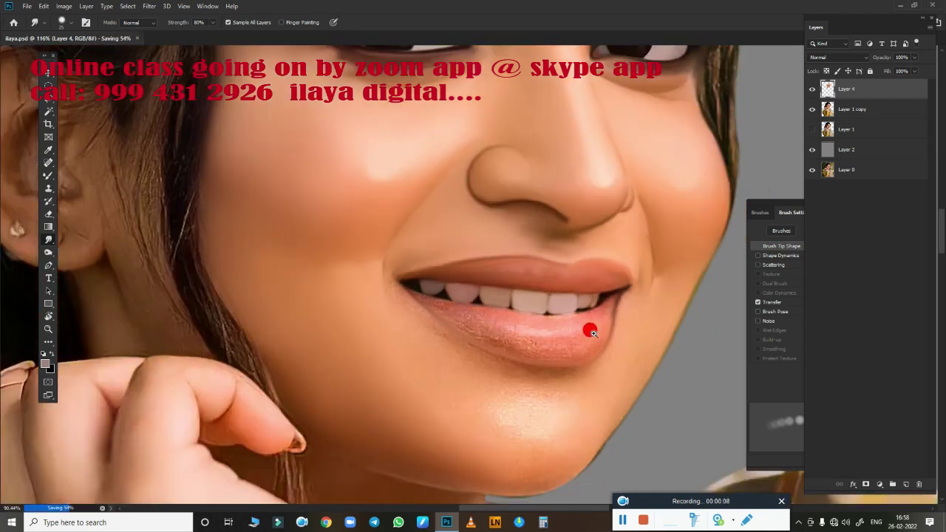
pyautogui.moveTo(556, 332)
pyautogui.mouseDown()
pyautogui.moveTo(629, 332)
pyautogui.moveTo(655, 264)
pyautogui.moveTo(559, 303)
pyautogui.moveTo(577, 322)
pyautogui.mouseUp()
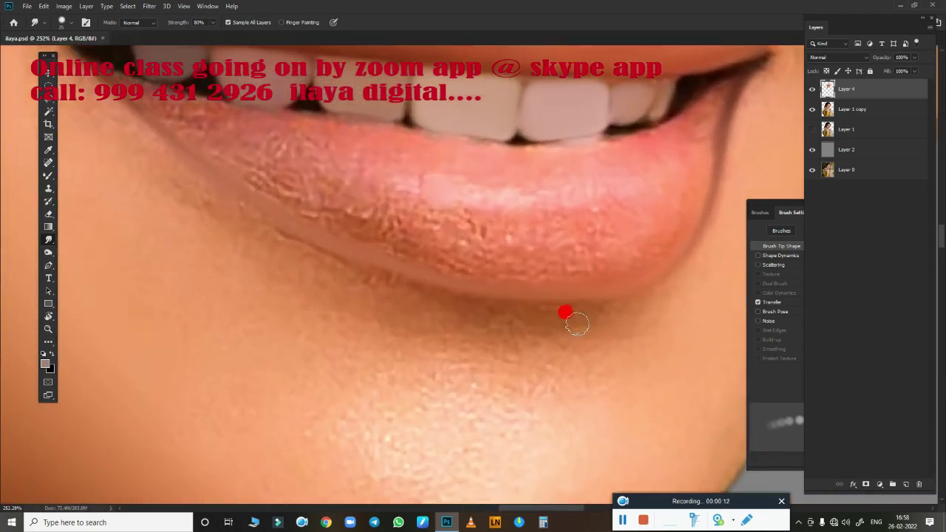
pyautogui.scroll(2, 576, 323)
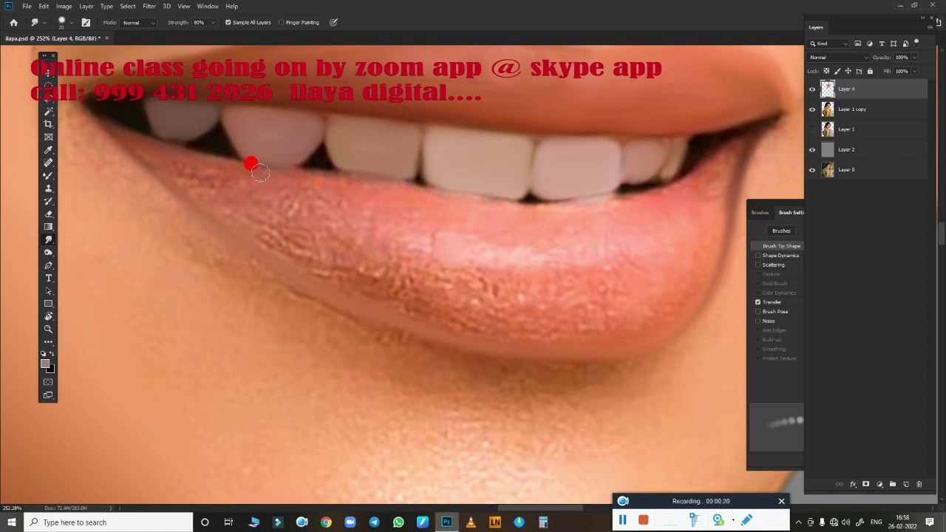
pyautogui.moveTo(164, 166); pyautogui.dragTo(228, 180)
pyautogui.press(']')
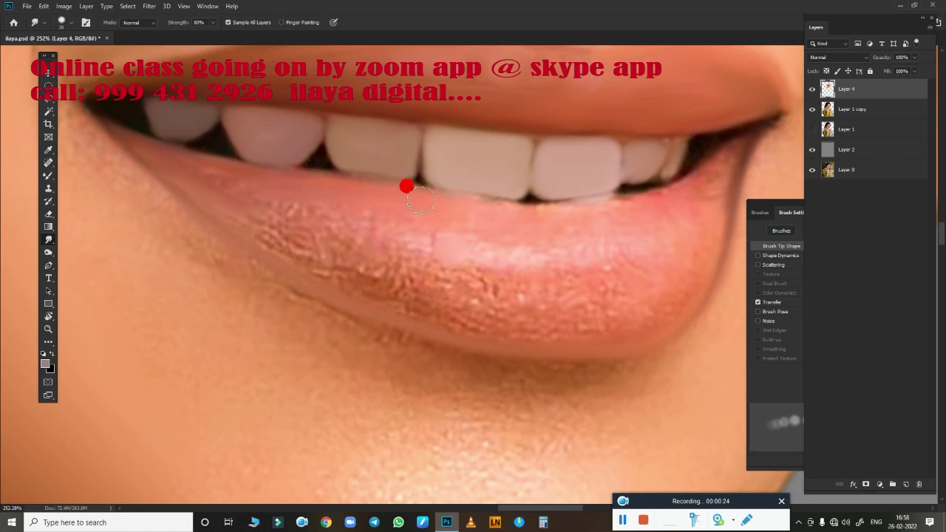
pyautogui.moveTo(406, 187)
pyautogui.mouseDown()
pyautogui.moveTo(528, 214)
pyautogui.moveTo(652, 176)
pyautogui.moveTo(657, 186)
pyautogui.moveTo(581, 204)
pyautogui.moveTo(683, 175)
pyautogui.moveTo(721, 126)
pyautogui.mouseUp()
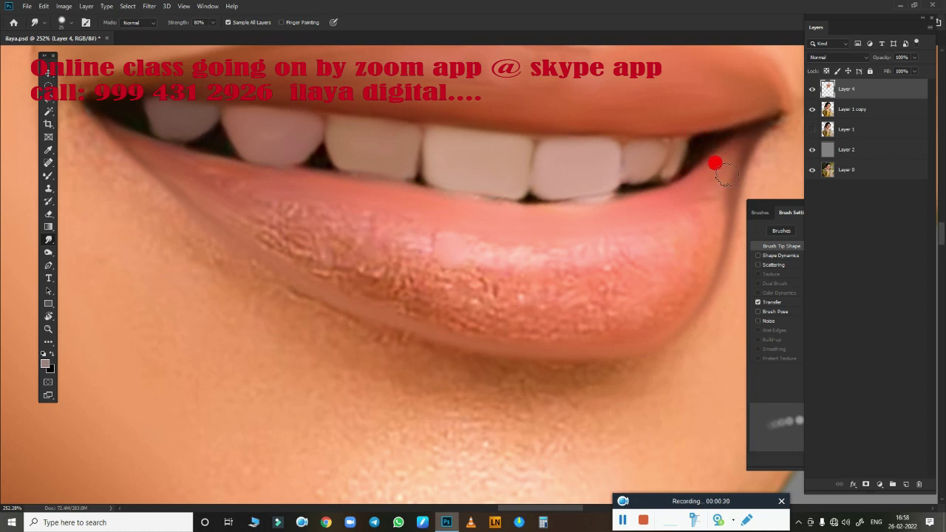
# Smudge the pink patch and grainy texture across the lower lip toward the mouth corner.
pyautogui.moveTo(725, 172)
pyautogui.mouseDown()
pyautogui.moveTo(385, 236)
pyautogui.moveTo(407, 214)
pyautogui.moveTo(278, 192)
pyautogui.moveTo(288, 256)
pyautogui.moveTo(474, 296)
pyautogui.moveTo(408, 244)
pyautogui.moveTo(365, 234)
pyautogui.mouseUp()
pyautogui.moveTo(464, 259)
pyautogui.mouseDown()
pyautogui.moveTo(456, 256)
pyautogui.moveTo(574, 247)
pyautogui.moveTo(557, 258)
pyautogui.moveTo(615, 258)
pyautogui.moveTo(683, 222)
pyautogui.moveTo(724, 159)
pyautogui.moveTo(727, 167)
pyautogui.mouseUp()
pyautogui.moveTo(708, 217)
pyautogui.mouseDown()
pyautogui.moveTo(678, 278)
pyautogui.moveTo(610, 326)
pyautogui.moveTo(453, 316)
pyautogui.moveTo(238, 209)
pyautogui.mouseUp()
pyautogui.moveTo(332, 256)
pyautogui.mouseDown()
pyautogui.moveTo(212, 185)
pyautogui.moveTo(260, 232)
pyautogui.mouseUp()
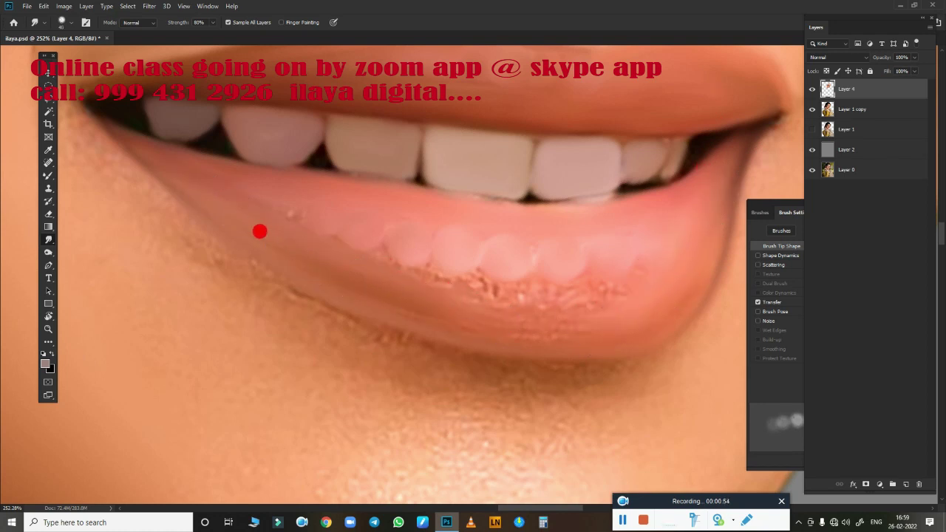
pyautogui.moveTo(474, 318)
pyautogui.mouseDown()
pyautogui.moveTo(549, 317)
pyautogui.moveTo(422, 298)
pyautogui.moveTo(490, 317)
pyautogui.moveTo(669, 289)
pyautogui.moveTo(518, 321)
pyautogui.moveTo(402, 280)
pyautogui.moveTo(291, 218)
pyautogui.moveTo(306, 234)
pyautogui.moveTo(310, 224)
pyautogui.moveTo(258, 252)
pyautogui.moveTo(406, 350)
pyautogui.moveTo(280, 205)
pyautogui.moveTo(281, 217)
pyautogui.moveTo(537, 400)
pyautogui.moveTo(466, 222)
pyautogui.moveTo(395, 253)
pyautogui.moveTo(443, 247)
pyautogui.moveTo(454, 289)
pyautogui.moveTo(370, 259)
pyautogui.moveTo(557, 333)
pyautogui.moveTo(300, 290)
pyautogui.moveTo(325, 245)
pyautogui.moveTo(368, 241)
pyautogui.moveTo(396, 271)
pyautogui.moveTo(446, 288)
pyautogui.moveTo(435, 281)
pyautogui.moveTo(458, 254)
pyautogui.moveTo(510, 255)
pyautogui.moveTo(475, 281)
pyautogui.moveTo(525, 303)
pyautogui.moveTo(536, 297)
pyautogui.moveTo(513, 256)
pyautogui.moveTo(554, 268)
pyautogui.moveTo(623, 258)
pyautogui.mouseUp()
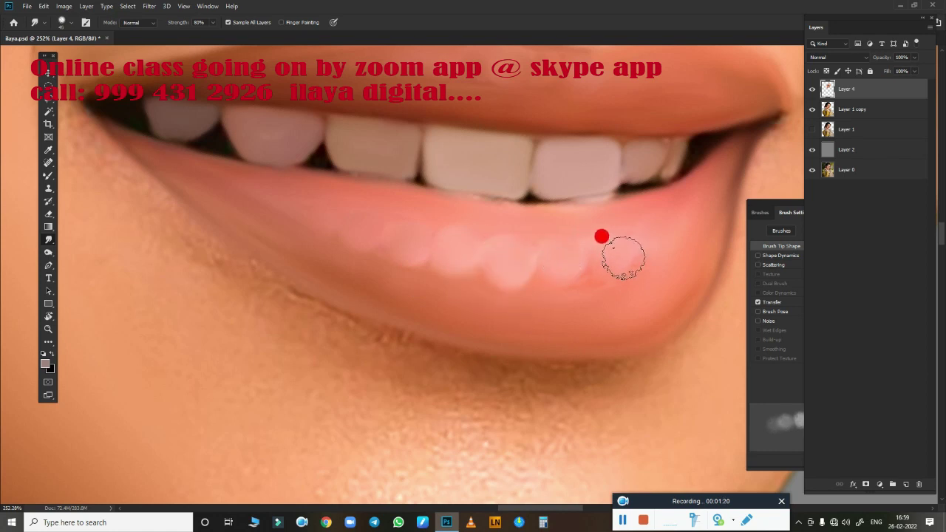
# With a larger Mixer Brush, soften the teeth gap, left corner and lower lip highlights, then smudge the edge.
pyautogui.press('b')
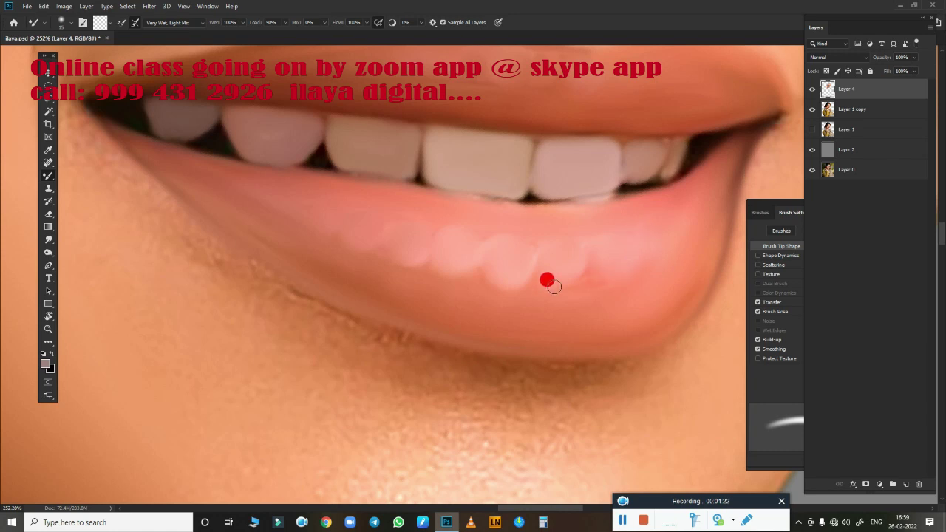
pyautogui.press(']')
pyautogui.press(']')
pyautogui.press(']')
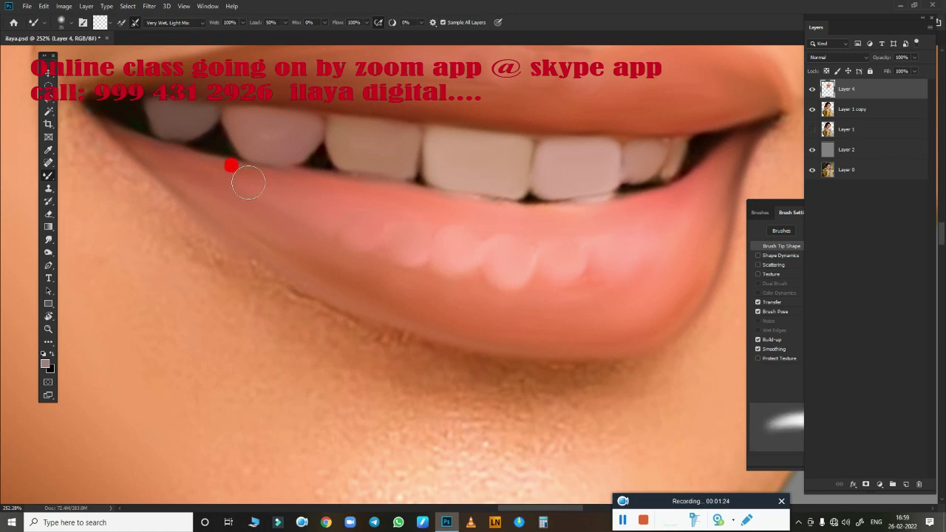
pyautogui.moveTo(248, 182)
pyautogui.mouseDown()
pyautogui.moveTo(605, 225)
pyautogui.moveTo(371, 199)
pyautogui.moveTo(655, 207)
pyautogui.moveTo(717, 134)
pyautogui.mouseUp()
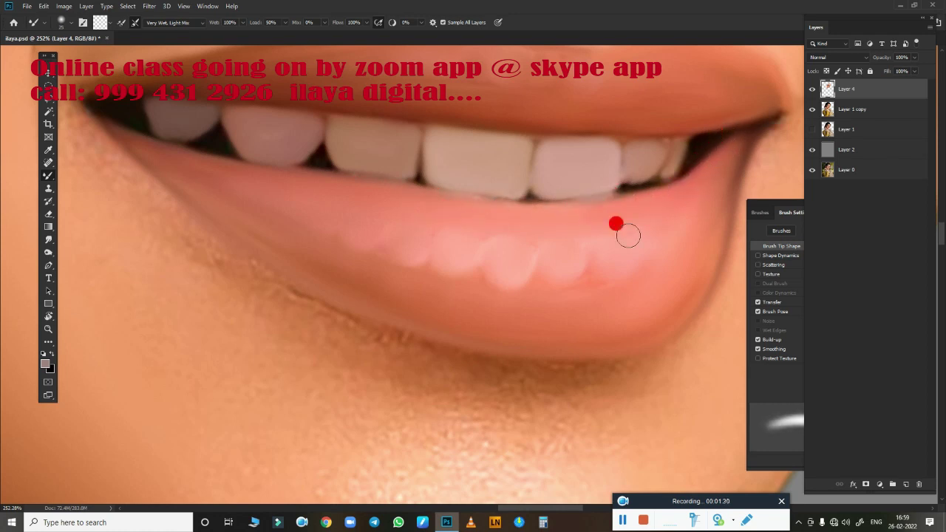
pyautogui.moveTo(107, 138); pyautogui.dragTo(126, 147)
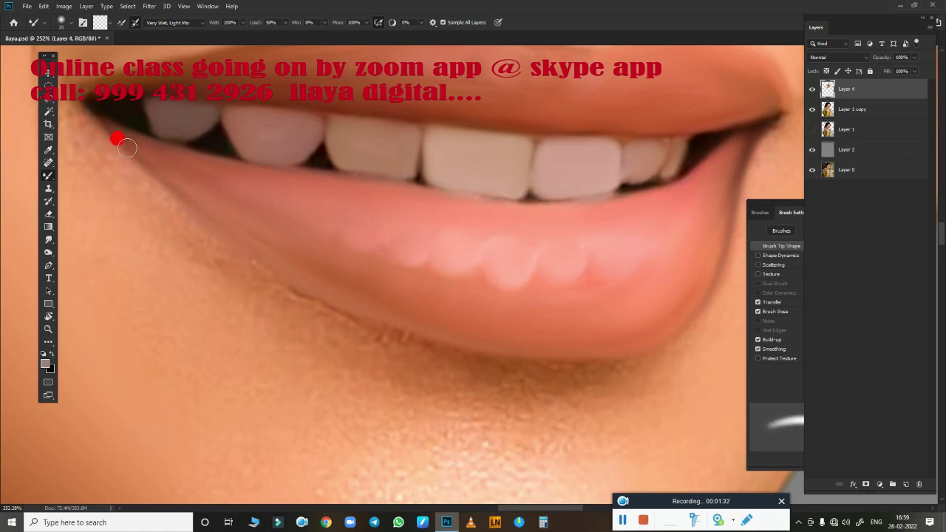
pyautogui.moveTo(445, 319); pyautogui.dragTo(516, 330)
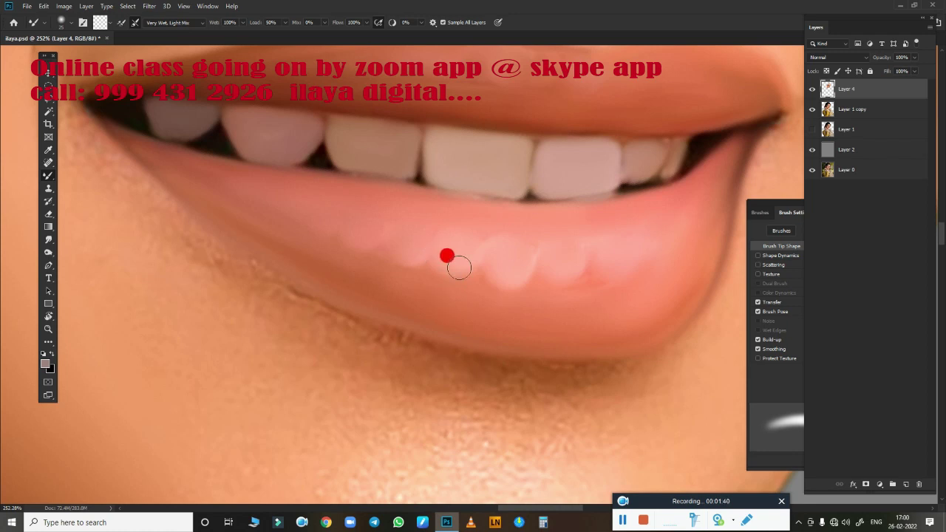
pyautogui.moveTo(458, 267)
pyautogui.mouseDown()
pyautogui.moveTo(372, 258)
pyautogui.moveTo(506, 291)
pyautogui.moveTo(608, 289)
pyautogui.moveTo(606, 215)
pyautogui.moveTo(468, 227)
pyautogui.moveTo(512, 263)
pyautogui.moveTo(564, 268)
pyautogui.moveTo(695, 219)
pyautogui.moveTo(440, 260)
pyautogui.moveTo(473, 295)
pyautogui.mouseUp()
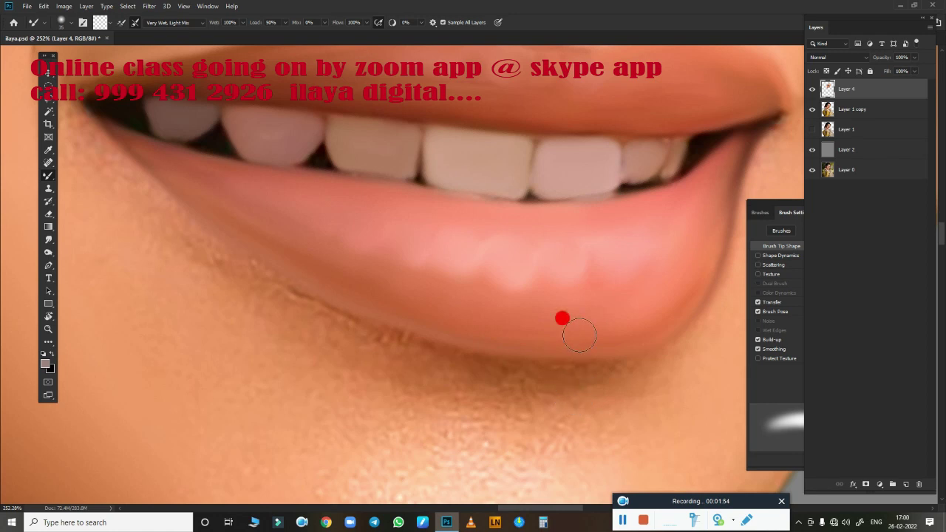
pyautogui.press('r')
pyautogui.moveTo(610, 335)
pyautogui.mouseDown()
pyautogui.moveTo(594, 347)
pyautogui.moveTo(559, 298)
pyautogui.moveTo(517, 335)
pyautogui.moveTo(485, 328)
pyautogui.moveTo(496, 338)
pyautogui.moveTo(505, 292)
pyautogui.moveTo(494, 342)
pyautogui.moveTo(522, 334)
pyautogui.moveTo(522, 347)
pyautogui.moveTo(520, 305)
pyautogui.moveTo(441, 253)
pyautogui.moveTo(454, 251)
pyautogui.moveTo(458, 262)
pyautogui.moveTo(456, 252)
pyautogui.moveTo(463, 271)
pyautogui.moveTo(492, 259)
pyautogui.moveTo(524, 264)
pyautogui.mouseUp()
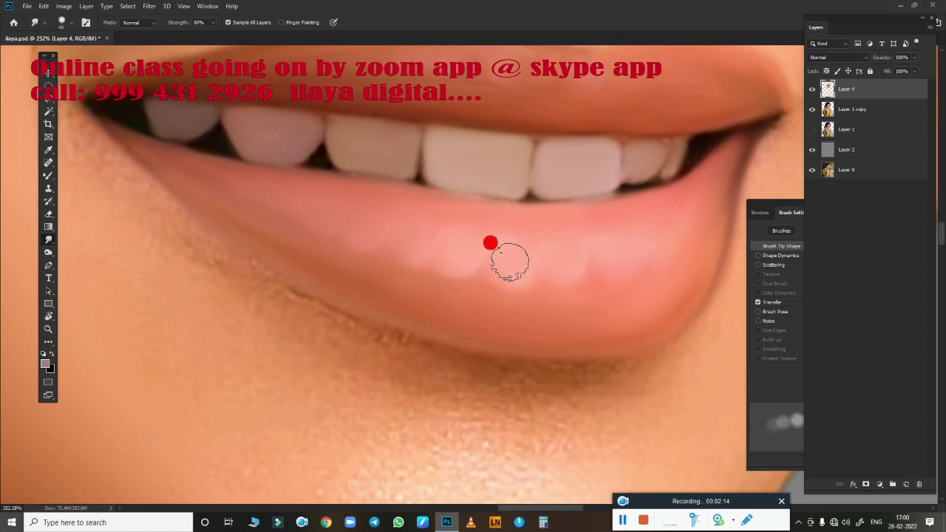
# Smudge the lower lip texture toward the right with a larger brush.
pyautogui.moveTo(548, 266)
pyautogui.mouseDown()
pyautogui.moveTo(574, 274)
pyautogui.moveTo(629, 248)
pyautogui.moveTo(464, 255)
pyautogui.moveTo(402, 244)
pyautogui.moveTo(407, 262)
pyautogui.moveTo(456, 300)
pyautogui.moveTo(485, 300)
pyautogui.moveTo(428, 268)
pyautogui.moveTo(516, 295)
pyautogui.moveTo(448, 291)
pyautogui.moveTo(538, 291)
pyautogui.moveTo(360, 274)
pyautogui.moveTo(357, 259)
pyautogui.moveTo(475, 222)
pyautogui.moveTo(619, 229)
pyautogui.moveTo(546, 286)
pyautogui.moveTo(609, 427)
pyautogui.moveTo(570, 336)
pyautogui.mouseUp()
pyautogui.press(']')
pyautogui.press(']')
pyautogui.scroll(-5, 570, 336)
pyautogui.scroll(-3, 518, 337)
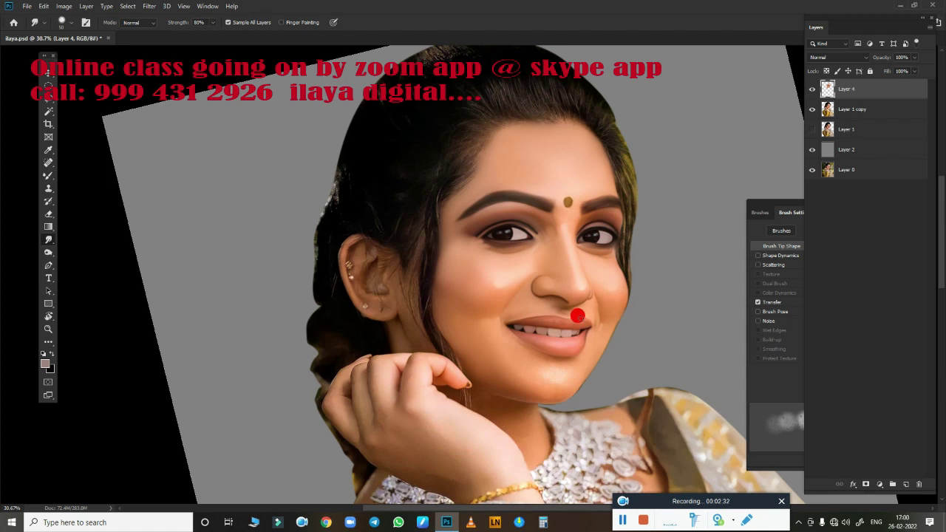
pyautogui.scroll(7, 589, 321)
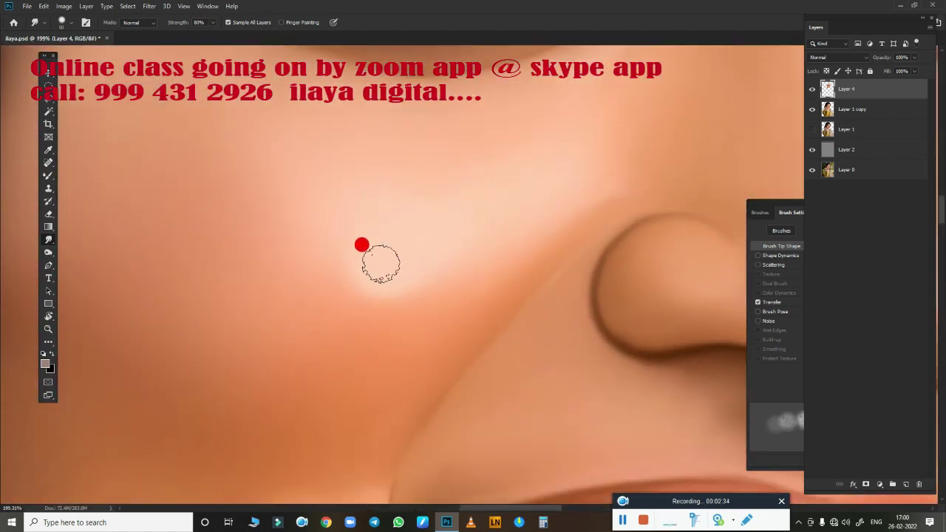
# Zoom out to check the face and minimize Photoshop to reveal the desktop.
pyautogui.moveTo(362, 248)
pyautogui.mouseDown()
pyautogui.moveTo(359, 228)
pyautogui.moveTo(423, 380)
pyautogui.moveTo(419, 285)
pyautogui.mouseUp()
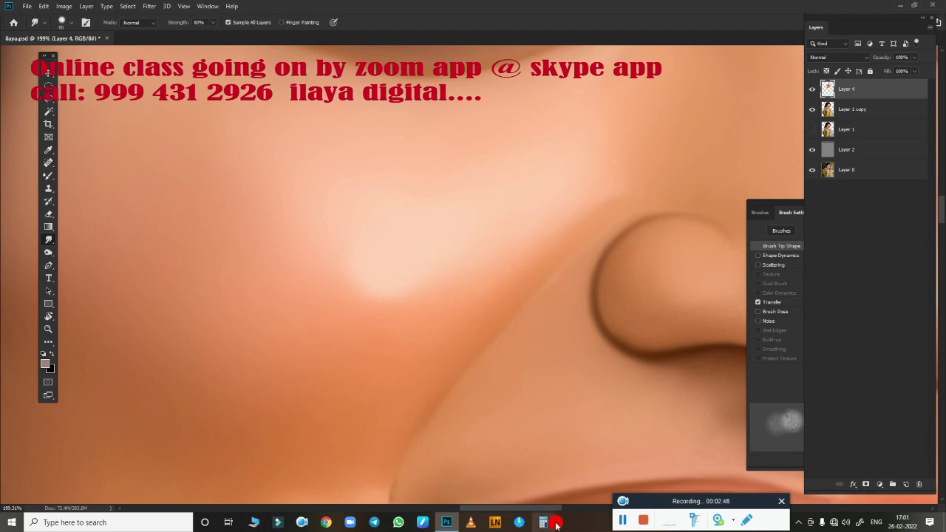
pyautogui.scroll(-5, 481, 306)
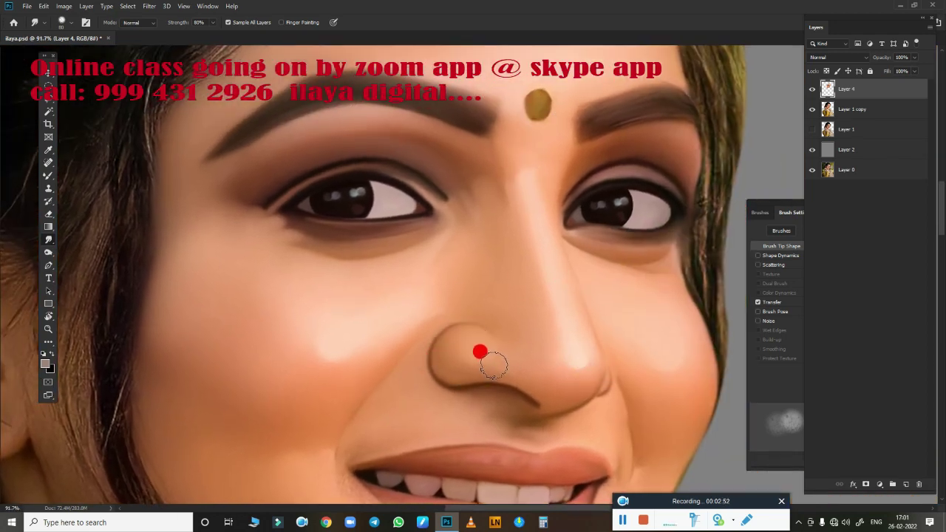
pyautogui.click(900, 6)
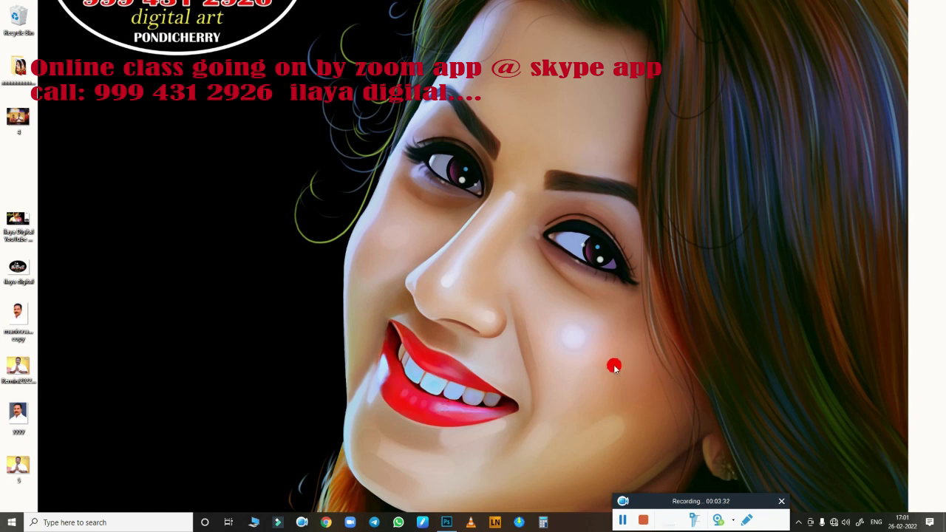
# Restore Photoshop from the taskbar and zoom in on the lower face and mouth.
pyautogui.click(447, 522)
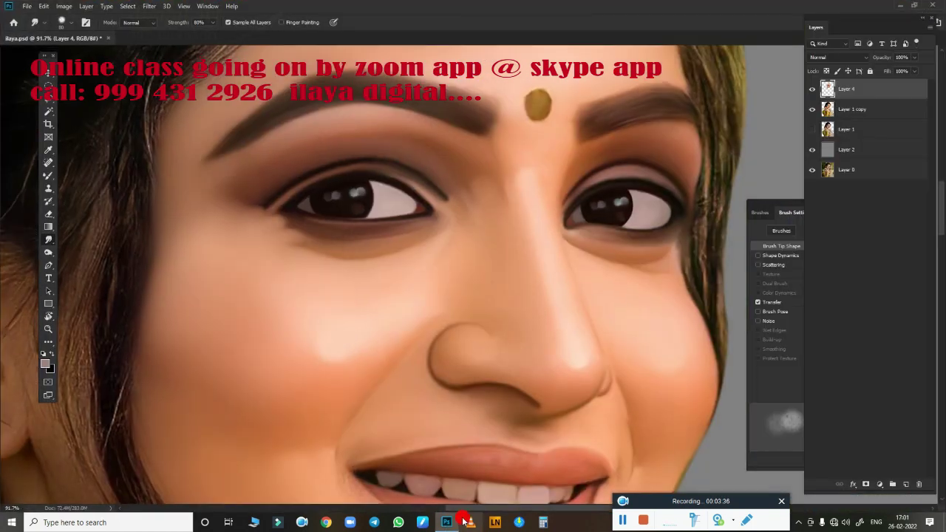
pyautogui.hotkey('ctrl', '-')
pyautogui.hotkey('ctrl', '-')
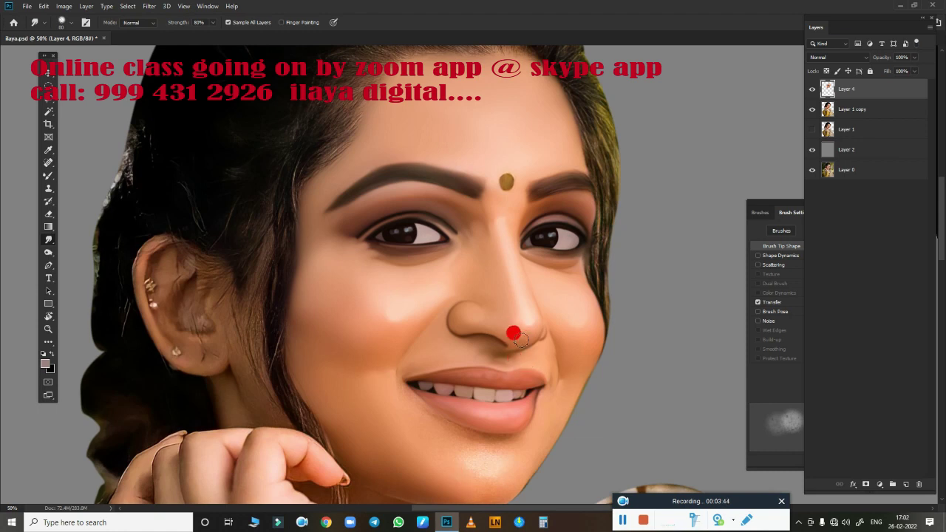
pyautogui.moveTo(513, 334)
pyautogui.mouseDown()
pyautogui.moveTo(571, 345)
pyautogui.moveTo(554, 392)
pyautogui.moveTo(627, 202)
pyautogui.moveTo(644, 332)
pyautogui.moveTo(620, 356)
pyautogui.moveTo(633, 219)
pyautogui.moveTo(626, 311)
pyautogui.moveTo(598, 245)
pyautogui.moveTo(608, 360)
pyautogui.moveTo(570, 372)
pyautogui.mouseUp()
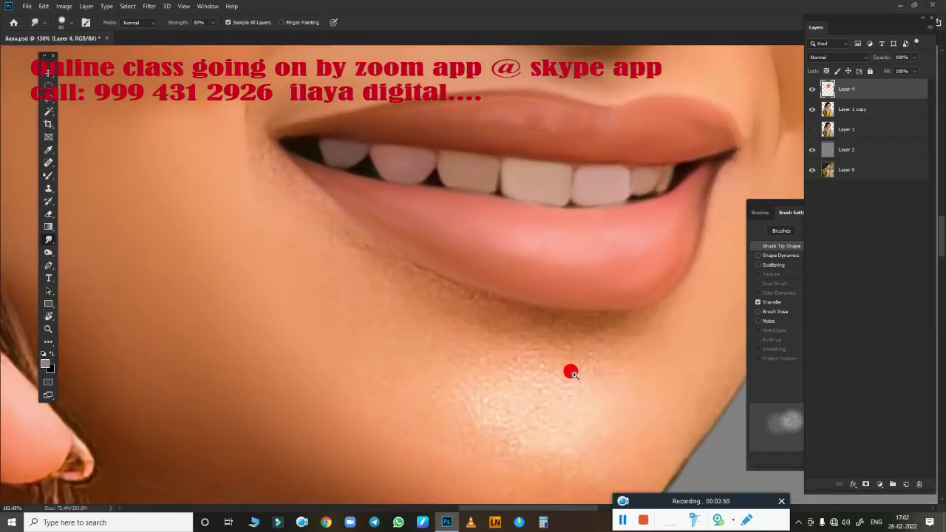
# Trace a closed curved Pen path around both lips, from left corner back to left corner.
pyautogui.press('p')
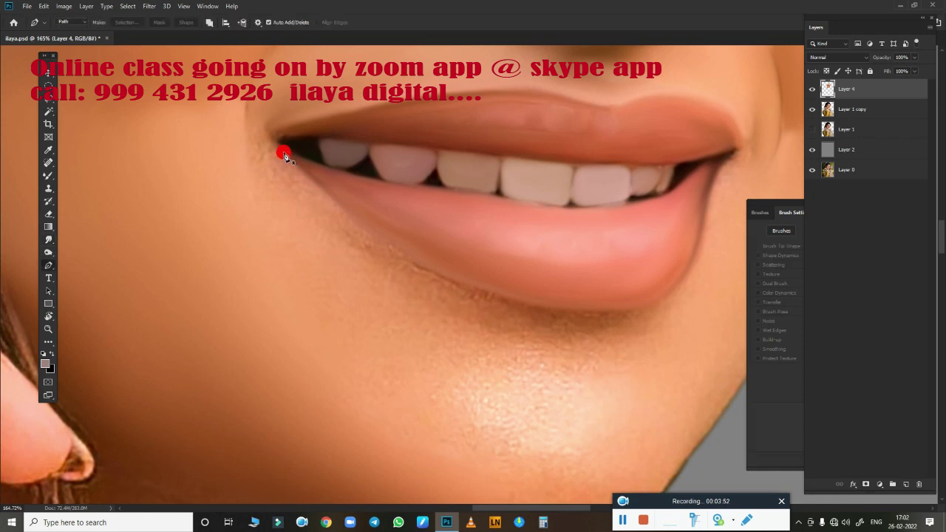
pyautogui.click(282, 147)
pyautogui.moveTo(595, 312); pyautogui.dragTo(774, 305)
pyautogui.keyDown('alt'); pyautogui.click(595, 311); pyautogui.keyUp('alt')
pyautogui.moveTo(699, 237)
pyautogui.mouseDown()
pyautogui.moveTo(711, 154)
pyautogui.moveTo(761, 143)
pyautogui.moveTo(744, 152)
pyautogui.mouseUp()
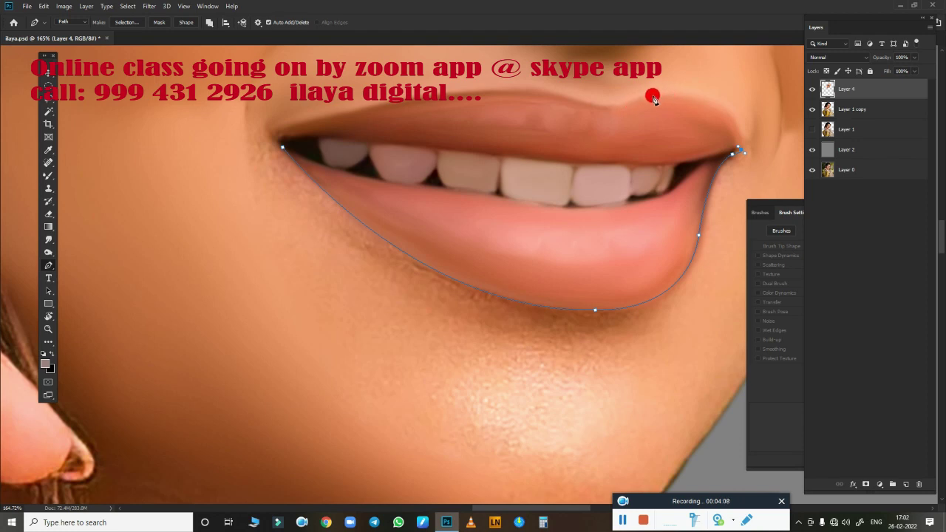
pyautogui.moveTo(666, 94); pyautogui.dragTo(586, 95)
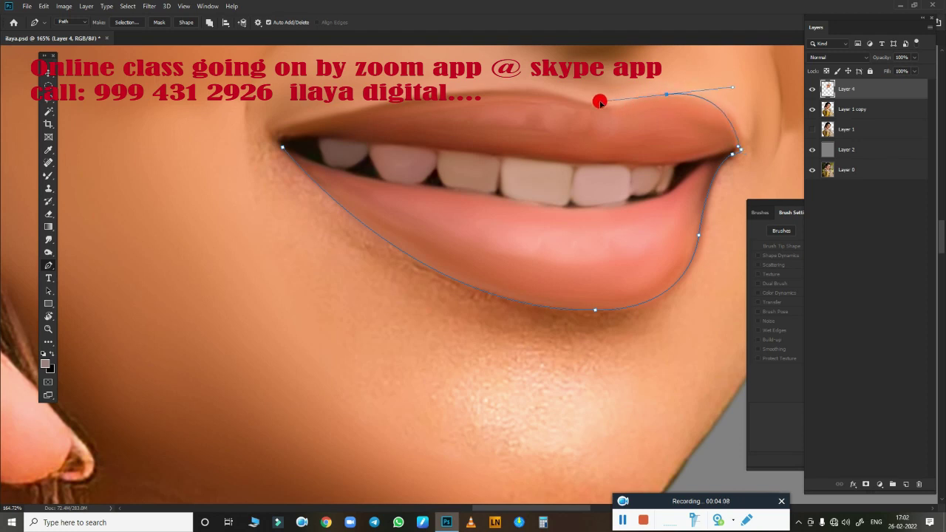
pyautogui.keyDown('alt'); pyautogui.click(667, 94); pyautogui.keyUp('alt')
pyautogui.moveTo(611, 107); pyautogui.dragTo(591, 117)
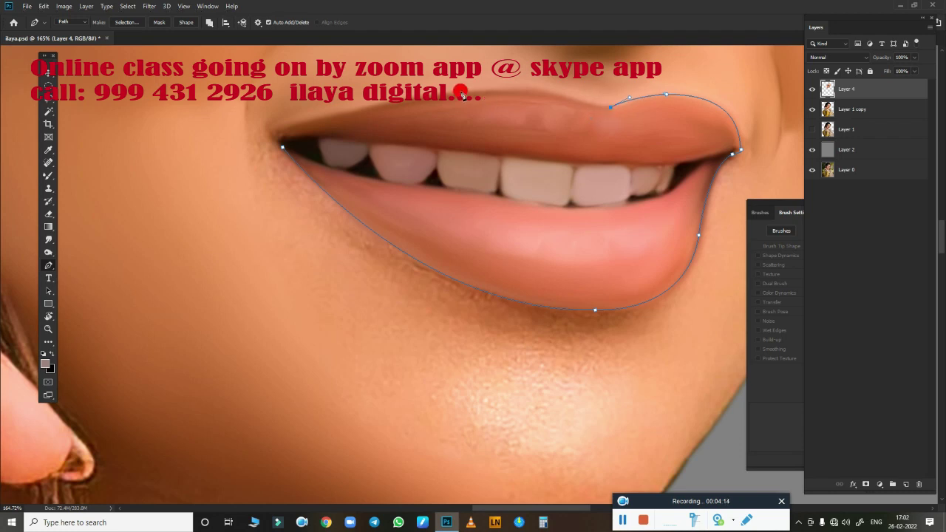
pyautogui.moveTo(454, 91); pyautogui.dragTo(371, 105)
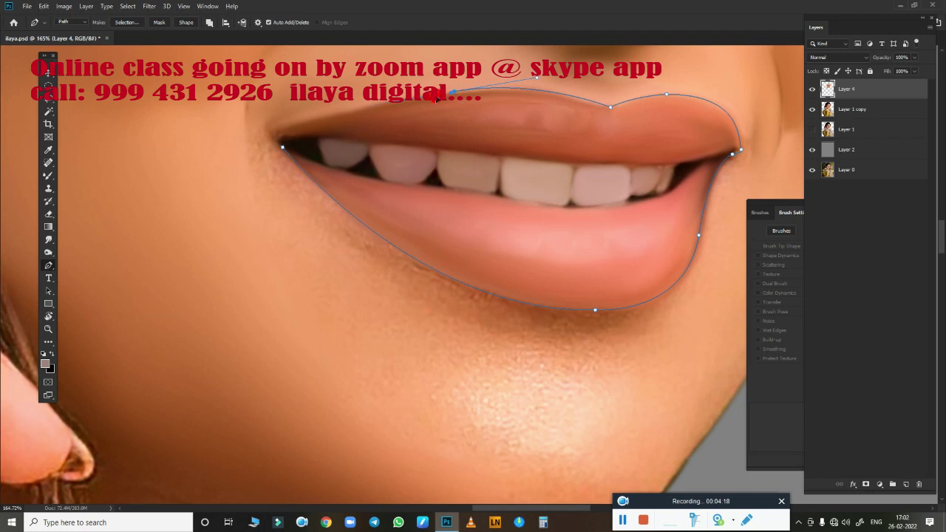
pyautogui.moveTo(271, 136); pyautogui.dragTo(272, 156)
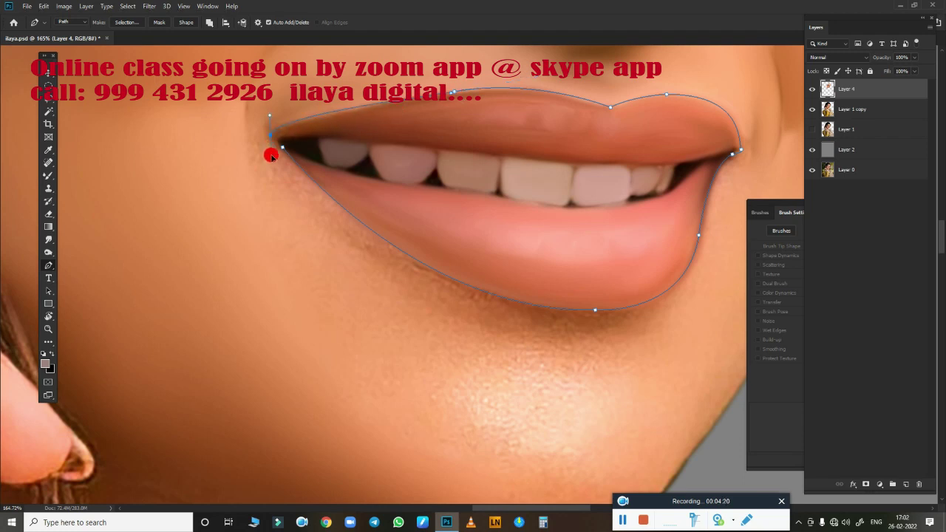
# Convert the lip path to a selection feathered by 2 pixels.
pyautogui.hotkey('ctrl', 'Return')
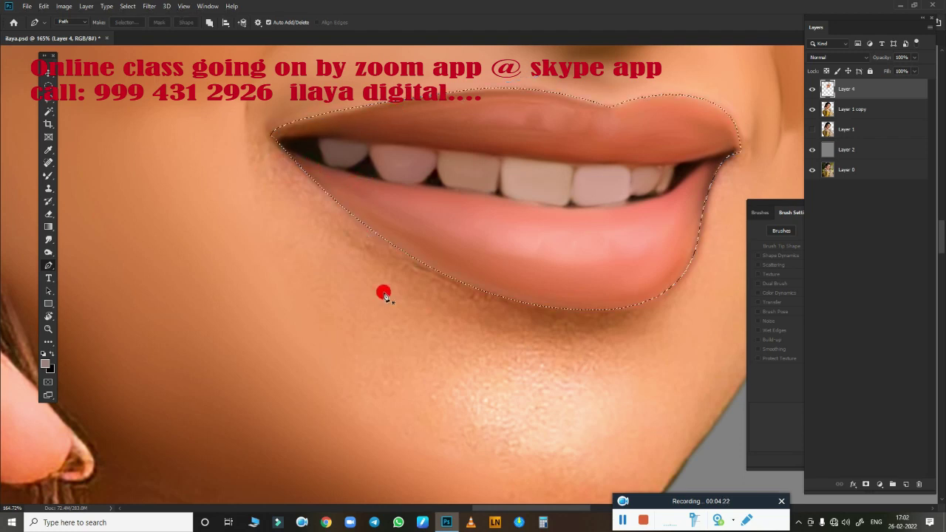
pyautogui.hotkey('shift', 'F6')
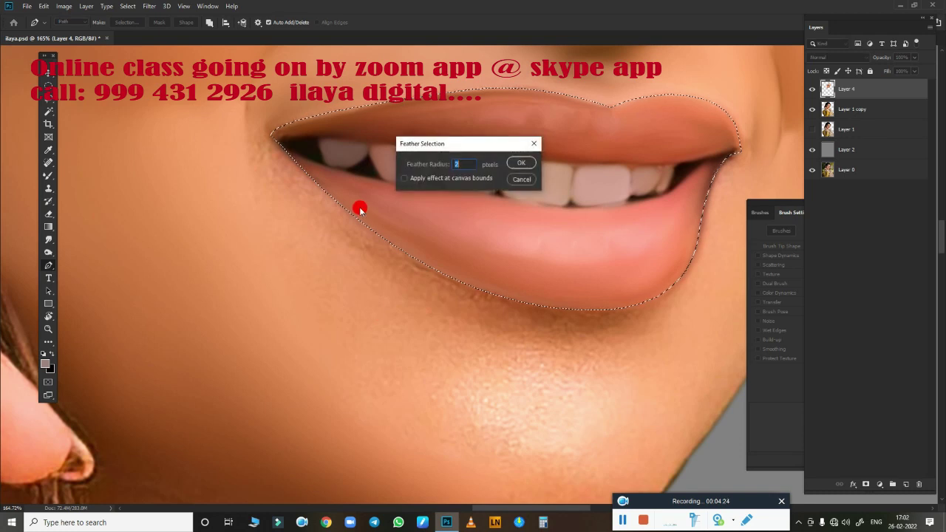
pyautogui.press('Return')
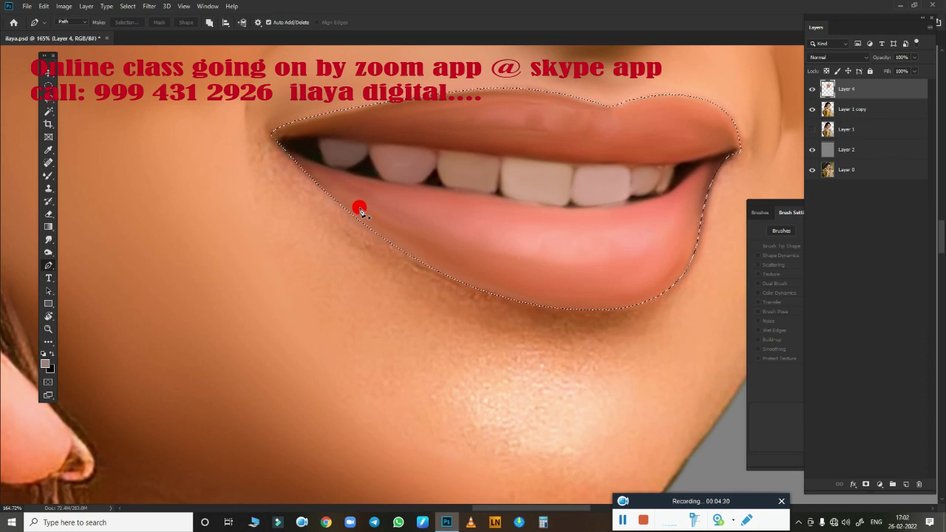
# Blend the lower lip along the teeth with the Mixer Brush inside the selection.
pyautogui.press('b')
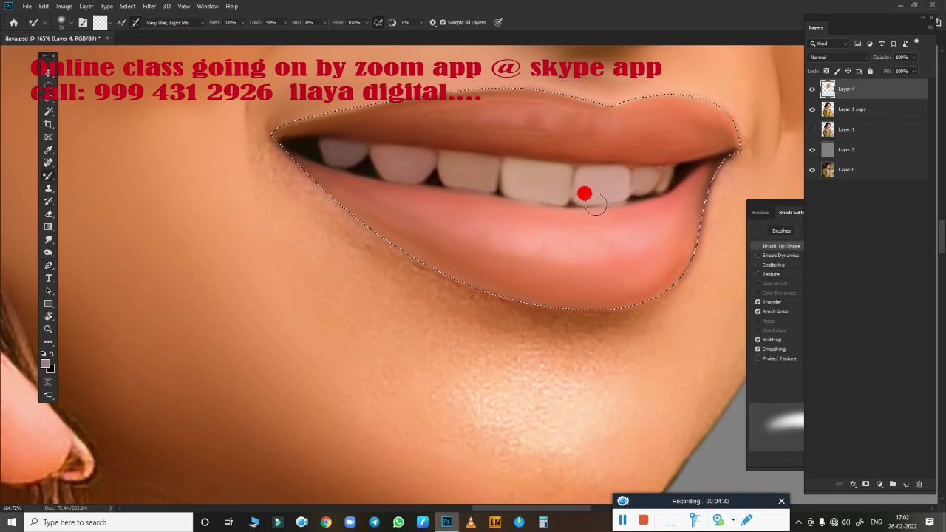
pyautogui.moveTo(603, 197); pyautogui.dragTo(578, 198)
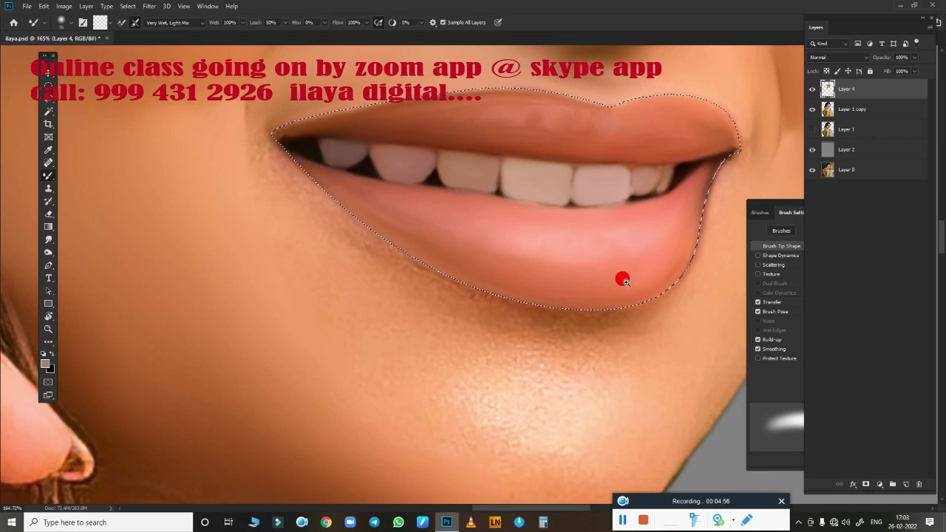
pyautogui.scroll(2, 621, 276)
pyautogui.scroll(1, 575, 244)
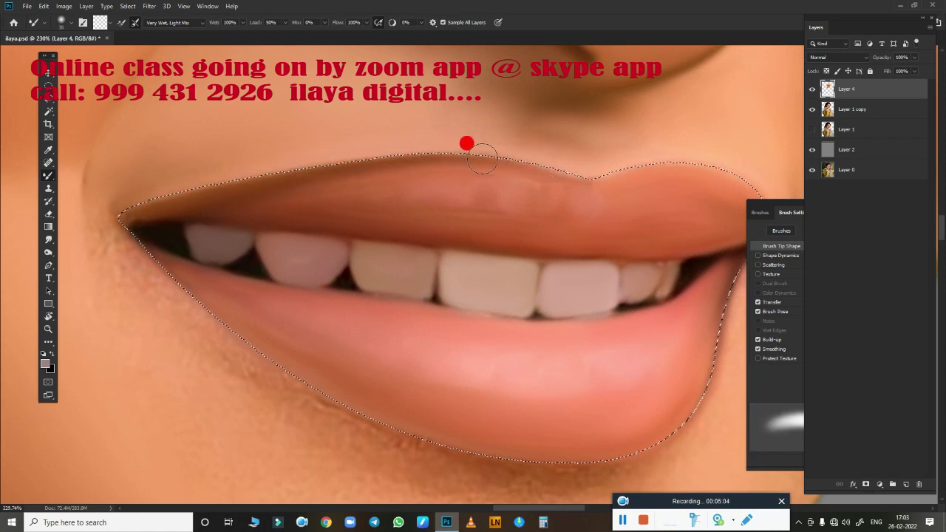
# Pan across the lips and blend the upper lip's tones evenly with the Mixer Brush.
pyautogui.hotkey('ctrl', 'd')
pyautogui.moveTo(586, 242); pyautogui.dragTo(553, 242)
pyautogui.hotkey('ctrl', 'z')
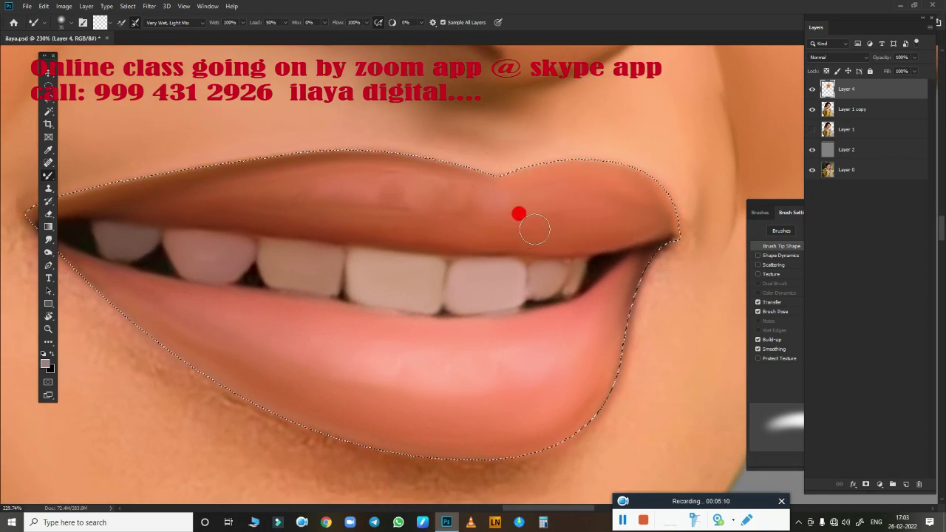
pyautogui.moveTo(241, 218); pyautogui.dragTo(548, 233)
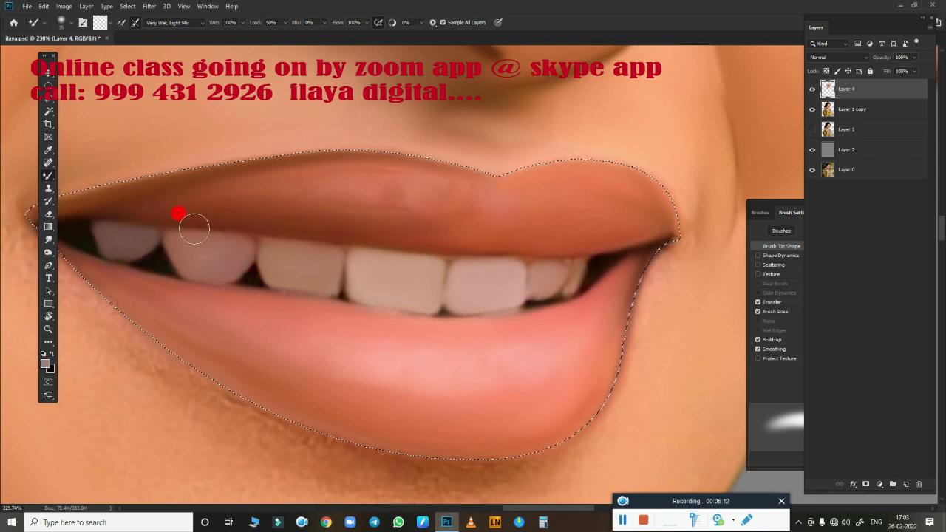
pyautogui.moveTo(397, 247); pyautogui.dragTo(638, 177)
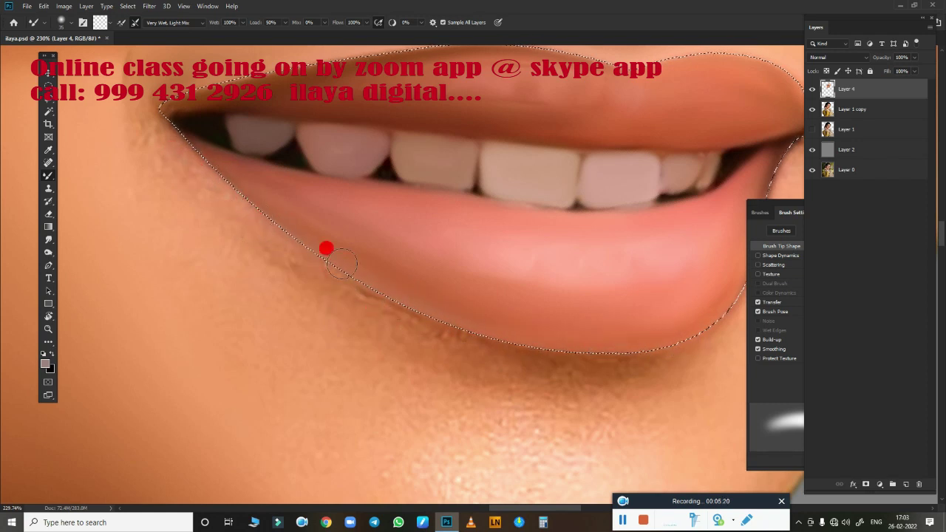
pyautogui.moveTo(524, 317); pyautogui.dragTo(363, 344)
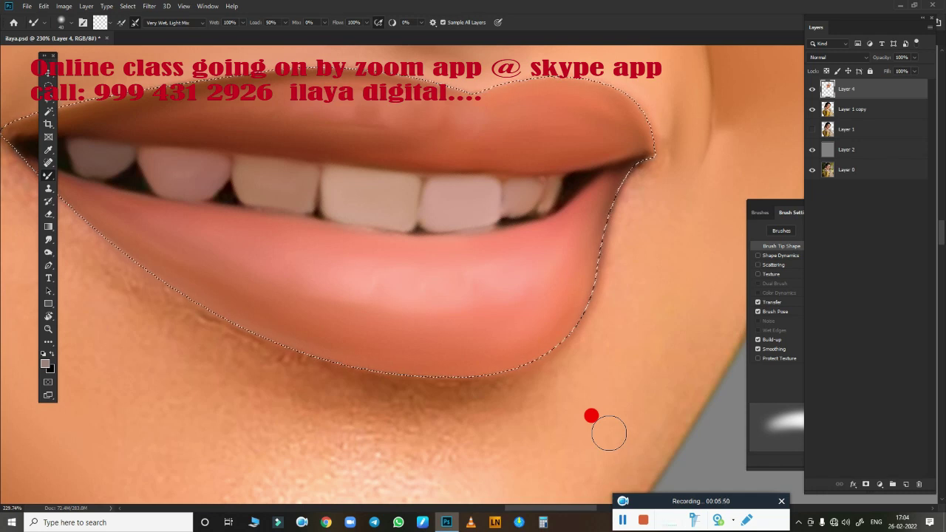
# Zoom to the right mouth corner and soften its shading into the lip edge.
pyautogui.scroll(-2, 584, 352)
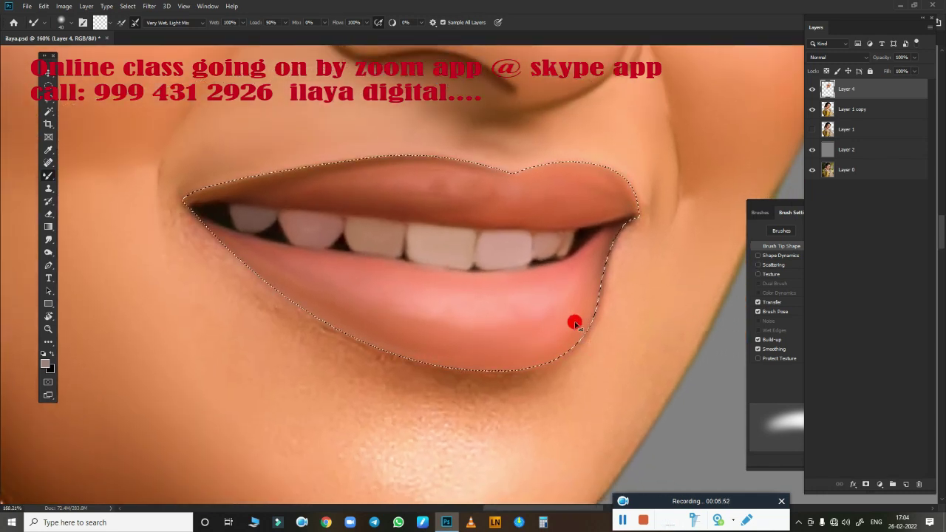
pyautogui.scroll(2, 558, 375)
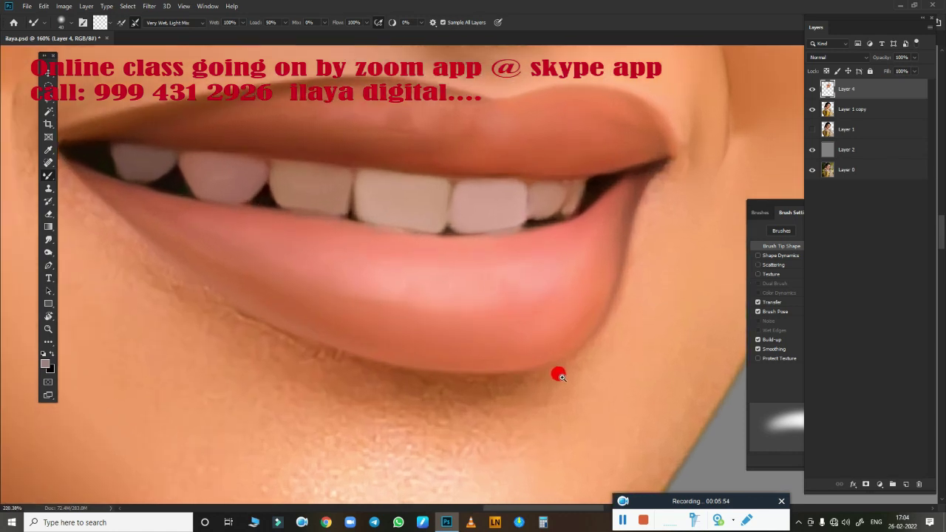
pyautogui.scroll(-2, 558, 375)
pyautogui.scroll(1, 591, 332)
pyautogui.scroll(2, 606, 340)
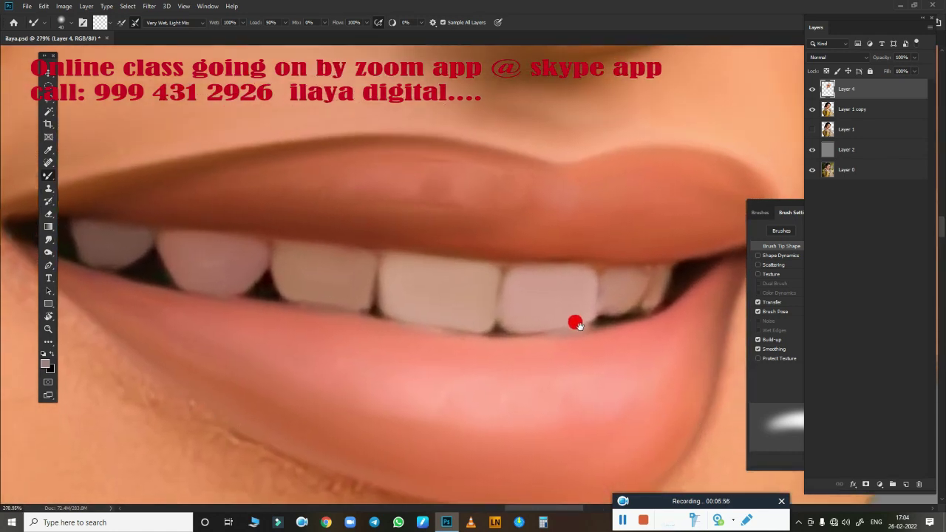
pyautogui.moveTo(578, 325); pyautogui.dragTo(615, 319)
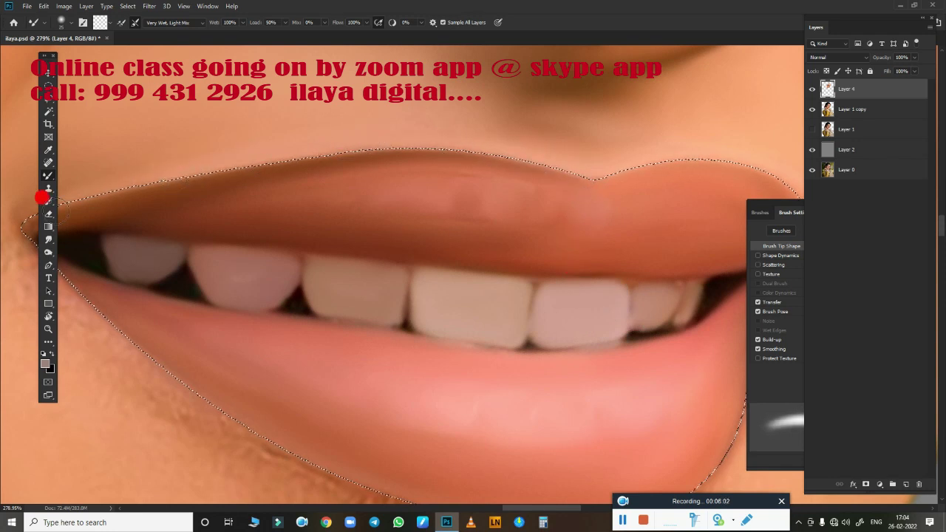
pyautogui.moveTo(549, 268)
pyautogui.mouseDown()
pyautogui.moveTo(394, 236)
pyautogui.moveTo(556, 176)
pyautogui.moveTo(573, 185)
pyautogui.mouseUp()
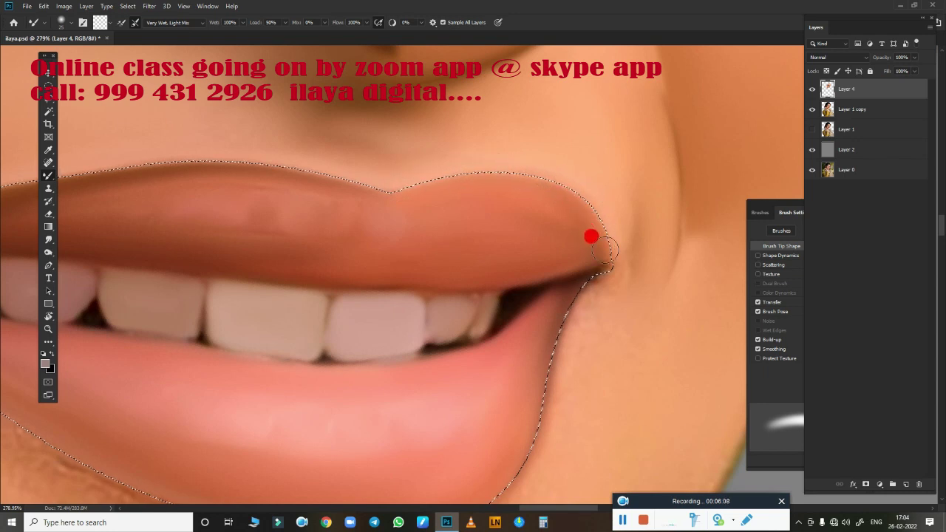
pyautogui.scroll(-5, 613, 215)
pyautogui.moveTo(588, 164)
pyautogui.mouseDown()
pyautogui.moveTo(546, 213)
pyautogui.moveTo(543, 289)
pyautogui.moveTo(581, 140)
pyautogui.moveTo(554, 348)
pyautogui.moveTo(761, 251)
pyautogui.mouseUp()
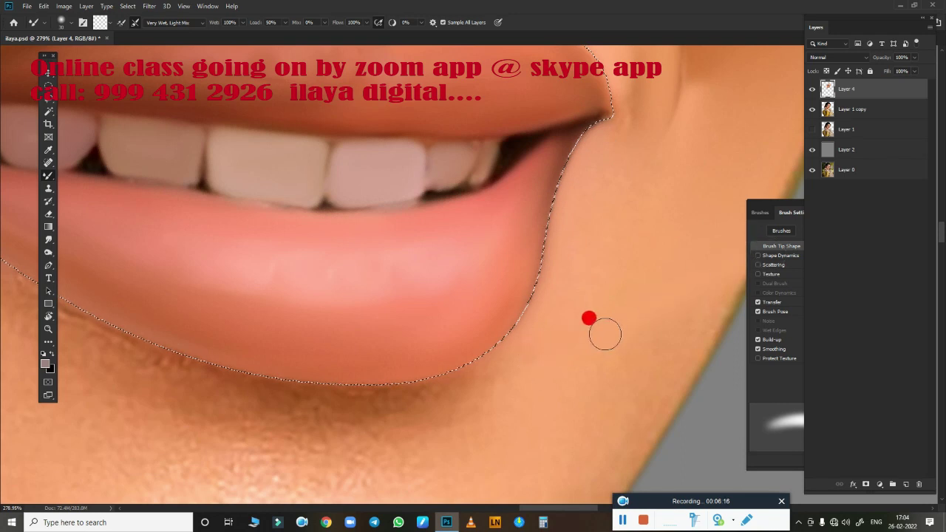
# Zoom out and reposition the view over the whole lower lip.
pyautogui.hotkey('ctrl', 'd')
pyautogui.scroll(-2, 678, 283)
pyautogui.moveTo(677, 283); pyautogui.dragTo(685, 282)
pyautogui.hotkey('ctrl', 'shift', 'd')
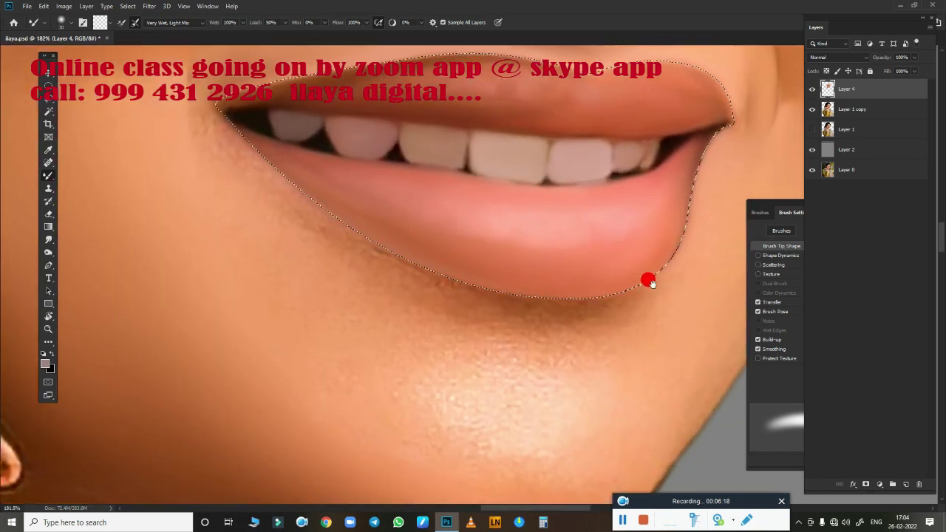
# Blend the upper-left lip corner, deselect, and smudge the speckled chin skin smooth.
pyautogui.moveTo(206, 125)
pyautogui.mouseDown()
pyautogui.moveTo(216, 118)
pyautogui.moveTo(247, 154)
pyautogui.moveTo(241, 141)
pyautogui.moveTo(367, 240)
pyautogui.moveTo(486, 277)
pyautogui.moveTo(539, 284)
pyautogui.moveTo(612, 272)
pyautogui.moveTo(661, 243)
pyautogui.moveTo(534, 276)
pyautogui.moveTo(241, 161)
pyautogui.moveTo(376, 239)
pyautogui.moveTo(534, 285)
pyautogui.moveTo(596, 287)
pyautogui.moveTo(600, 315)
pyautogui.moveTo(596, 306)
pyautogui.moveTo(561, 357)
pyautogui.moveTo(553, 353)
pyautogui.moveTo(680, 392)
pyautogui.moveTo(549, 311)
pyautogui.moveTo(564, 317)
pyautogui.moveTo(509, 327)
pyautogui.moveTo(536, 358)
pyautogui.mouseUp()
pyautogui.hotkey('ctrl', 'd')
pyautogui.press('r')
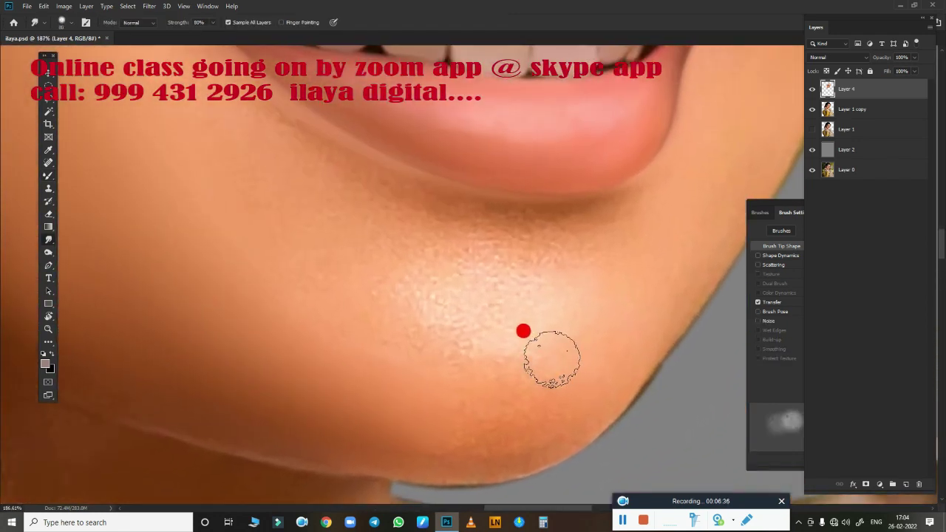
pyautogui.moveTo(447, 309)
pyautogui.mouseDown()
pyautogui.moveTo(498, 307)
pyautogui.moveTo(515, 317)
pyautogui.moveTo(583, 294)
pyautogui.moveTo(522, 323)
pyautogui.mouseUp()
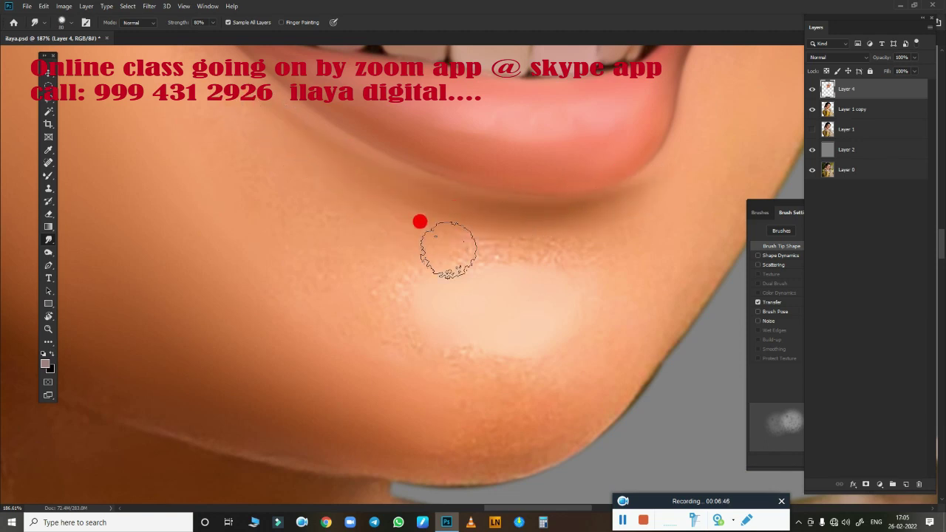
pyautogui.moveTo(383, 224)
pyautogui.mouseDown()
pyautogui.moveTo(377, 303)
pyautogui.moveTo(338, 299)
pyautogui.moveTo(596, 285)
pyautogui.moveTo(591, 313)
pyautogui.moveTo(438, 418)
pyautogui.moveTo(481, 422)
pyautogui.mouseUp()
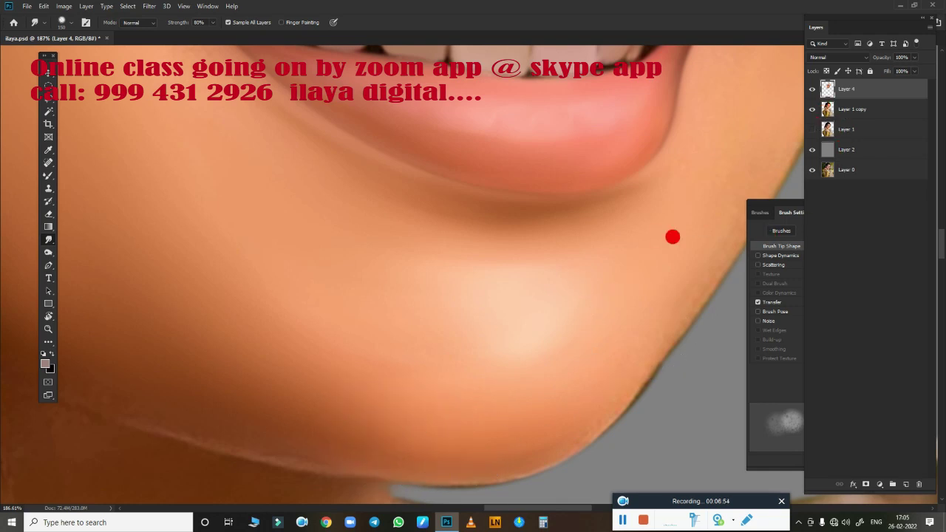
pyautogui.hotkey('ctrl', 'z')
pyautogui.hotkey('ctrl', 'shift', 'z')
pyautogui.scroll(-5, 634, 363)
pyautogui.scroll(3, 670, 302)
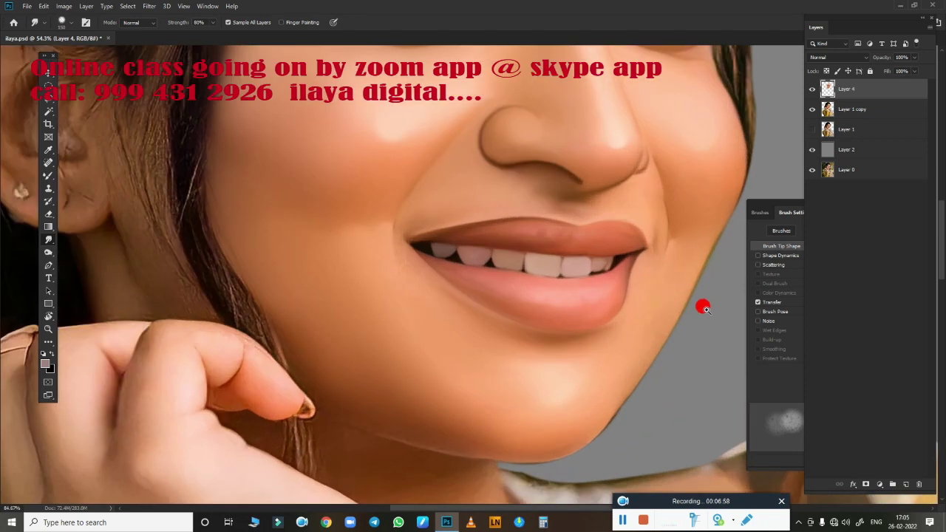
pyautogui.scroll(2, 704, 309)
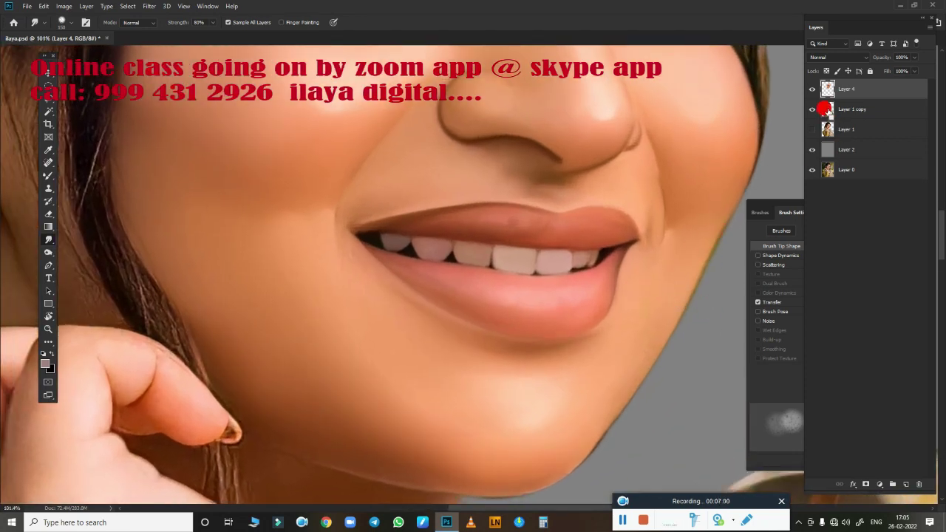
# Smudge the right jaw edge upward and then down toward the chin.
pyautogui.keyDown('ctrl'); pyautogui.click(829, 110); pyautogui.keyUp('ctrl')
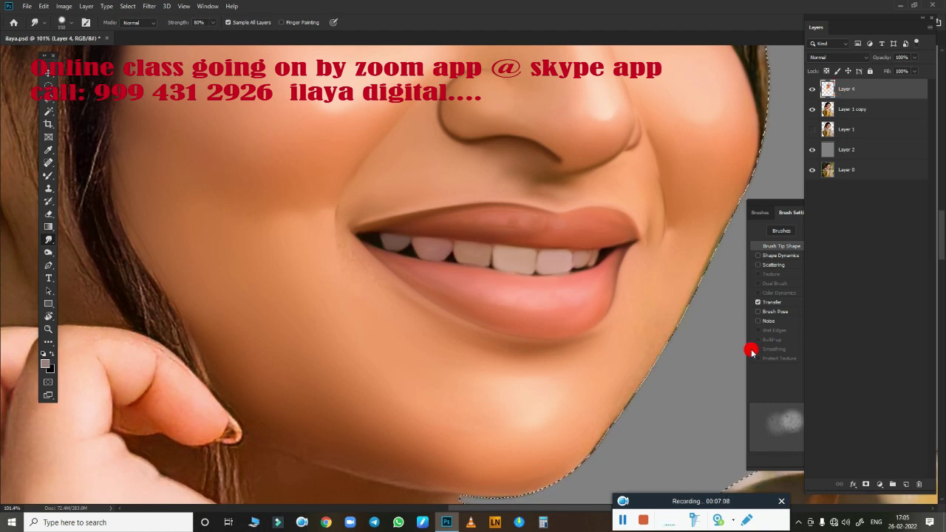
pyautogui.scroll(-2, 601, 340)
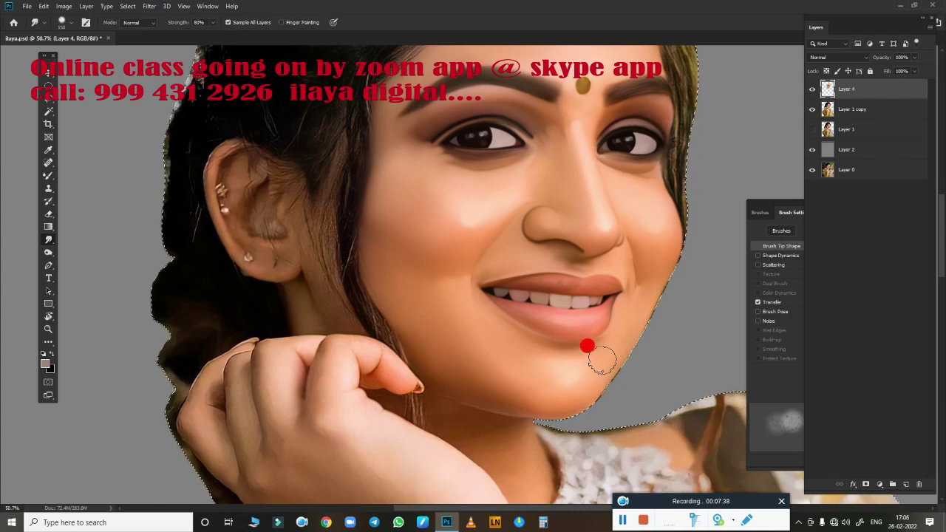
pyautogui.scroll(5, 627, 328)
pyautogui.scroll(3, 644, 286)
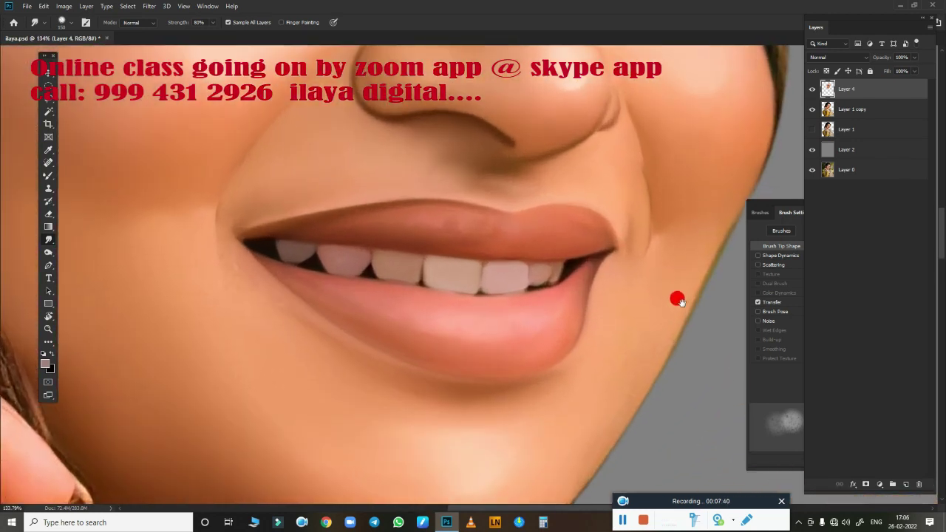
pyautogui.moveTo(675, 295); pyautogui.dragTo(532, 313)
pyautogui.moveTo(570, 235)
pyautogui.mouseDown()
pyautogui.moveTo(572, 252)
pyautogui.moveTo(593, 93)
pyautogui.moveTo(598, 141)
pyautogui.moveTo(575, 239)
pyautogui.moveTo(566, 245)
pyautogui.moveTo(553, 233)
pyautogui.moveTo(542, 212)
pyautogui.moveTo(466, 364)
pyautogui.moveTo(492, 300)
pyautogui.moveTo(495, 362)
pyautogui.moveTo(570, 207)
pyautogui.moveTo(524, 348)
pyautogui.moveTo(672, 211)
pyautogui.moveTo(587, 217)
pyautogui.mouseUp()
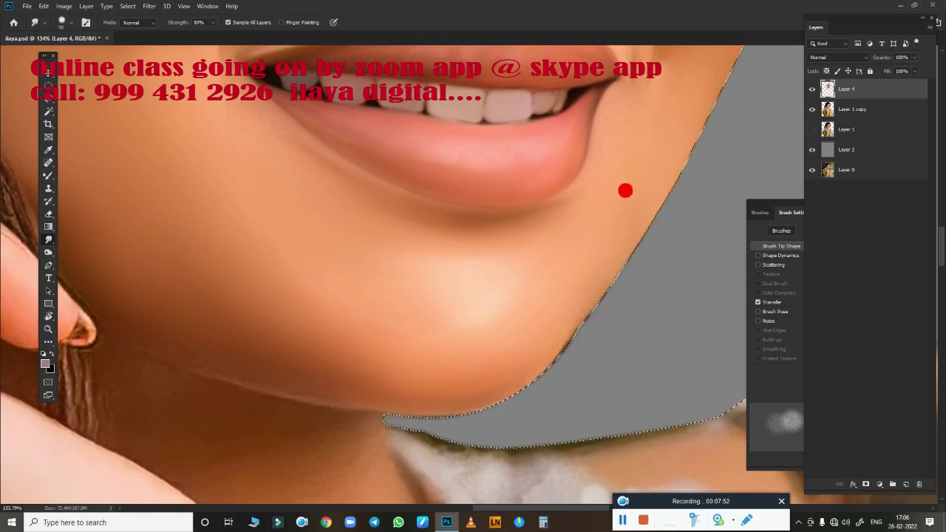
pyautogui.moveTo(544, 329)
pyautogui.mouseDown()
pyautogui.moveTo(433, 397)
pyautogui.moveTo(433, 408)
pyautogui.mouseUp()
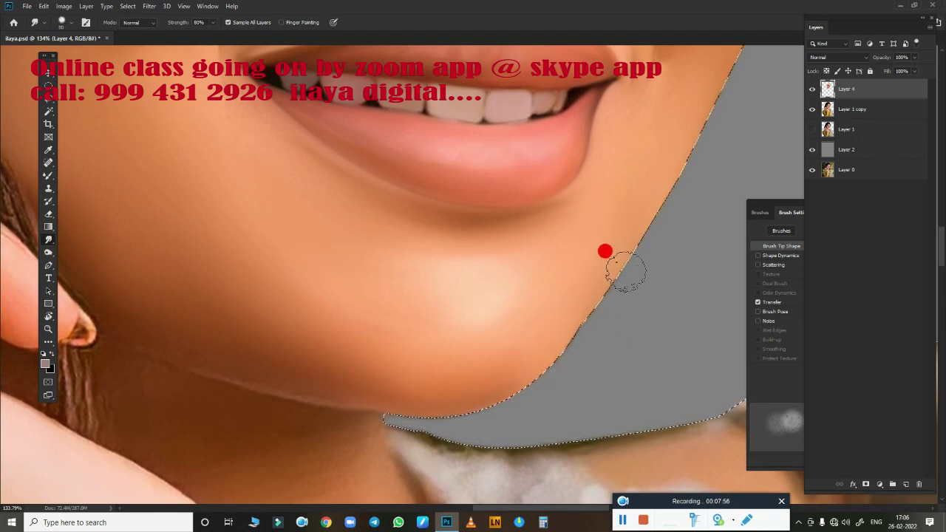
# Deselect and pan over the chin, ear, neck and hand to review the whole face.
pyautogui.hotkey('ctrl', 'd')
pyautogui.moveTo(435, 276)
pyautogui.mouseDown()
pyautogui.moveTo(405, 226)
pyautogui.moveTo(478, 185)
pyautogui.moveTo(726, 397)
pyautogui.mouseUp()
pyautogui.moveTo(397, 274)
pyautogui.mouseDown()
pyautogui.moveTo(717, 333)
pyautogui.moveTo(522, 300)
pyautogui.moveTo(437, 460)
pyautogui.moveTo(416, 247)
pyautogui.moveTo(276, 109)
pyautogui.moveTo(557, 188)
pyautogui.moveTo(682, 291)
pyautogui.mouseUp()
pyautogui.moveTo(672, 323); pyautogui.dragTo(621, 321)
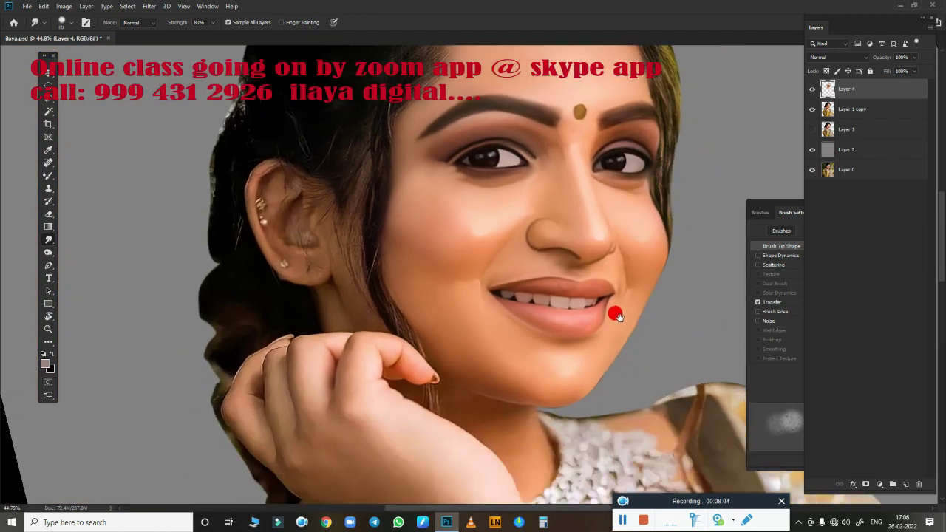
# Zoom around the chin and drop the selection around the face and shoulders.
pyautogui.scroll(-5, 620, 322)
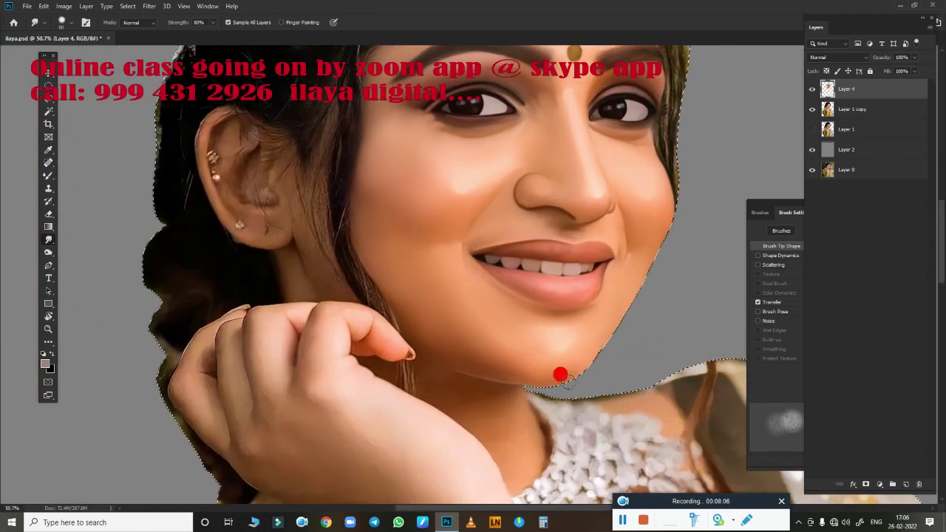
pyautogui.scroll(-3, 581, 270)
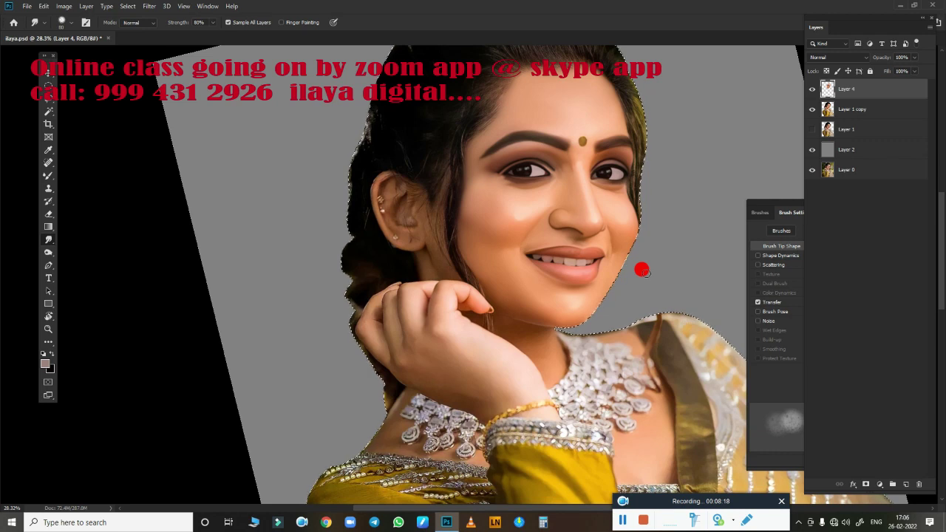
pyautogui.scroll(2, 564, 311)
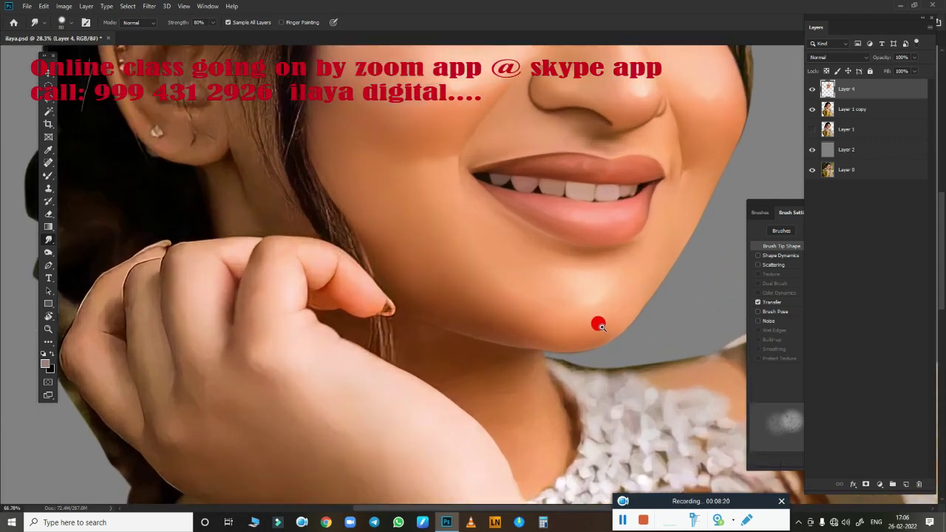
pyautogui.scroll(1, 598, 320)
pyautogui.scroll(1, 629, 274)
pyautogui.scroll(-1, 533, 313)
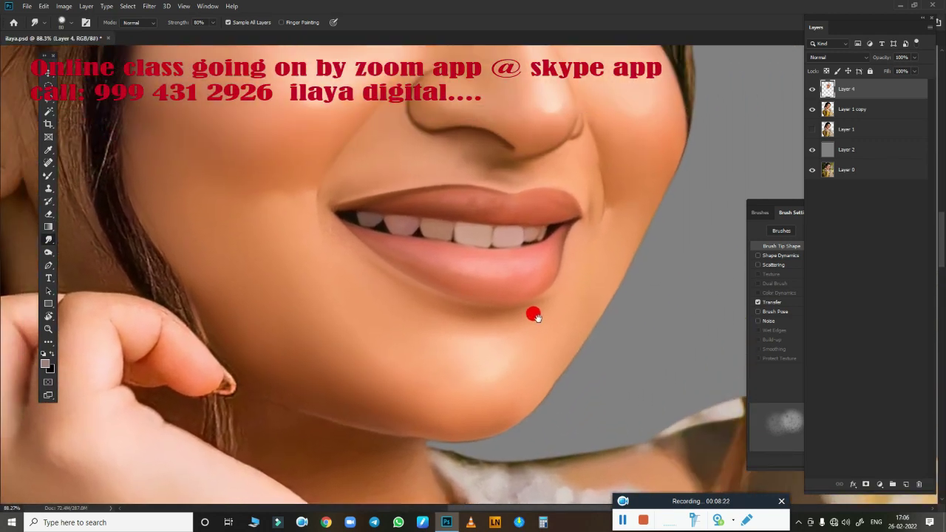
pyautogui.scroll(-2, 558, 317)
pyautogui.scroll(3, 584, 298)
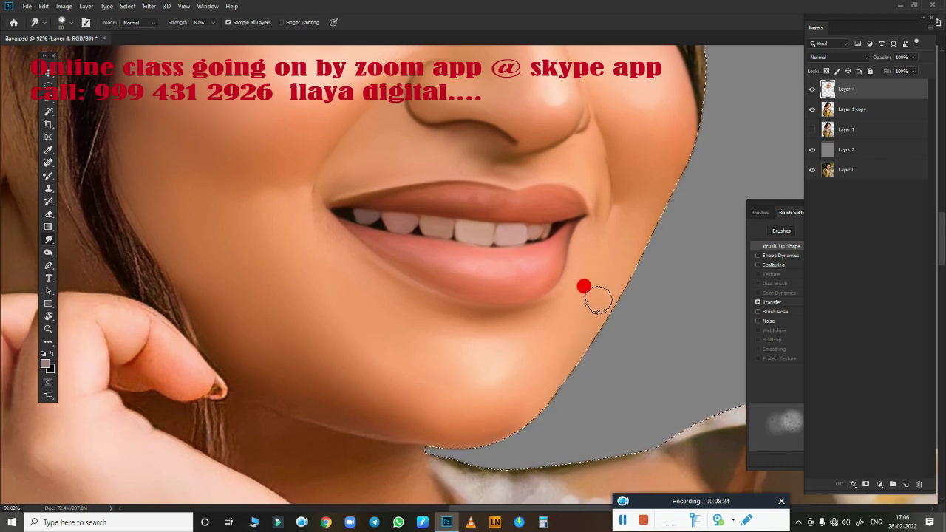
pyautogui.scroll(-3, 602, 300)
pyautogui.scroll(-1, 570, 305)
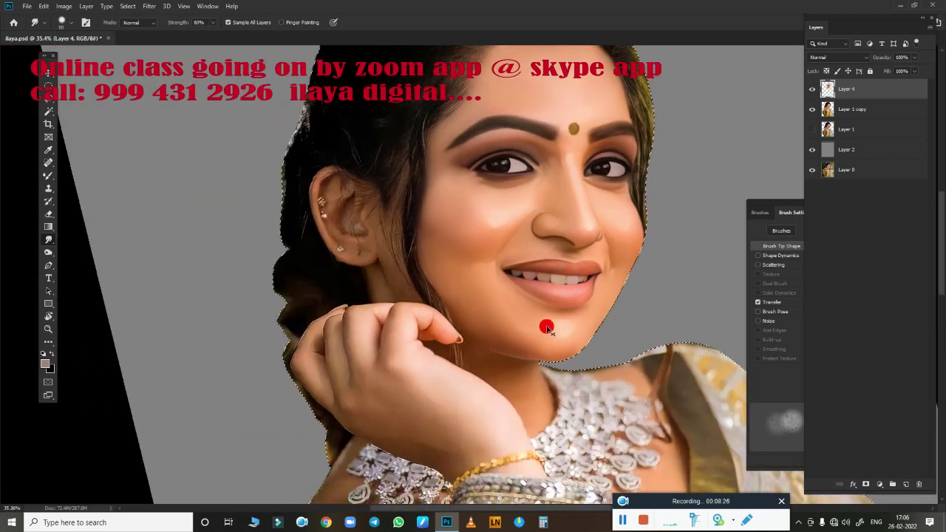
pyautogui.hotkey('ctrl', 'd')
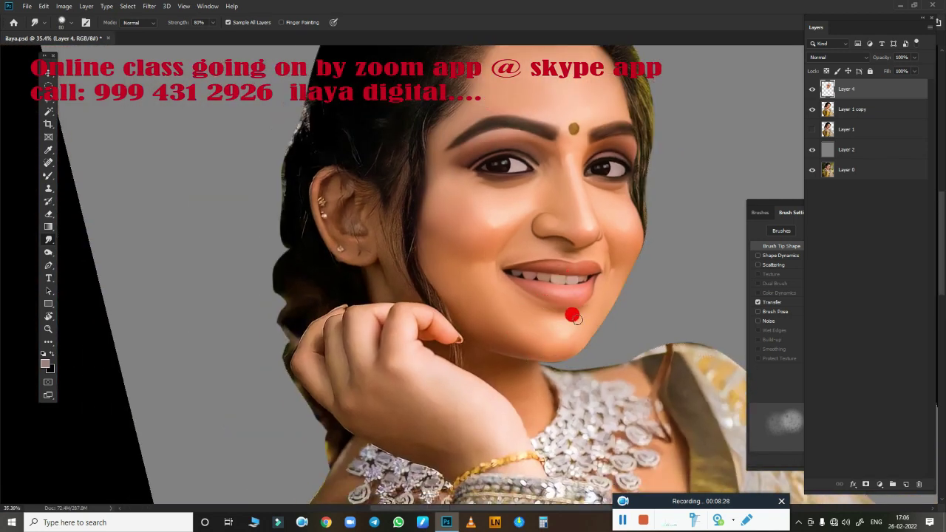
# Switch to the Lasso tool with 0 px feather for freehand selecting.
pyautogui.scroll(3, 575, 318)
pyautogui.scroll(1, 599, 327)
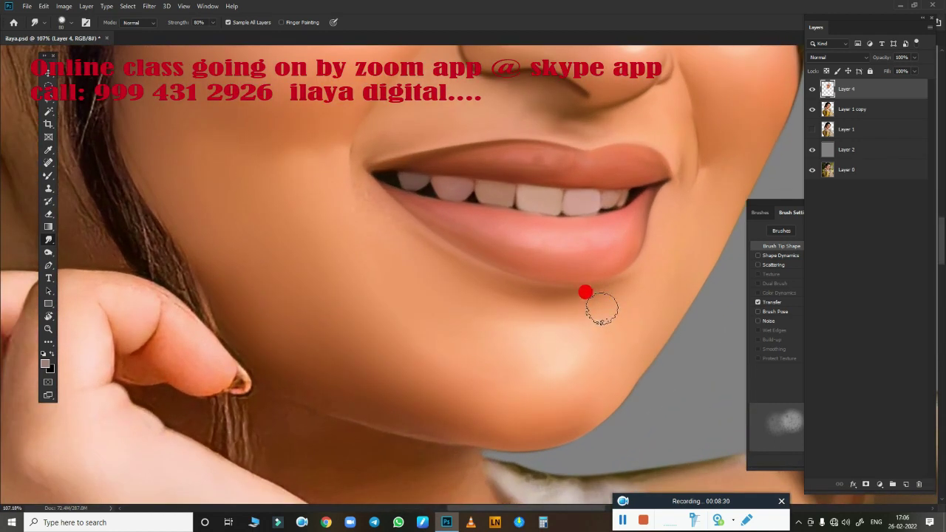
pyautogui.press('p')
pyautogui.scroll(1, 586, 336)
pyautogui.scroll(3, 587, 336)
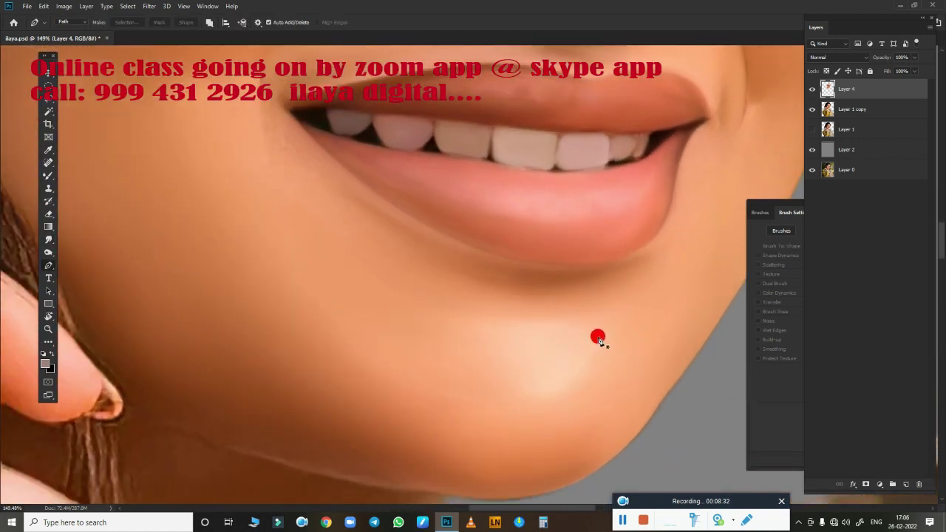
pyautogui.press('l')
pyautogui.scroll(-3, 595, 328)
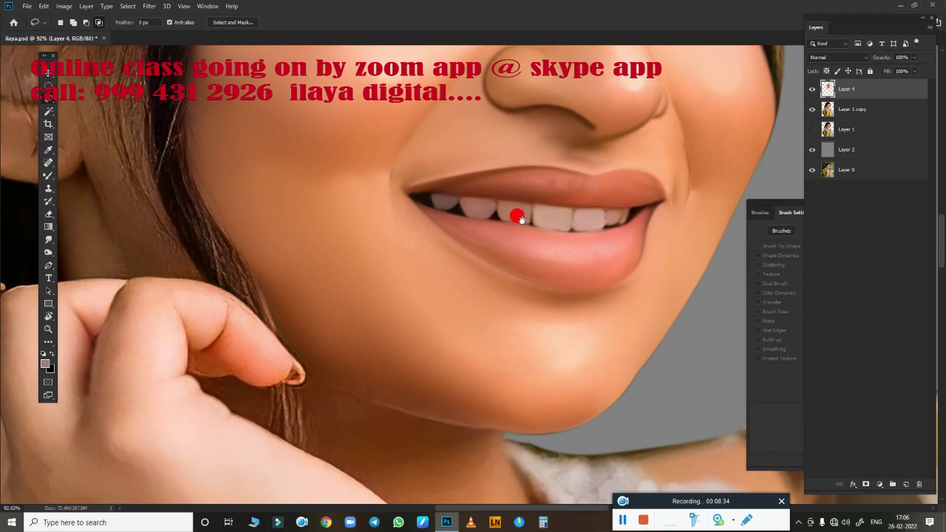
pyautogui.scroll(-4, 604, 318)
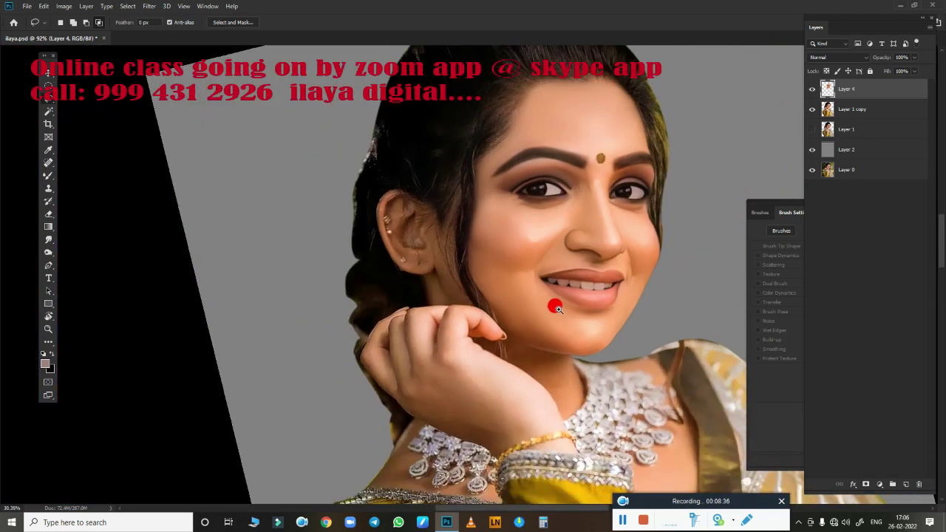
pyautogui.click(898, 9)
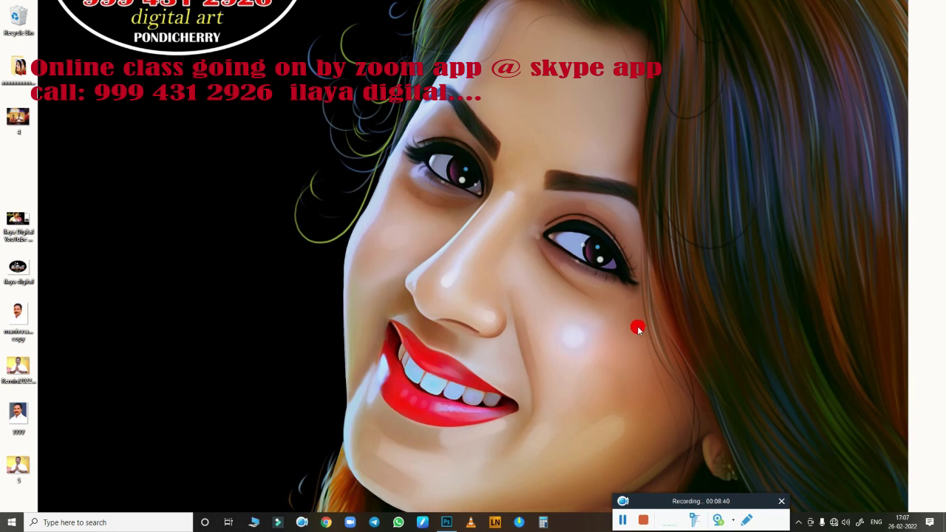
pyautogui.click(445, 523)
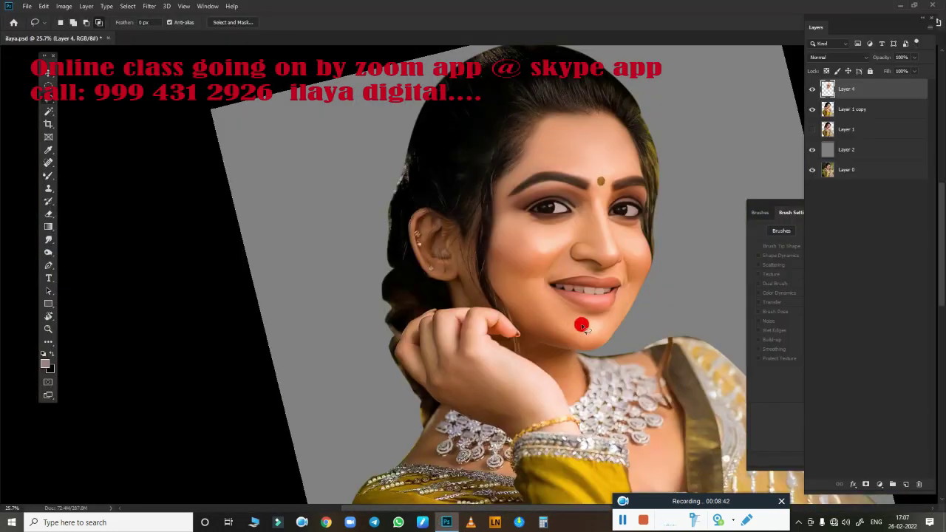
pyautogui.scroll(5, 601, 320)
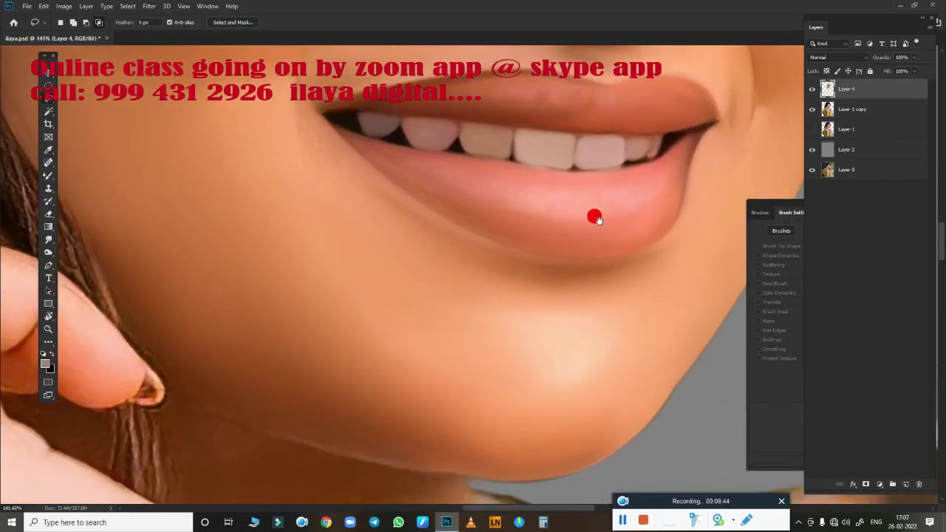
pyautogui.moveTo(596, 218); pyautogui.dragTo(592, 298)
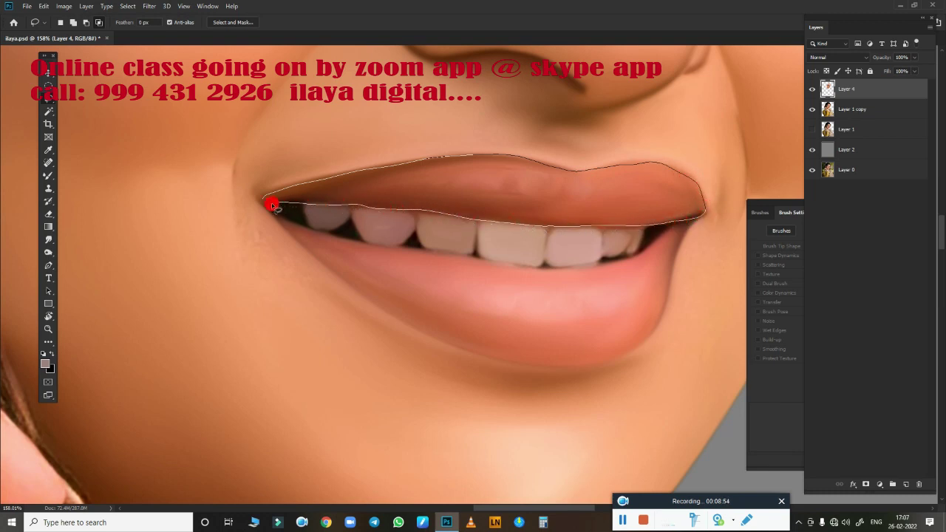
# Lasso around the upper and lower lips.
pyautogui.moveTo(272, 204); pyautogui.dragTo(266, 200)
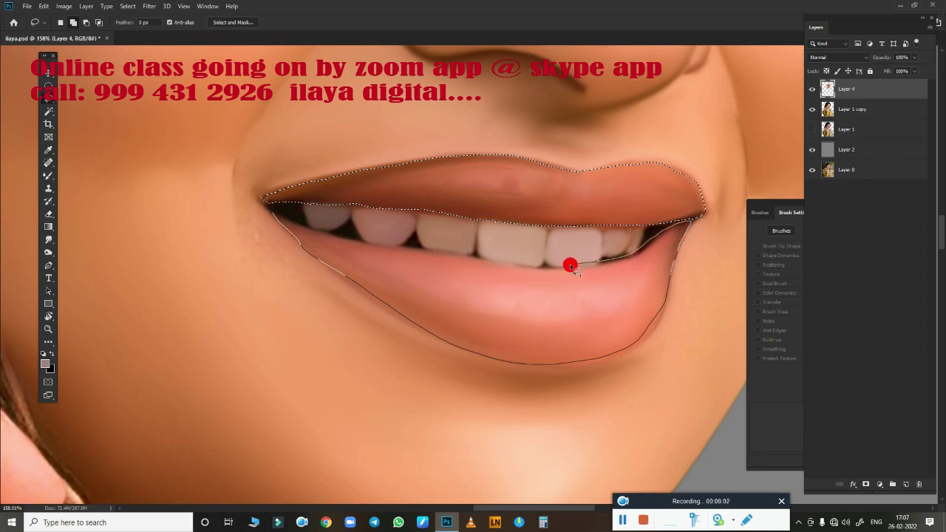
pyautogui.moveTo(571, 266); pyautogui.dragTo(487, 266)
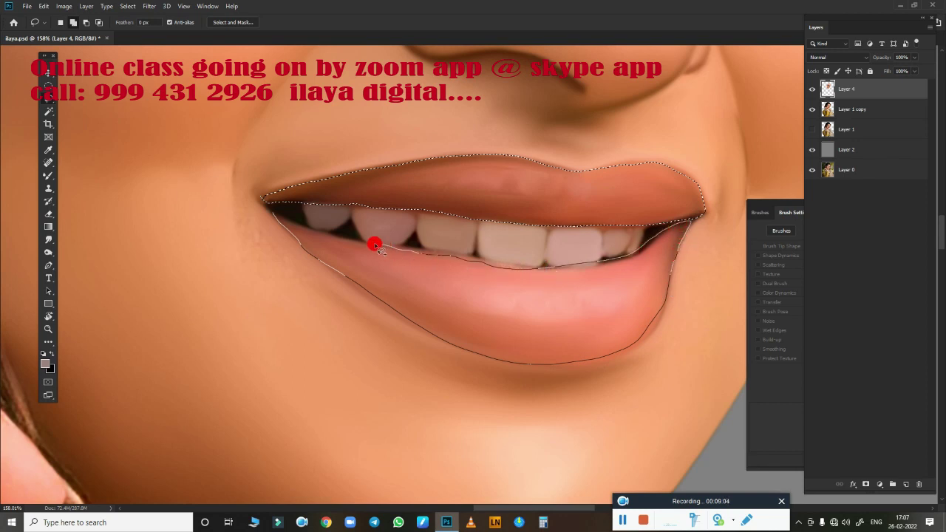
pyautogui.moveTo(260, 215); pyautogui.dragTo(264, 214)
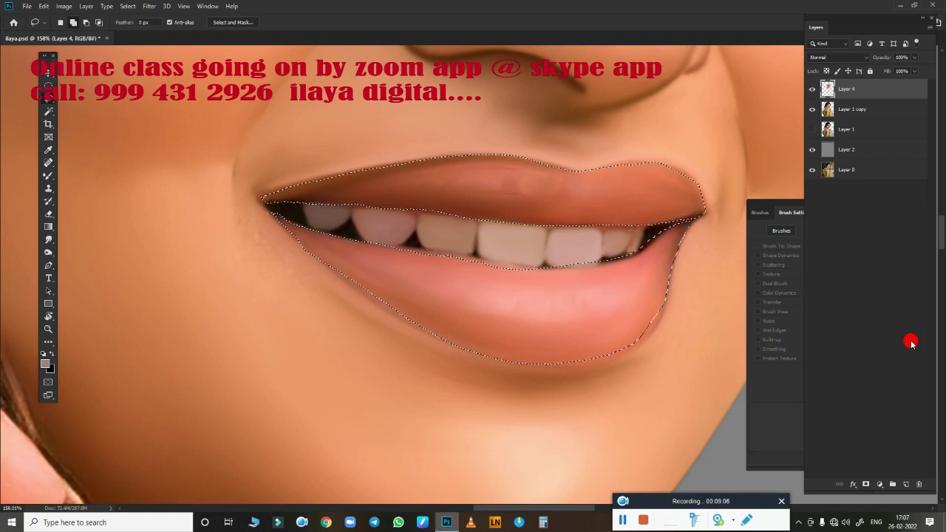
# Feather the lip selection by 2 px and copy it onto new Layer 5.
pyautogui.hotkey('shift', 'F6')
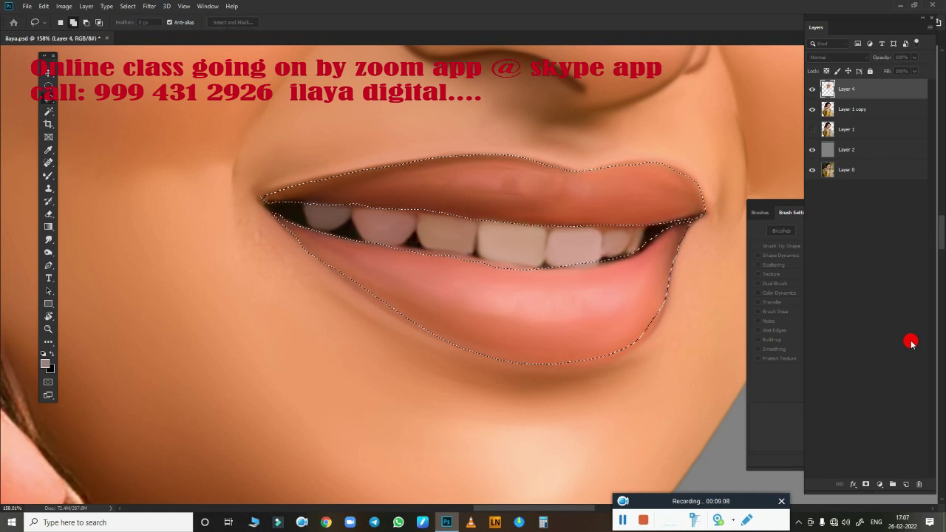
pyautogui.press('Return')
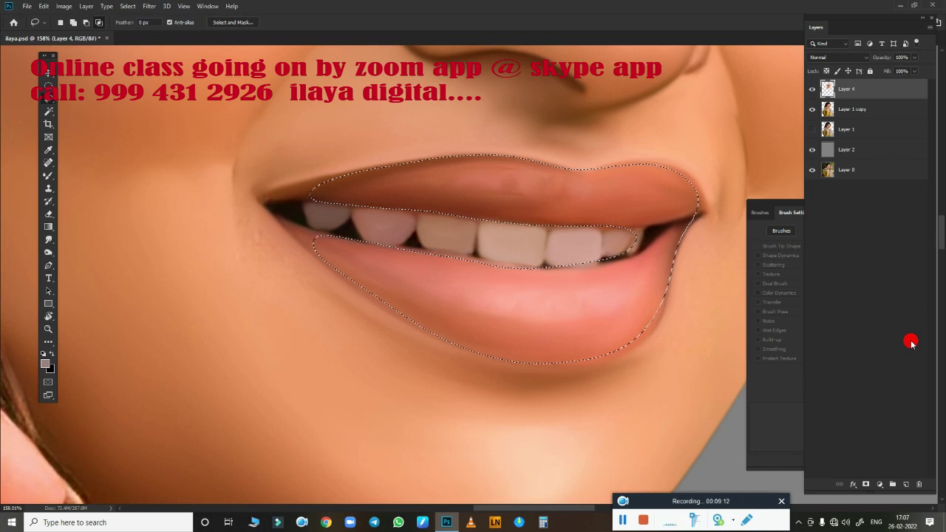
pyautogui.hotkey('ctrl', 'j')
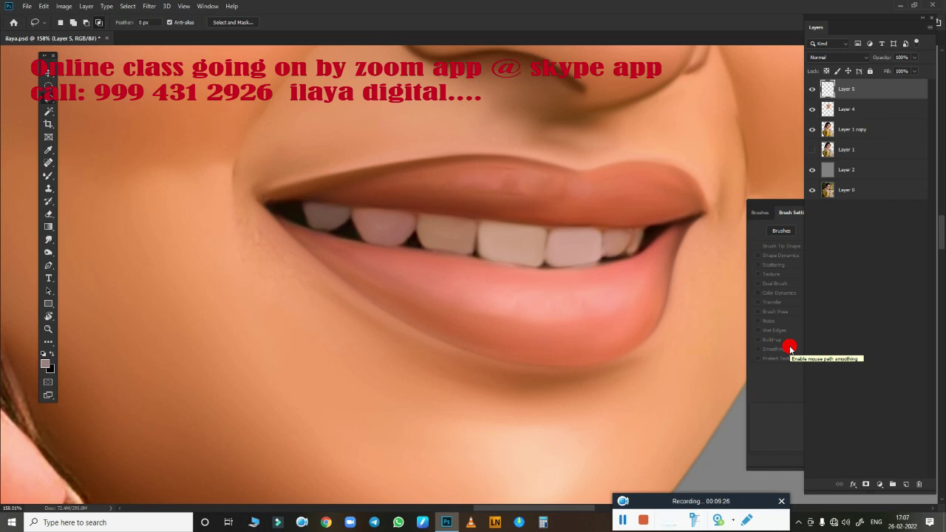
pyautogui.hotkey('ctrl', '-')
pyautogui.hotkey('ctrl', '-')
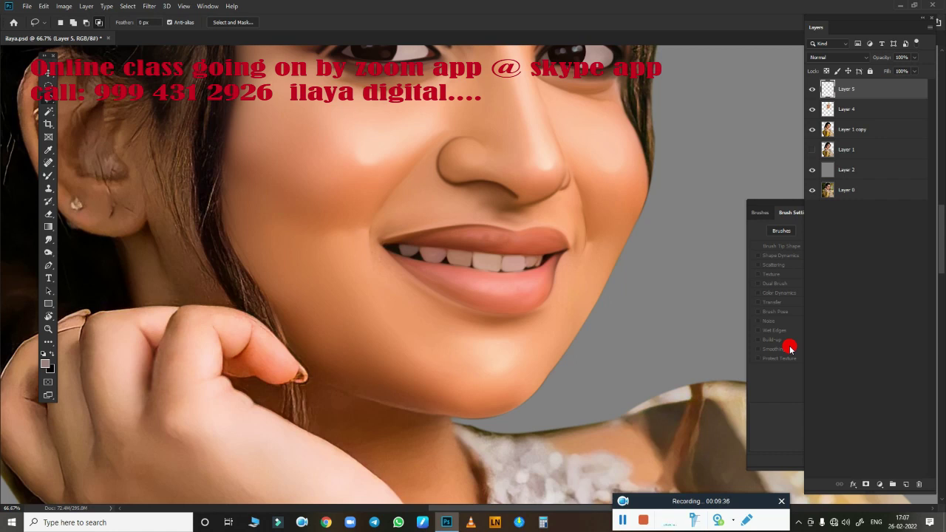
pyautogui.hotkey('ctrl', 'm')
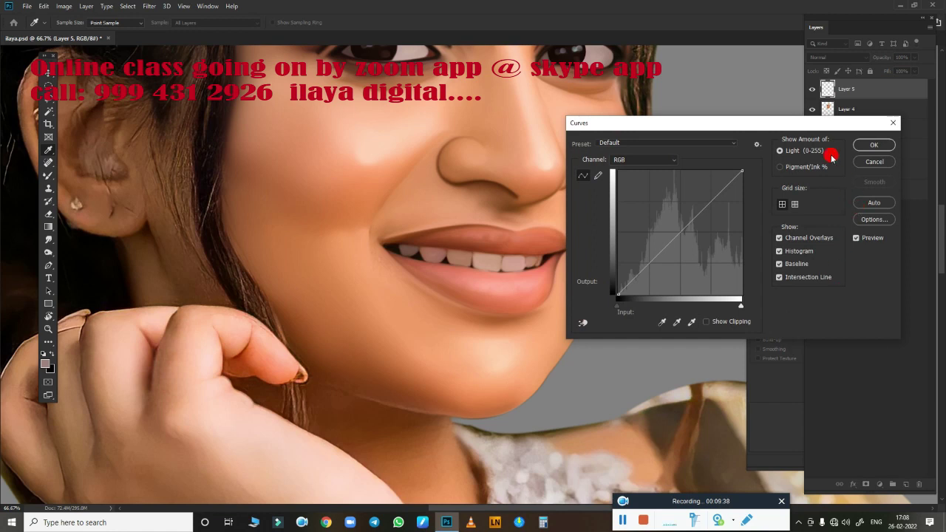
pyautogui.moveTo(763, 126); pyautogui.dragTo(822, 137)
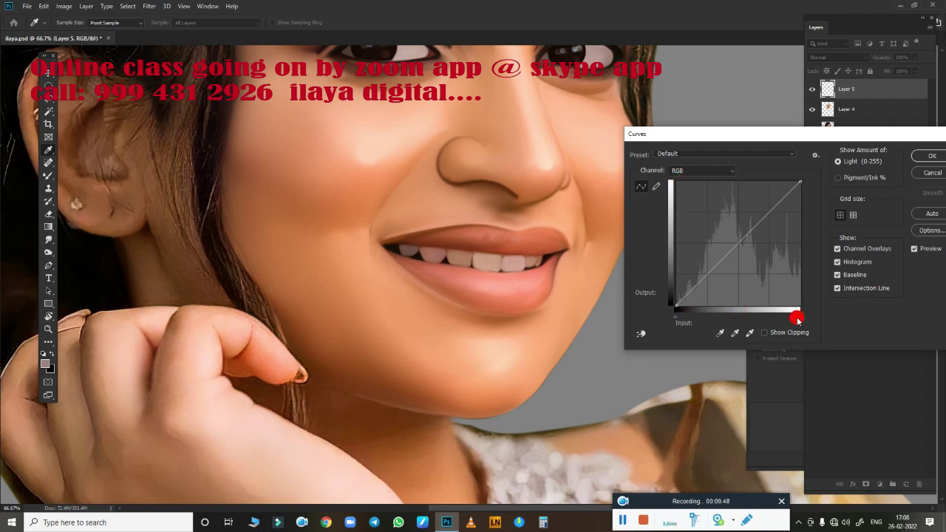
pyautogui.moveTo(675, 314)
pyautogui.mouseDown()
pyautogui.moveTo(727, 320)
pyautogui.moveTo(680, 315)
pyautogui.mouseUp()
pyautogui.moveTo(680, 315); pyautogui.dragTo(692, 316)
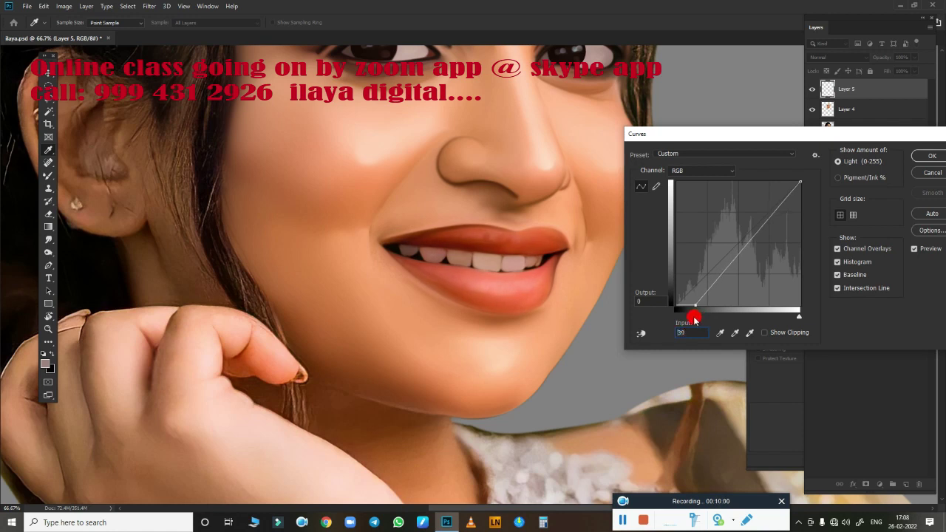
pyautogui.click(709, 171)
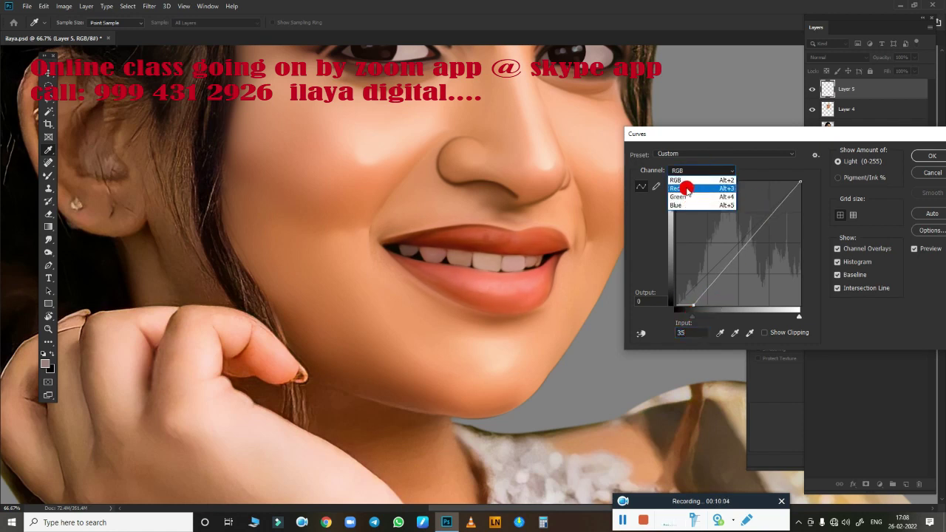
pyautogui.click(690, 197)
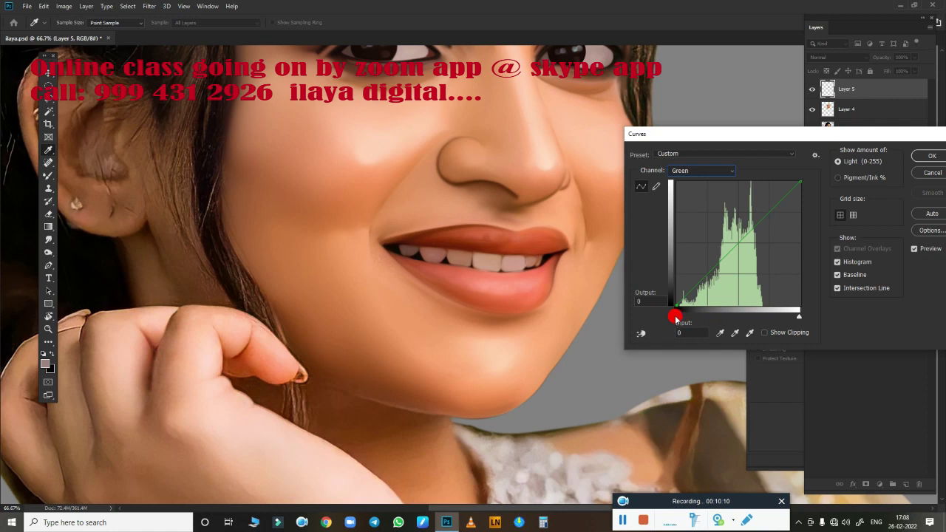
pyautogui.moveTo(677, 319); pyautogui.dragTo(693, 322)
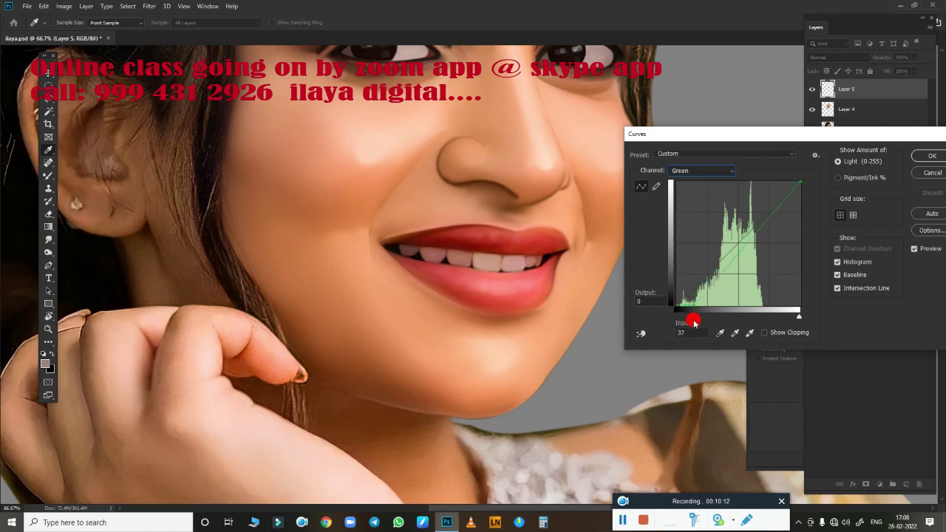
pyautogui.moveTo(694, 322); pyautogui.dragTo(690, 322)
pyautogui.click(718, 171)
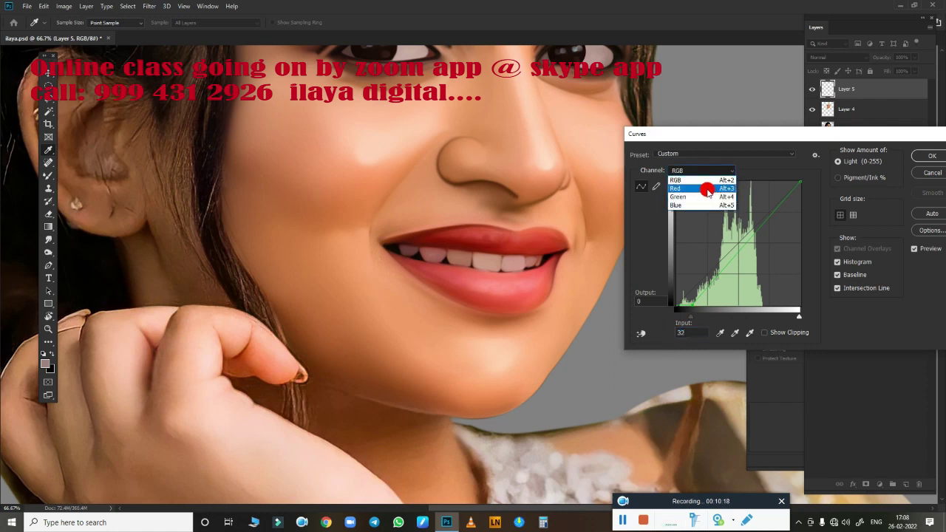
pyautogui.click(714, 195)
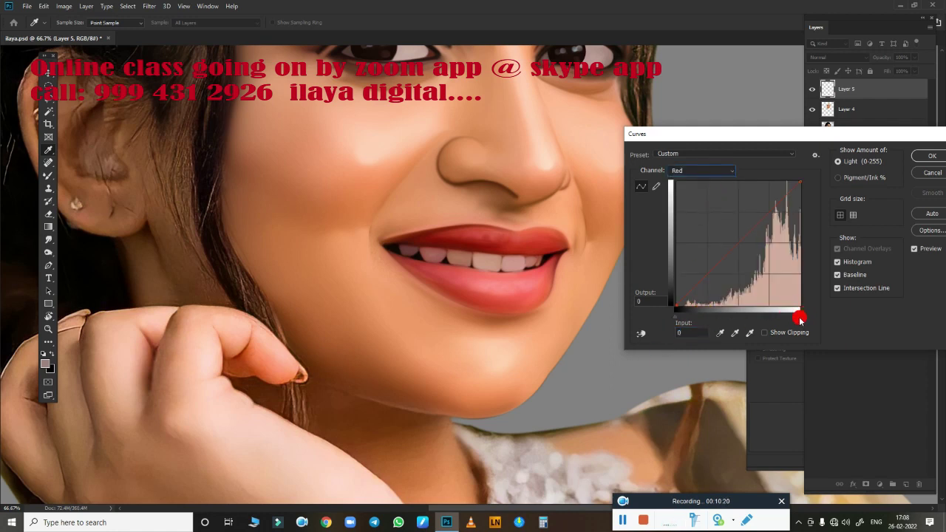
pyautogui.moveTo(675, 314)
pyautogui.mouseDown()
pyautogui.moveTo(695, 316)
pyautogui.moveTo(657, 321)
pyautogui.mouseUp()
pyautogui.moveTo(801, 314)
pyautogui.mouseDown()
pyautogui.moveTo(712, 321)
pyautogui.moveTo(823, 311)
pyautogui.mouseUp()
pyautogui.click(723, 171)
pyautogui.click(676, 180)
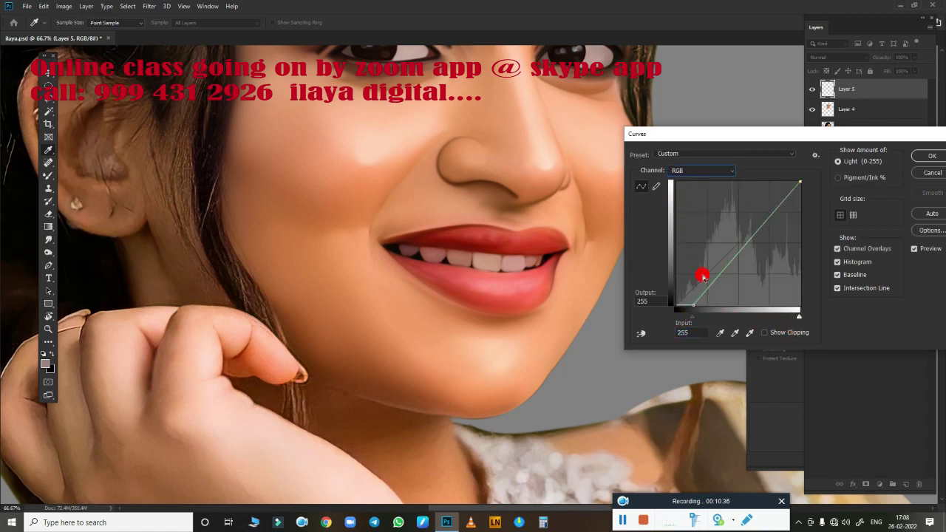
pyautogui.moveTo(675, 316); pyautogui.dragTo(704, 320)
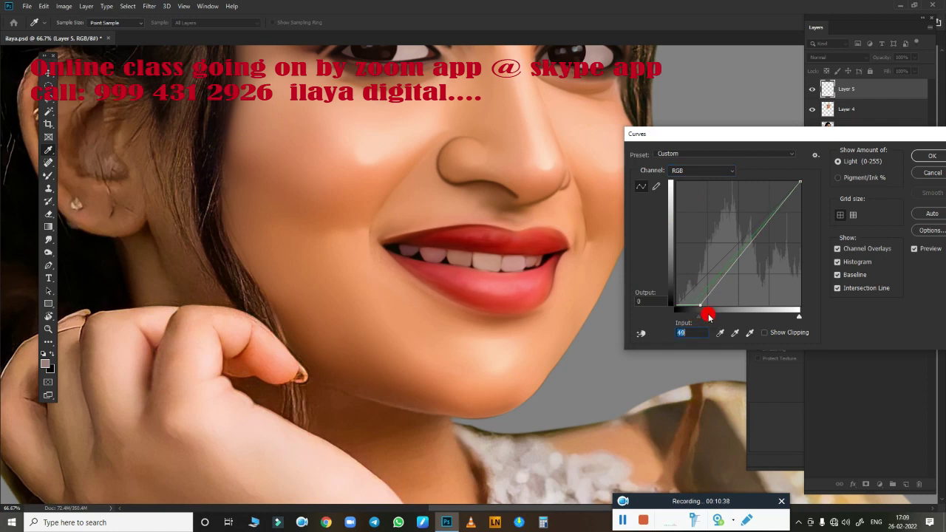
pyautogui.click(915, 249)
pyautogui.click(914, 250)
pyautogui.click(914, 251)
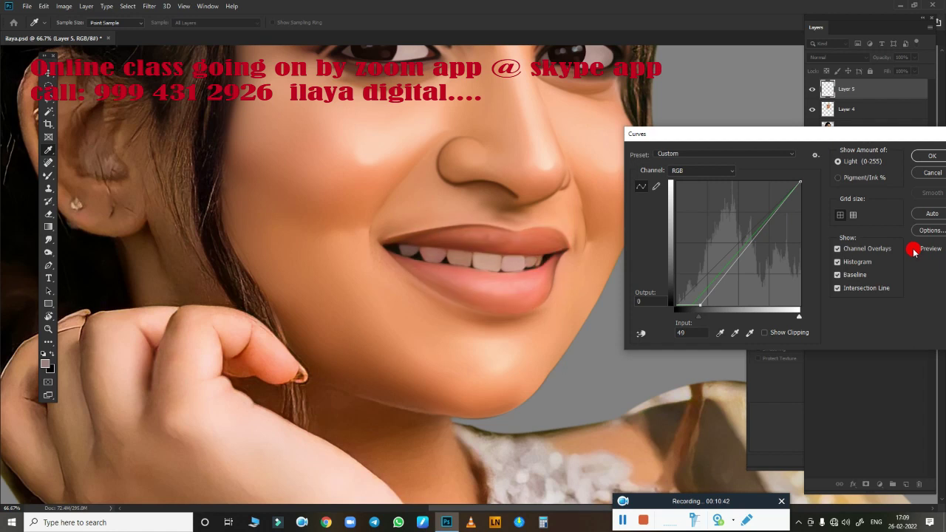
pyautogui.click(914, 251)
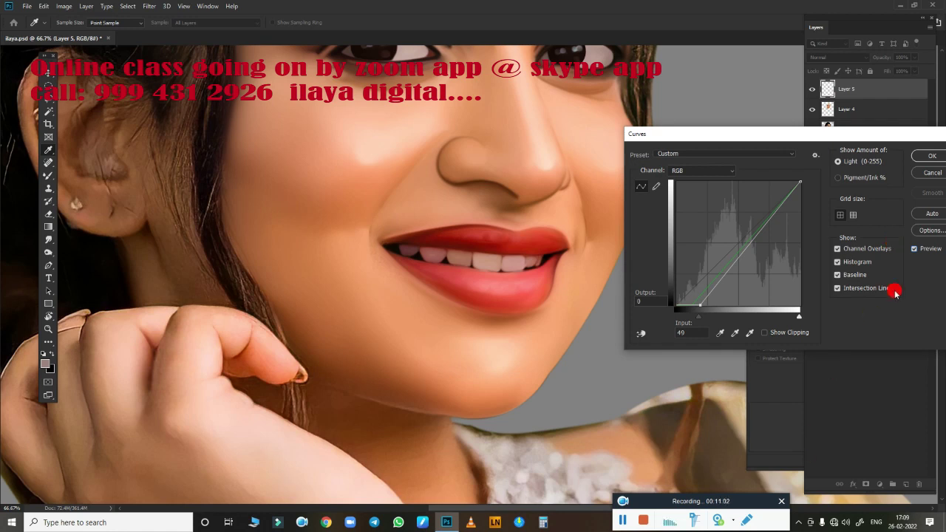
pyautogui.click(930, 172)
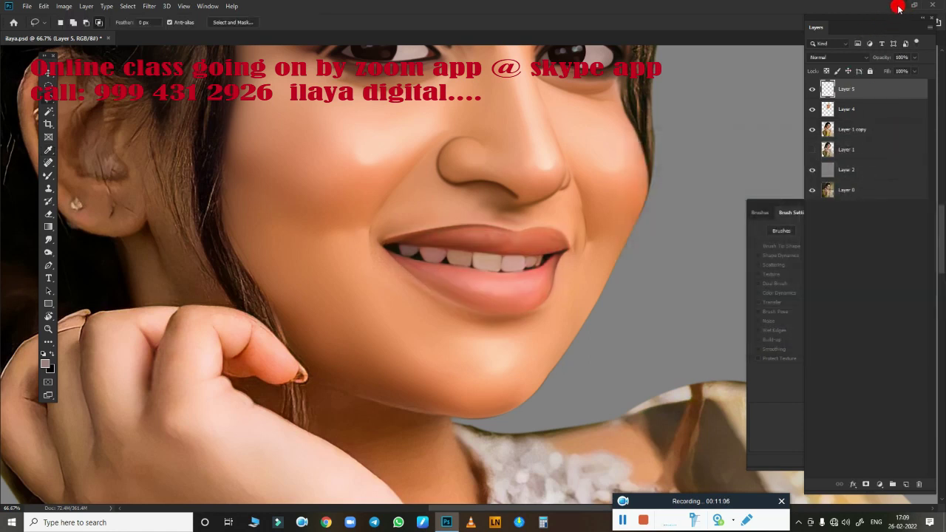
pyautogui.click(898, 6)
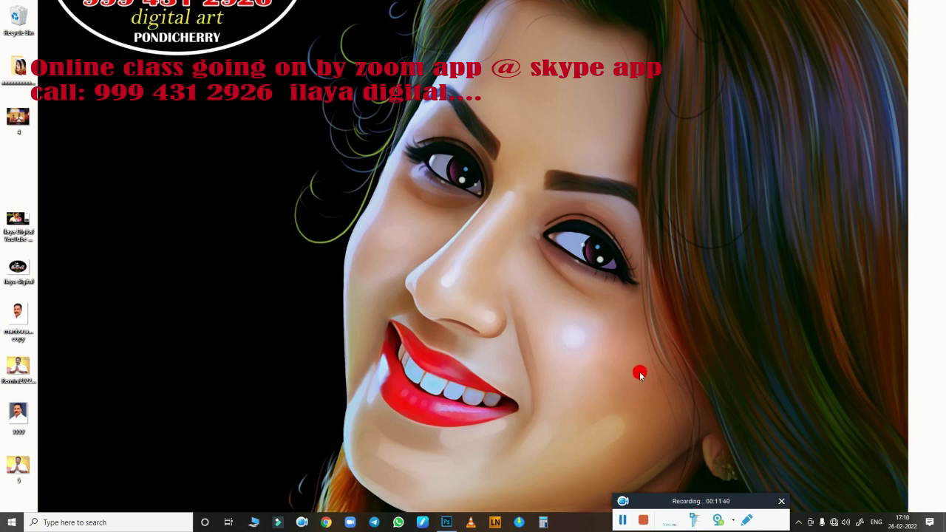
pyautogui.click(459, 512)
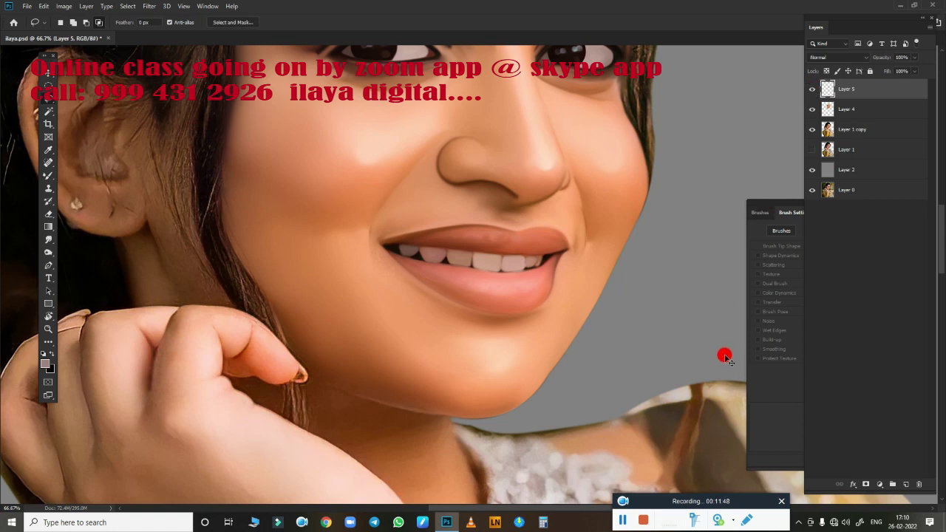
# Color-balance the Layer 5 lips: shadows toward red and magenta, highlights tuned on Yellow-Blue.
pyautogui.hotkey('ctrl', 'b')
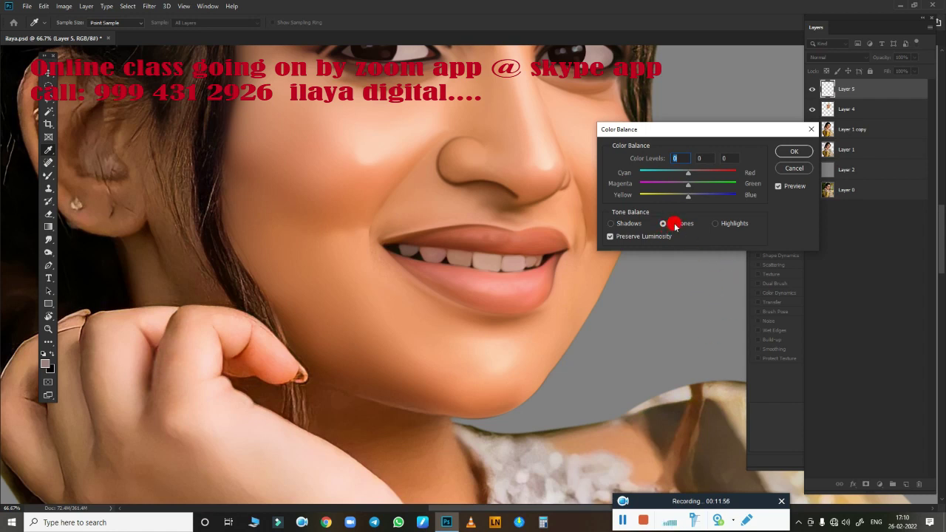
pyautogui.click(613, 224)
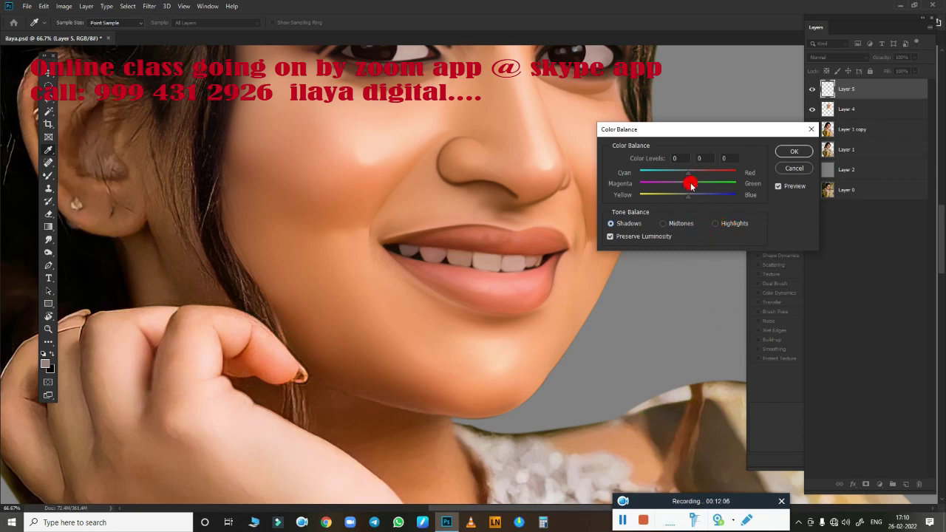
pyautogui.moveTo(688, 175)
pyautogui.mouseDown()
pyautogui.moveTo(713, 175)
pyautogui.moveTo(658, 192)
pyautogui.mouseUp()
pyautogui.click(712, 224)
pyautogui.click(611, 223)
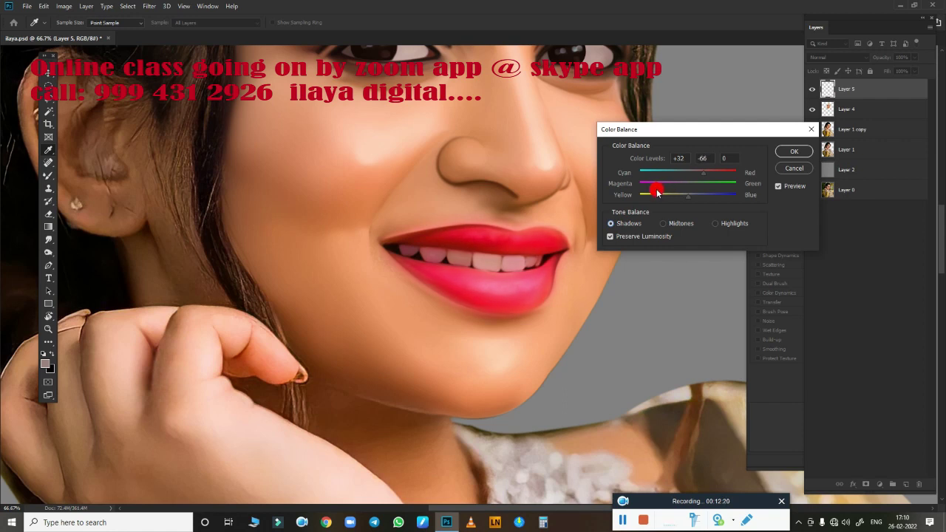
pyautogui.moveTo(657, 192); pyautogui.dragTo(658, 192)
pyautogui.click(714, 224)
pyautogui.moveTo(687, 196); pyautogui.dragTo(704, 200)
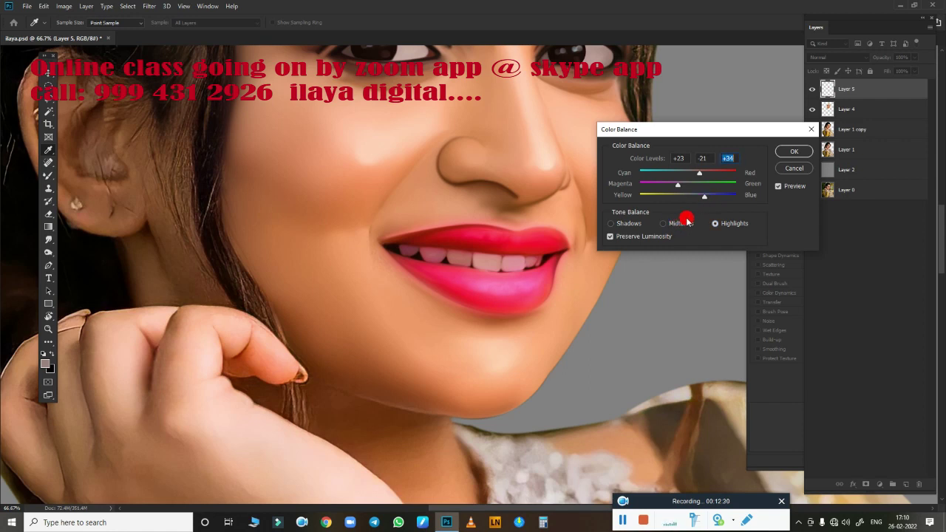
pyautogui.moveTo(705, 197)
pyautogui.mouseDown()
pyautogui.moveTo(665, 204)
pyautogui.moveTo(683, 201)
pyautogui.mouseUp()
pyautogui.click(795, 152)
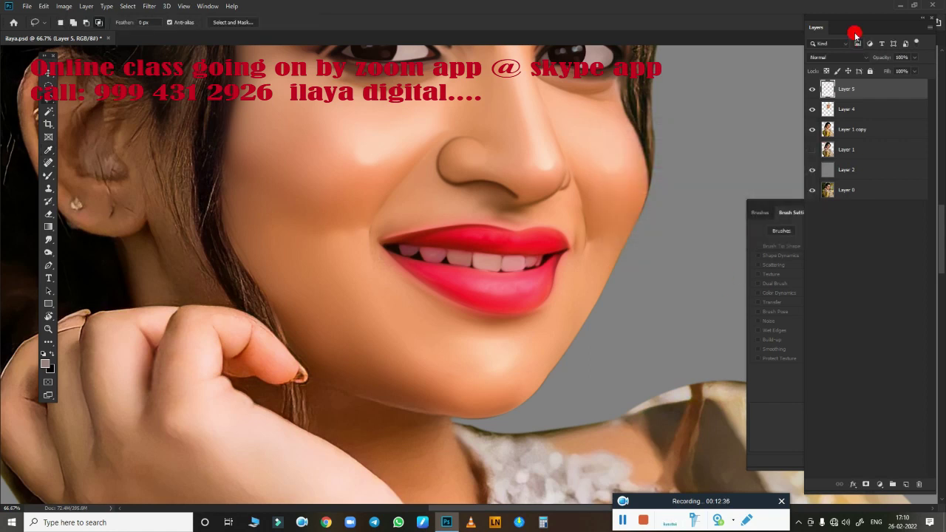
# Toggle Layer 5 off and on to compare the lips, then zoom in.
pyautogui.click(810, 90)
pyautogui.click(811, 89)
pyautogui.scroll(5, 483, 266)
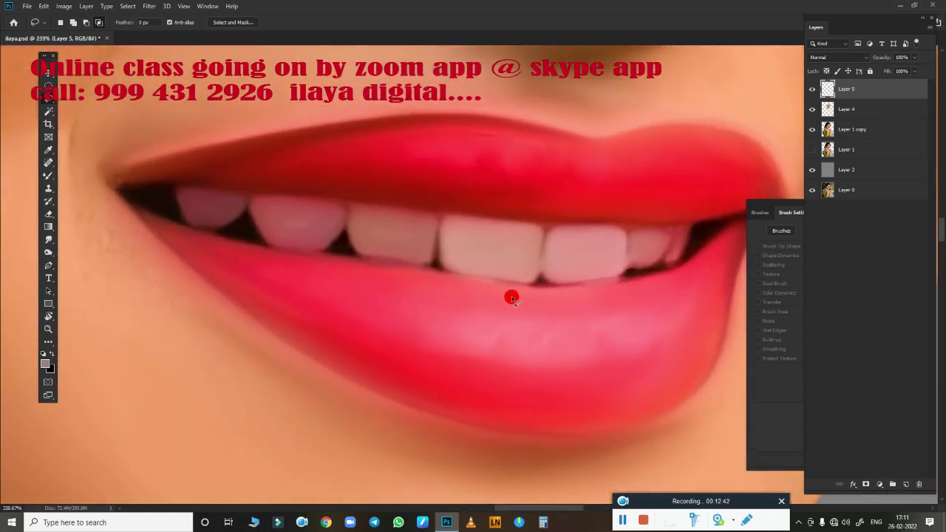
# Erase the pink tint from the upper teeth and the upper lip edge with an enlarged eraser.
pyautogui.press('e')
pyautogui.press(']')
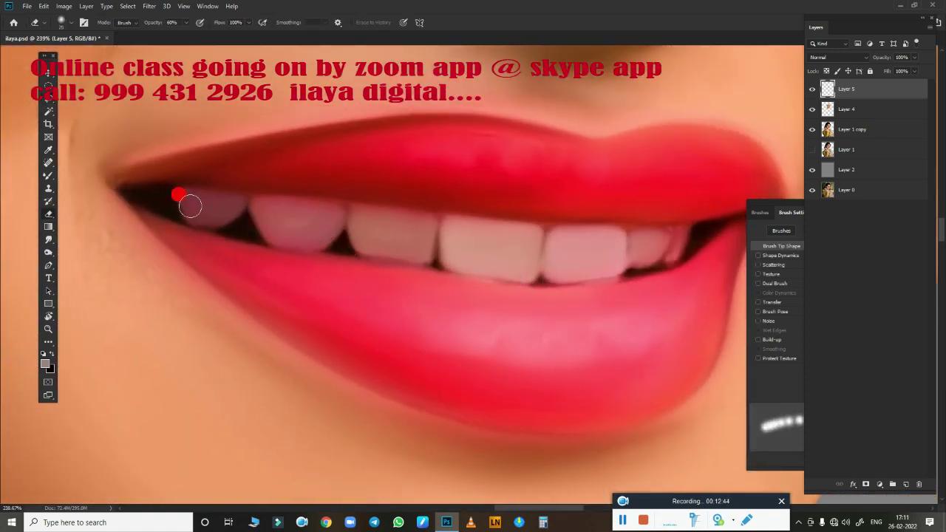
pyautogui.press(']')
pyautogui.moveTo(219, 208)
pyautogui.mouseDown()
pyautogui.moveTo(317, 238)
pyautogui.moveTo(445, 231)
pyautogui.moveTo(466, 234)
pyautogui.moveTo(384, 245)
pyautogui.moveTo(586, 262)
pyautogui.moveTo(612, 239)
pyautogui.moveTo(688, 235)
pyautogui.mouseUp()
pyautogui.press(']')
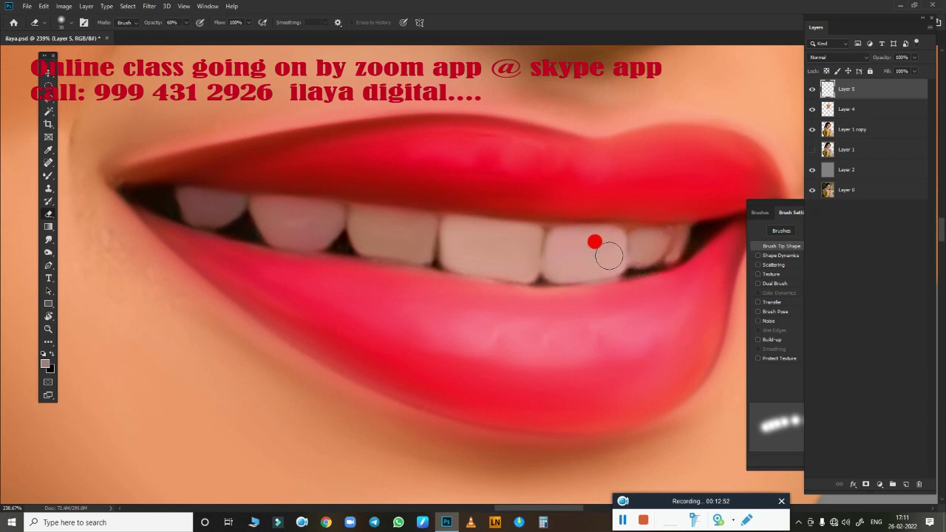
pyautogui.scroll(-2, 597, 320)
pyautogui.scroll(-1, 597, 320)
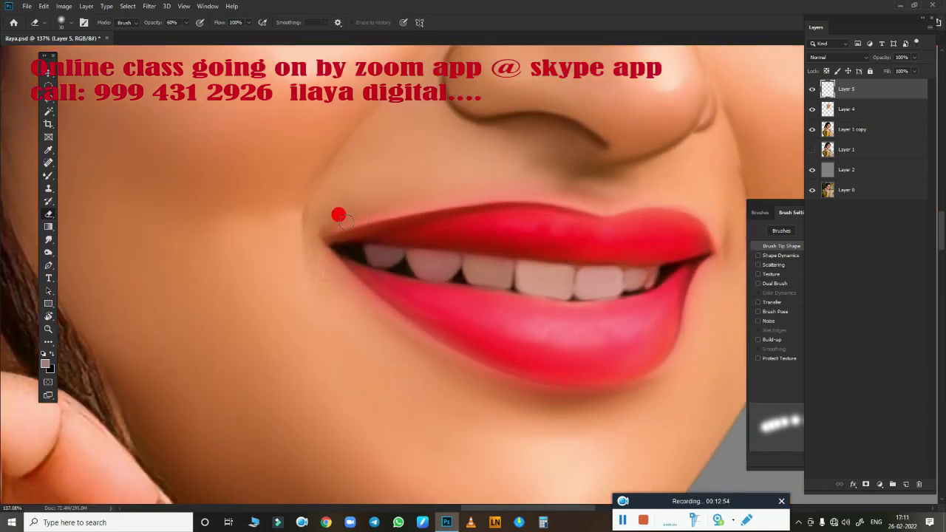
pyautogui.moveTo(323, 219)
pyautogui.mouseDown()
pyautogui.moveTo(458, 189)
pyautogui.moveTo(648, 194)
pyautogui.moveTo(695, 360)
pyautogui.moveTo(657, 439)
pyautogui.moveTo(602, 433)
pyautogui.moveTo(640, 454)
pyautogui.moveTo(578, 211)
pyautogui.moveTo(536, 337)
pyautogui.moveTo(567, 349)
pyautogui.moveTo(583, 317)
pyautogui.mouseUp()
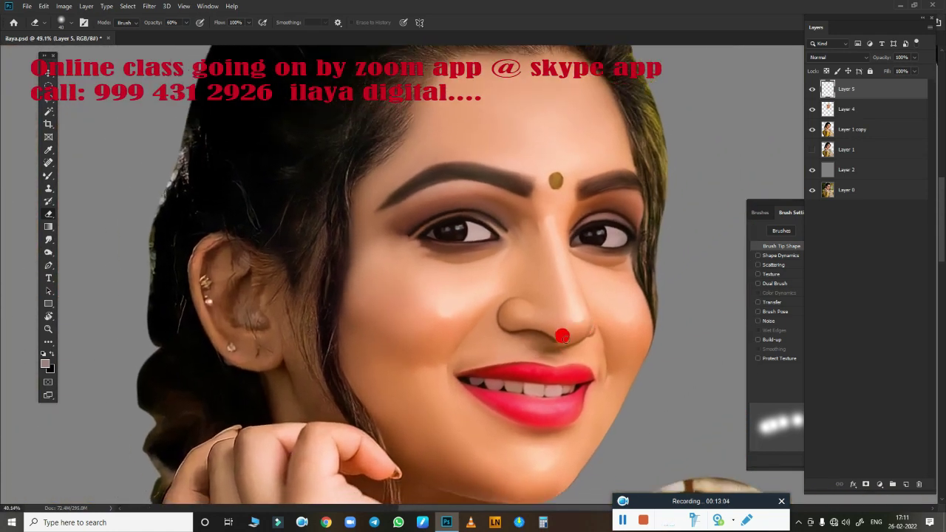
# On Layer 4, lasso the cheeks, nose and forehead and feather the selection.
pyautogui.press('l')
pyautogui.click(878, 117)
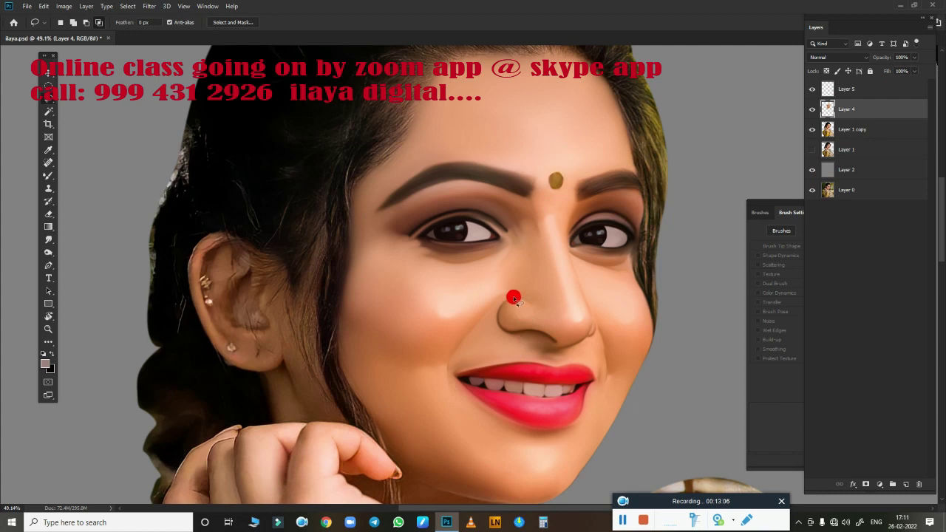
pyautogui.moveTo(512, 296)
pyautogui.mouseDown()
pyautogui.moveTo(360, 264)
pyautogui.moveTo(503, 255)
pyautogui.mouseUp()
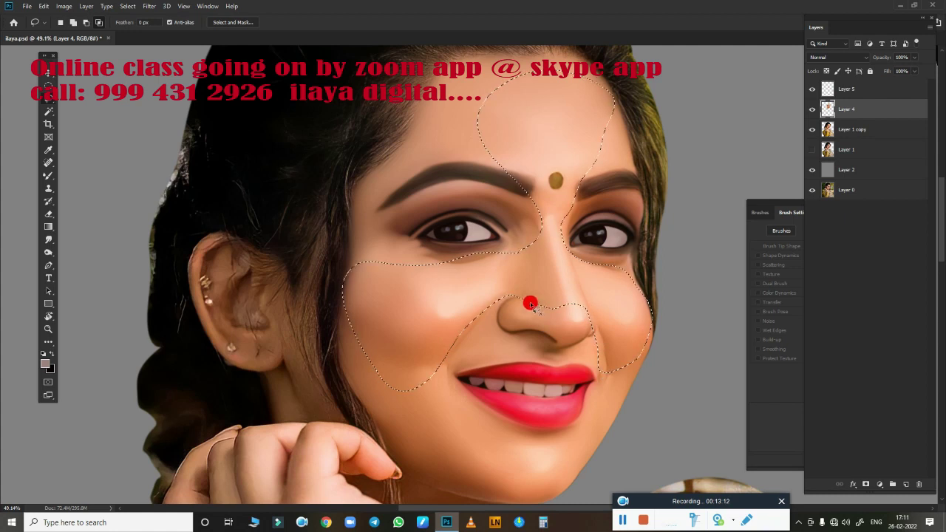
pyautogui.hotkey('shift', 'F6')
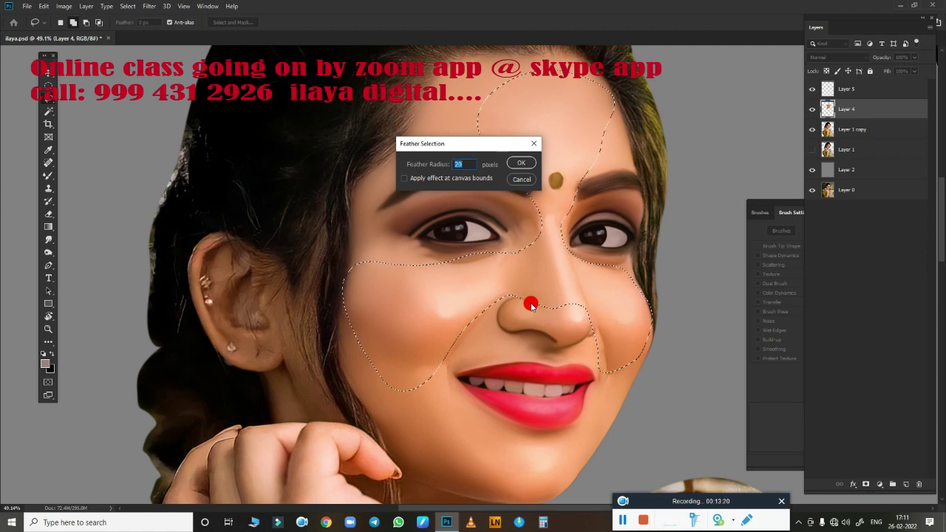
pyautogui.press('Return')
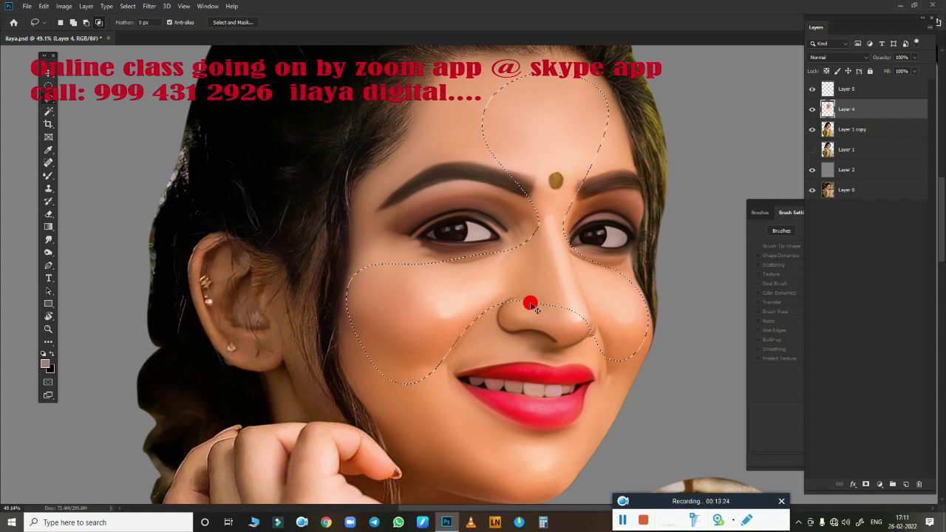
# Tint the selected area toward magenta with Color Balance, then deselect.
pyautogui.hotkey('ctrl', 'b')
pyautogui.moveTo(687, 183); pyautogui.dragTo(673, 187)
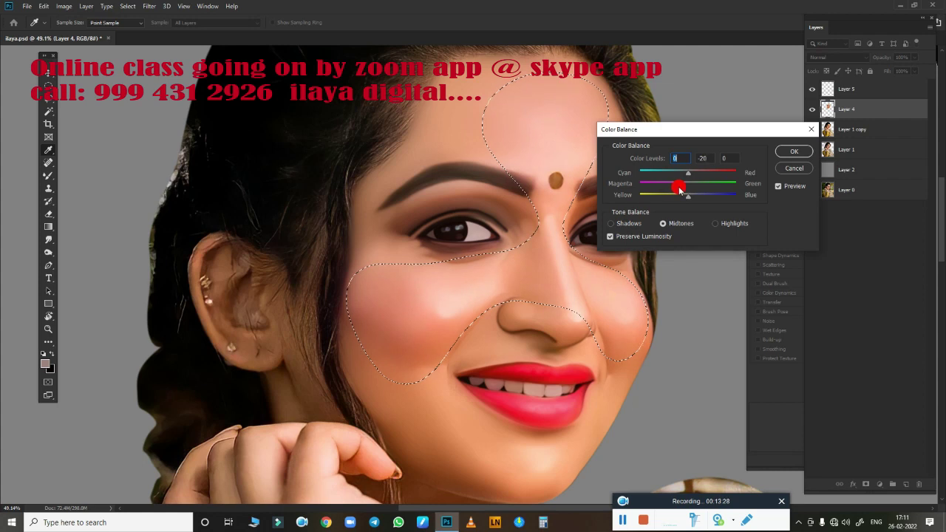
pyautogui.click(715, 223)
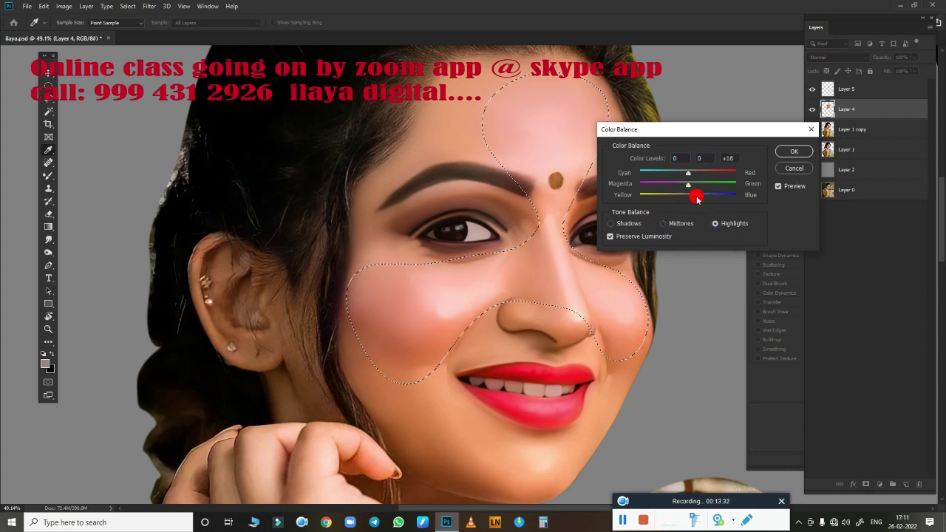
pyautogui.click(792, 151)
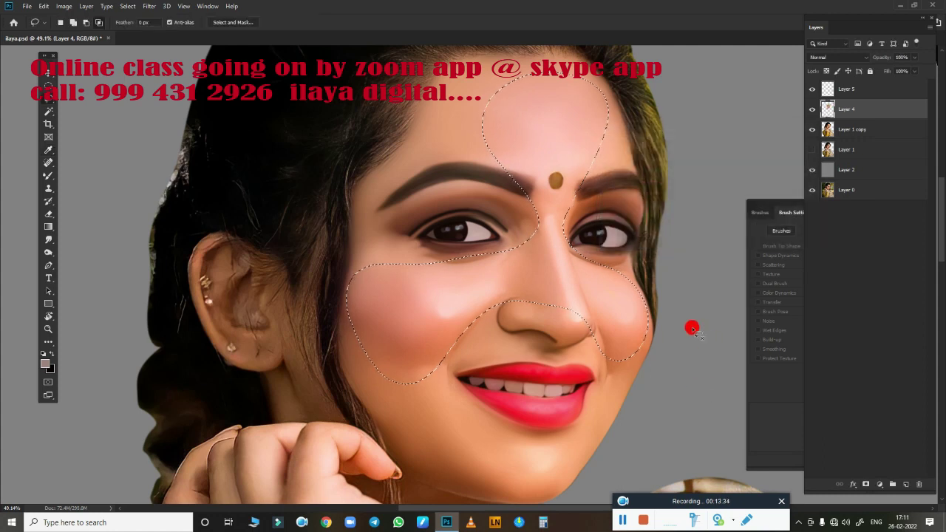
pyautogui.hotkey('ctrl', 'd')
# Enlarge the eraser brush, clear the reselected cheek area, and make Layer 5 active.
pyautogui.press('e')
pyautogui.press(']')
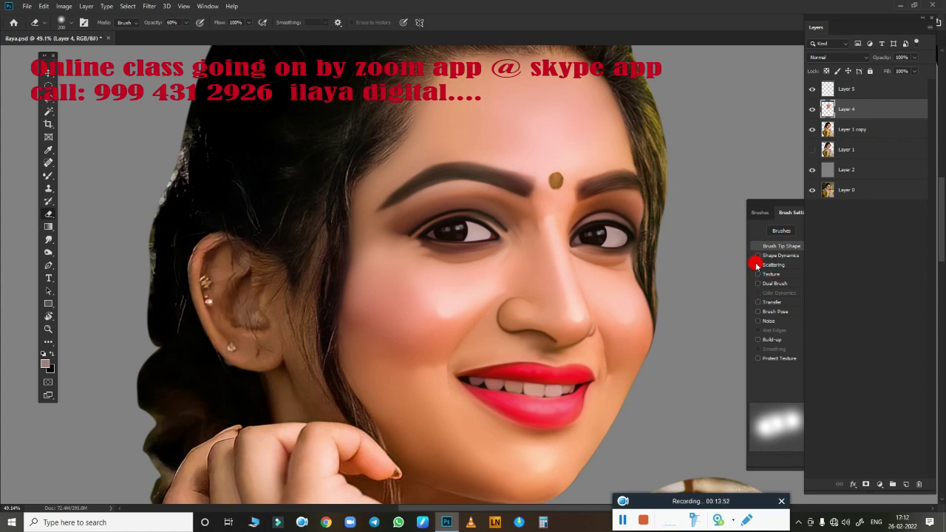
pyautogui.hotkey('ctrl', 'shift', 'd')
pyautogui.hotkey('ctrl', 'd')
pyautogui.click(843, 89)
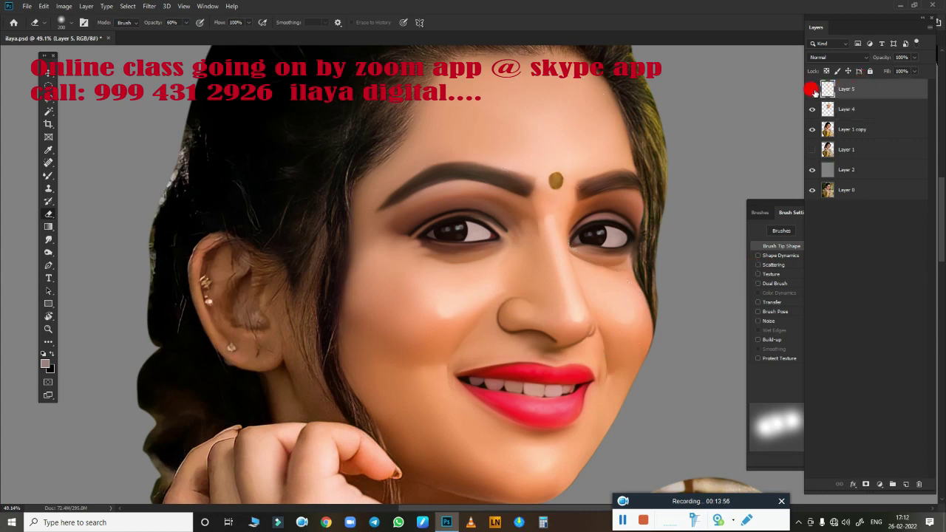